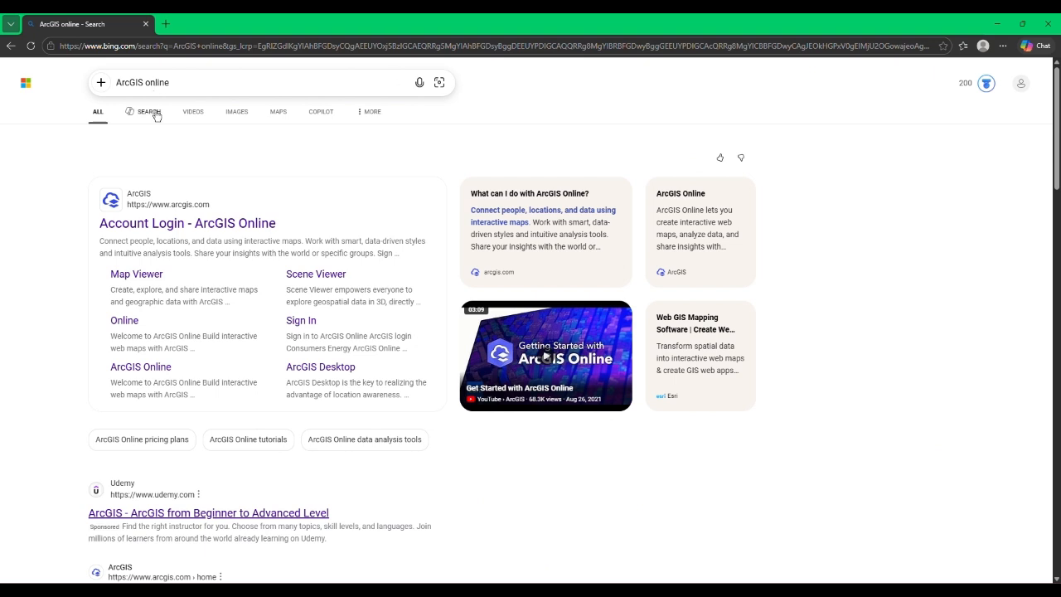
Step: Open the ArcGIS Online site from the search results and sign in with the account username and password
{"action": "left_click", "coordinate": [163, 228]}
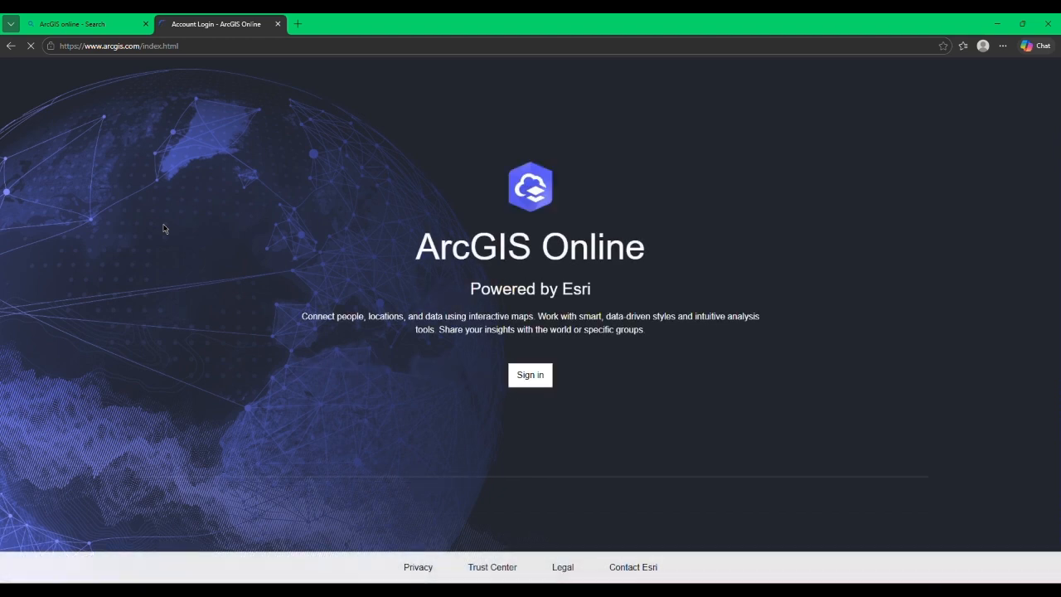
{"action": "left_click", "coordinate": [543, 379]}
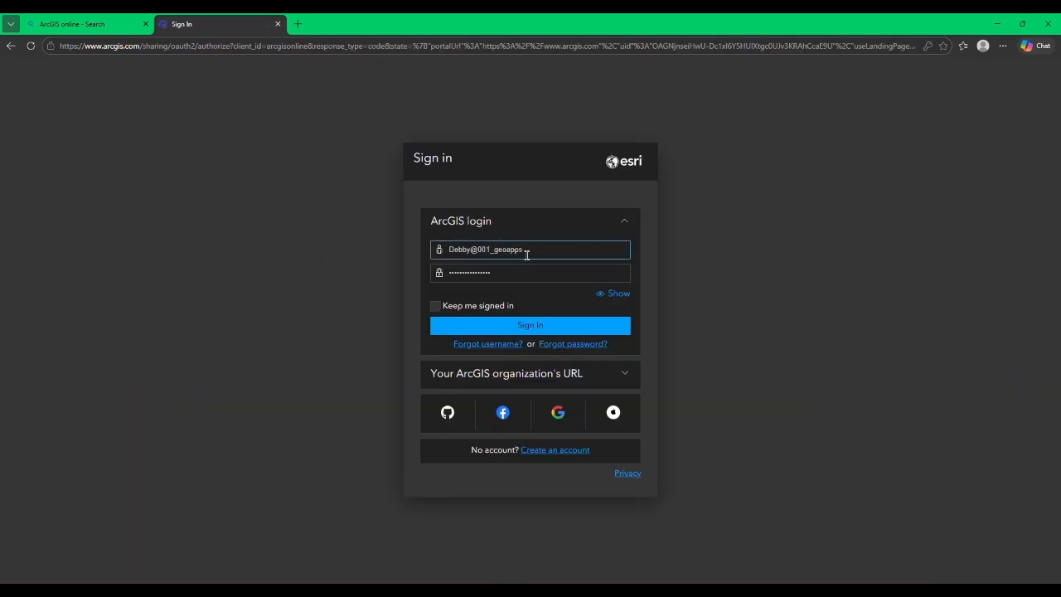
{"action": "left_click_drag", "start_coordinate": [528, 249], "coordinate": [500, 250]}
{"action": "left_click", "coordinate": [540, 249]}
{"action": "key", "text": "BackSpace"}
{"action": "double_click", "coordinate": [518, 280]}
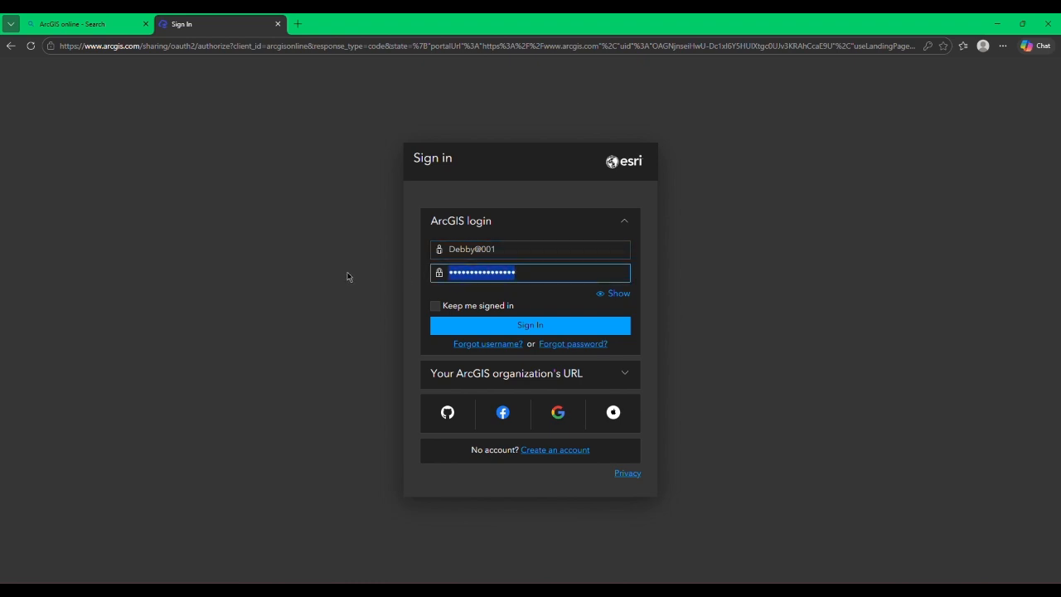
{"action": "type", "text": "••"}
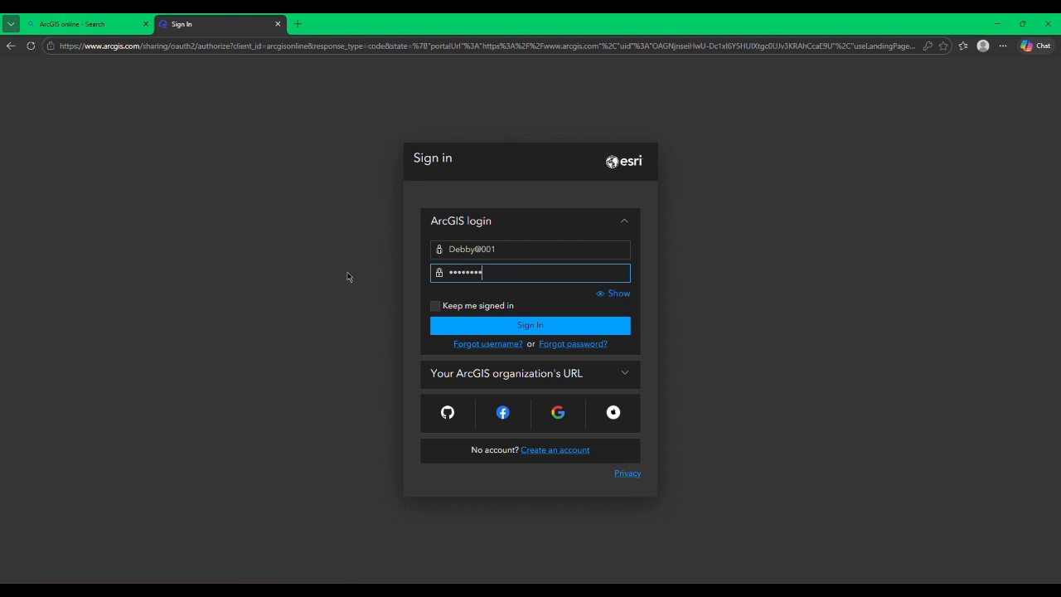
{"action": "key", "text": "Return"}
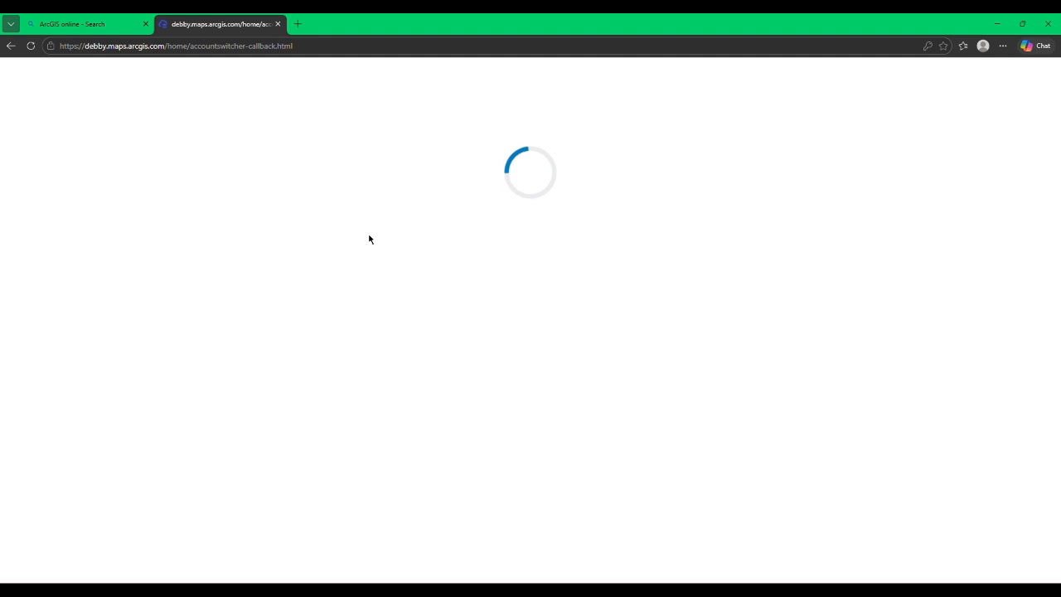
Step: Open the account's content page and look through the app launcher and app creation options for Dashboards
{"action": "left_click", "coordinate": [507, 73]}
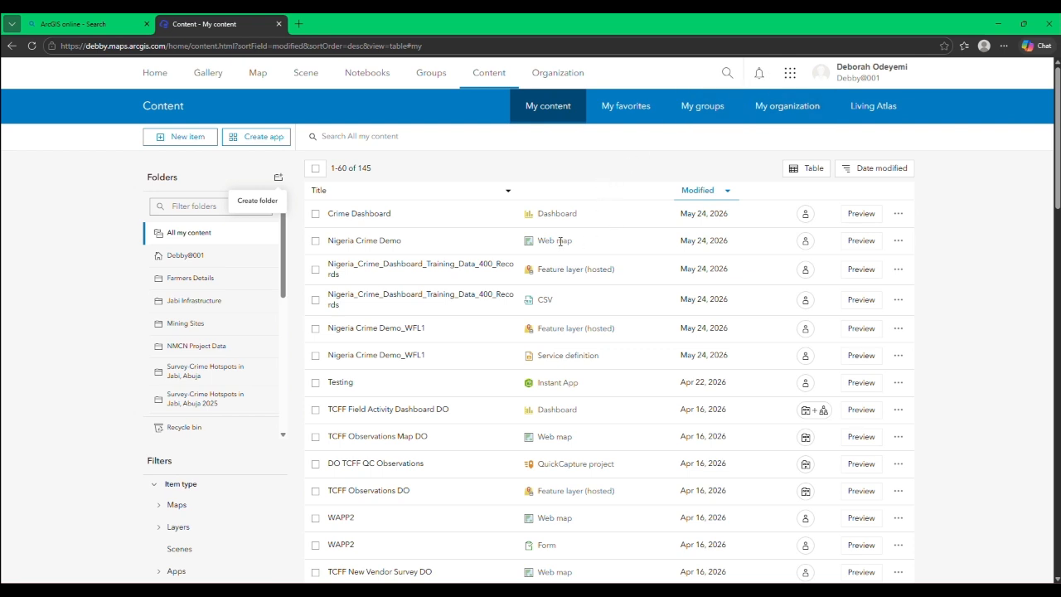
{"action": "left_click", "coordinate": [790, 72]}
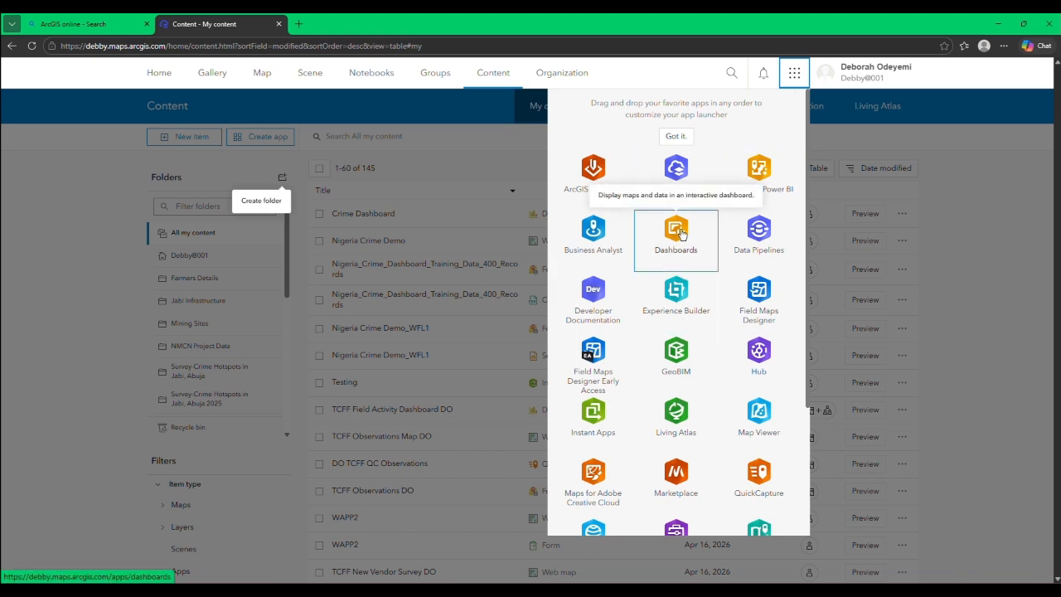
{"action": "left_click", "coordinate": [983, 198]}
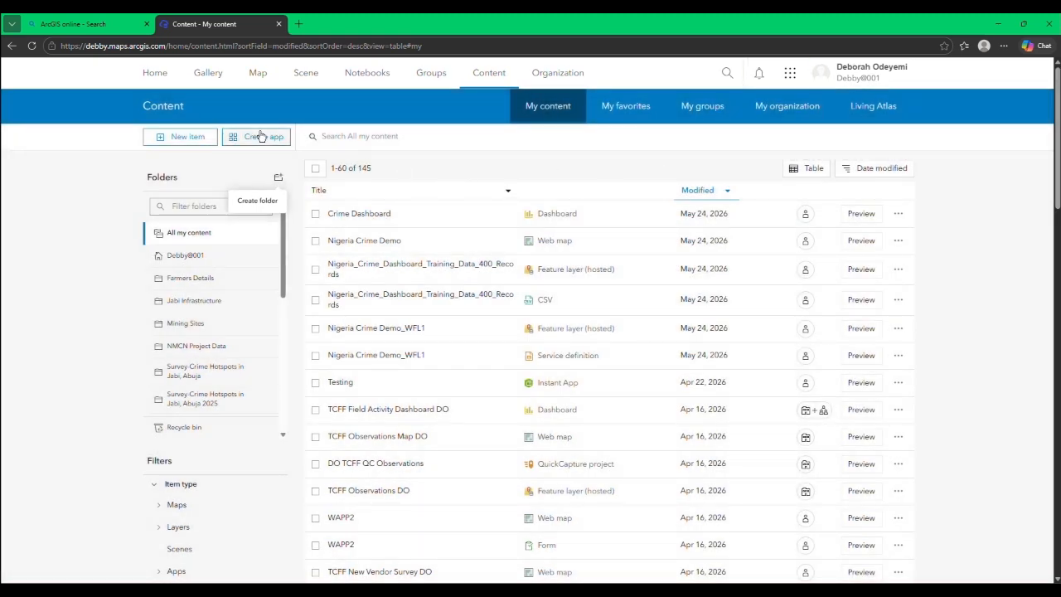
{"action": "left_click", "coordinate": [259, 137]}
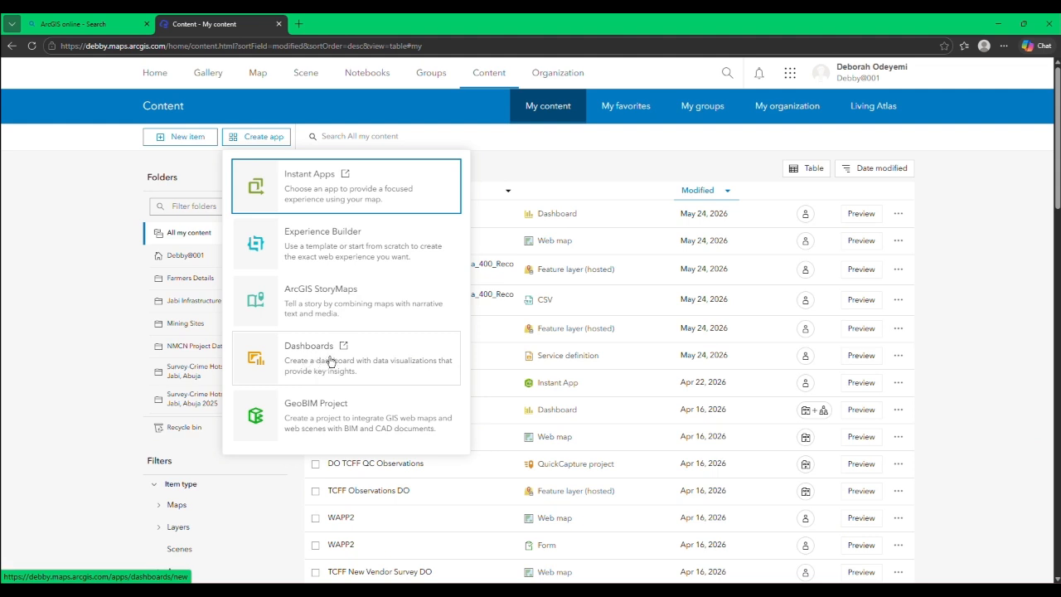
{"action": "left_click", "coordinate": [966, 190]}
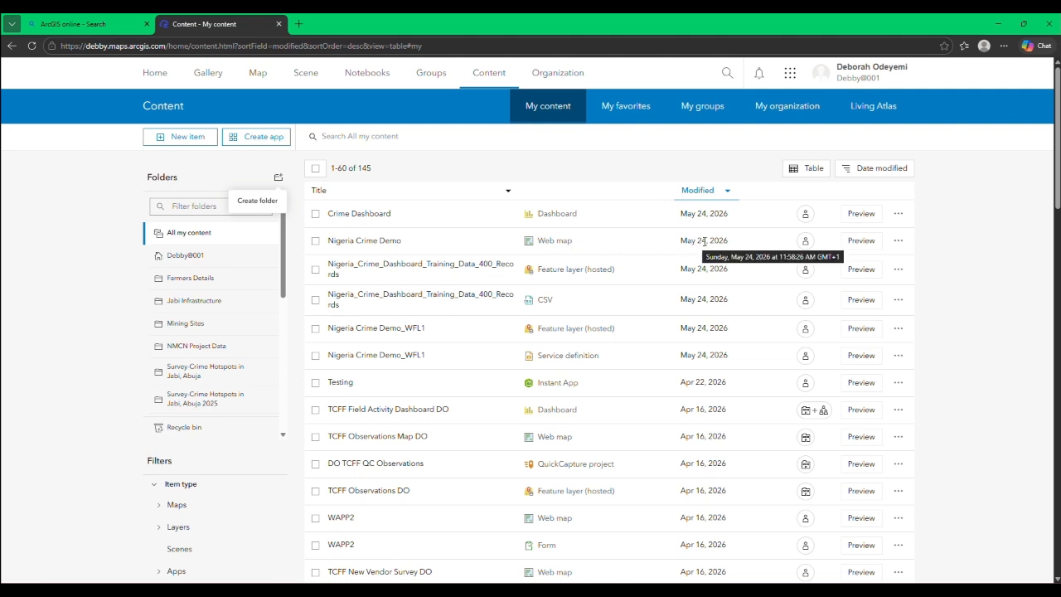
Step: Launch ArcGIS Dashboards from the app launcher and start creating a new dashboard
{"action": "left_click", "coordinate": [792, 78]}
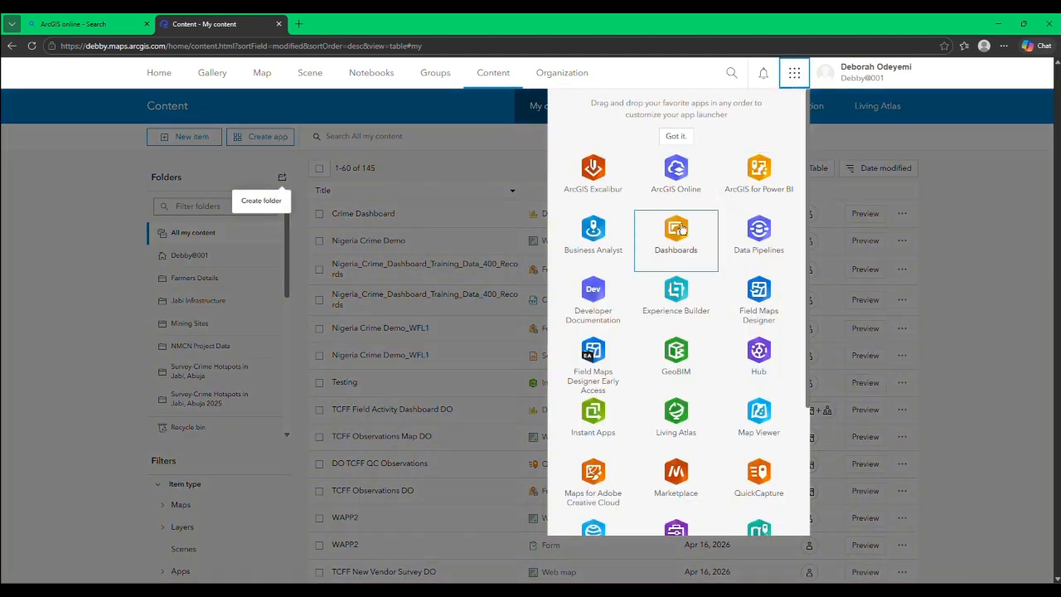
{"action": "left_click", "coordinate": [677, 231]}
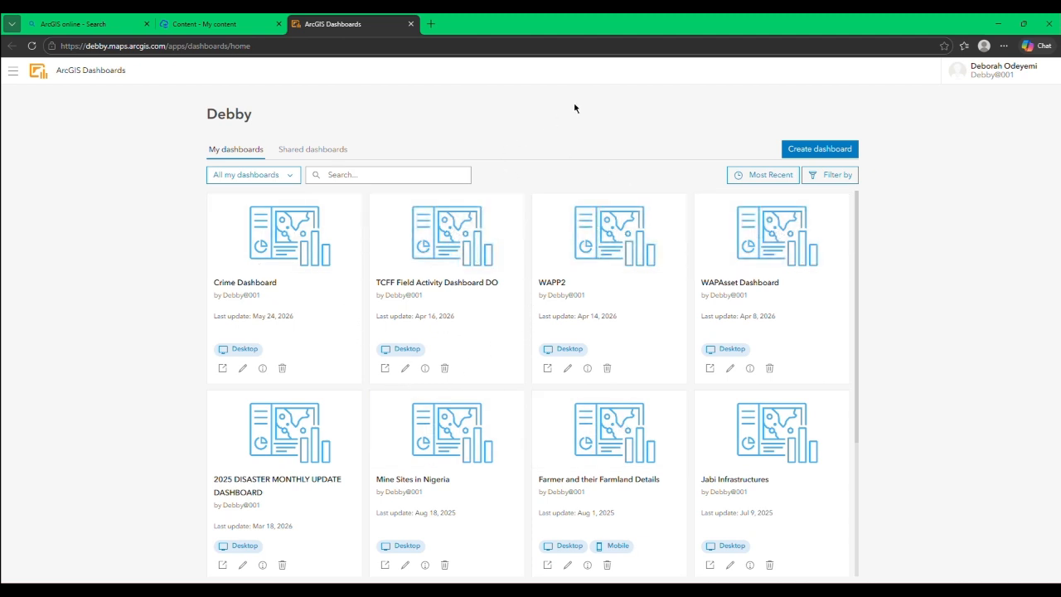
{"action": "left_click", "coordinate": [811, 150]}
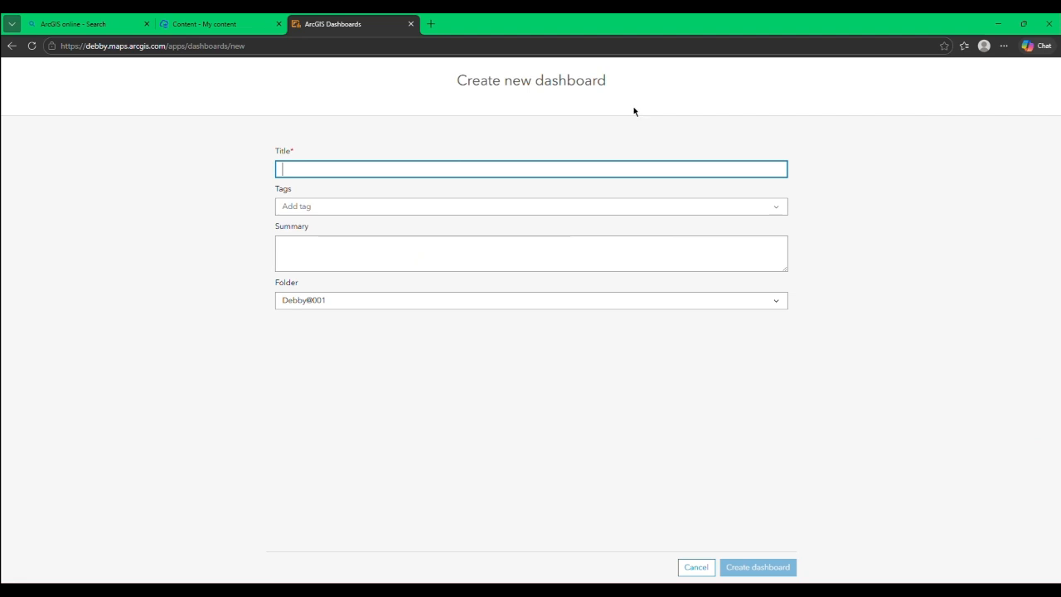
Step: Title the new dashboard "Crime Dashboard Demo"
{"action": "type", "text": "Cr"}
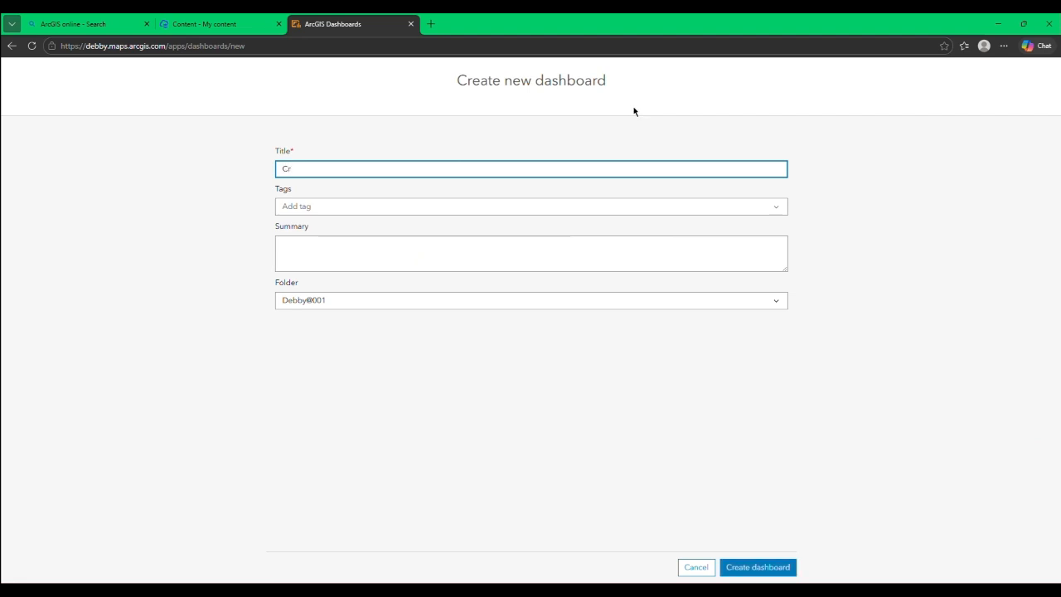
{"action": "type", "text": "ime Dashb"}
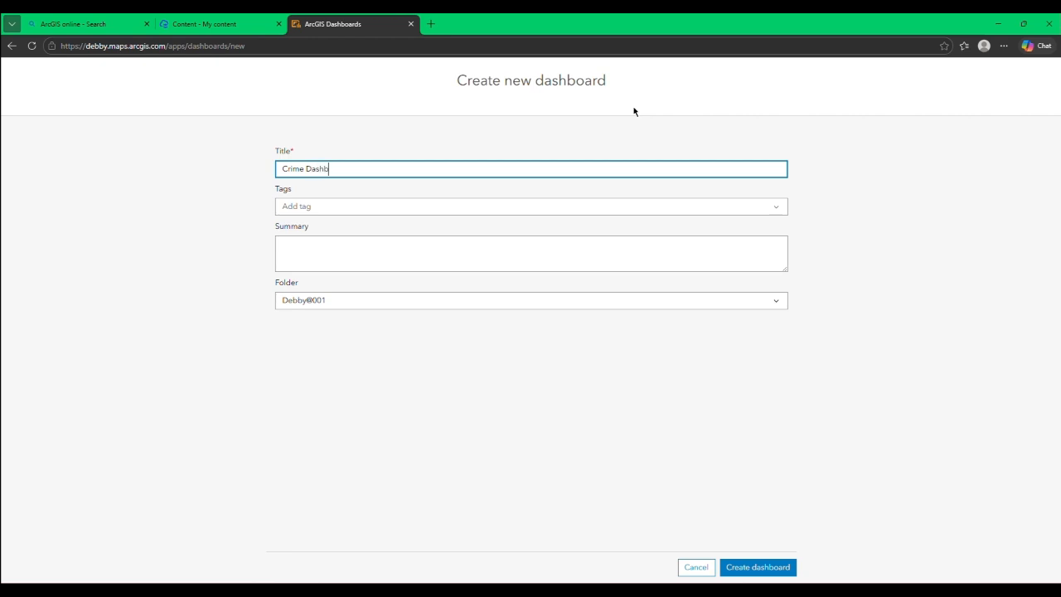
{"action": "type", "text": "oard Demo"}
Step: Add the tags Crime, Dashboard and Nigeria to the new dashboard
{"action": "left_click", "coordinate": [702, 209]}
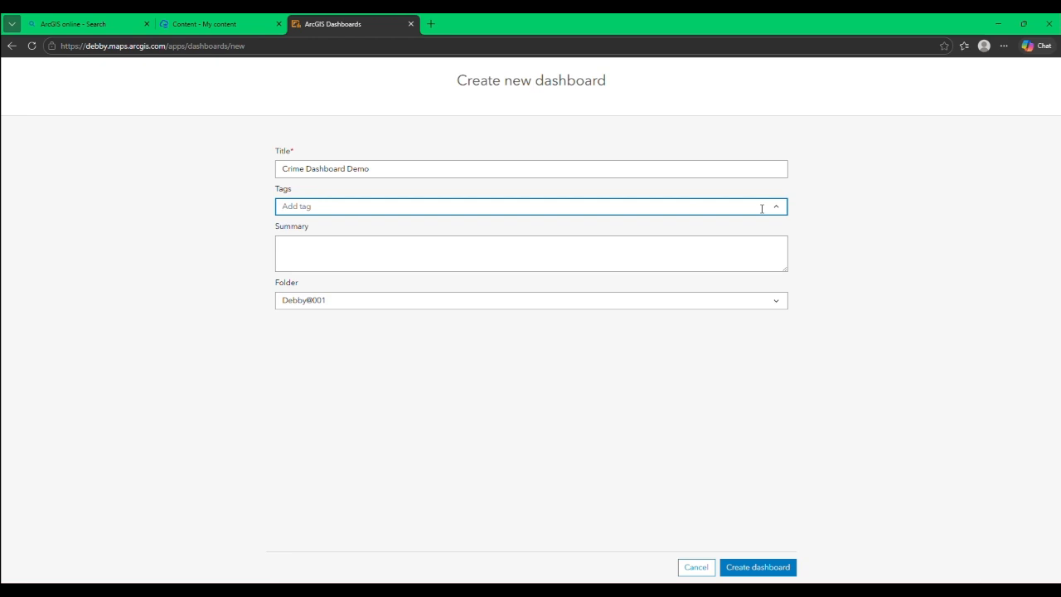
{"action": "type", "text": "C"}
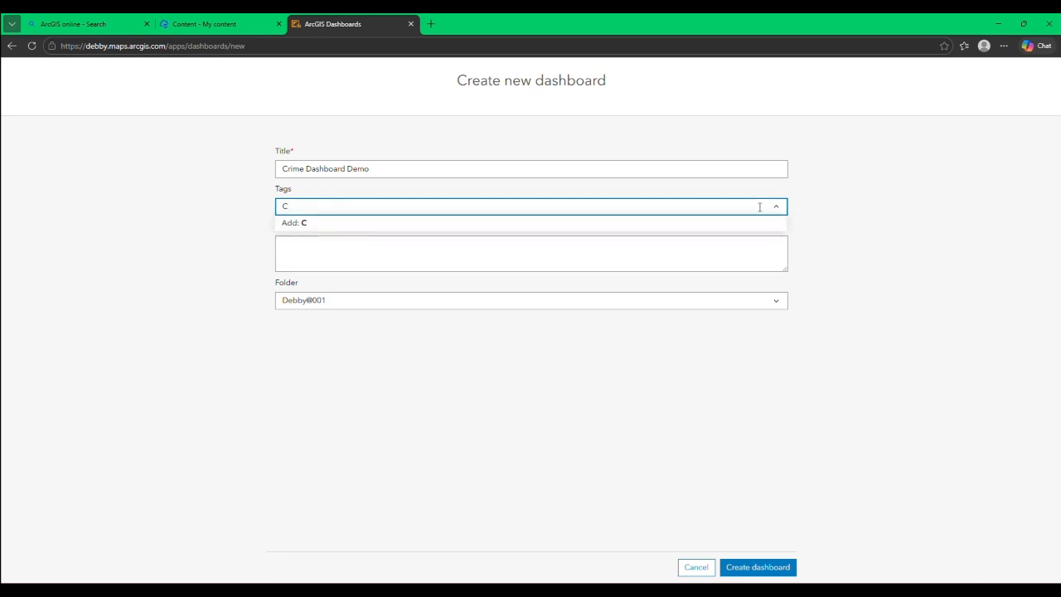
{"action": "type", "text": "armime"}
{"action": "key", "text": "Return"}
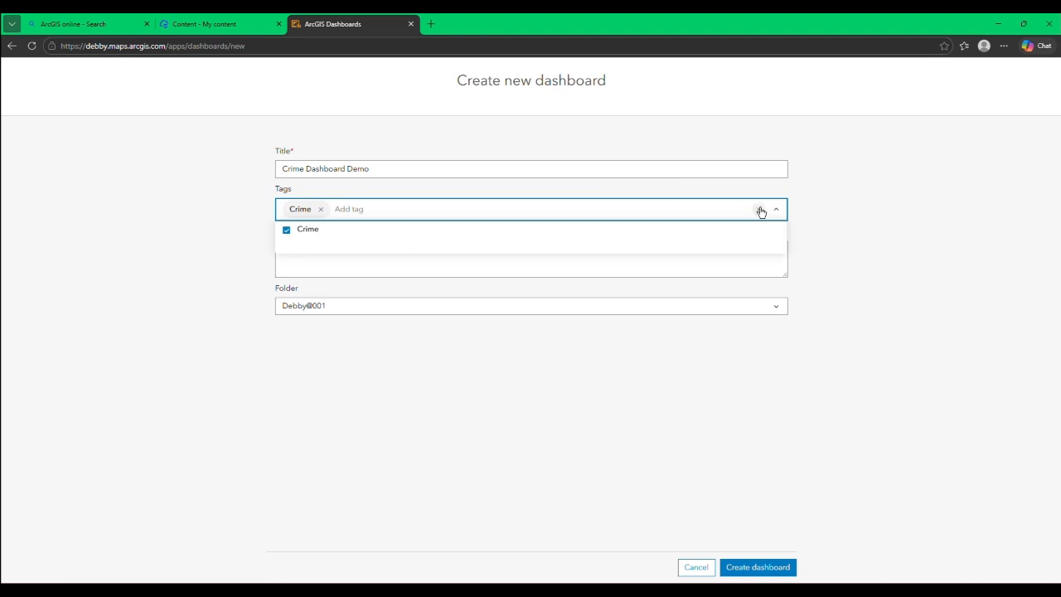
{"action": "type", "text": "Dash"}
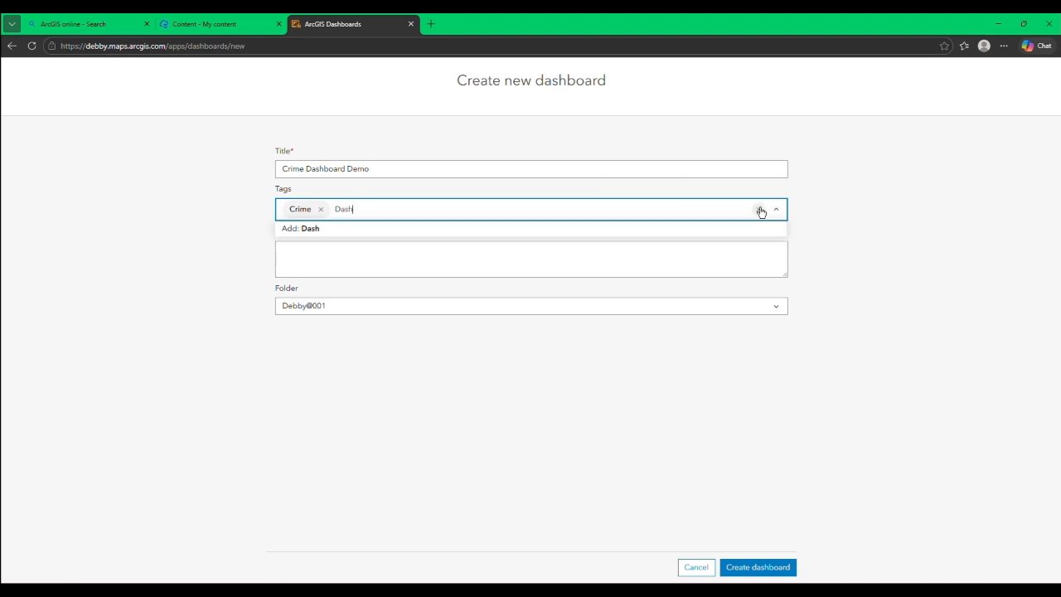
{"action": "type", "text": "board"}
{"action": "key", "text": "Return"}
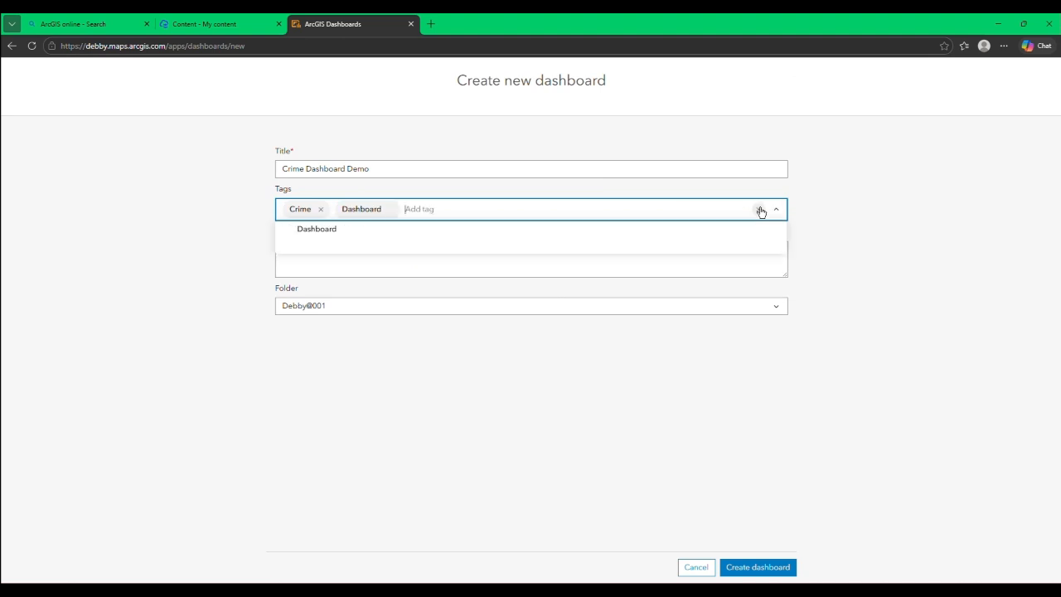
{"action": "type", "text": "Nigeria"}
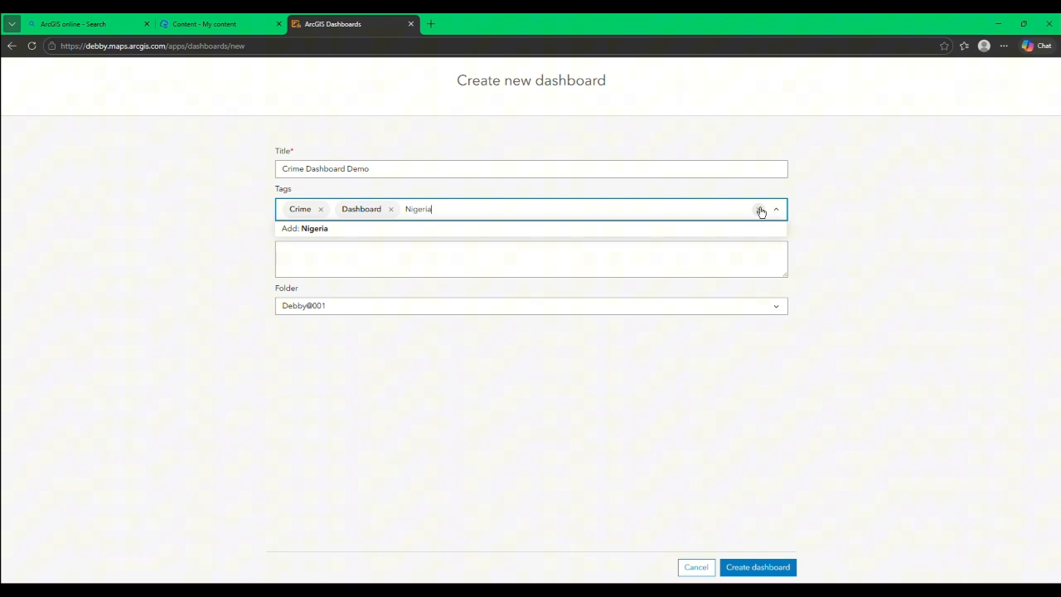
{"action": "key", "text": "Return"}
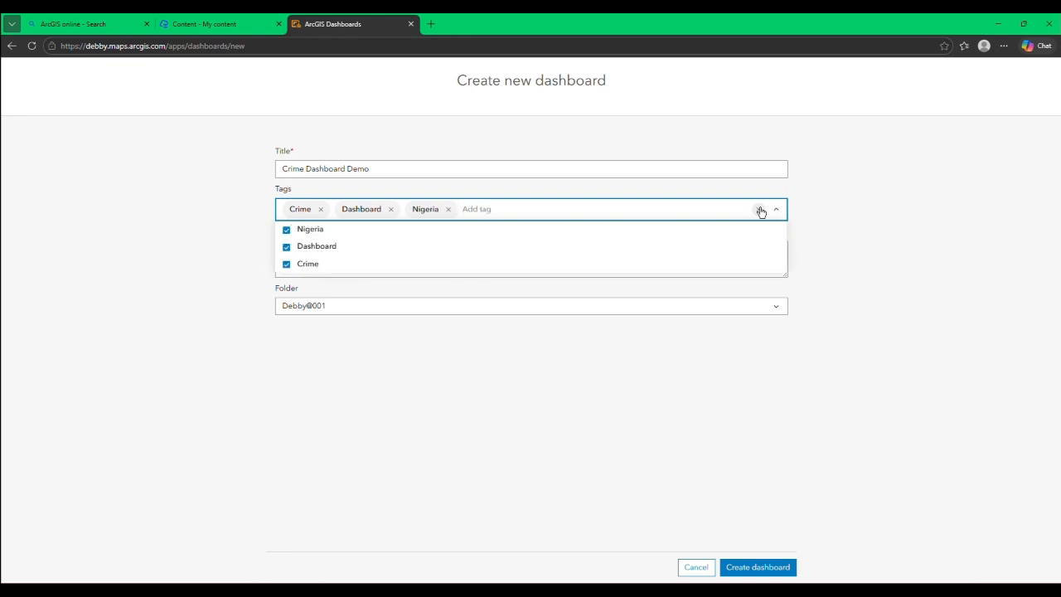
{"action": "left_click", "coordinate": [776, 211]}
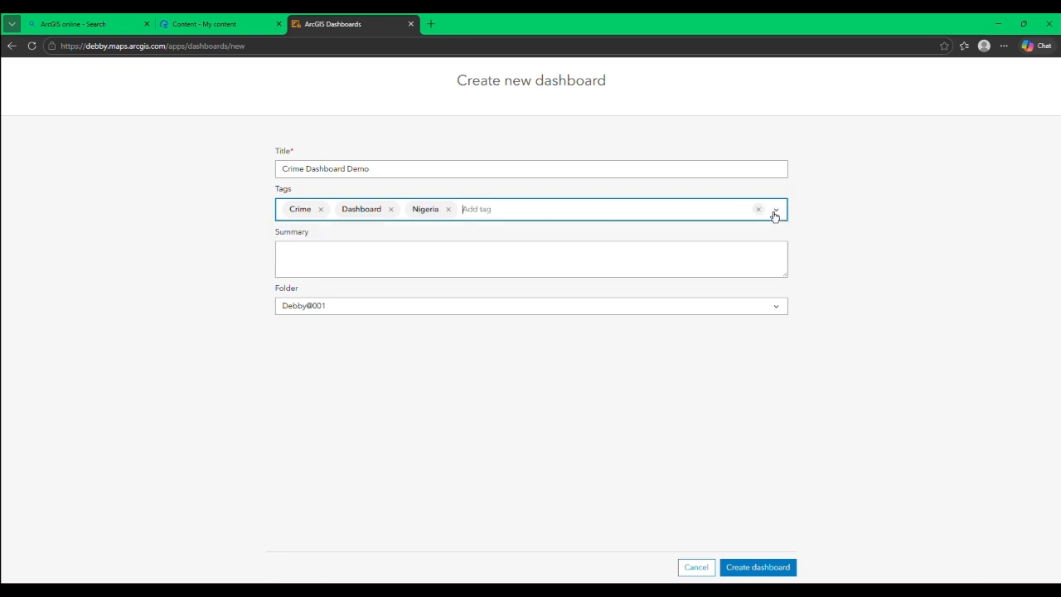
Step: Create the dashboard in the account's default folder with a blank summary
{"action": "left_click", "coordinate": [425, 261]}
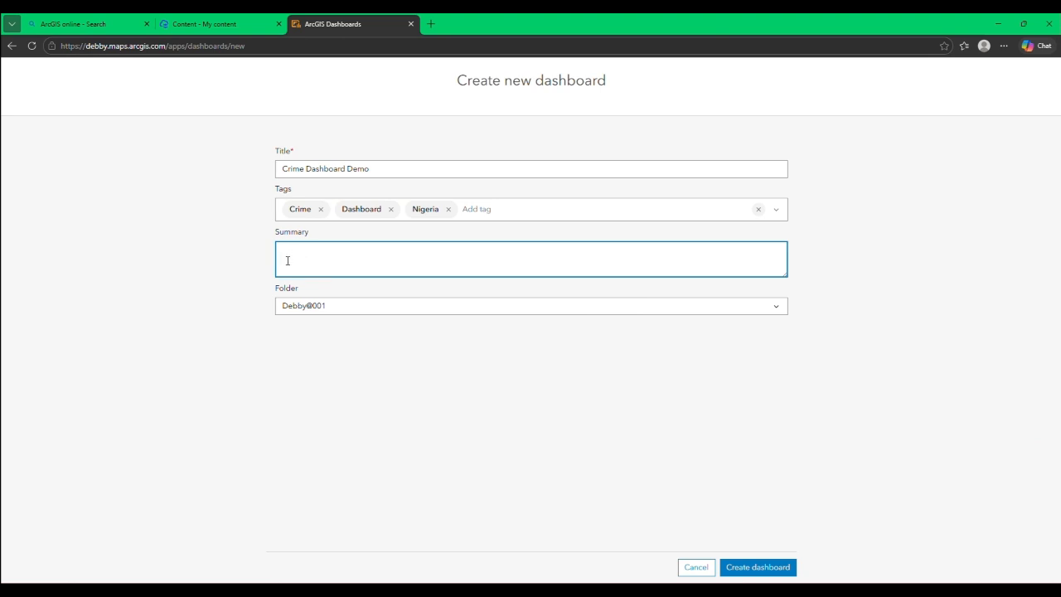
{"action": "left_click", "coordinate": [772, 309]}
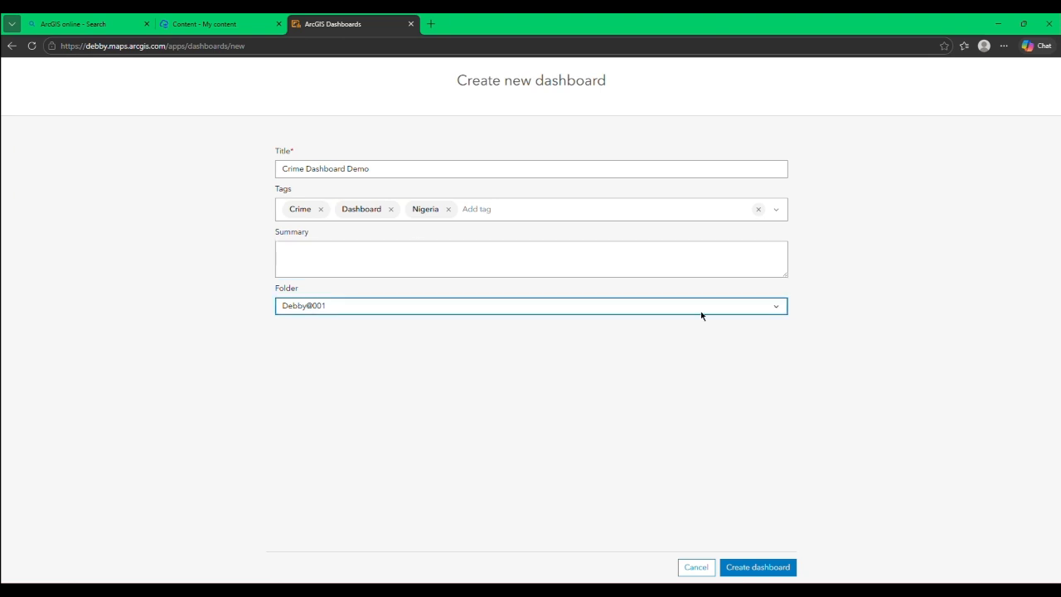
{"action": "left_click", "coordinate": [781, 308]}
{"action": "left_click", "coordinate": [781, 309]}
{"action": "left_click", "coordinate": [781, 308]}
{"action": "left_click", "coordinate": [781, 309]}
{"action": "left_click", "coordinate": [758, 571]}
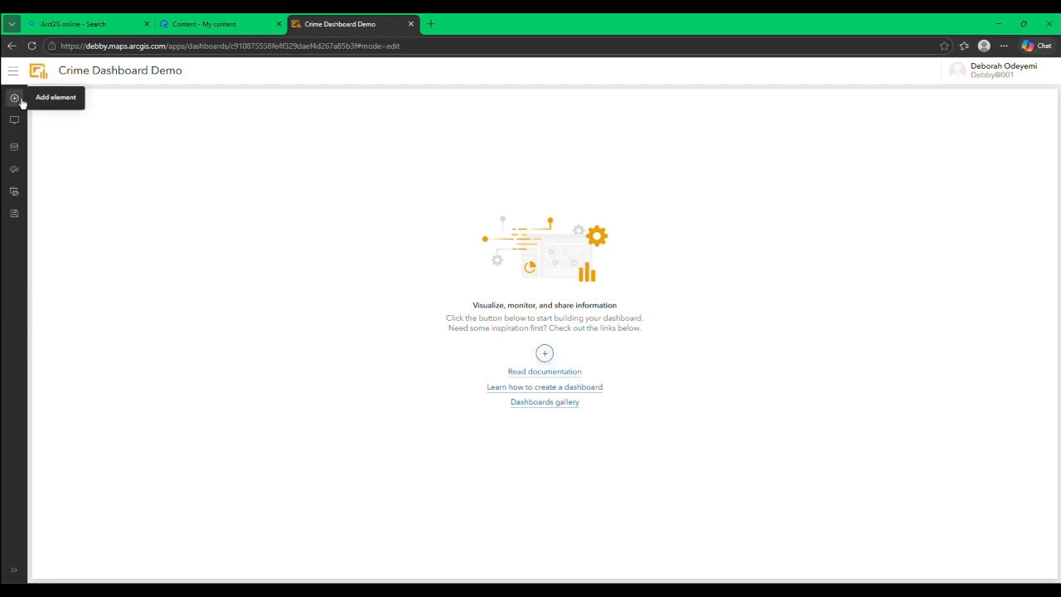
Step: Add a map element to the empty dashboard using the Nigeria Crime Demo web map
{"action": "left_click", "coordinate": [544, 355]}
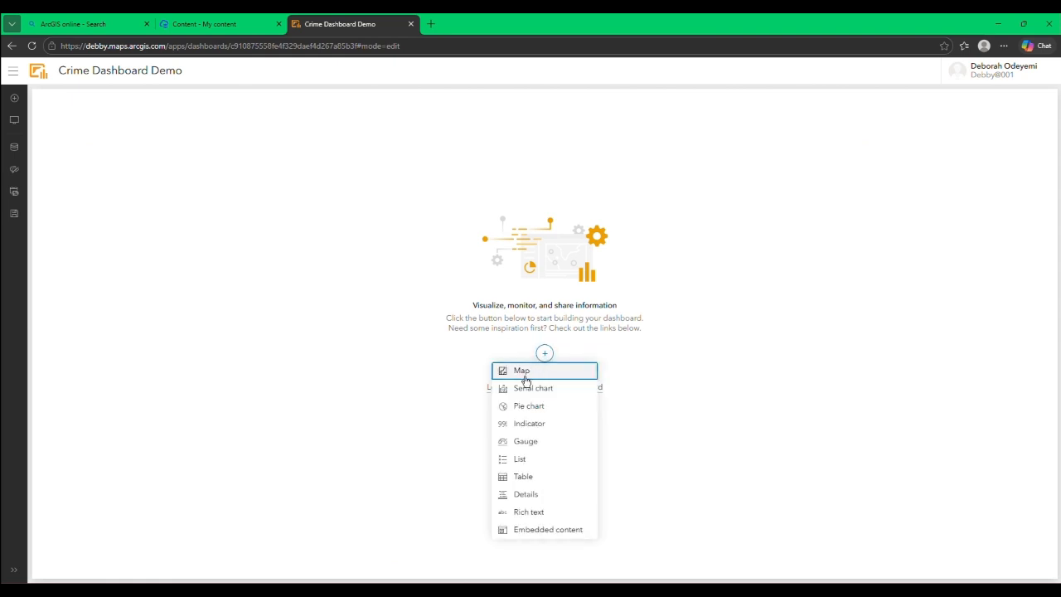
{"action": "left_click", "coordinate": [527, 375]}
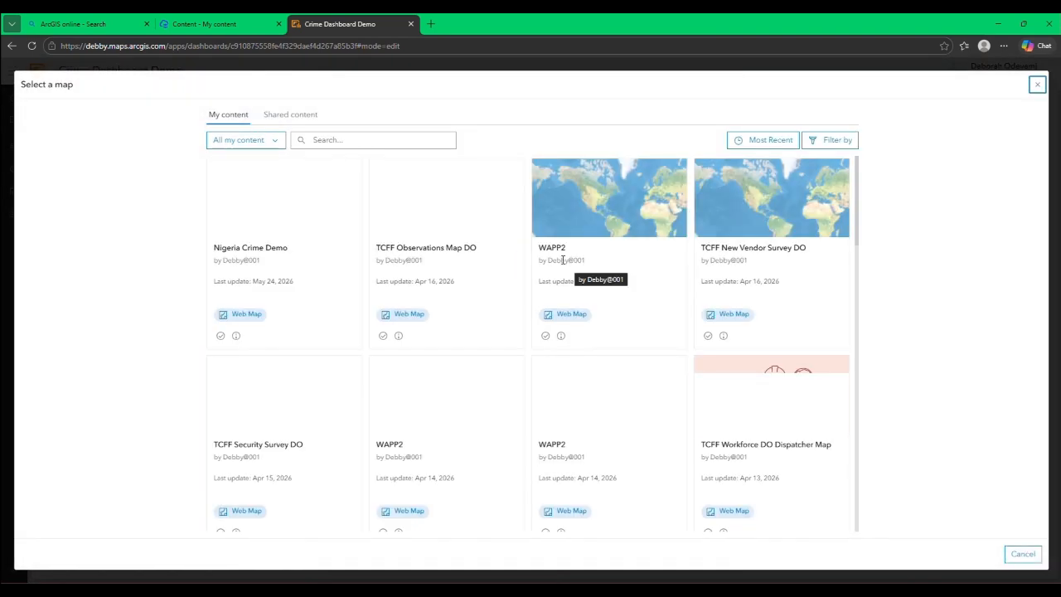
{"action": "mouse_move", "coordinate": [470, 200]}
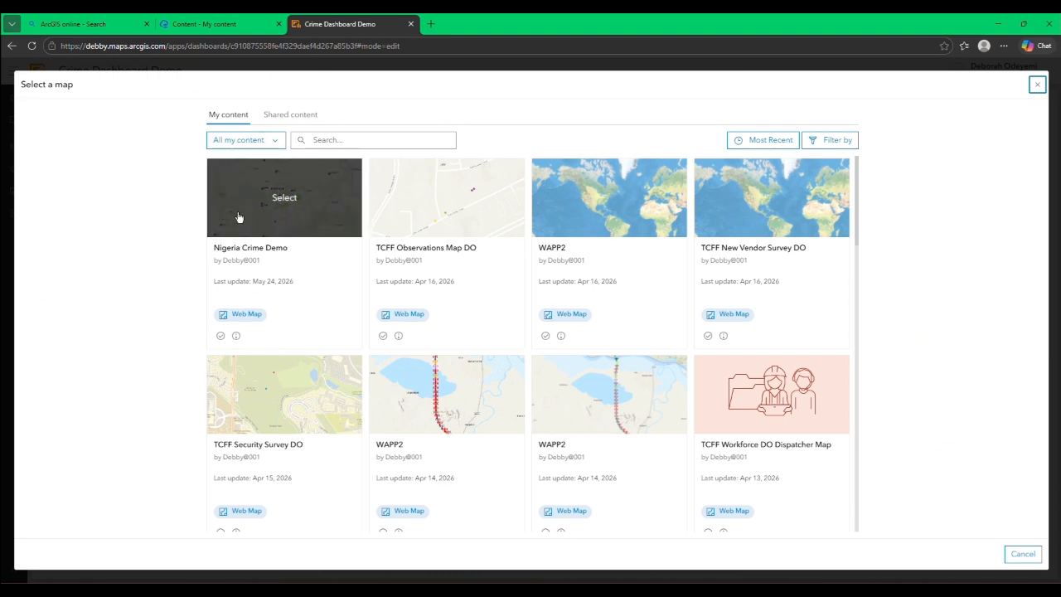
{"action": "left_click", "coordinate": [282, 202]}
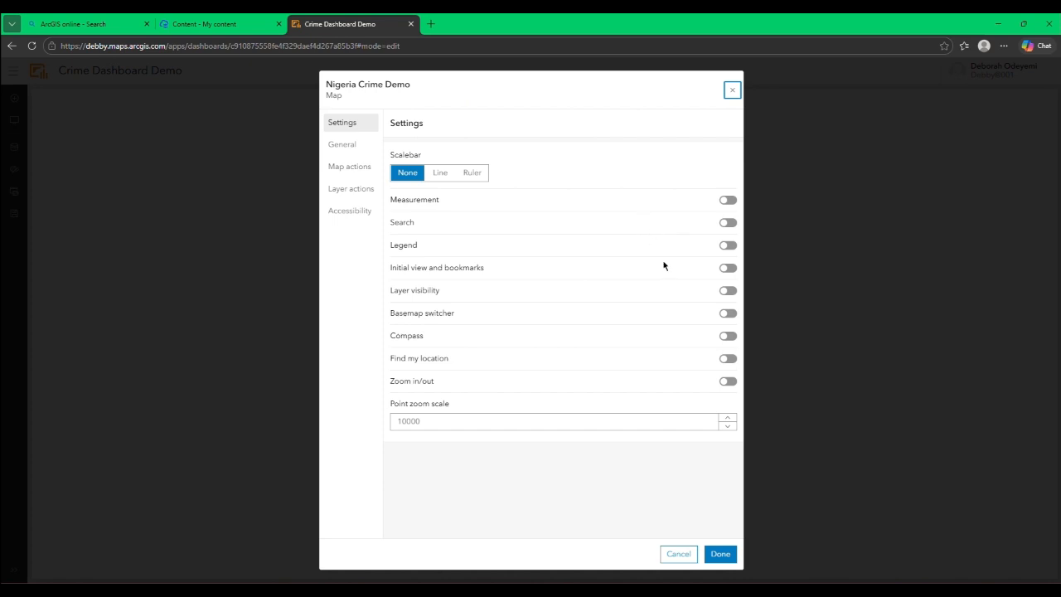
Step: Enable the Zoom in/out, Basemap switcher and Legend tools for the map element
{"action": "left_click", "coordinate": [727, 383]}
{"action": "left_click", "coordinate": [728, 315]}
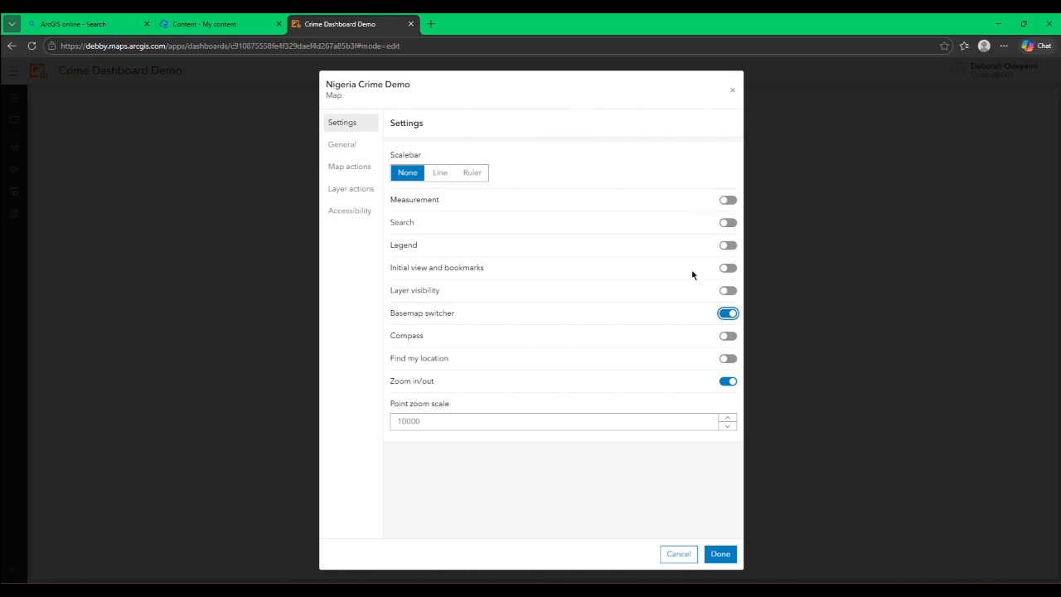
{"action": "left_click", "coordinate": [729, 246]}
Step: Set the map element's header title to "Crime Map" and check the More information editor, leaving it blank
{"action": "left_click", "coordinate": [344, 146]}
{"action": "left_click", "coordinate": [446, 191]}
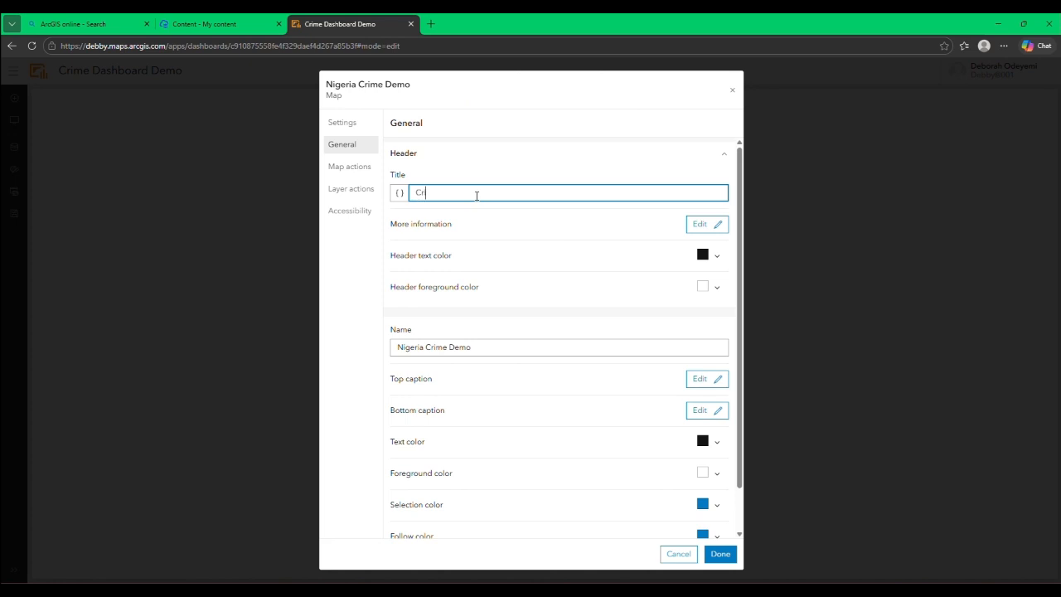
{"action": "type", "text": "ime Map"}
{"action": "left_click", "coordinate": [714, 228]}
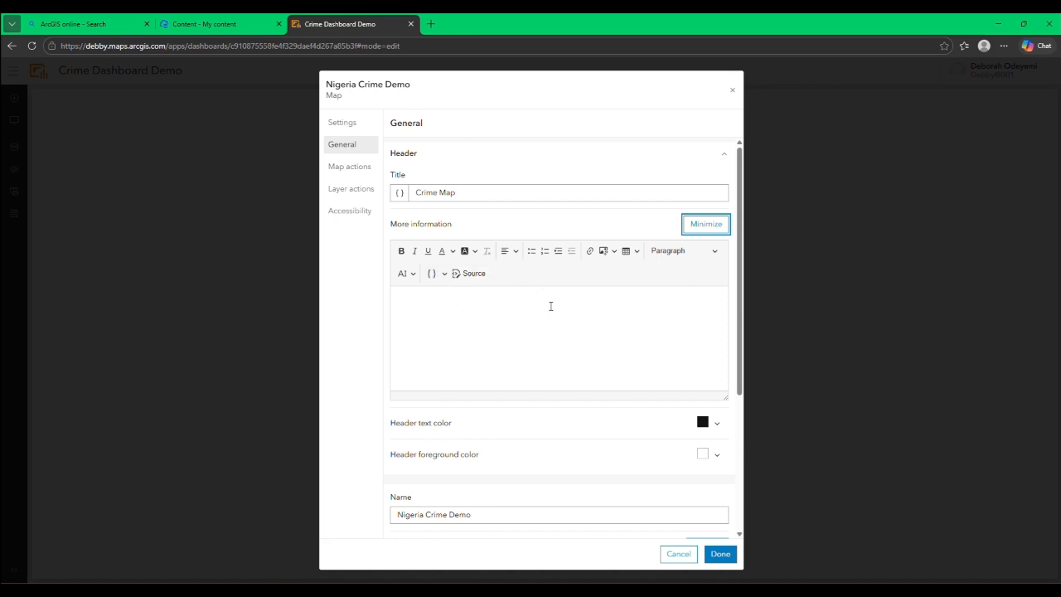
{"action": "left_click", "coordinate": [712, 225]}
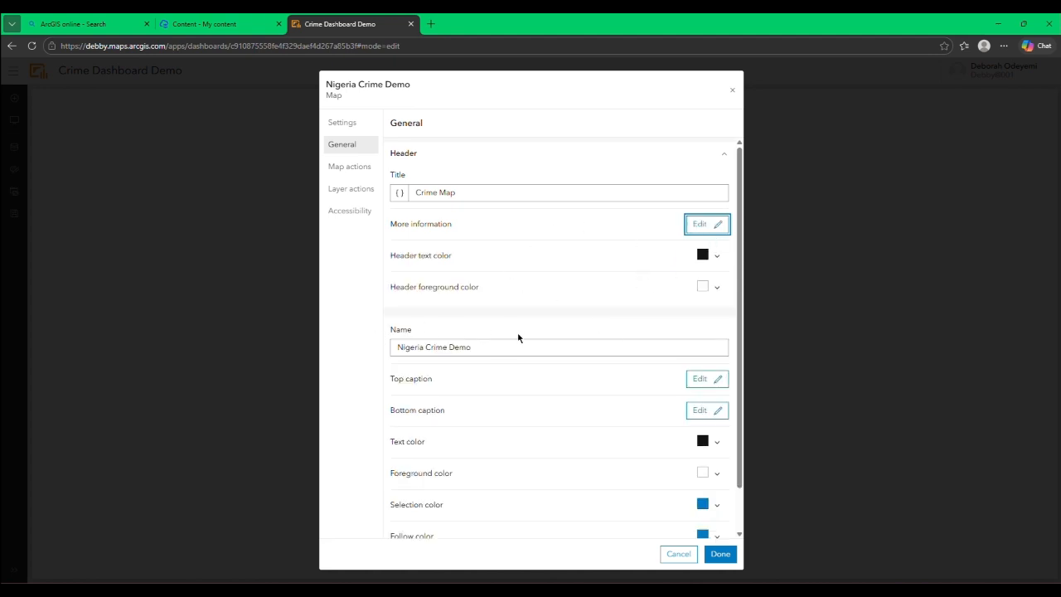
Step: Set the map element's header text color to white (#ffffff) and finish configuring the element
{"action": "left_click", "coordinate": [720, 262]}
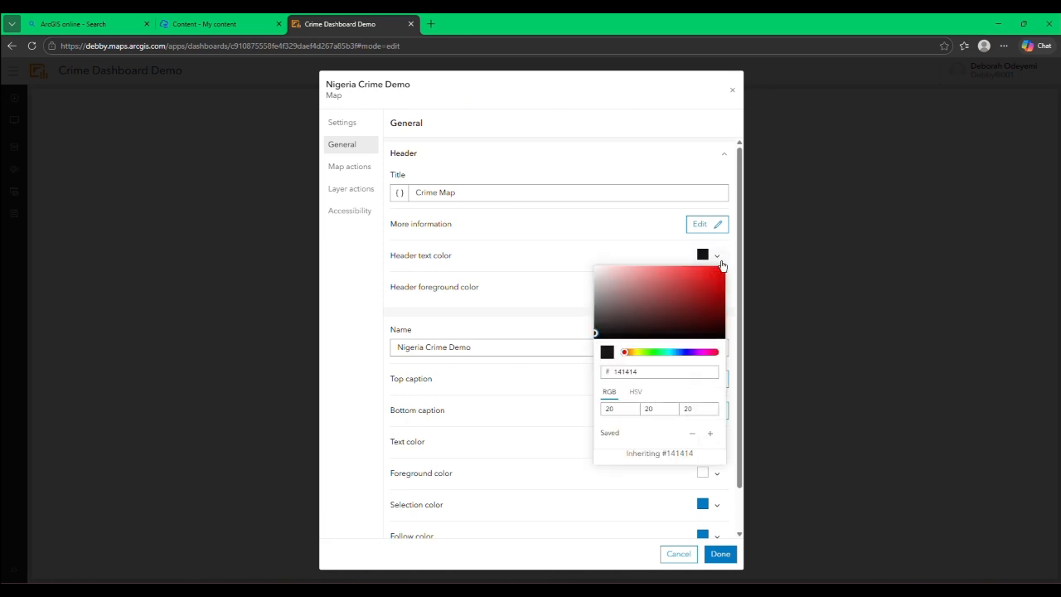
{"action": "left_click", "coordinate": [701, 277]}
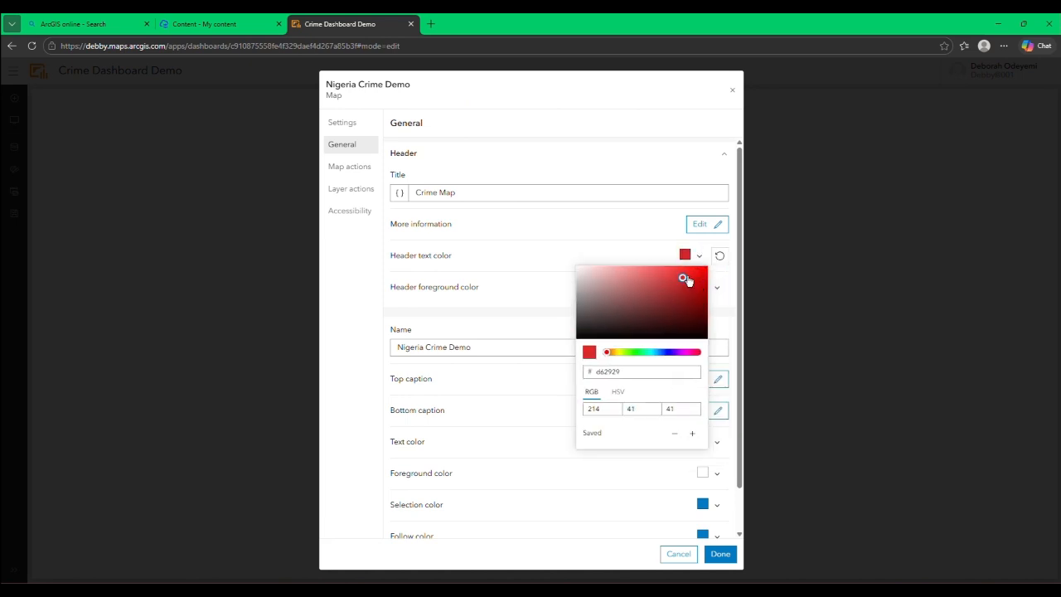
{"action": "left_click_drag", "start_coordinate": [687, 281], "coordinate": [542, 263]}
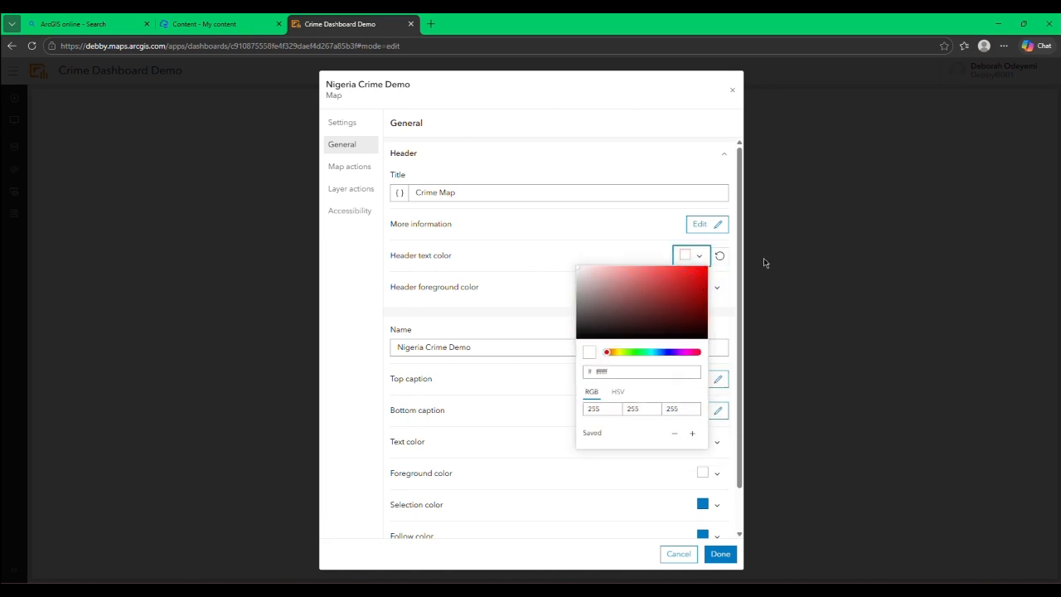
{"action": "left_click", "coordinate": [692, 255]}
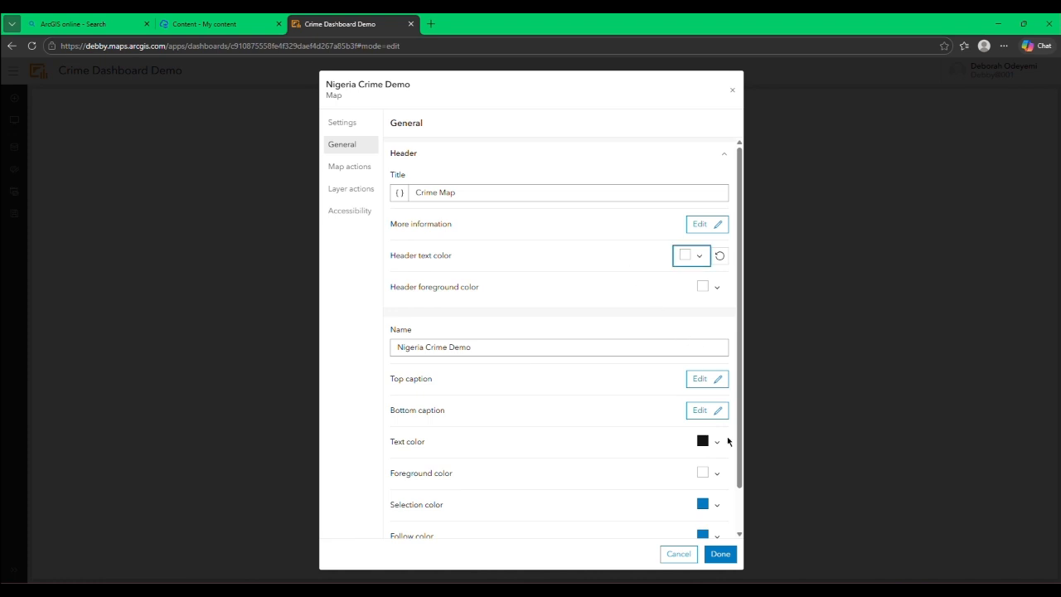
{"action": "left_click", "coordinate": [720, 554]}
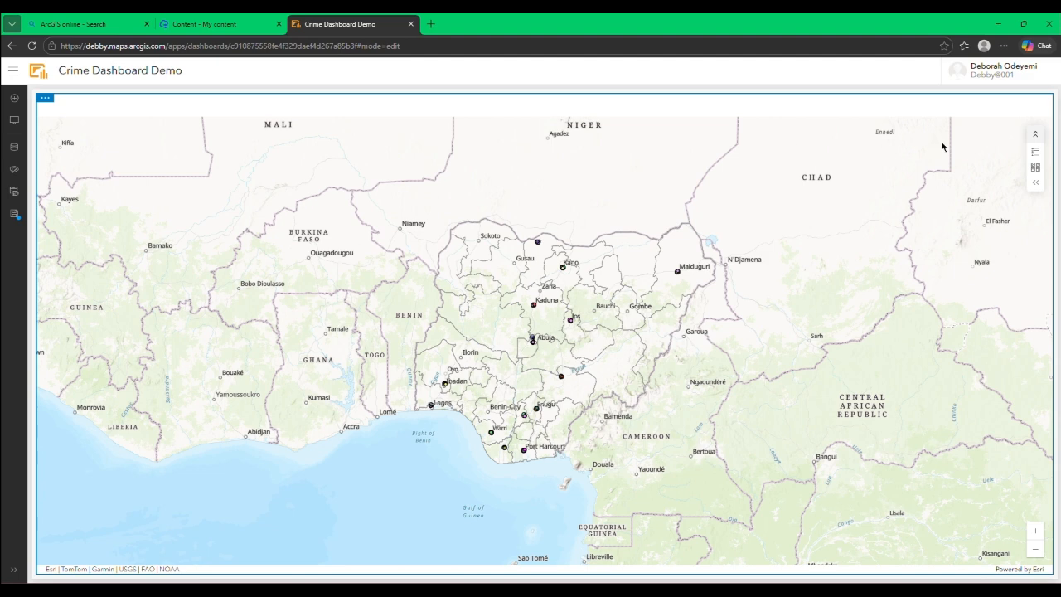
Step: Expand the map's tool labels and review the legend's Adm1 and Crime Type symbols
{"action": "left_click", "coordinate": [1037, 186]}
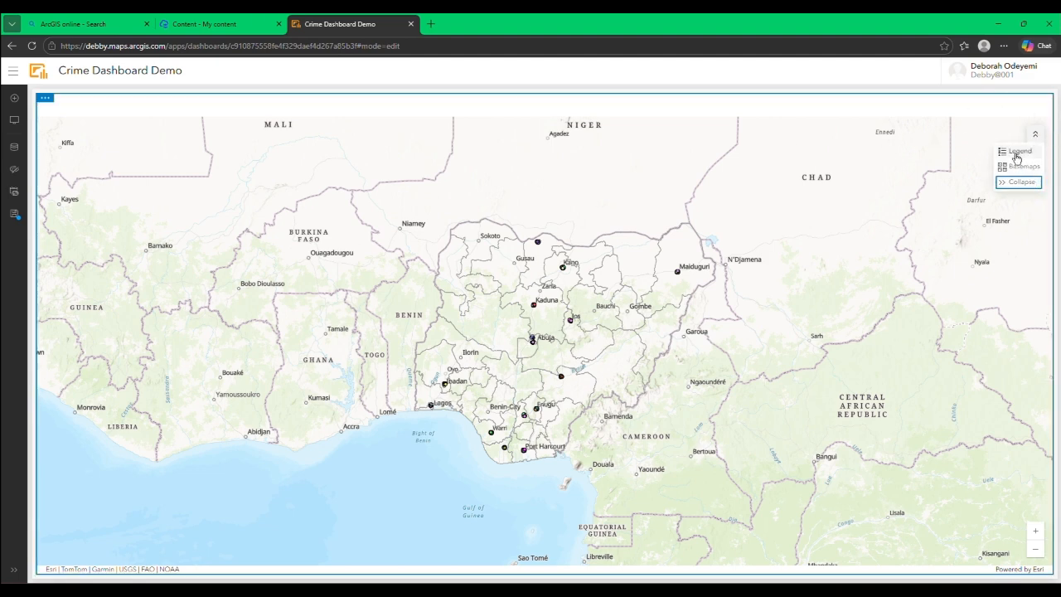
{"action": "left_click", "coordinate": [1018, 154]}
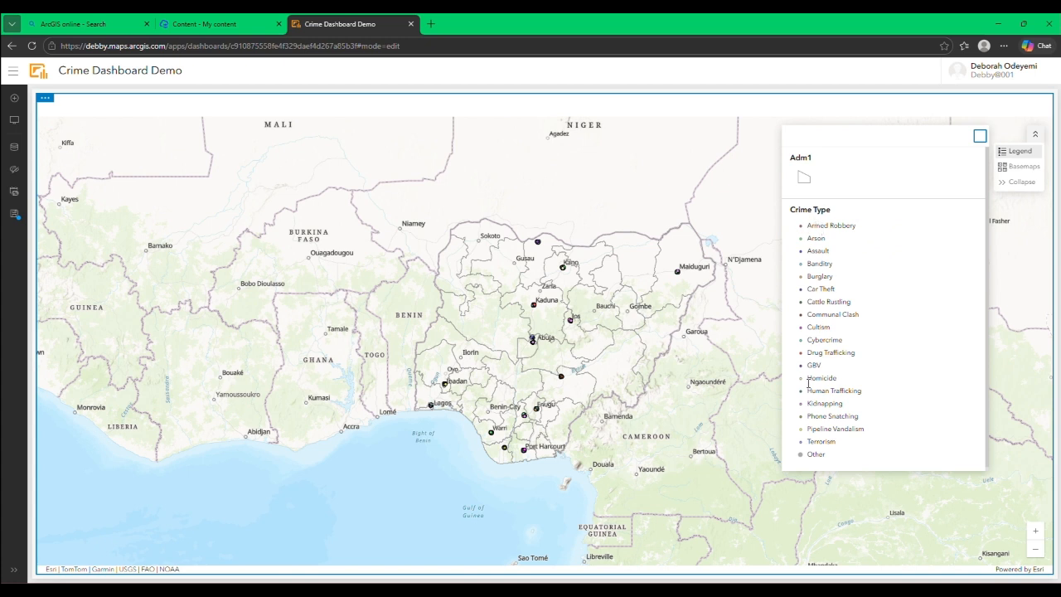
{"action": "scroll", "coordinate": [808, 378], "scroll_direction": "down", "scroll_amount": 1}
Step: Switch the map's basemap to Light Gray Canvas and collapse the map tool labels
{"action": "left_click", "coordinate": [1008, 167]}
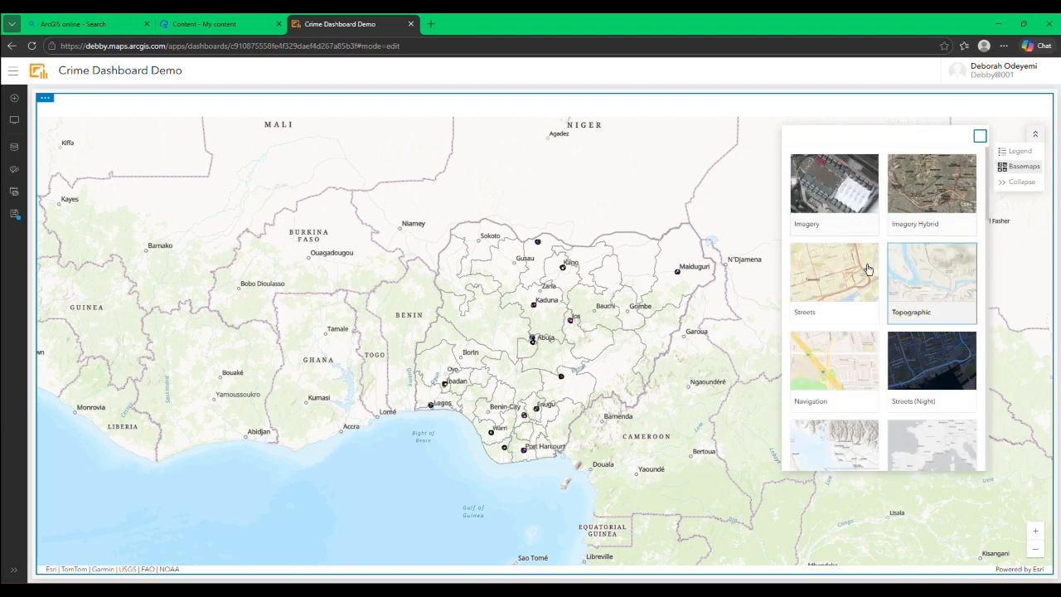
{"action": "scroll", "coordinate": [911, 274], "scroll_direction": "down", "scroll_amount": 3}
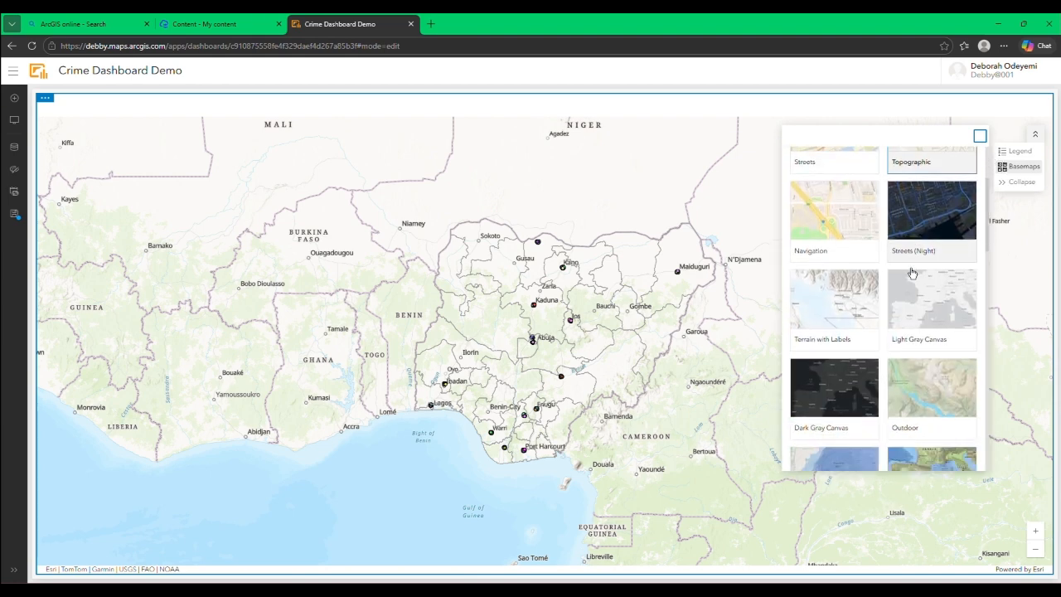
{"action": "scroll", "coordinate": [912, 274], "scroll_direction": "down", "scroll_amount": 1}
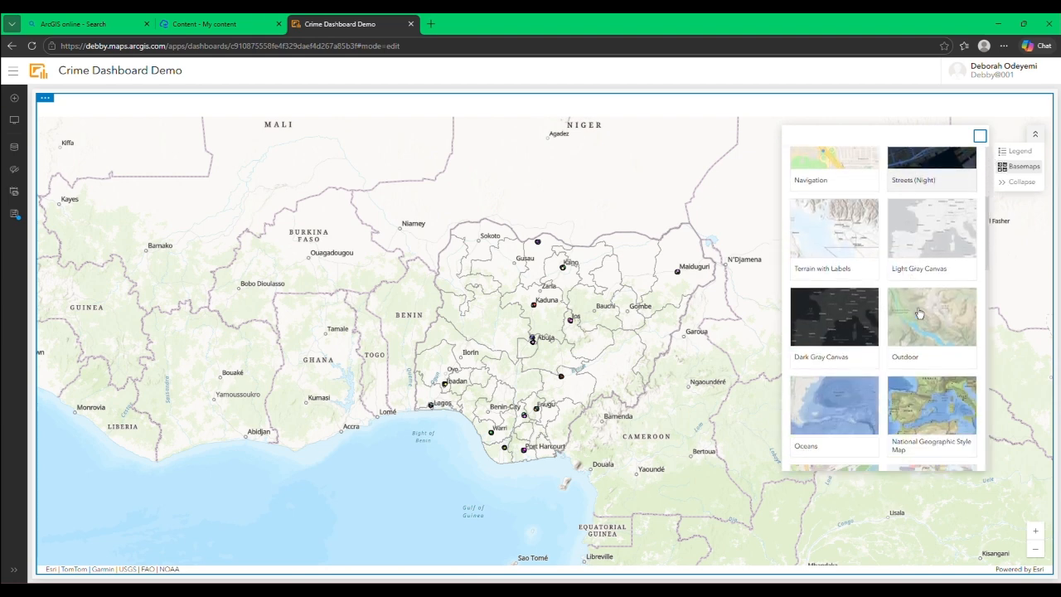
{"action": "left_click", "coordinate": [919, 230]}
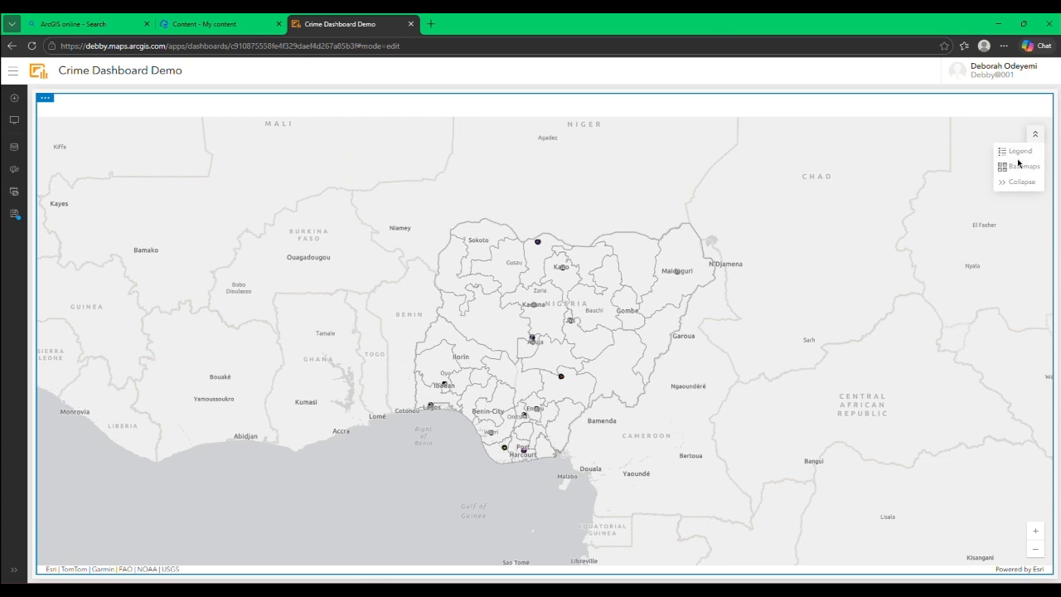
{"action": "left_click", "coordinate": [1021, 183]}
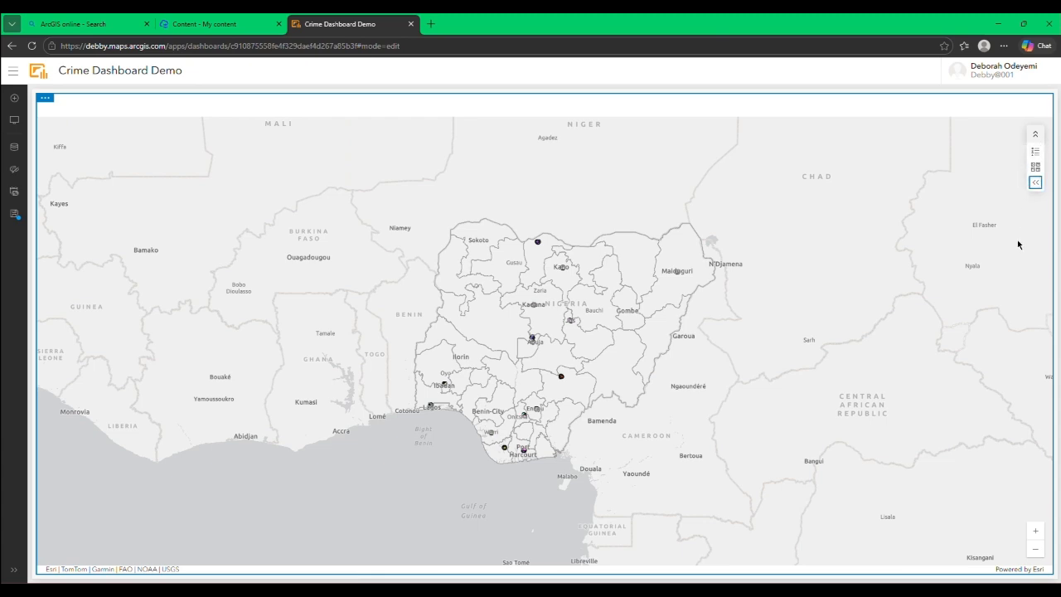
Step: Test the map's zoom controls by zooming in on the crime points and back out to Nigeria
{"action": "left_click", "coordinate": [1035, 531]}
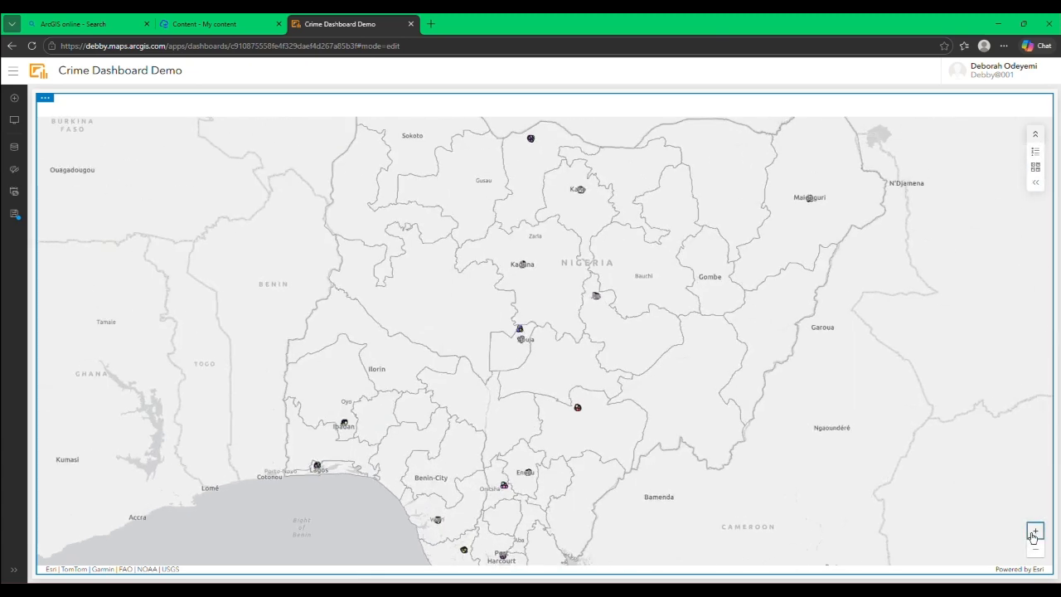
{"action": "left_click", "coordinate": [1035, 534]}
{"action": "left_click", "coordinate": [1035, 534]}
{"action": "left_click", "coordinate": [1034, 534]}
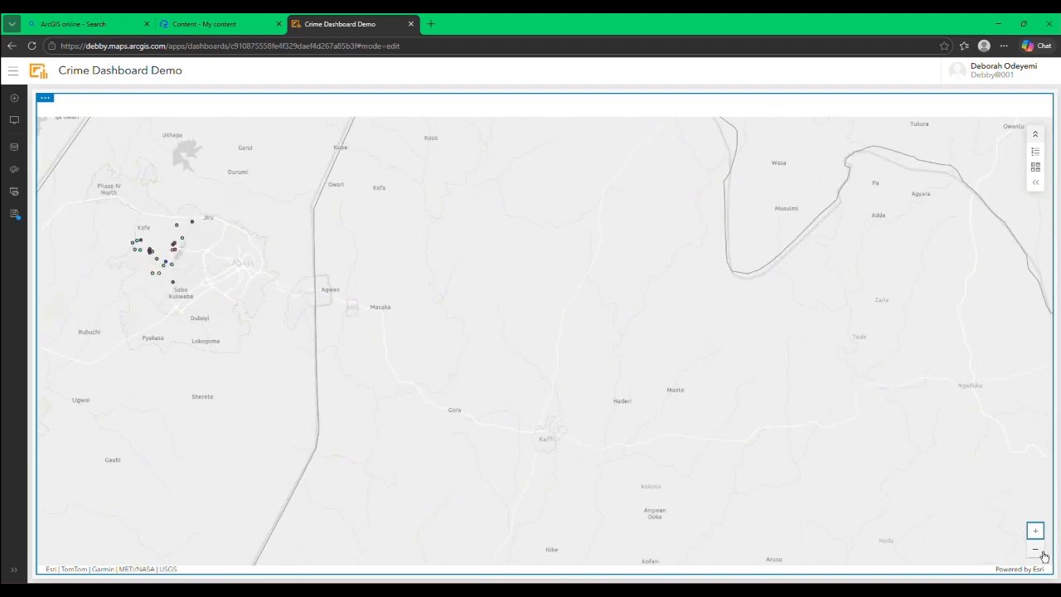
{"action": "left_click", "coordinate": [1035, 553]}
{"action": "left_click", "coordinate": [1034, 553]}
{"action": "left_click", "coordinate": [1034, 553]}
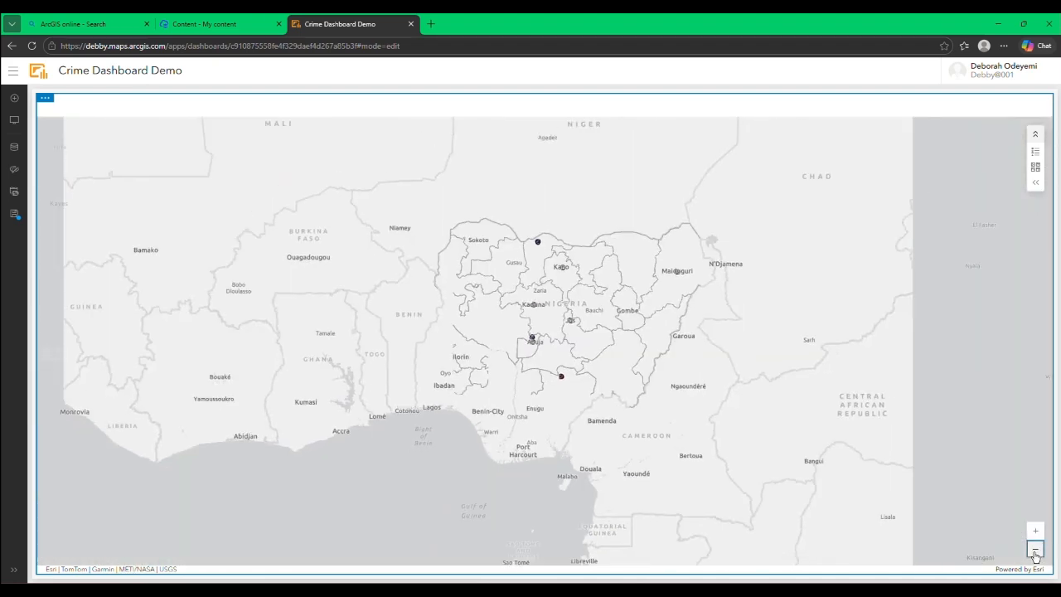
{"action": "left_click", "coordinate": [1034, 551]}
{"action": "left_click", "coordinate": [1035, 531]}
{"action": "left_click", "coordinate": [1034, 532]}
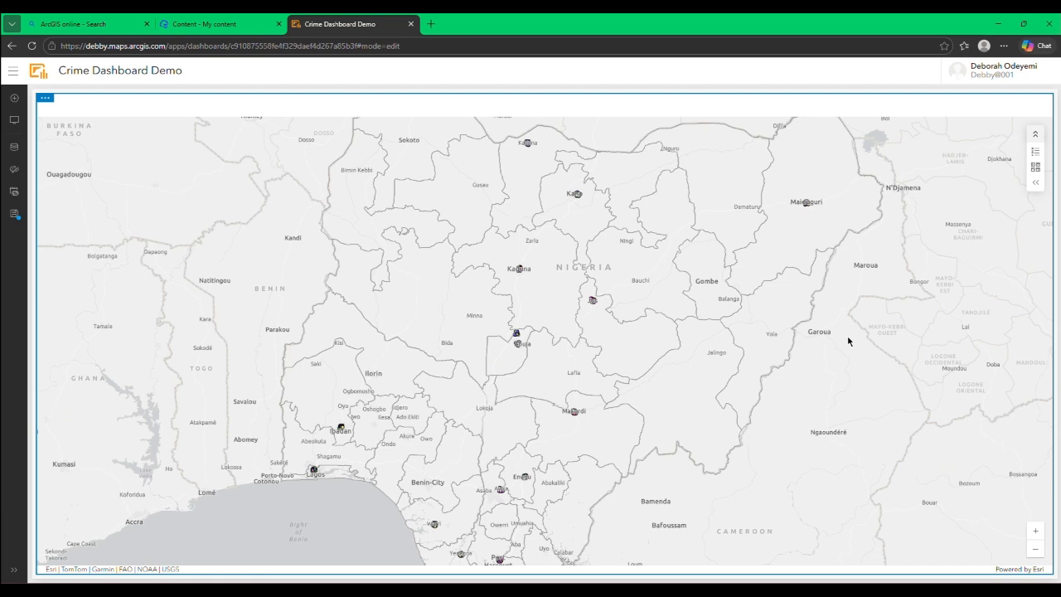
Step: Add a serial chart beside the map from the Crime Type layer, with Crime_Type as the category field
{"action": "left_click", "coordinate": [14, 103]}
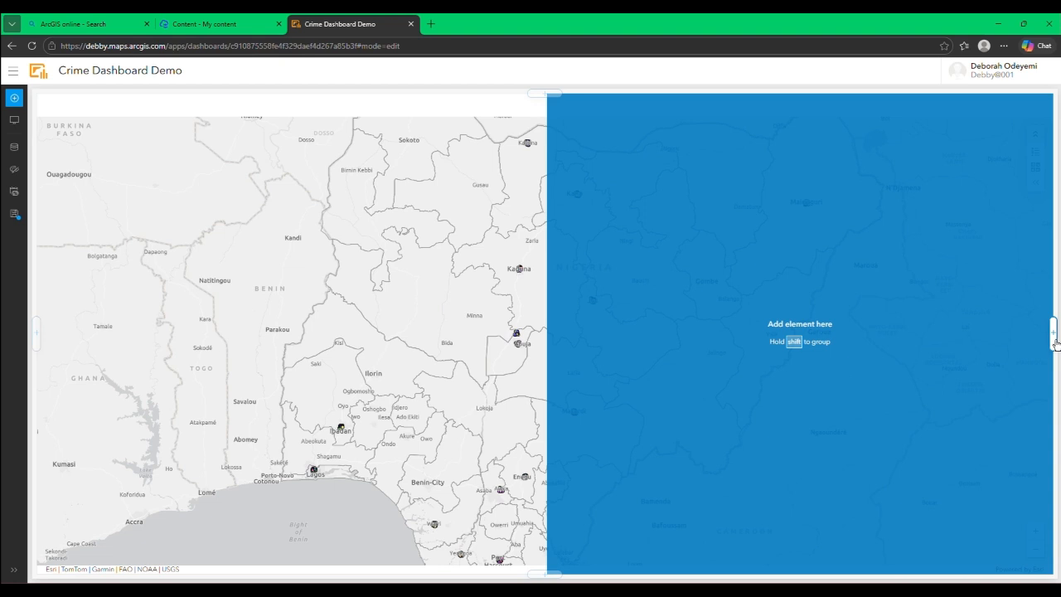
{"action": "left_click", "coordinate": [1053, 342]}
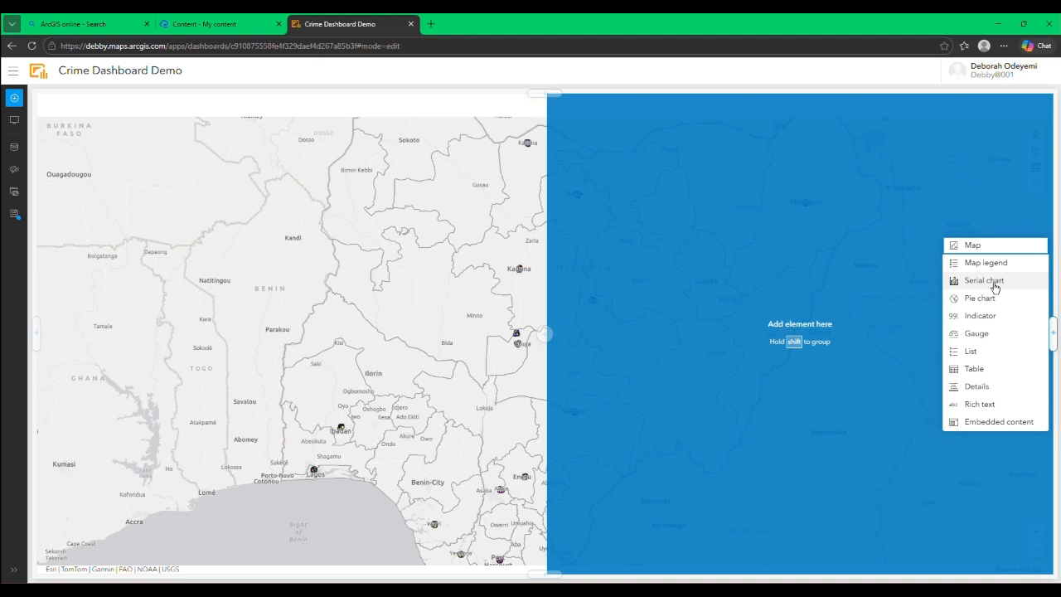
{"action": "left_click", "coordinate": [995, 283]}
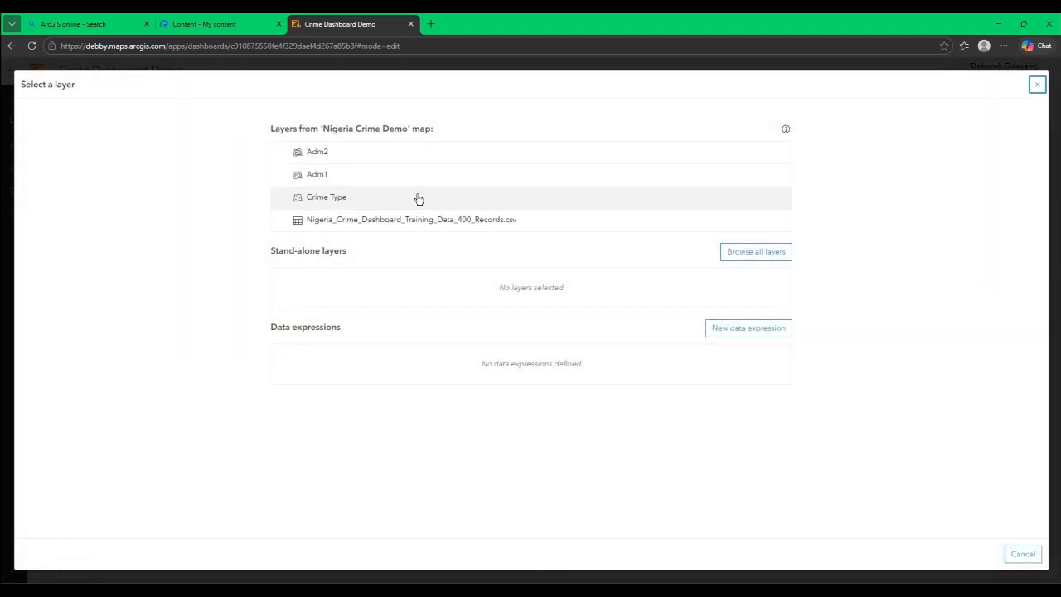
{"action": "left_click", "coordinate": [330, 201]}
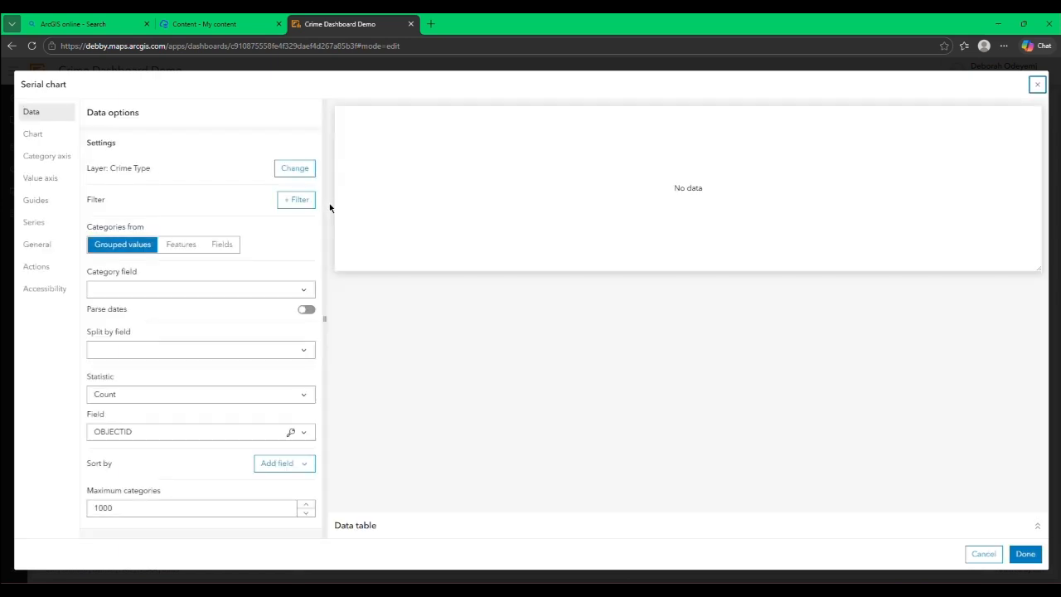
{"action": "left_click", "coordinate": [300, 290]}
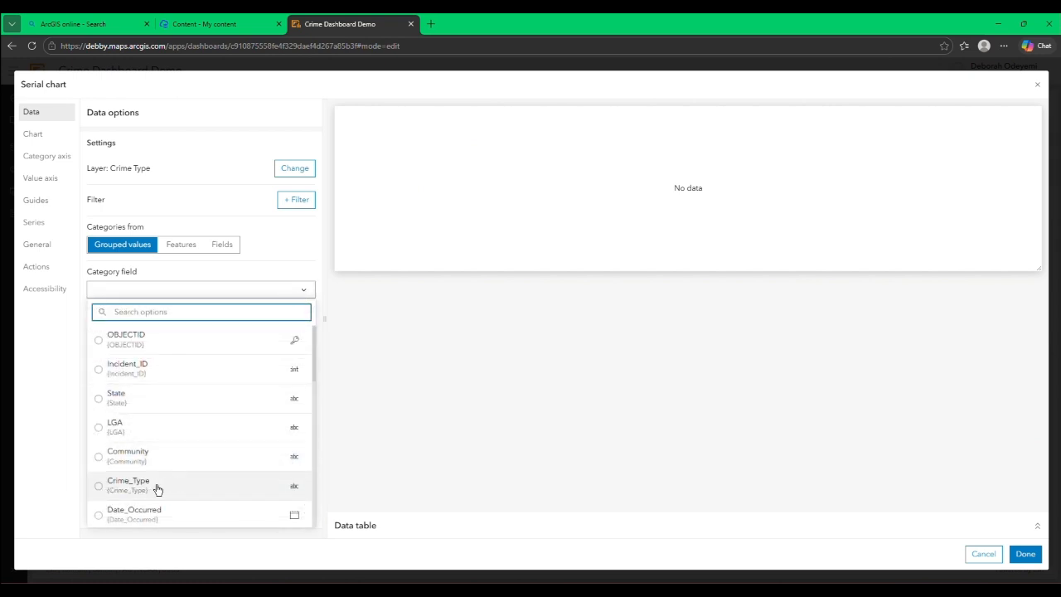
{"action": "left_click", "coordinate": [115, 486]}
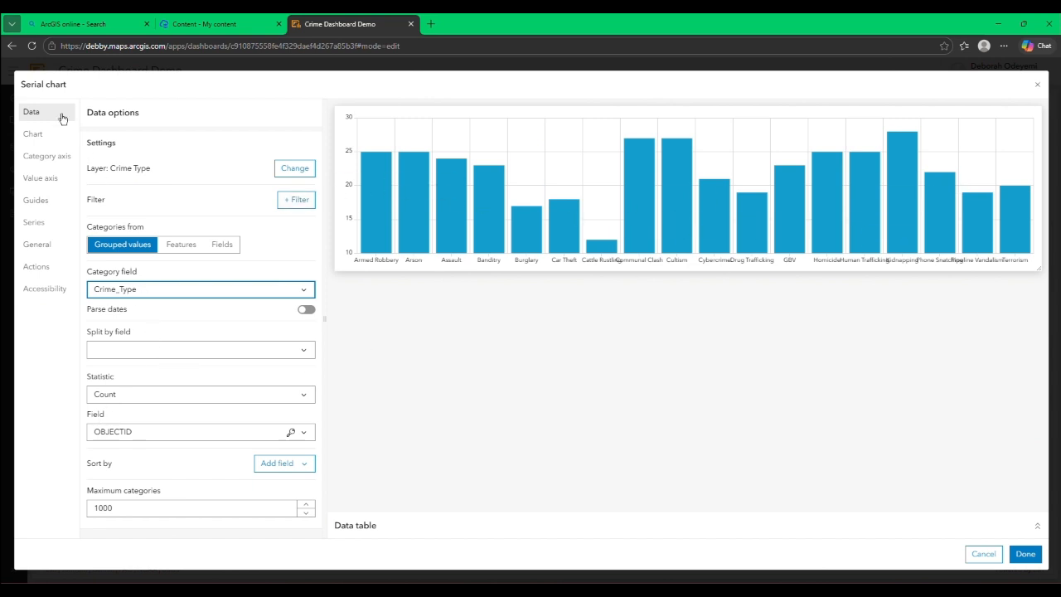
Step: Try the horizontal orientation for the serial chart and return it to vertical
{"action": "left_click", "coordinate": [57, 144]}
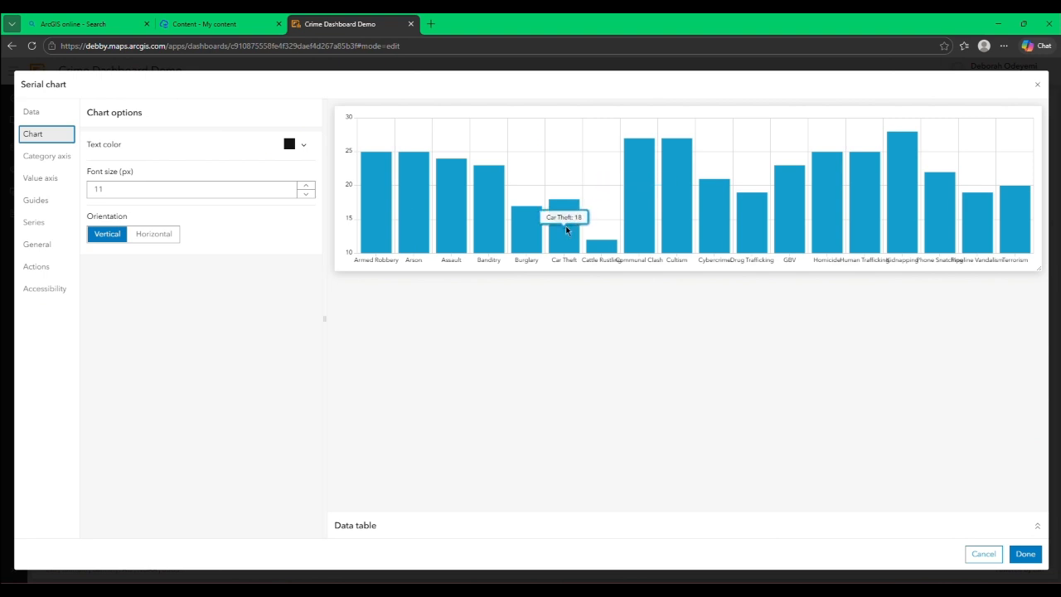
{"action": "left_click", "coordinate": [139, 239]}
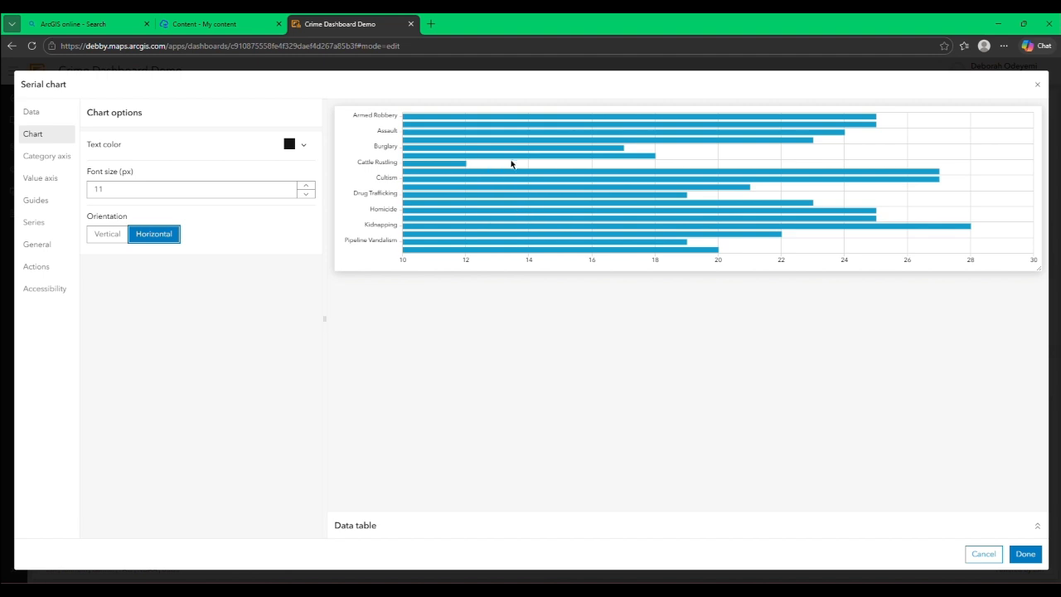
{"action": "left_click", "coordinate": [109, 236]}
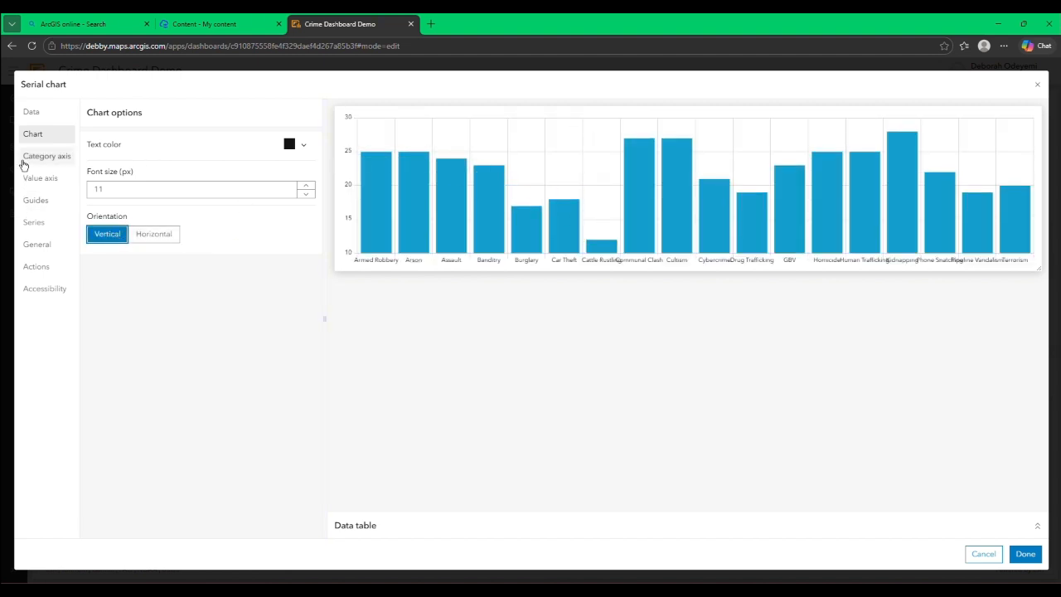
Step: Color the serial chart's bars by category instead of with a single color
{"action": "left_click", "coordinate": [43, 198]}
{"action": "left_click", "coordinate": [55, 220]}
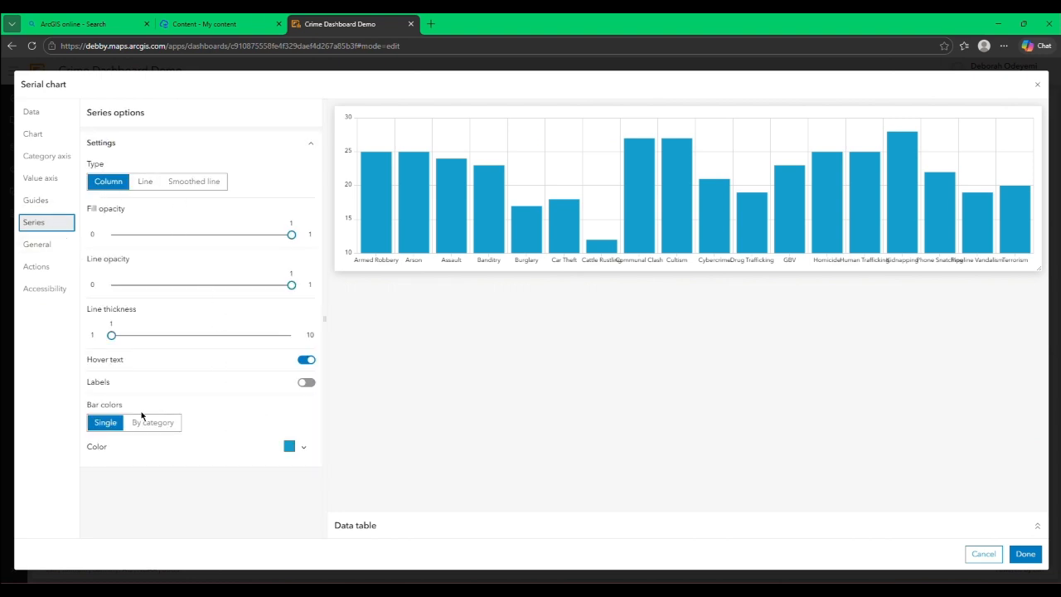
{"action": "mouse_move", "coordinate": [817, 221]}
{"action": "mouse_move", "coordinate": [404, 214]}
{"action": "mouse_move", "coordinate": [383, 167]}
{"action": "left_click", "coordinate": [150, 424]}
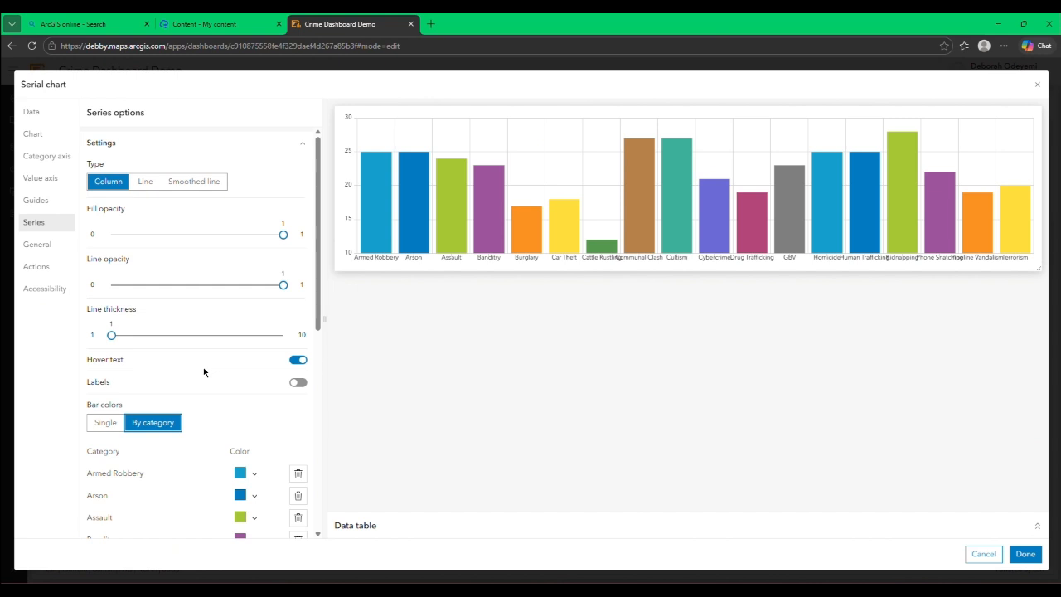
Step: Review the colors assigned to the crime categories, including the color options for Armed Robbery
{"action": "scroll", "coordinate": [204, 371], "scroll_direction": "down", "scroll_amount": 3}
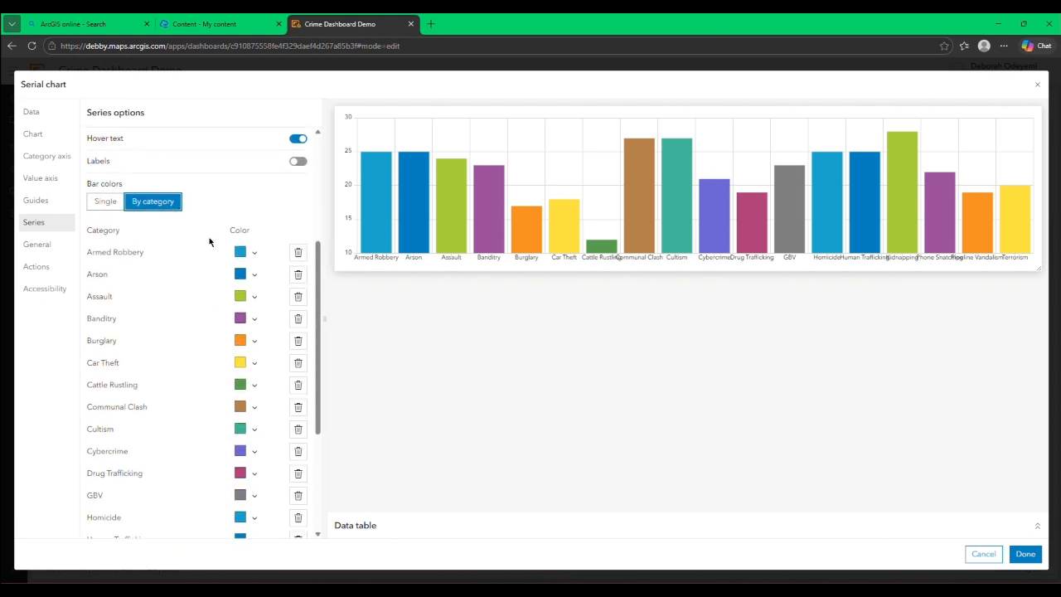
{"action": "left_click", "coordinate": [241, 257]}
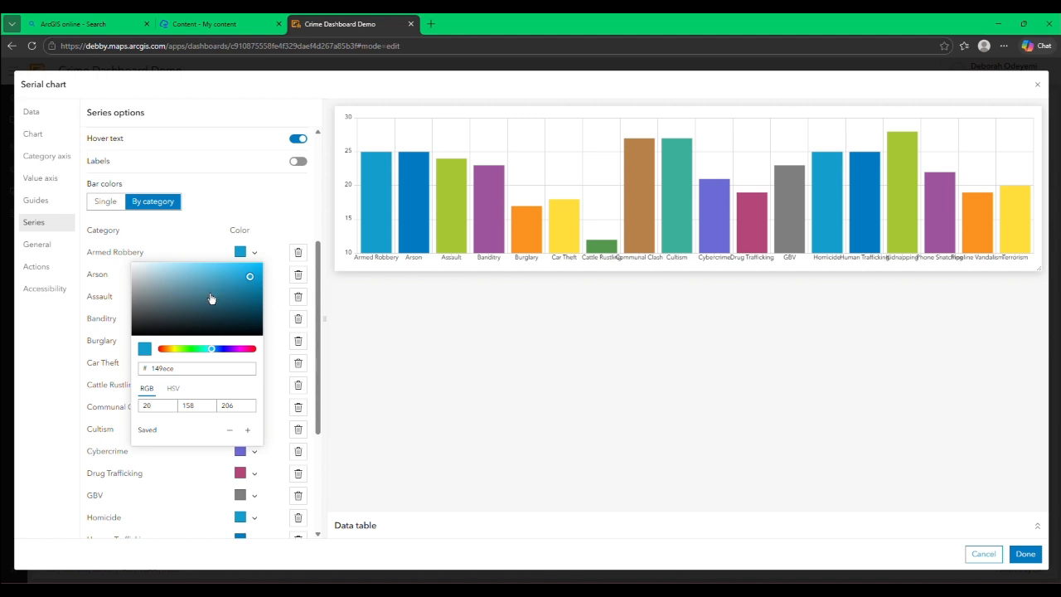
{"action": "left_click", "coordinate": [250, 252]}
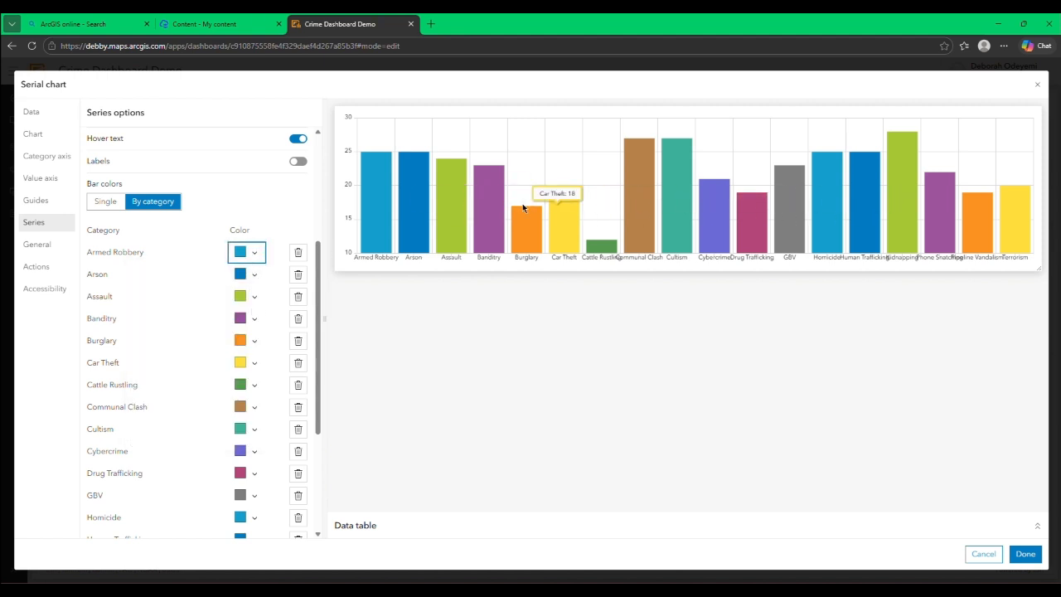
{"action": "scroll", "coordinate": [243, 354], "scroll_direction": "down", "scroll_amount": 5}
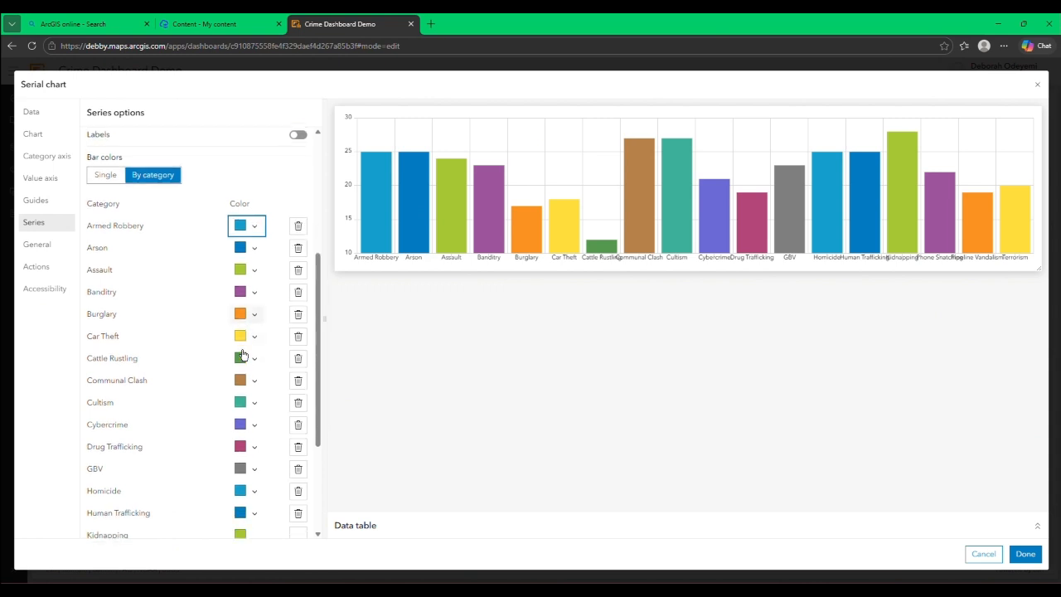
{"action": "scroll", "coordinate": [243, 355], "scroll_direction": "up", "scroll_amount": 10}
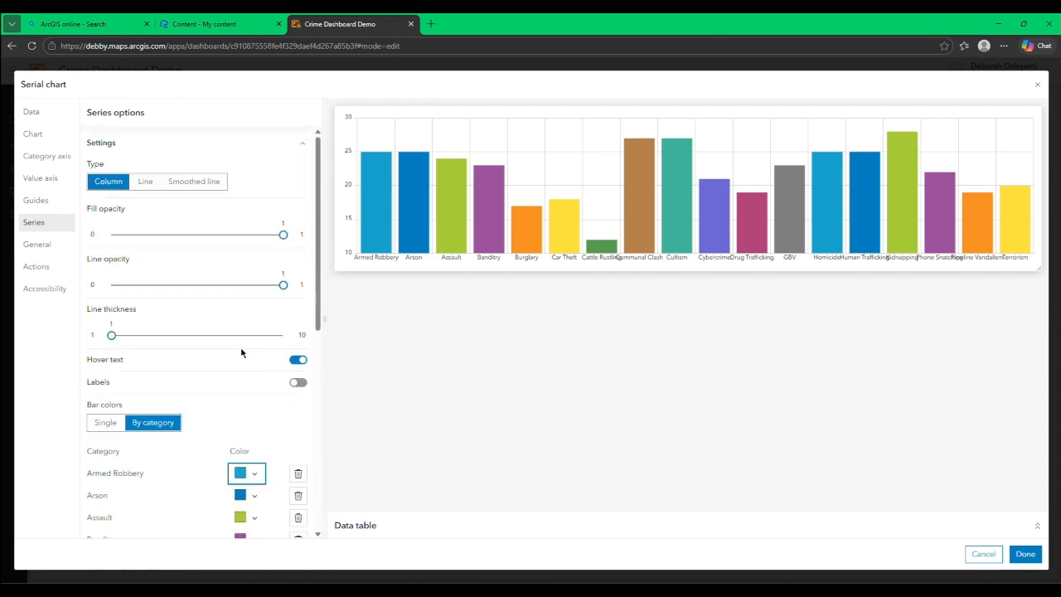
{"action": "scroll", "coordinate": [238, 351], "scroll_direction": "down", "scroll_amount": 3}
{"action": "scroll", "coordinate": [239, 351], "scroll_direction": "up", "scroll_amount": 3}
Step: Title the serial chart Crime Type and reuse that title text as the chart's name
{"action": "left_click", "coordinate": [33, 244]}
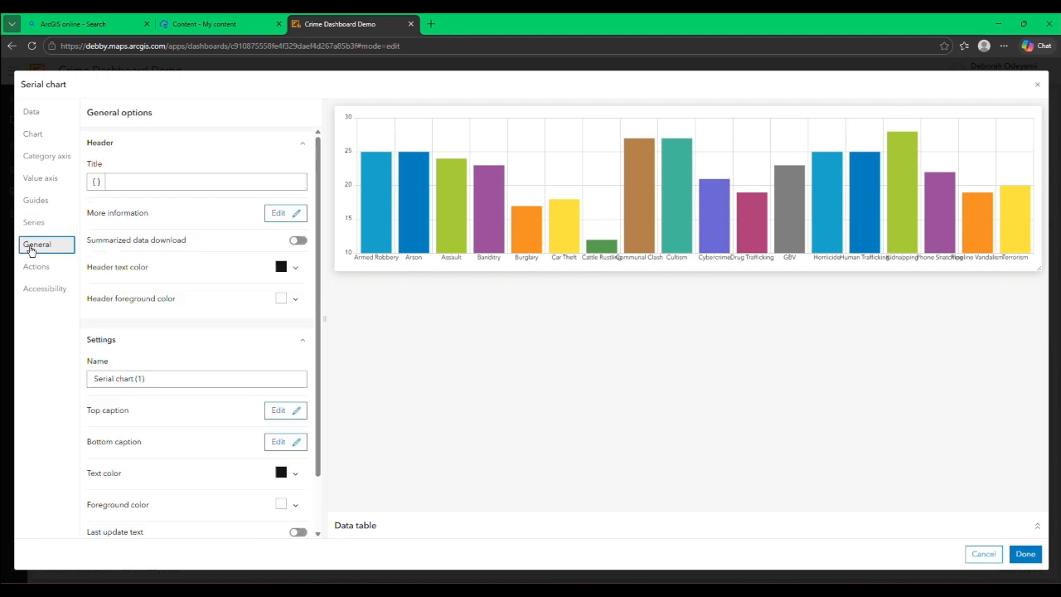
{"action": "left_click", "coordinate": [116, 187]}
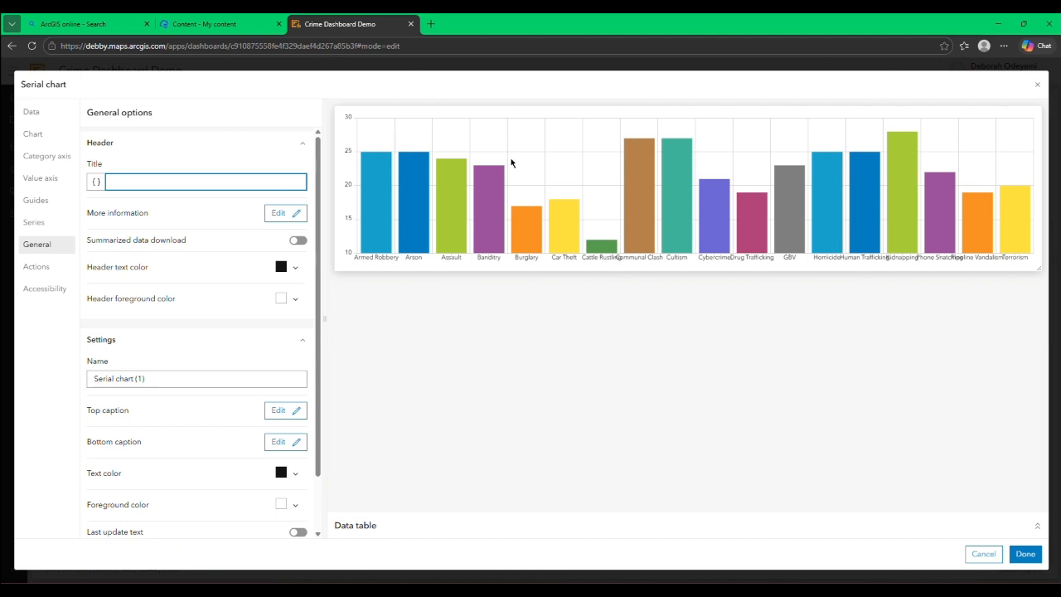
{"action": "type", "text": "Cr"}
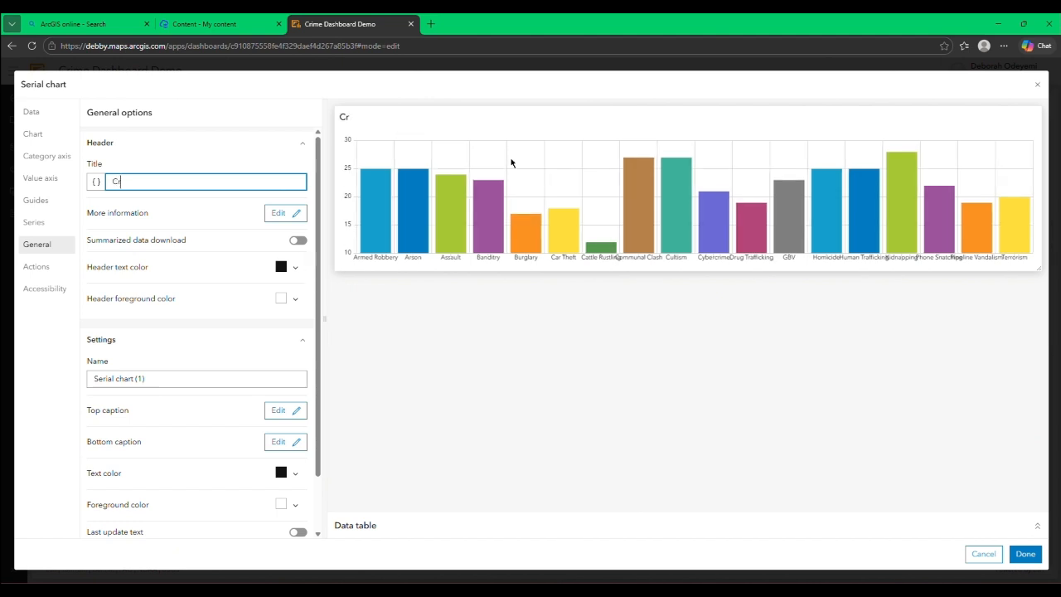
{"action": "type", "text": "ime Type"}
{"action": "left_click", "coordinate": [285, 213]}
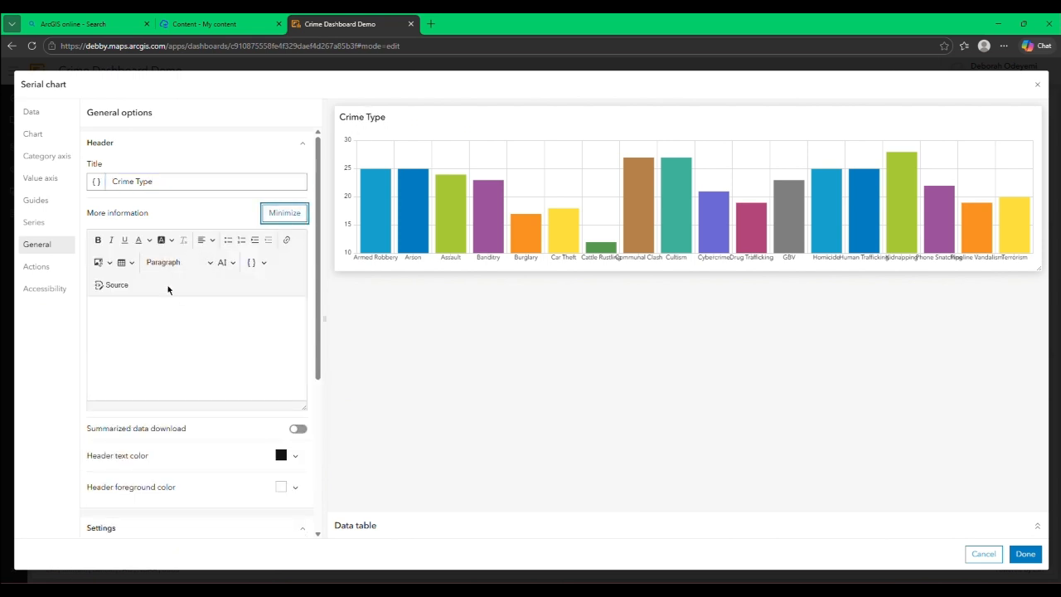
{"action": "left_click", "coordinate": [295, 213]}
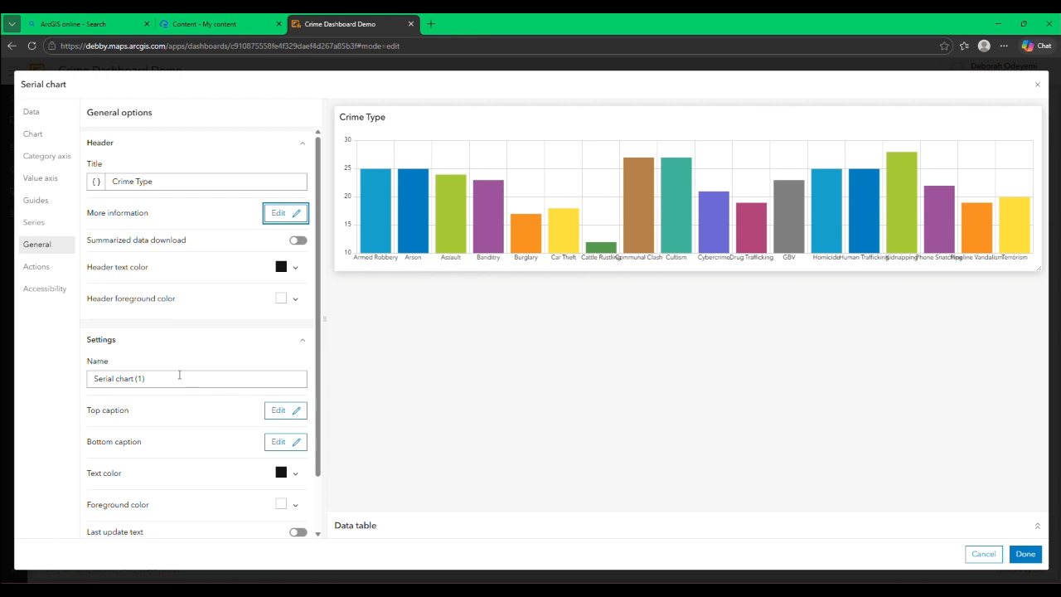
{"action": "left_click_drag", "start_coordinate": [153, 186], "coordinate": [91, 181]}
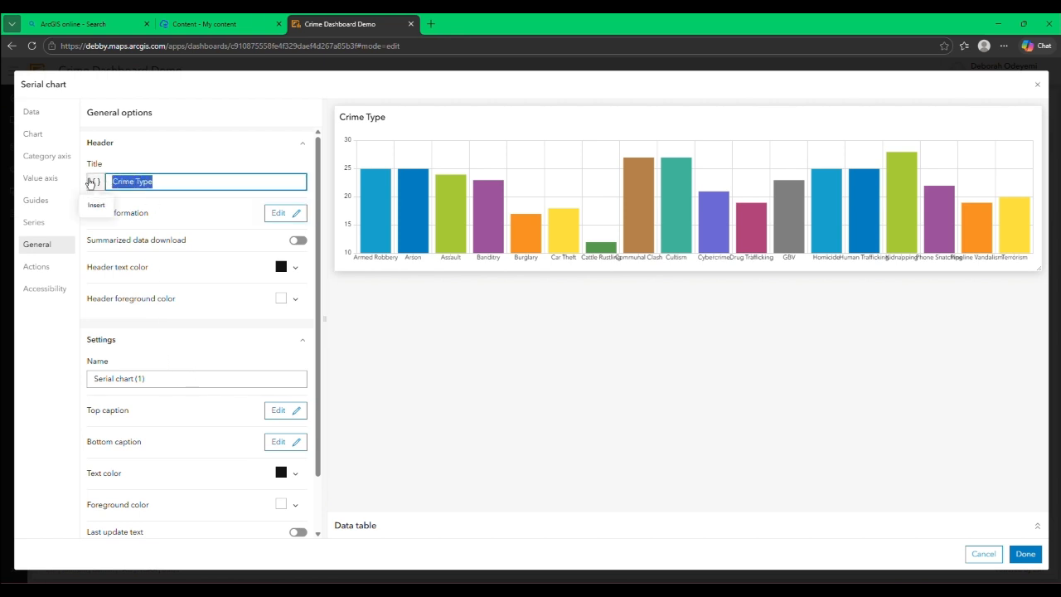
{"action": "left_click", "coordinate": [149, 378]}
{"action": "left_click_drag", "start_coordinate": [146, 378], "coordinate": [70, 368]}
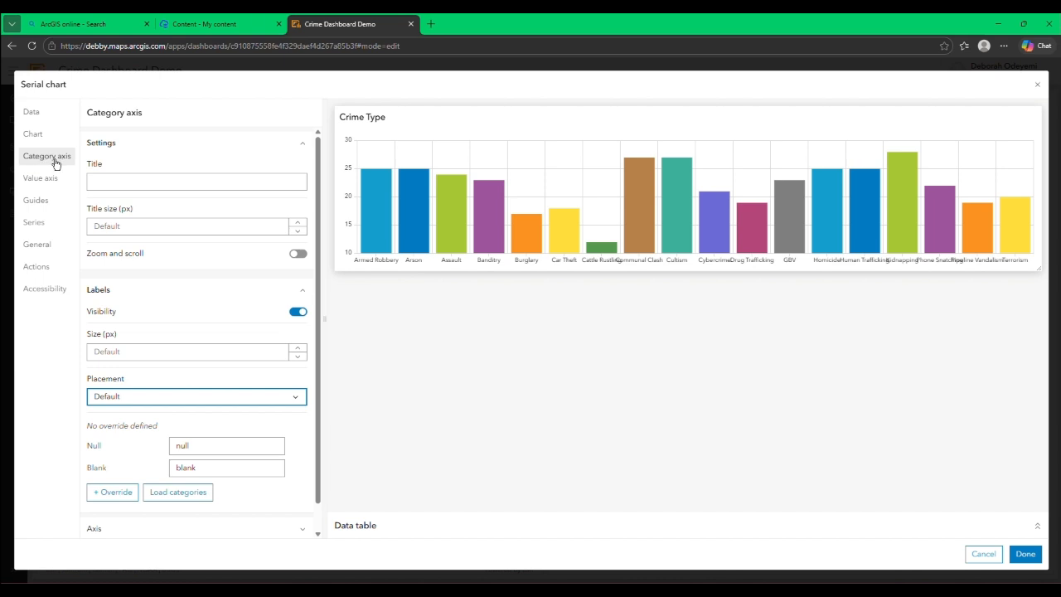
Step: Try the Staggered, Rotated and Wrapped placements for the category axis labels
{"action": "left_click", "coordinate": [133, 401]}
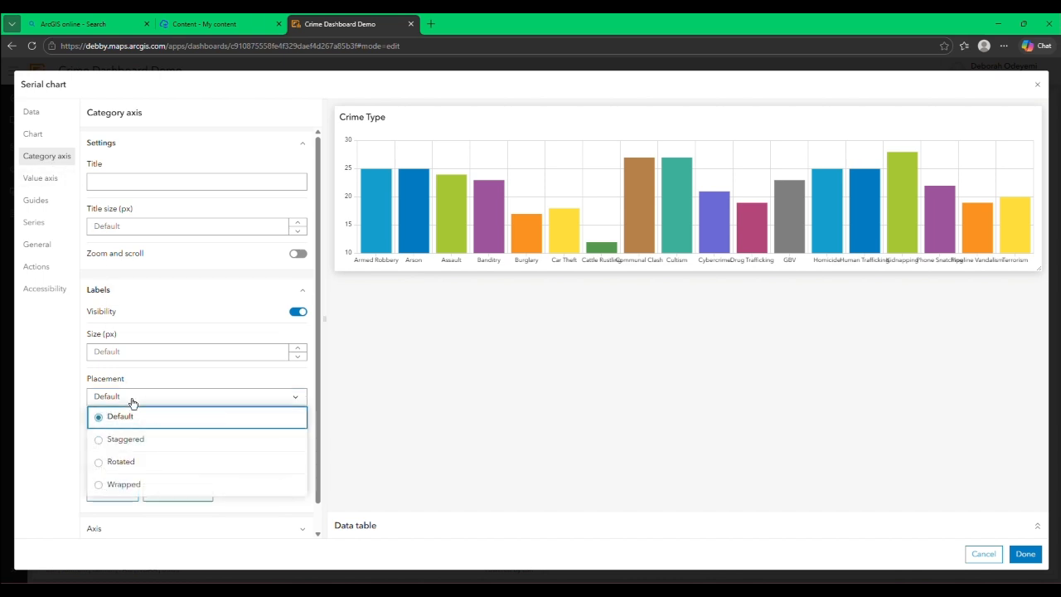
{"action": "left_click", "coordinate": [133, 440]}
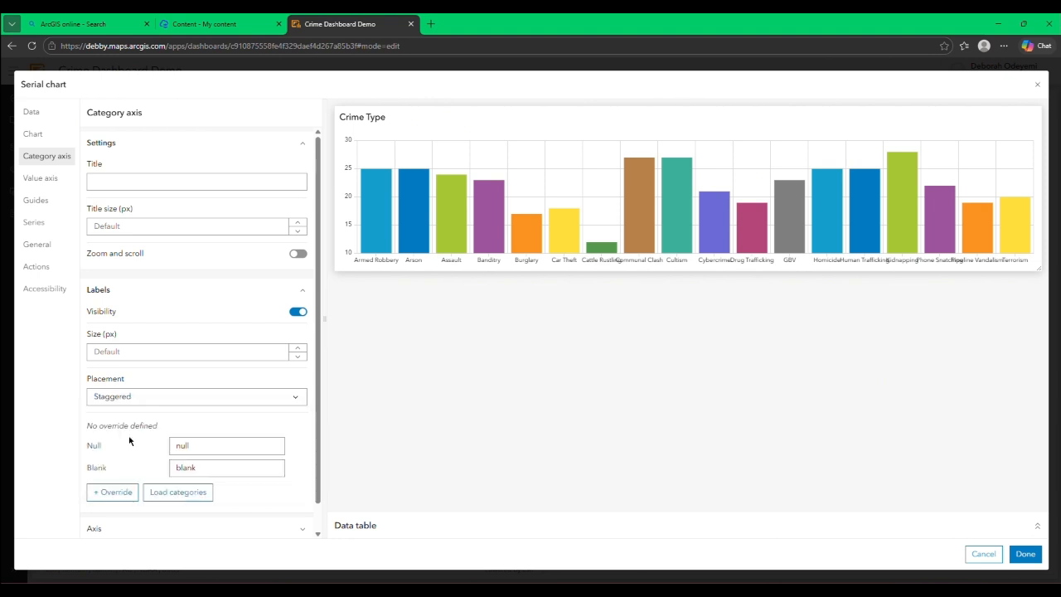
{"action": "left_click", "coordinate": [141, 405]}
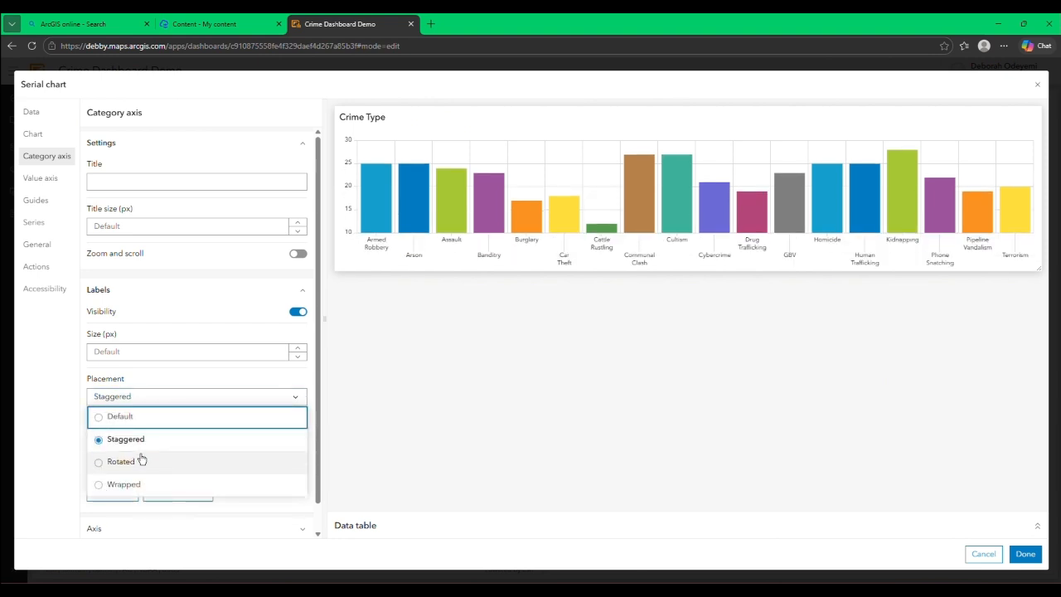
{"action": "left_click", "coordinate": [142, 460]}
{"action": "left_click", "coordinate": [141, 404]}
{"action": "left_click", "coordinate": [143, 485]}
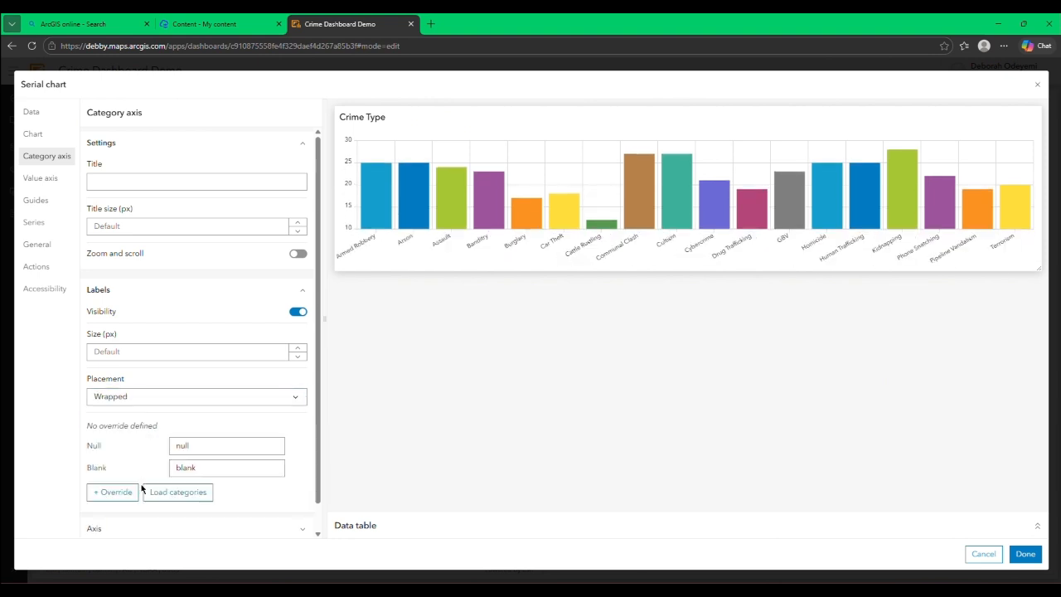
Step: Set the category axis label placement to Staggered and finish configuring the Crime Type chart
{"action": "left_click", "coordinate": [151, 402]}
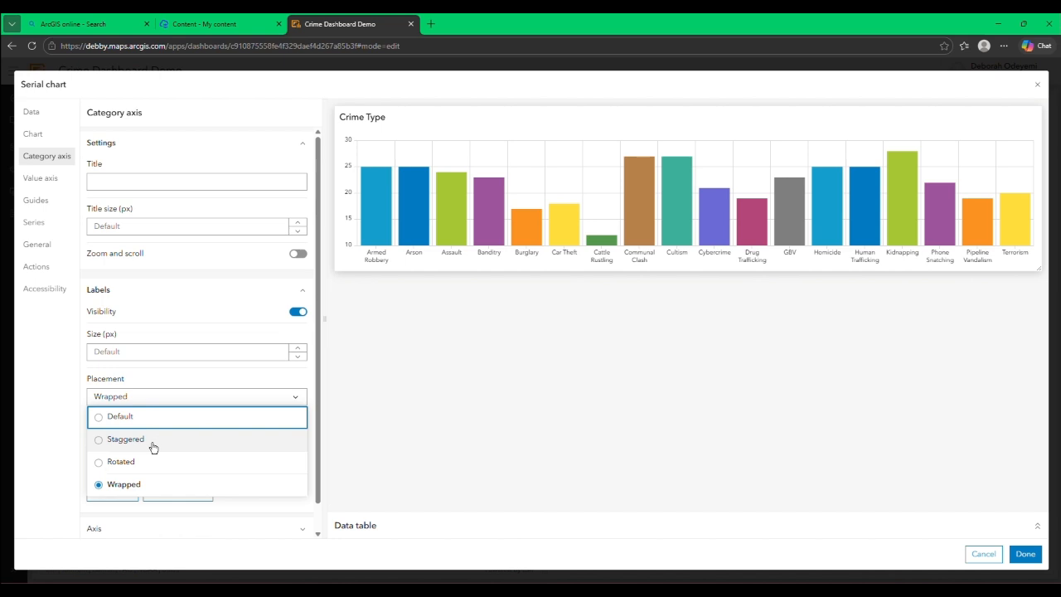
{"action": "left_click", "coordinate": [153, 445]}
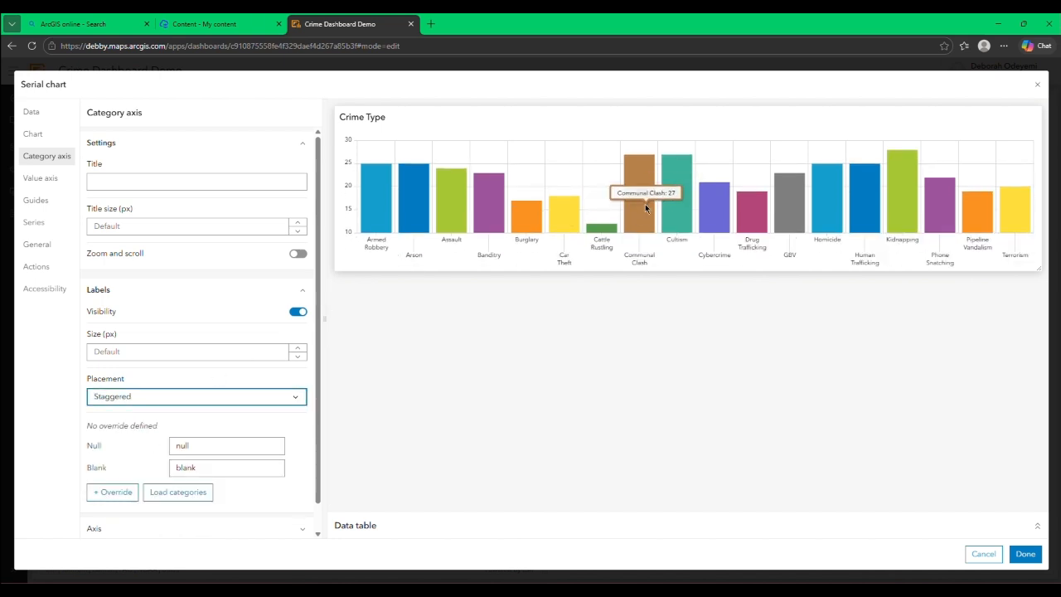
{"action": "left_click", "coordinate": [1026, 553]}
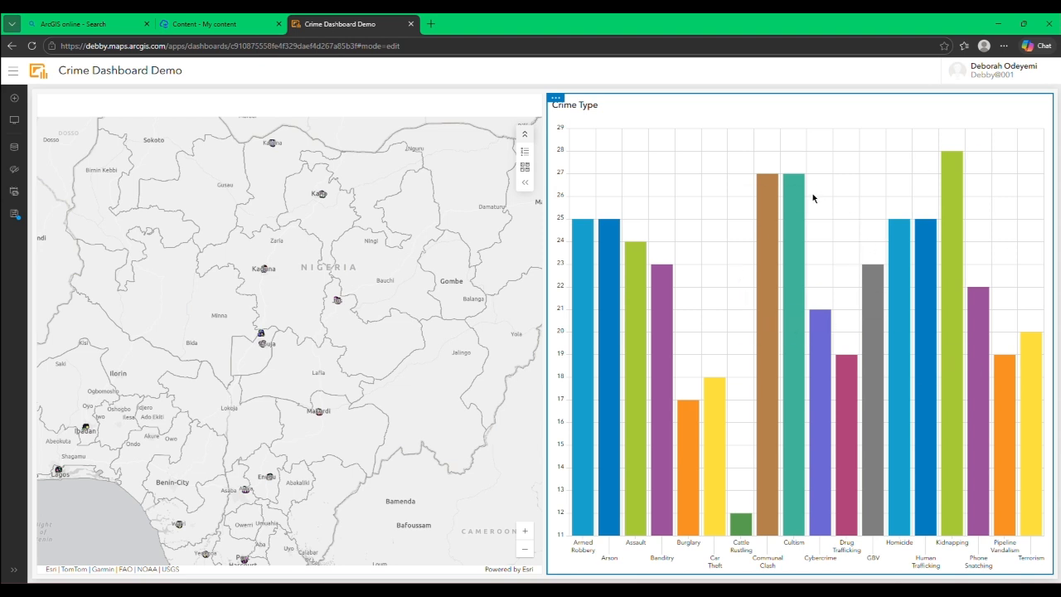
Step: Add a second serial chart below the Crime Type chart from the Crime Type layer, with Date_Occurred as the category field
{"action": "left_click", "coordinate": [14, 98]}
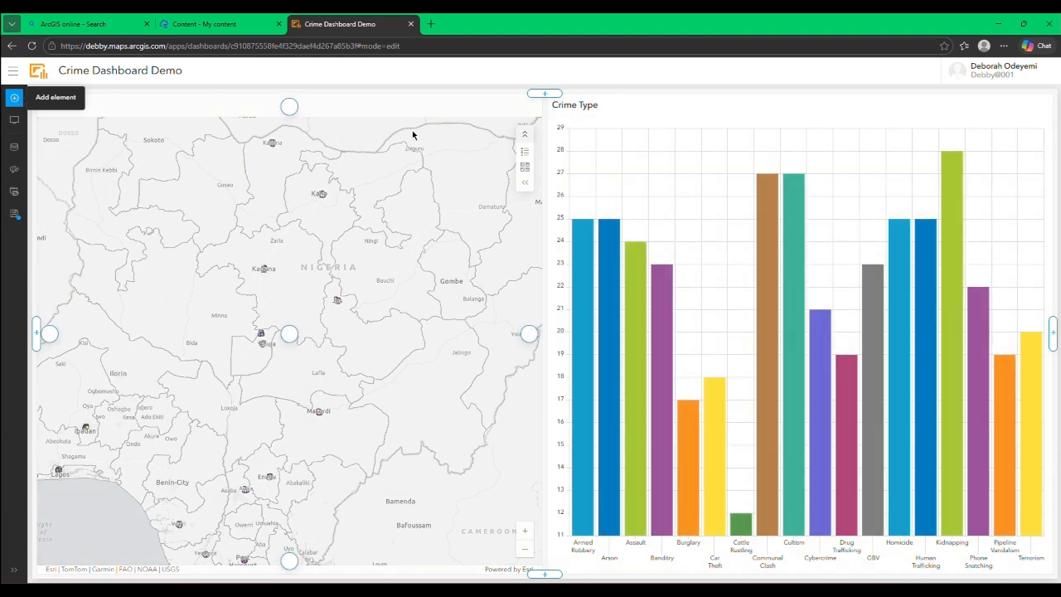
{"action": "left_click", "coordinate": [800, 562]}
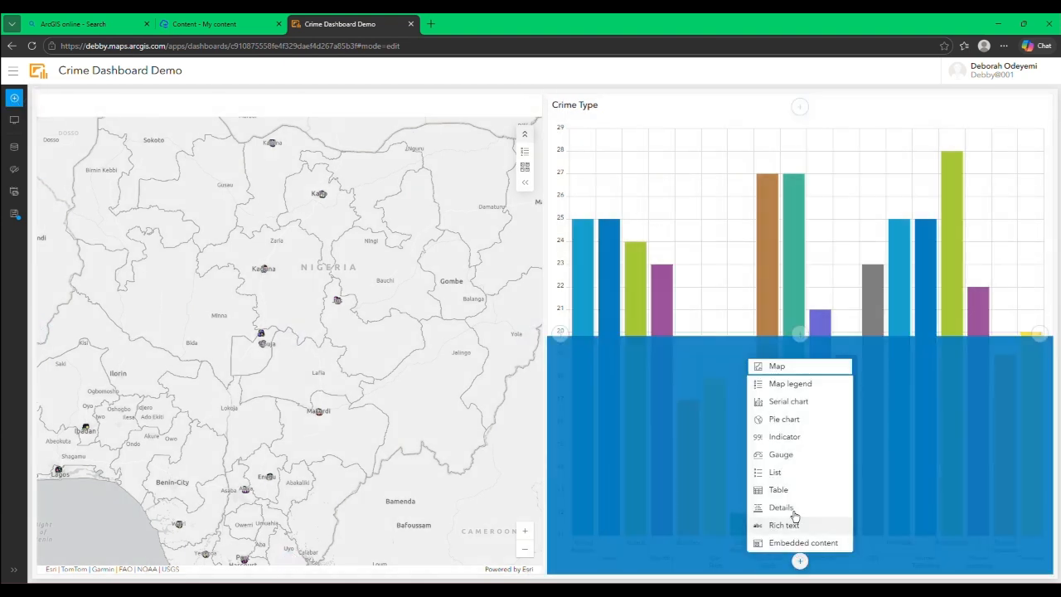
{"action": "left_click", "coordinate": [810, 404]}
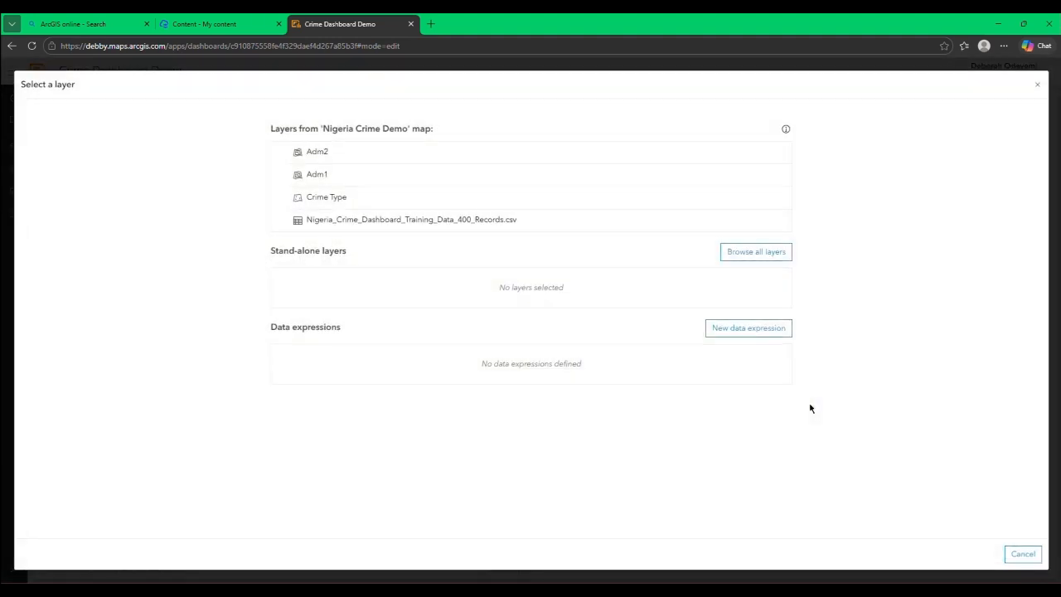
{"action": "left_click", "coordinate": [406, 203]}
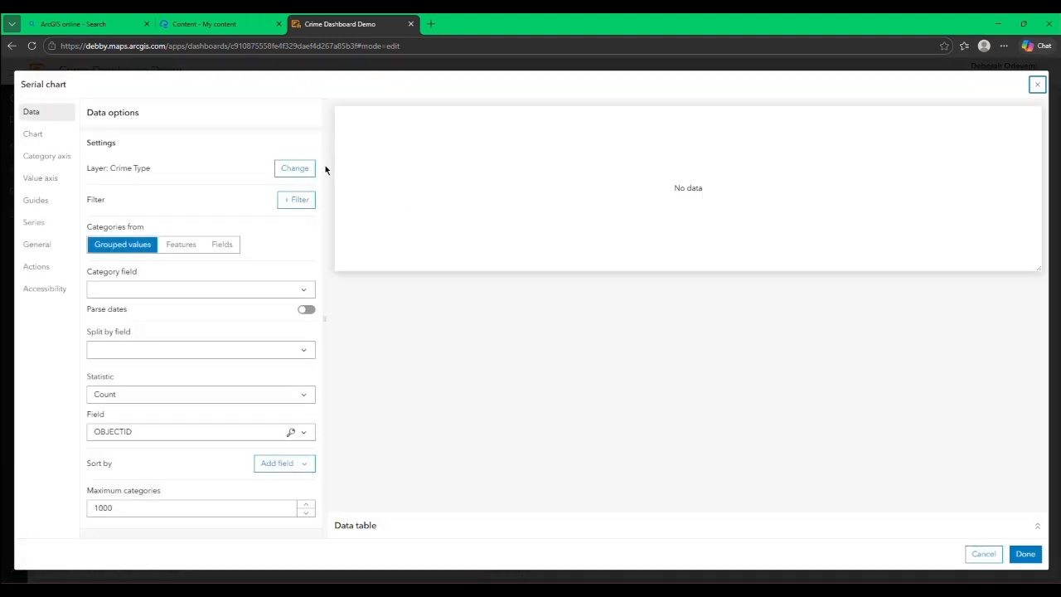
{"action": "left_click", "coordinate": [206, 290]}
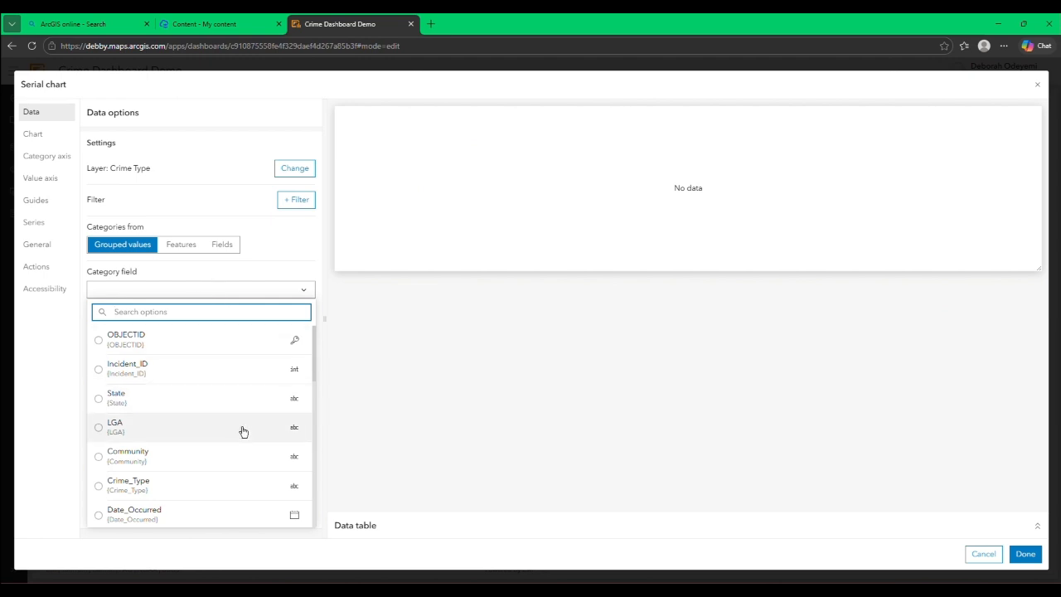
{"action": "left_click", "coordinate": [213, 514]}
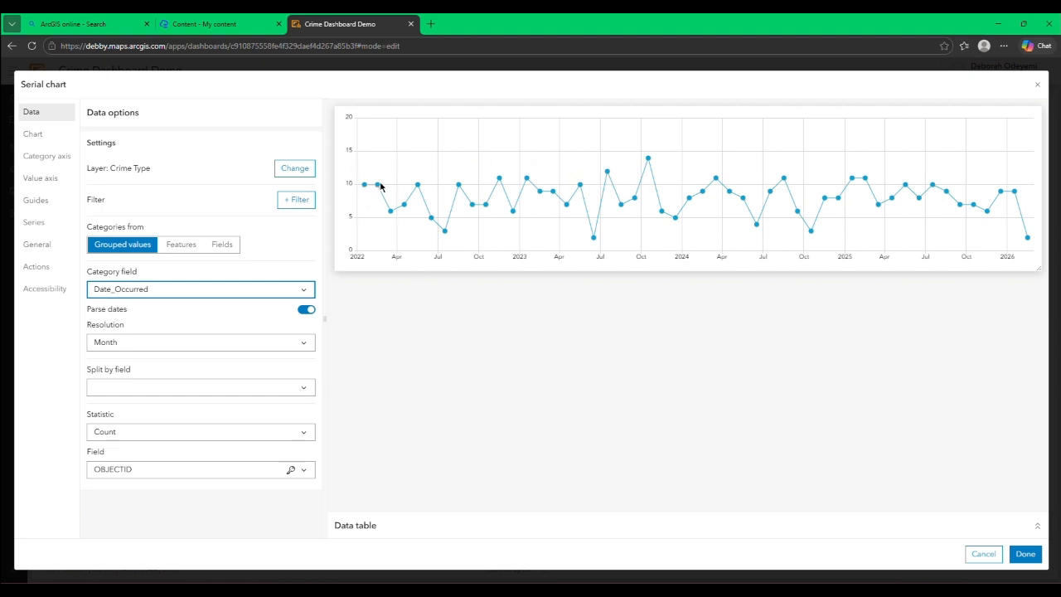
{"action": "mouse_move", "coordinate": [381, 188]}
Step: Try filtering the new chart to records whose Date_Occurred is Last year, and remove the filter
{"action": "left_click", "coordinate": [290, 203]}
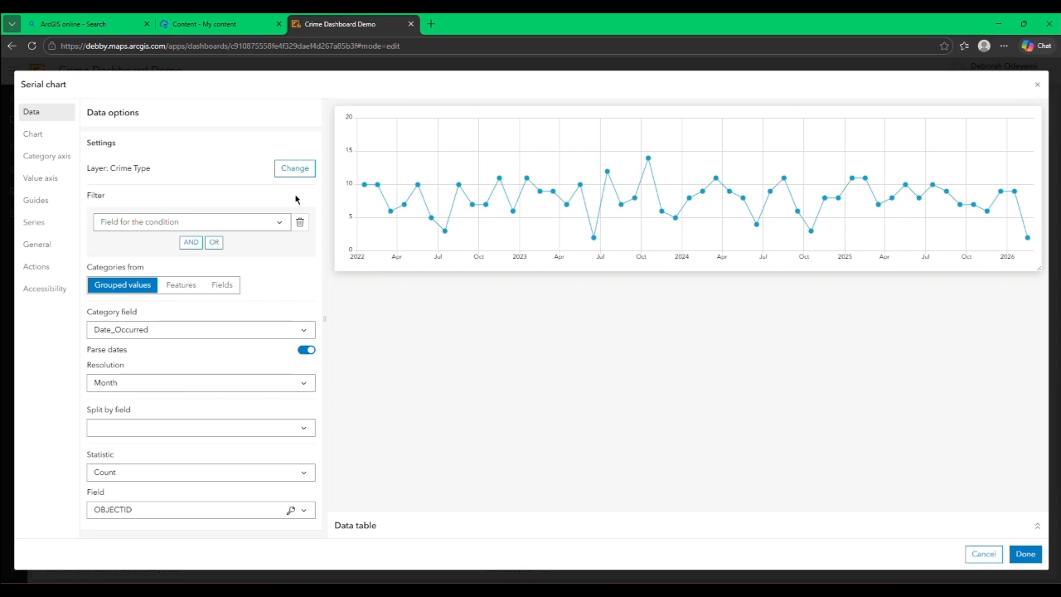
{"action": "left_click", "coordinate": [286, 224]}
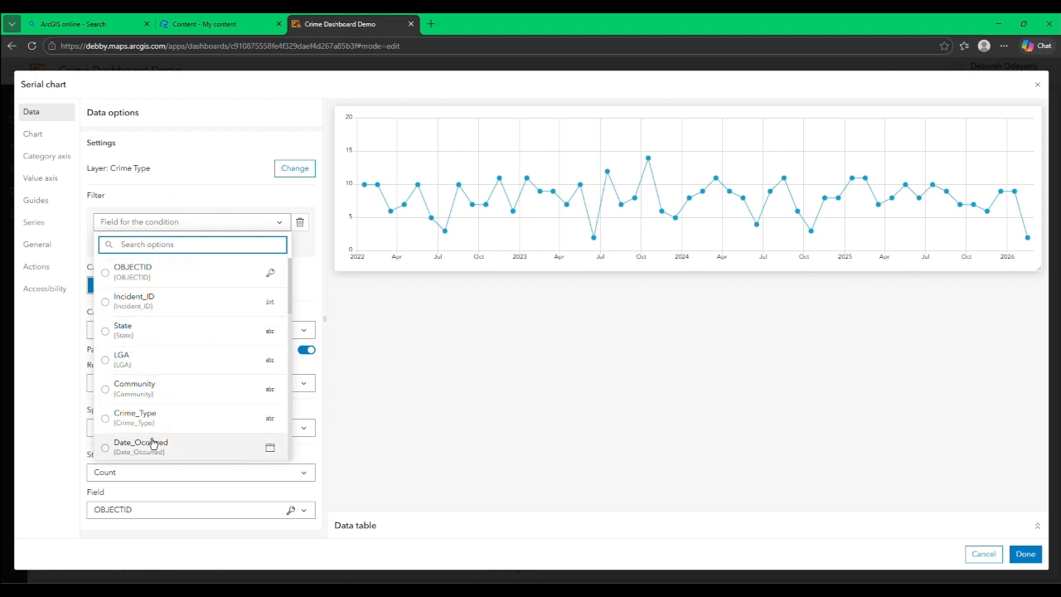
{"action": "left_click", "coordinate": [127, 448]}
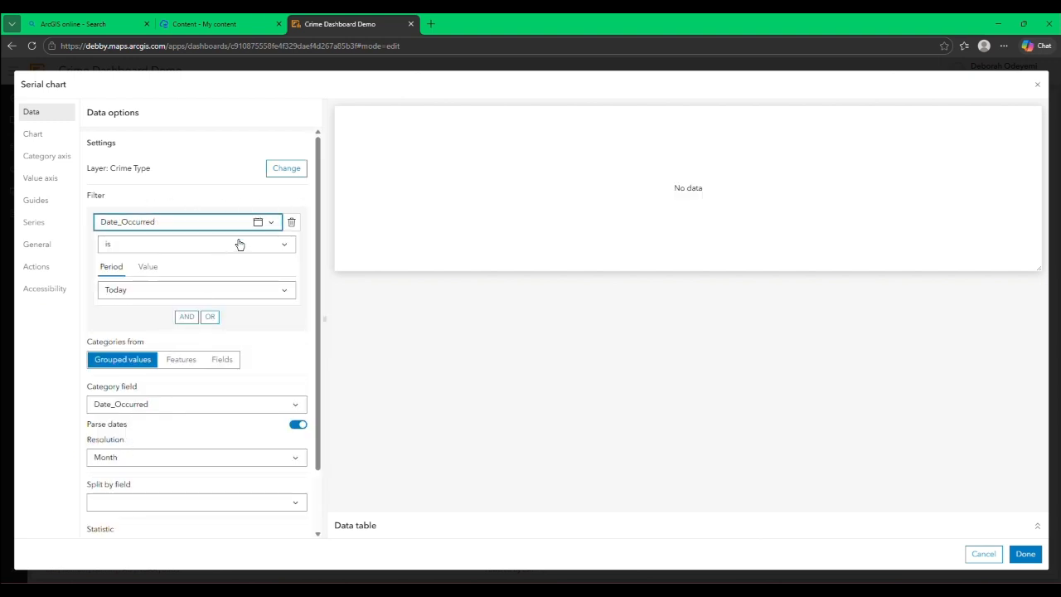
{"action": "left_click", "coordinate": [269, 296]}
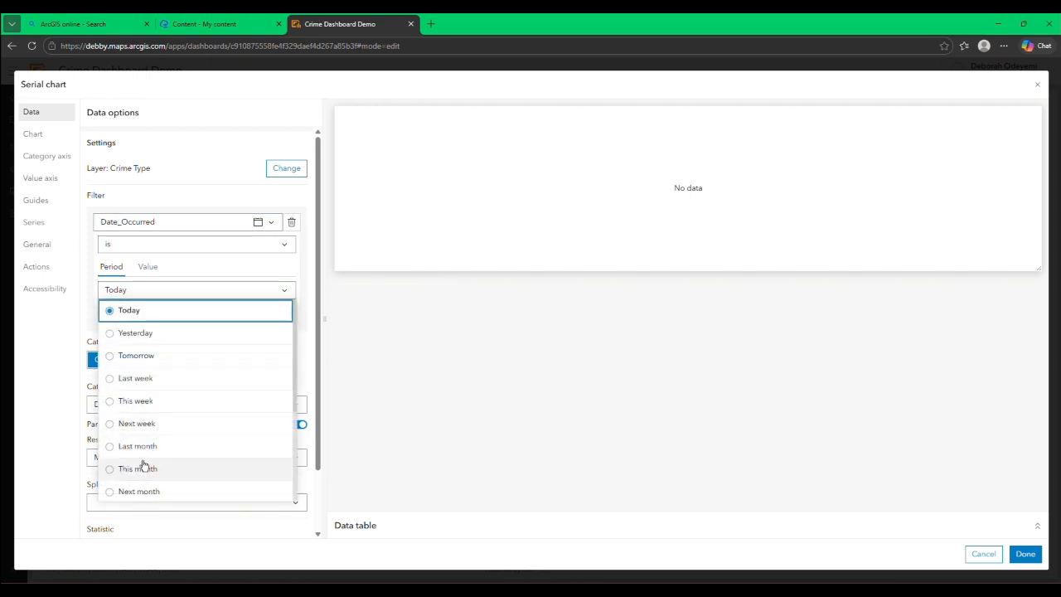
{"action": "scroll", "coordinate": [147, 461], "scroll_direction": "down", "scroll_amount": 2}
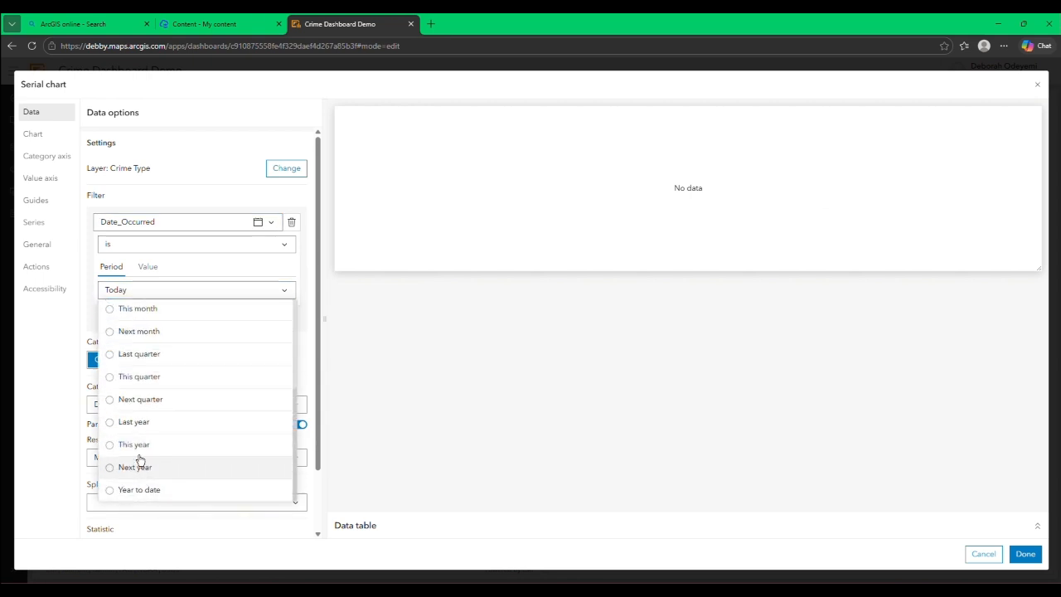
{"action": "left_click", "coordinate": [135, 422]}
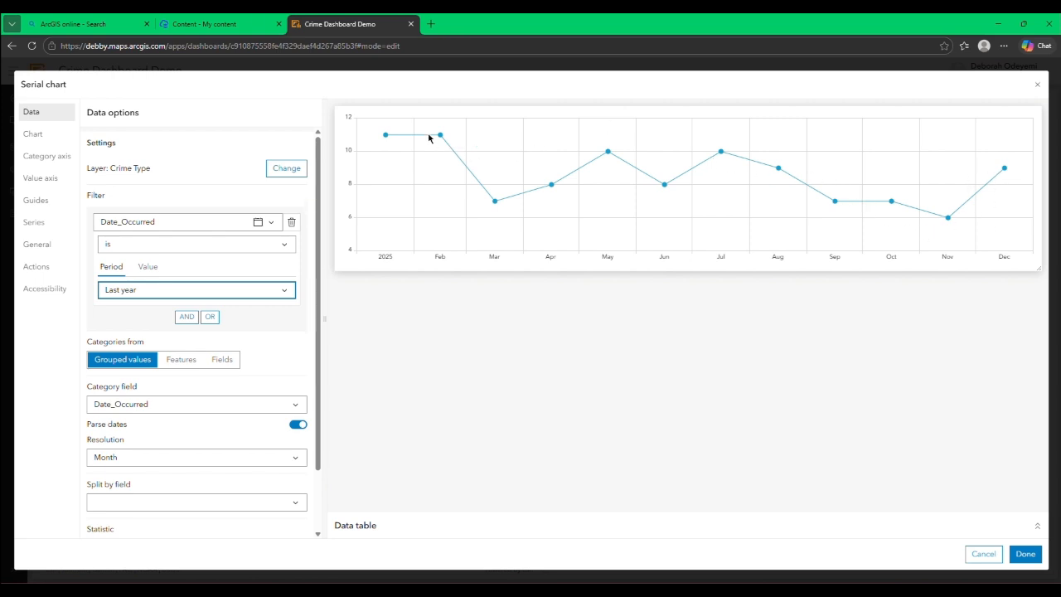
{"action": "mouse_move", "coordinate": [384, 138]}
{"action": "left_click", "coordinate": [291, 221]}
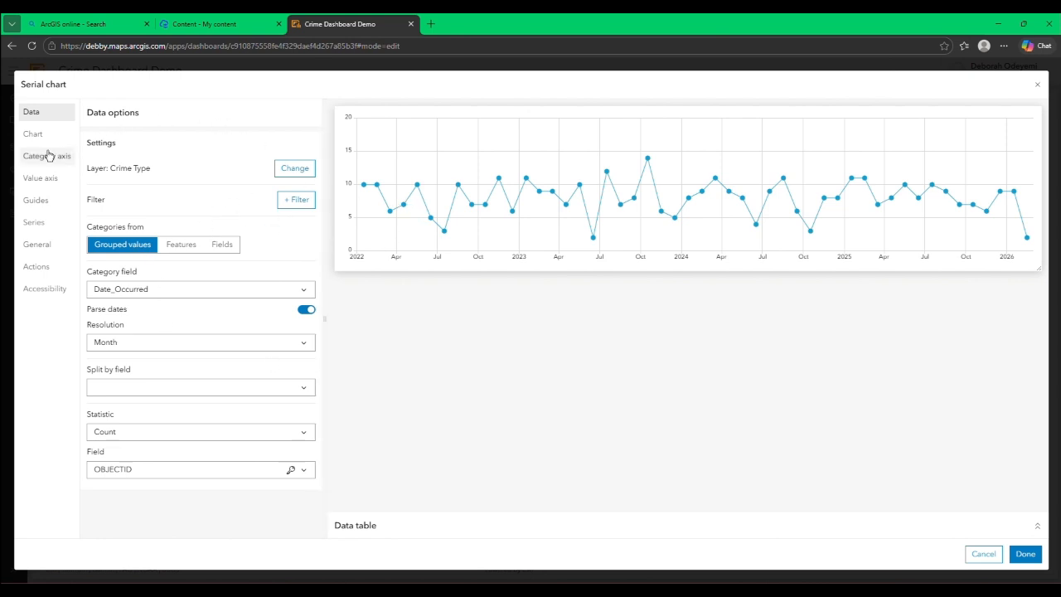
Step: Title the date-based serial chart Crime Trend
{"action": "left_click", "coordinate": [66, 243]}
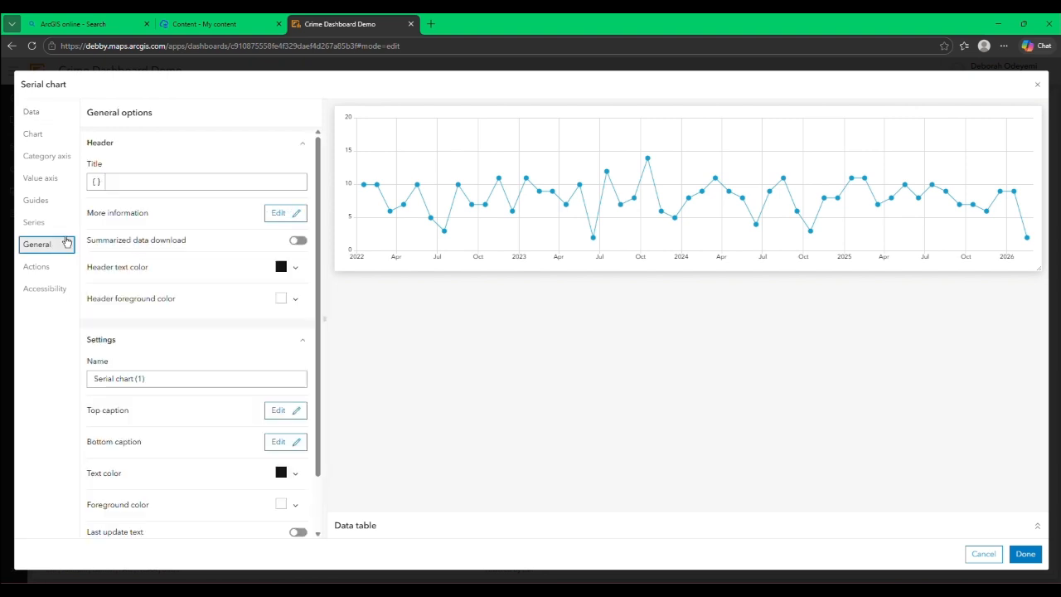
{"action": "left_click", "coordinate": [146, 182]}
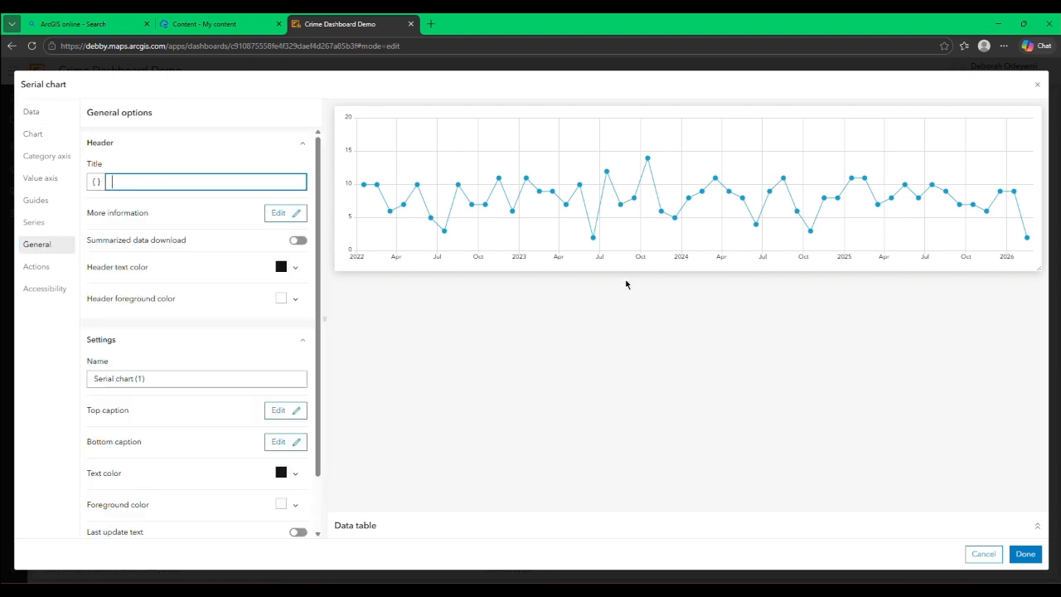
{"action": "type", "text": "Crime TR"}
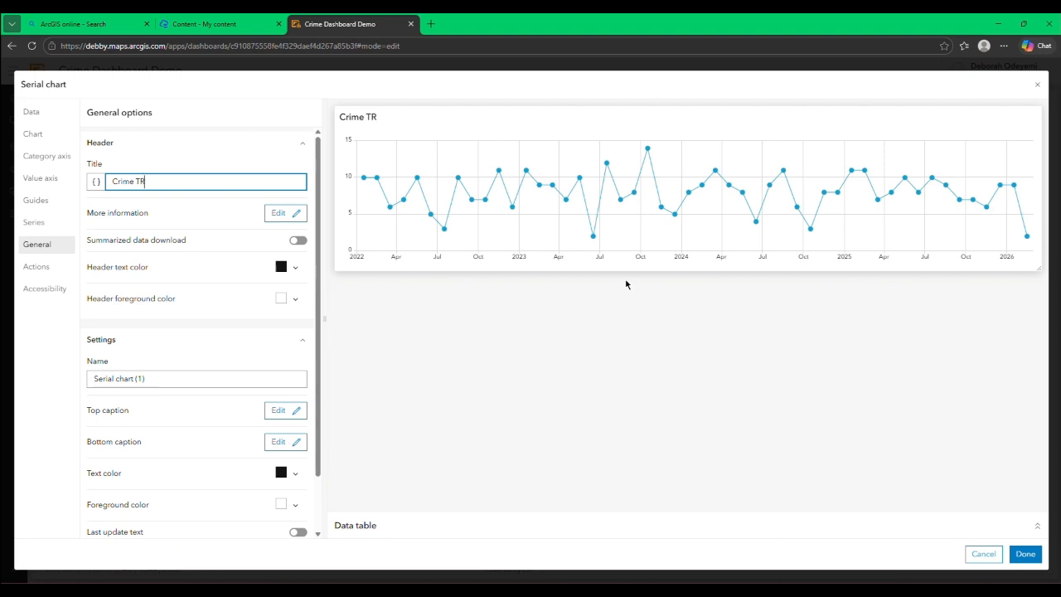
{"action": "key", "text": "BackSpace"}
{"action": "type", "text": "e Trend"}
Step: Turn on labels for the Crime Trend line, trying the Percent style and returning it to Decimal
{"action": "left_click", "coordinate": [35, 222]}
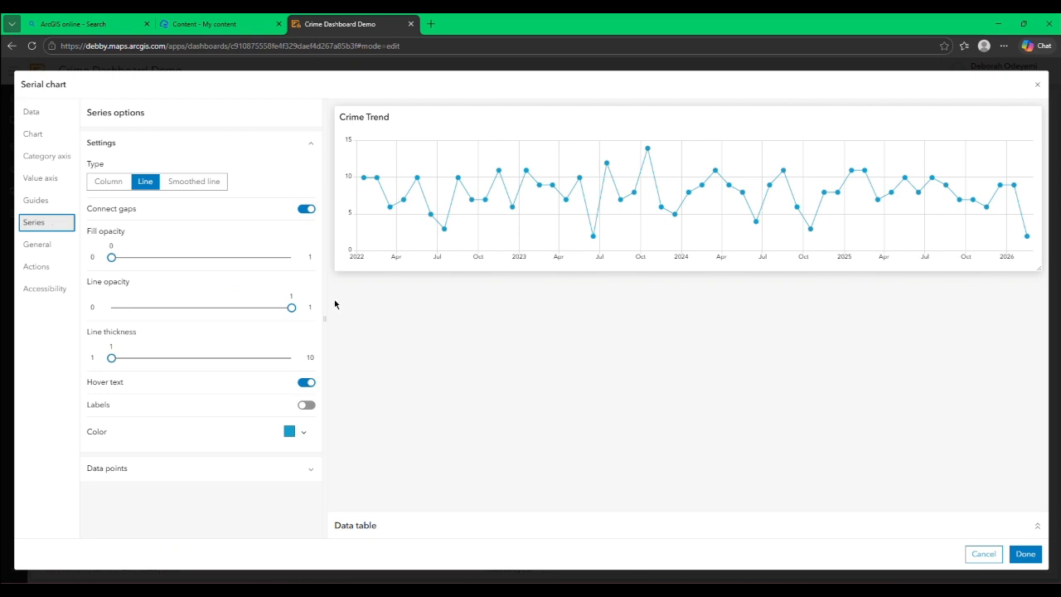
{"action": "left_click", "coordinate": [302, 406]}
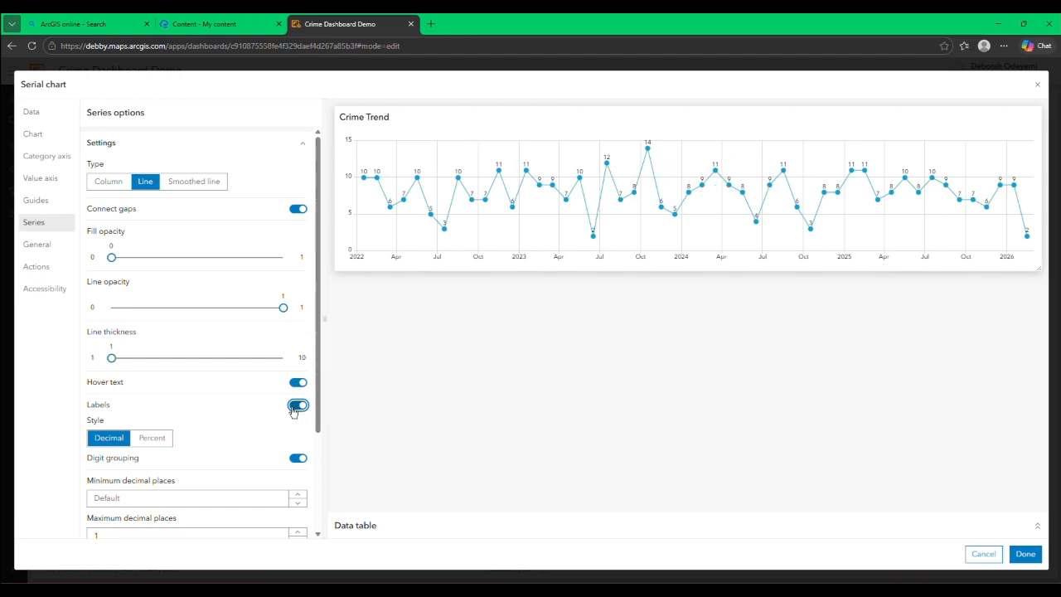
{"action": "left_click", "coordinate": [142, 438]}
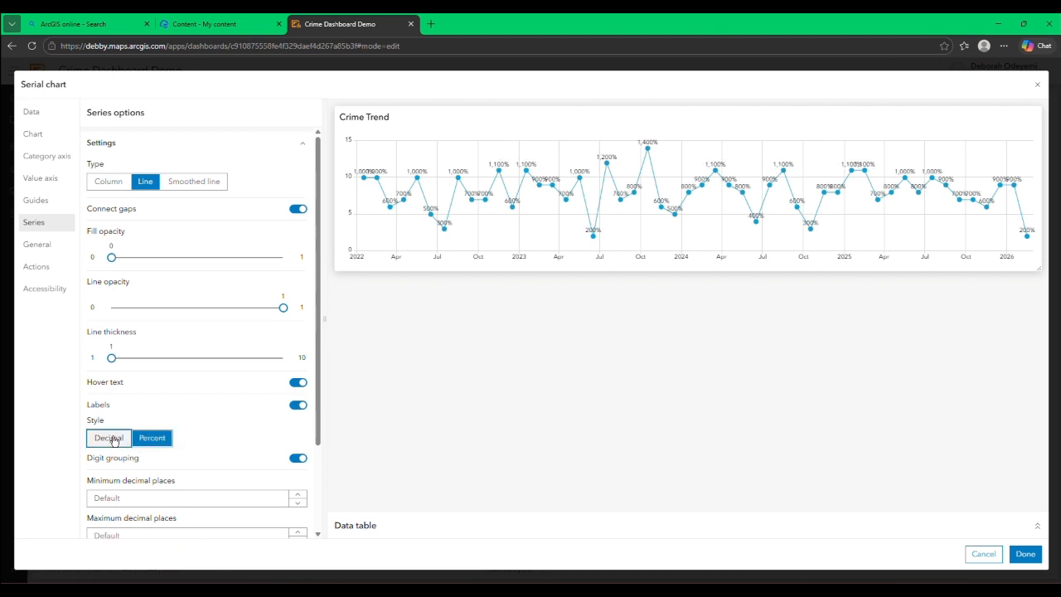
{"action": "left_click", "coordinate": [114, 439]}
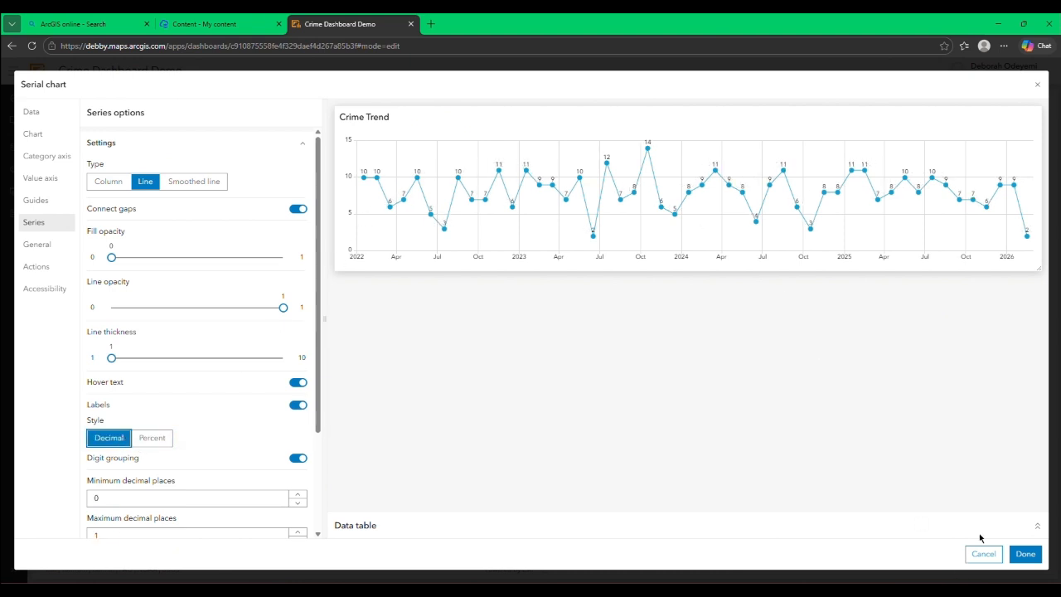
Step: Finish the Crime Trend chart and add a pie chart from the Crime Type layer on the map's left side
{"action": "left_click", "coordinate": [1026, 554]}
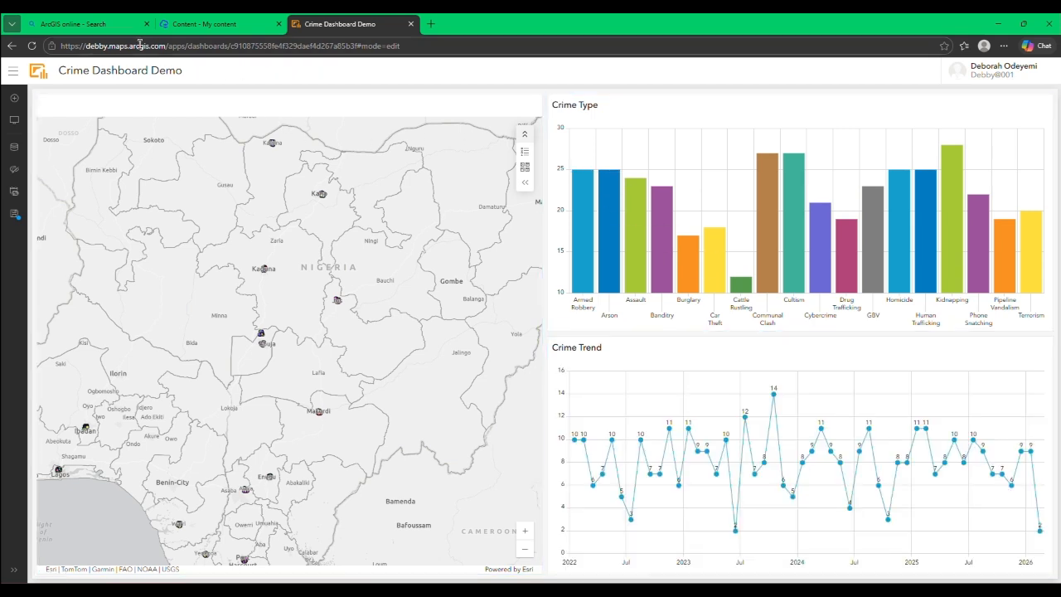
{"action": "left_click", "coordinate": [14, 99]}
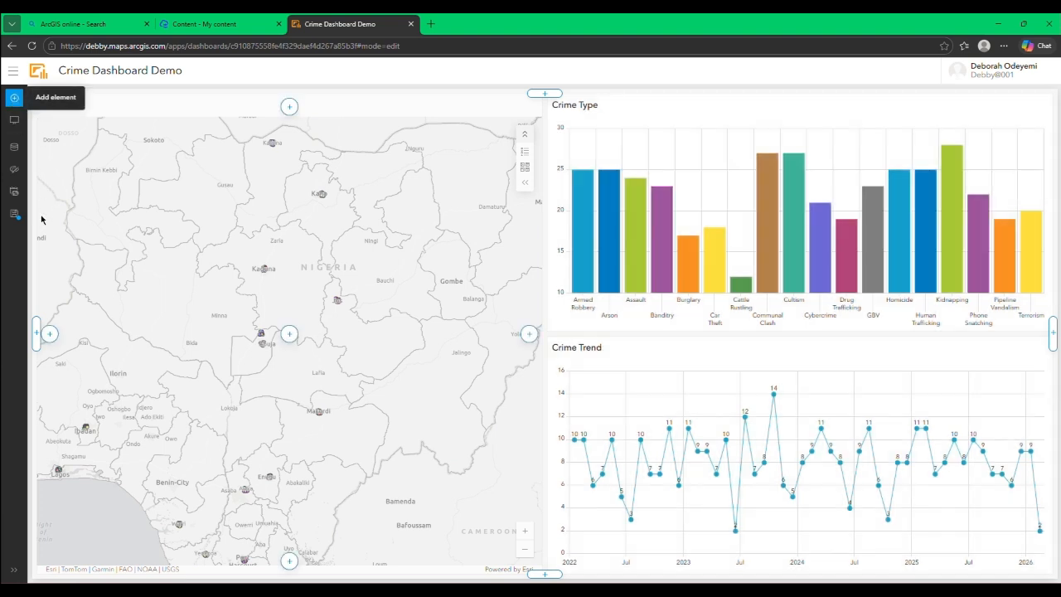
{"action": "mouse_move", "coordinate": [36, 334]}
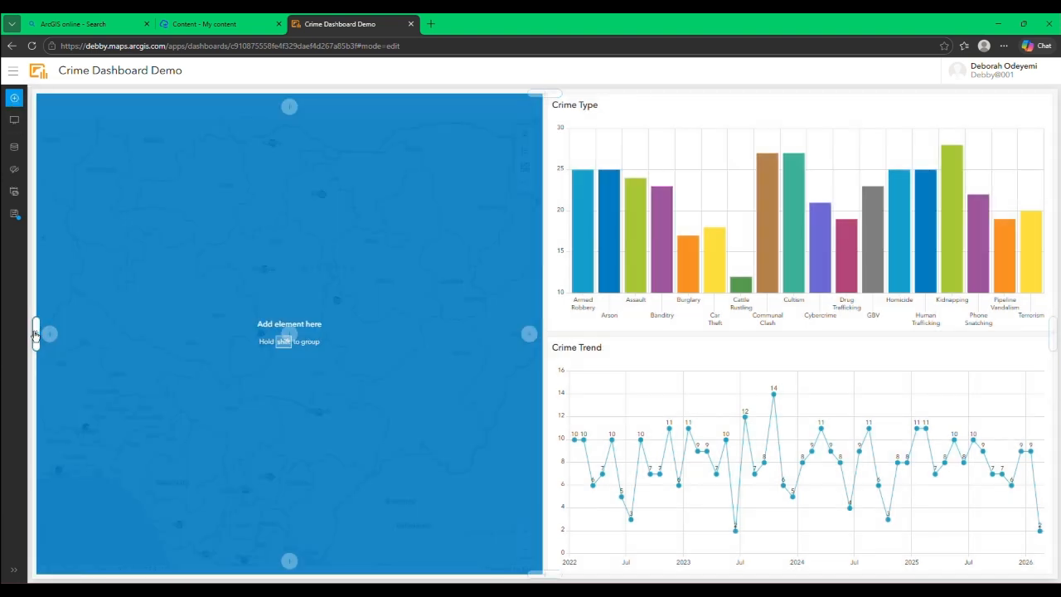
{"action": "left_click", "coordinate": [36, 333]}
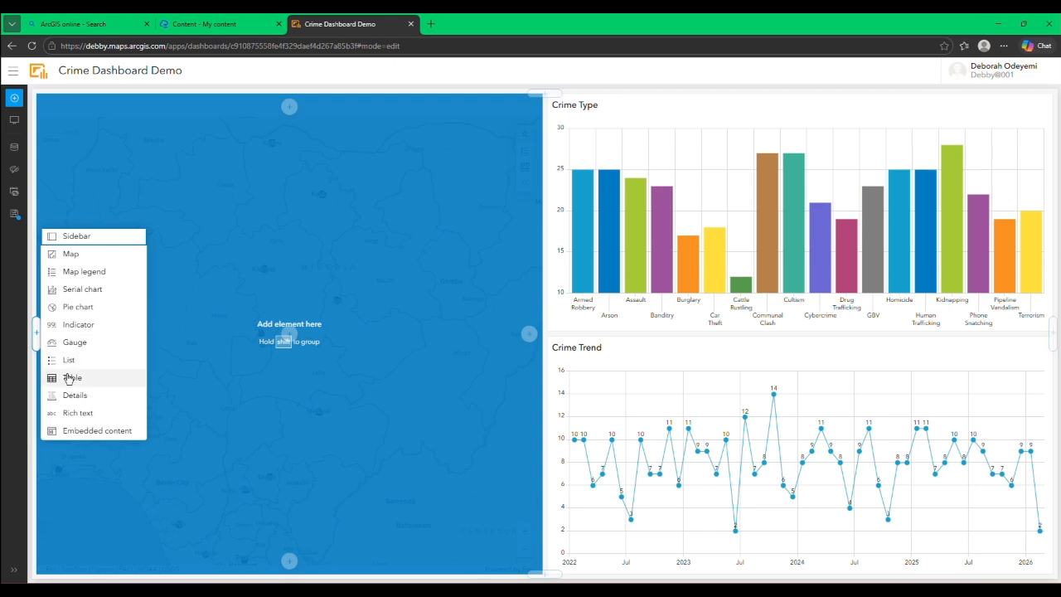
{"action": "left_click", "coordinate": [72, 311]}
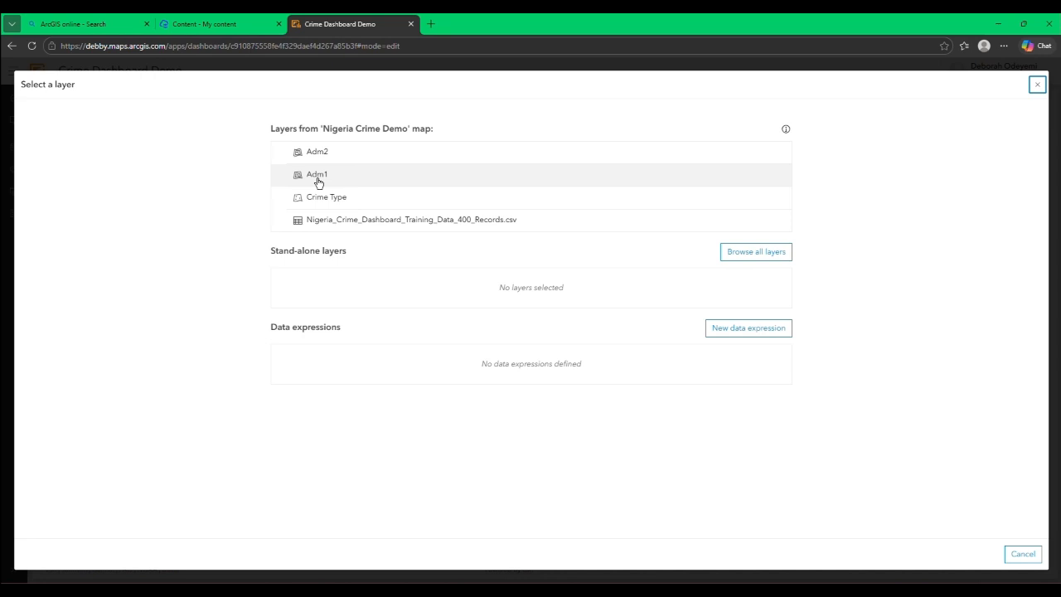
{"action": "left_click", "coordinate": [328, 201]}
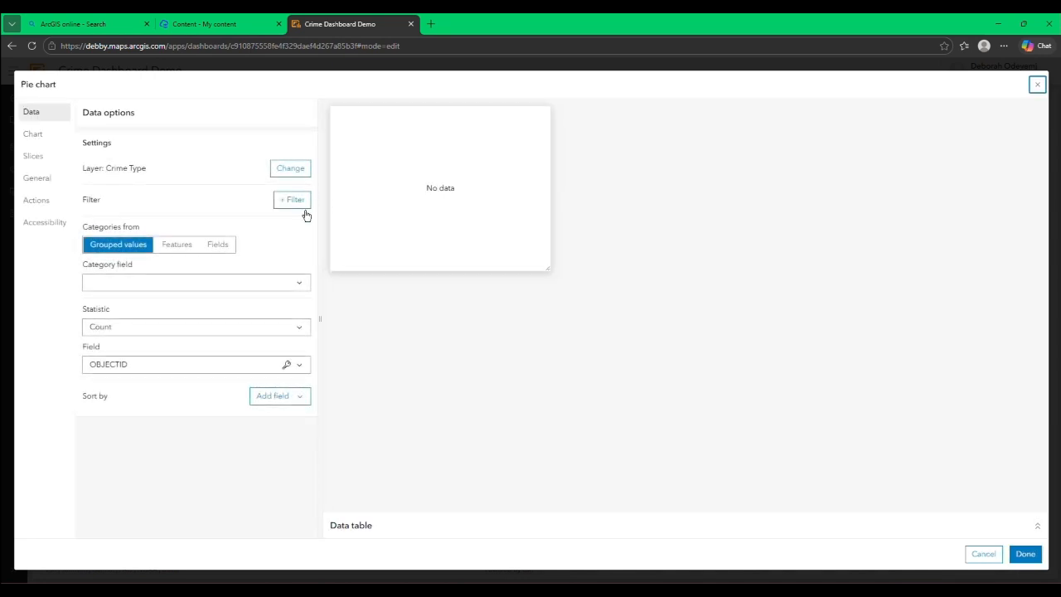
Step: Set the pie chart's category field to Police_Response
{"action": "left_click", "coordinate": [282, 287]}
{"action": "scroll", "coordinate": [170, 381], "scroll_direction": "down", "scroll_amount": 3}
{"action": "scroll", "coordinate": [170, 384], "scroll_direction": "down", "scroll_amount": 5}
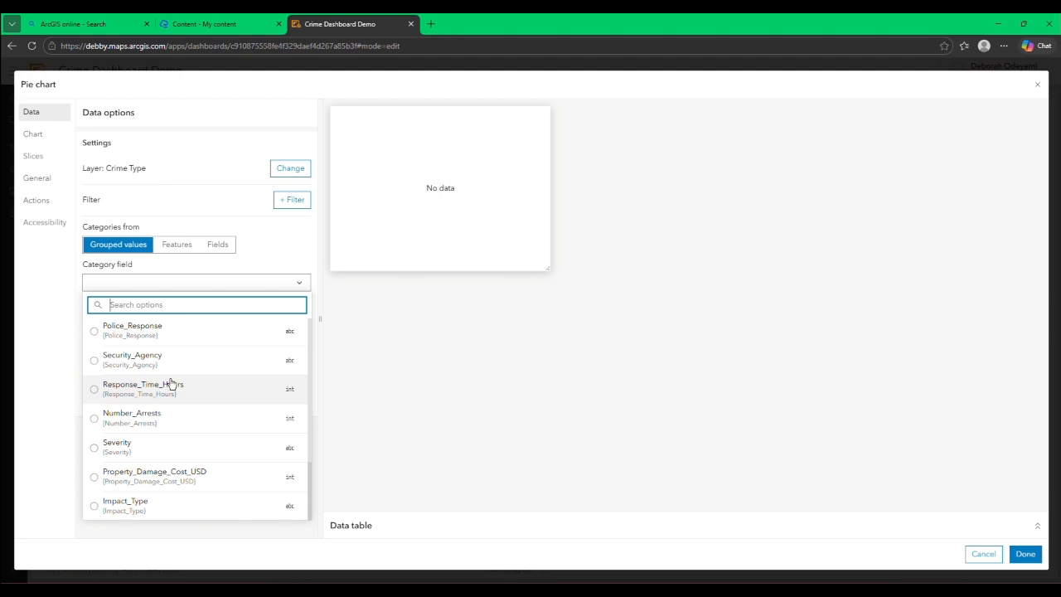
{"action": "scroll", "coordinate": [174, 387], "scroll_direction": "up", "scroll_amount": 3}
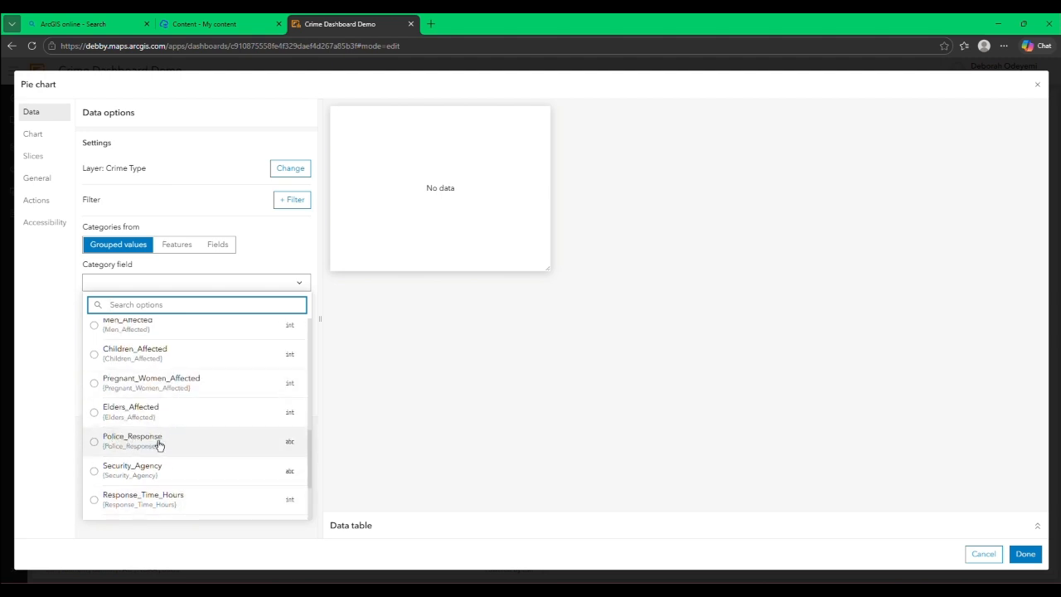
{"action": "left_click", "coordinate": [96, 442]}
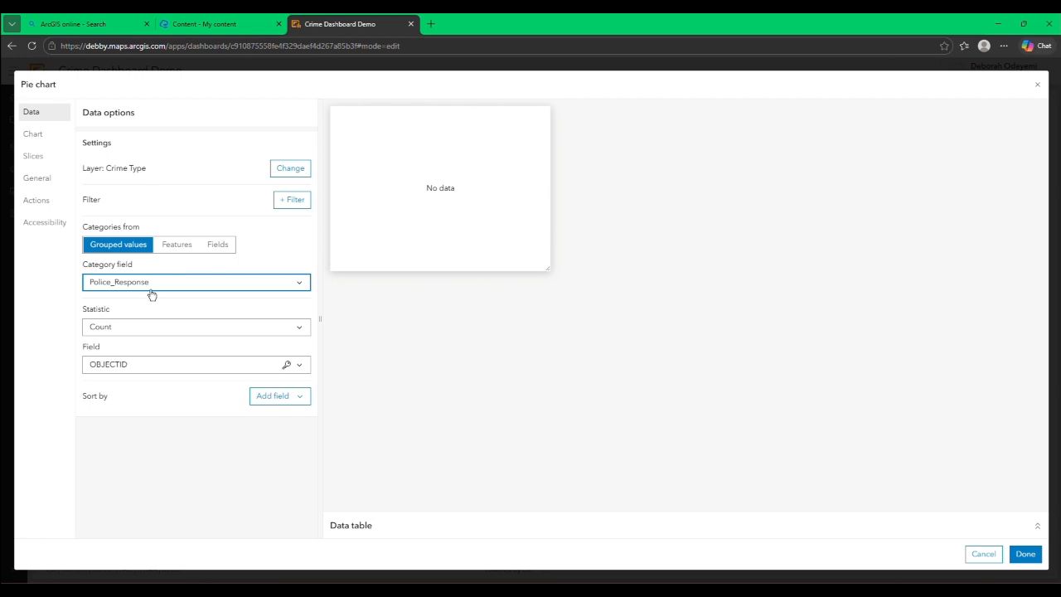
{"action": "mouse_move", "coordinate": [399, 181]}
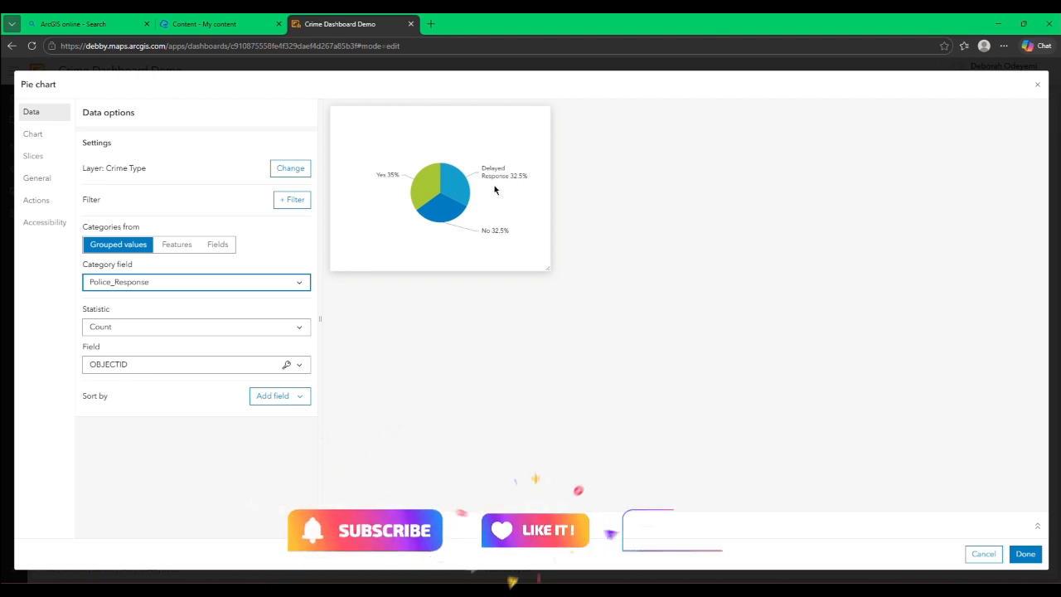
{"action": "mouse_move", "coordinate": [425, 204]}
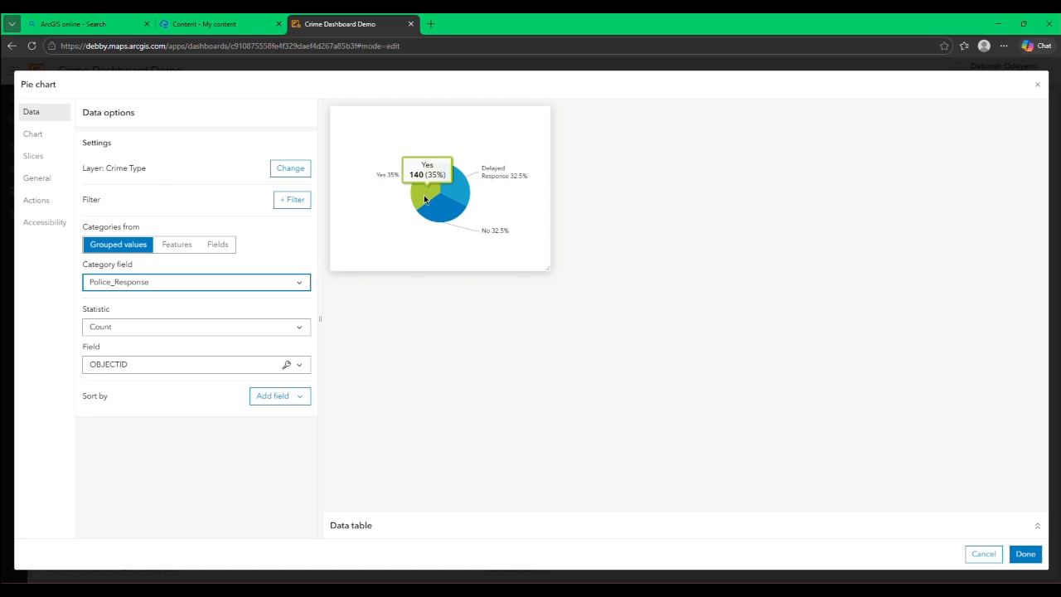
Step: Turn the pie chart into a ring with an inner radius of 29%, keeping the start angle at 270
{"action": "left_click", "coordinate": [40, 135]}
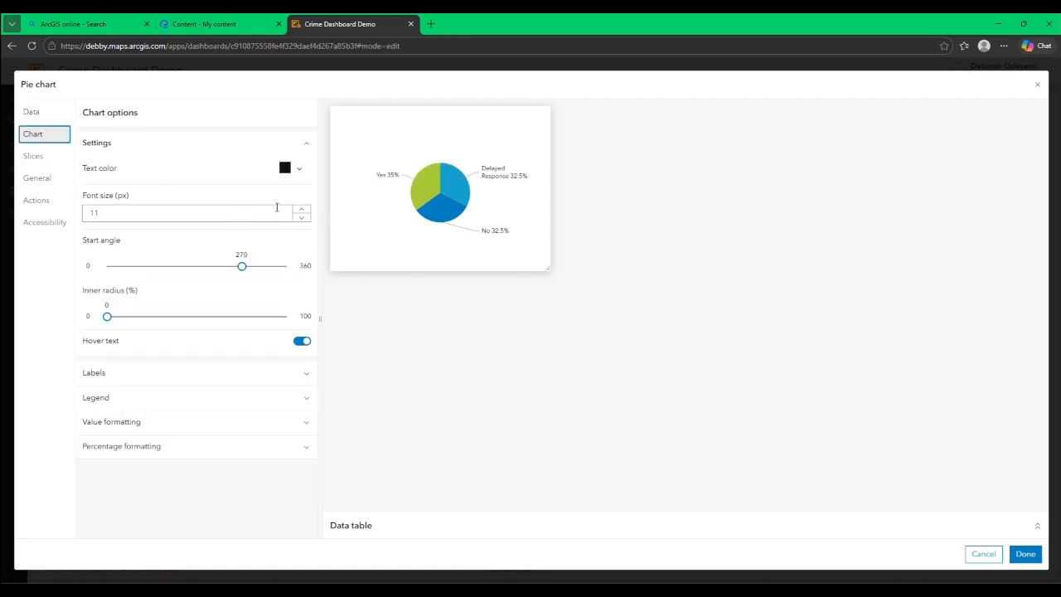
{"action": "left_click", "coordinate": [242, 266]}
{"action": "mouse_move", "coordinate": [242, 265]}
{"action": "left_mouse_down"}
{"action": "mouse_move", "coordinate": [200, 265]}
{"action": "mouse_move", "coordinate": [241, 266]}
{"action": "left_mouse_up"}
{"action": "left_click_drag", "start_coordinate": [107, 316], "coordinate": [159, 316]}
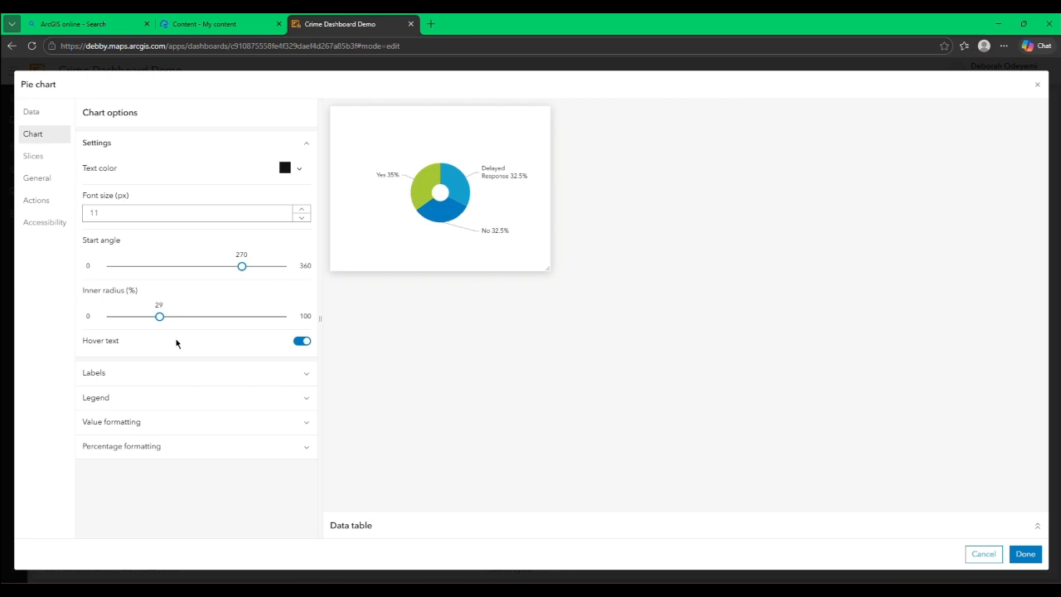
Step: Try the Value format for the pie chart labels, return it to Percentage, and set the label line opacity to 0.1
{"action": "left_click", "coordinate": [242, 373]}
{"action": "scroll", "coordinate": [242, 363], "scroll_direction": "down", "scroll_amount": 2}
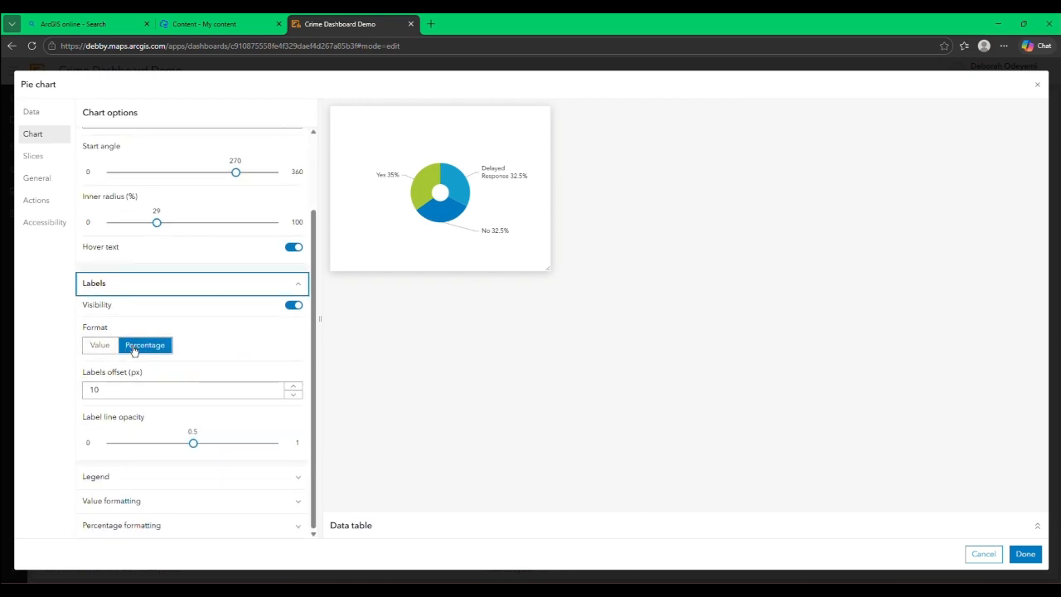
{"action": "left_click", "coordinate": [100, 347]}
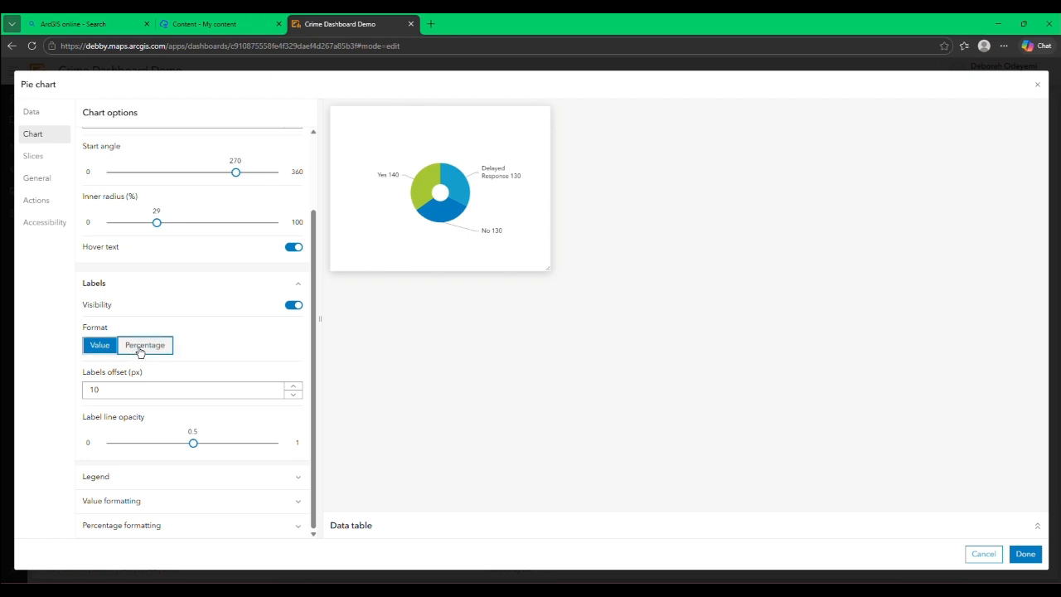
{"action": "left_click", "coordinate": [140, 353]}
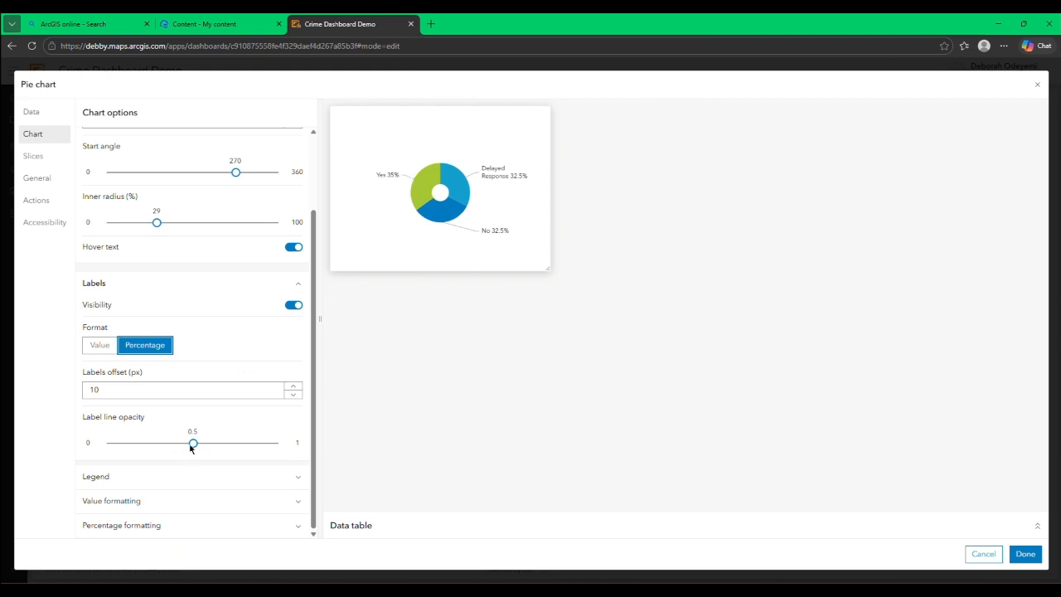
{"action": "left_click_drag", "start_coordinate": [190, 448], "coordinate": [121, 448]}
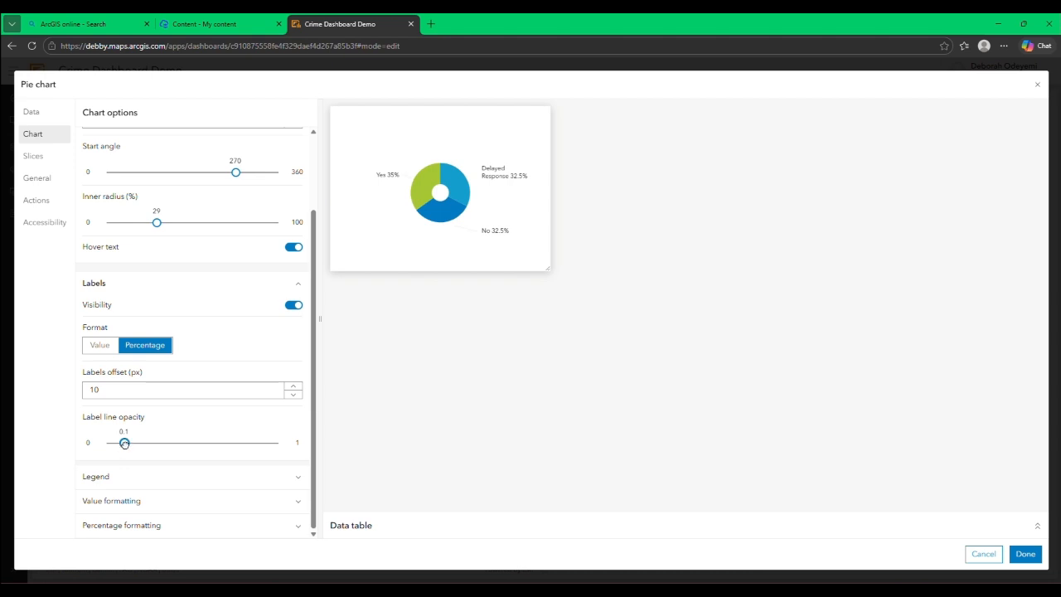
Step: Show the pie chart's legend, trying the Percentage format and returning it to Value
{"action": "left_click", "coordinate": [256, 479]}
{"action": "scroll", "coordinate": [257, 447], "scroll_direction": "down", "scroll_amount": 1}
{"action": "left_click", "coordinate": [294, 471]}
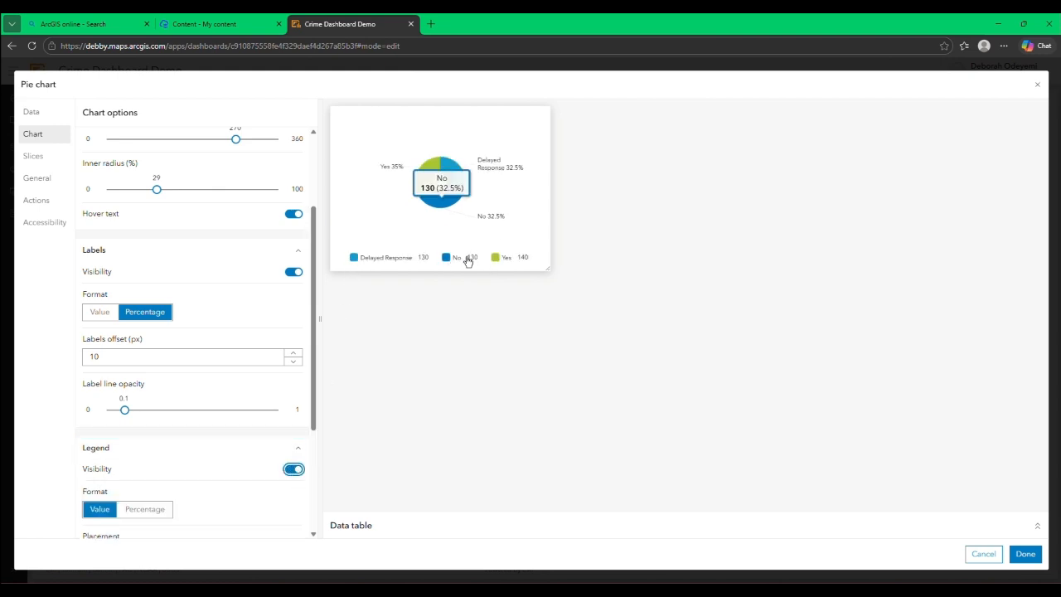
{"action": "scroll", "coordinate": [244, 396], "scroll_direction": "down", "scroll_amount": 3}
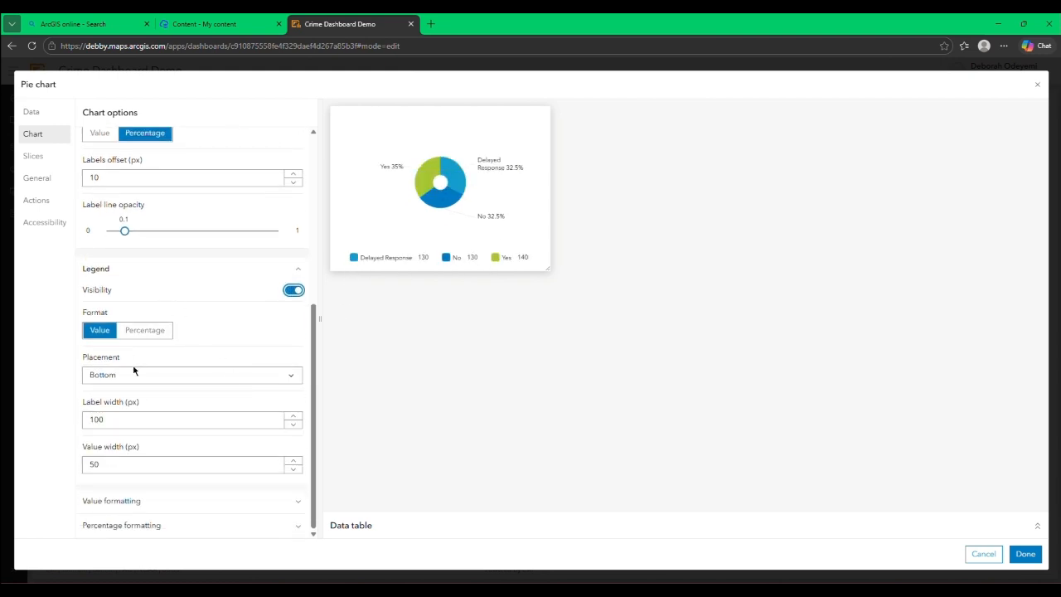
{"action": "left_click", "coordinate": [144, 332]}
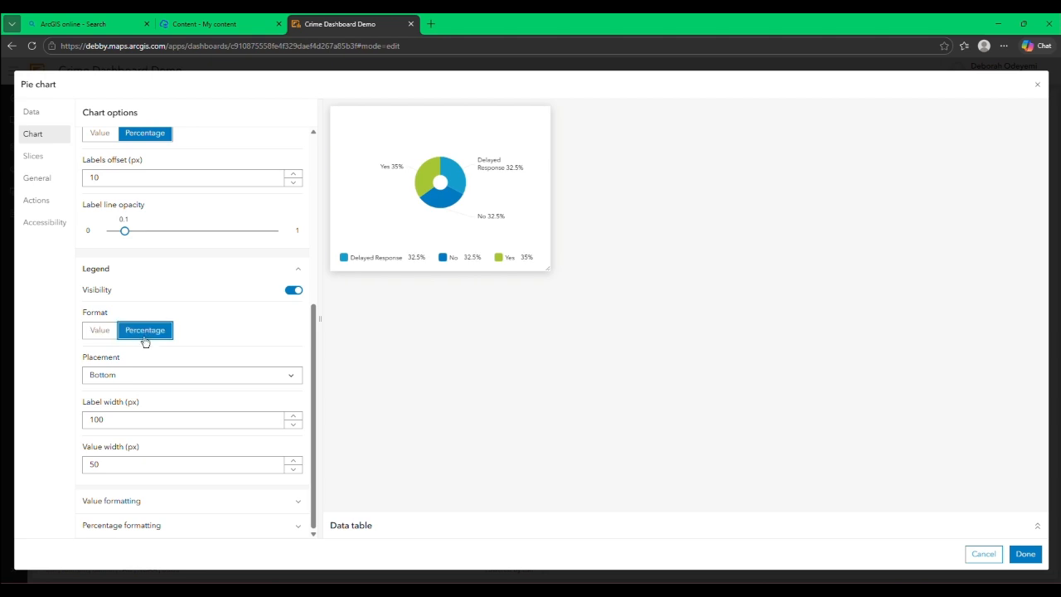
{"action": "left_click", "coordinate": [107, 333]}
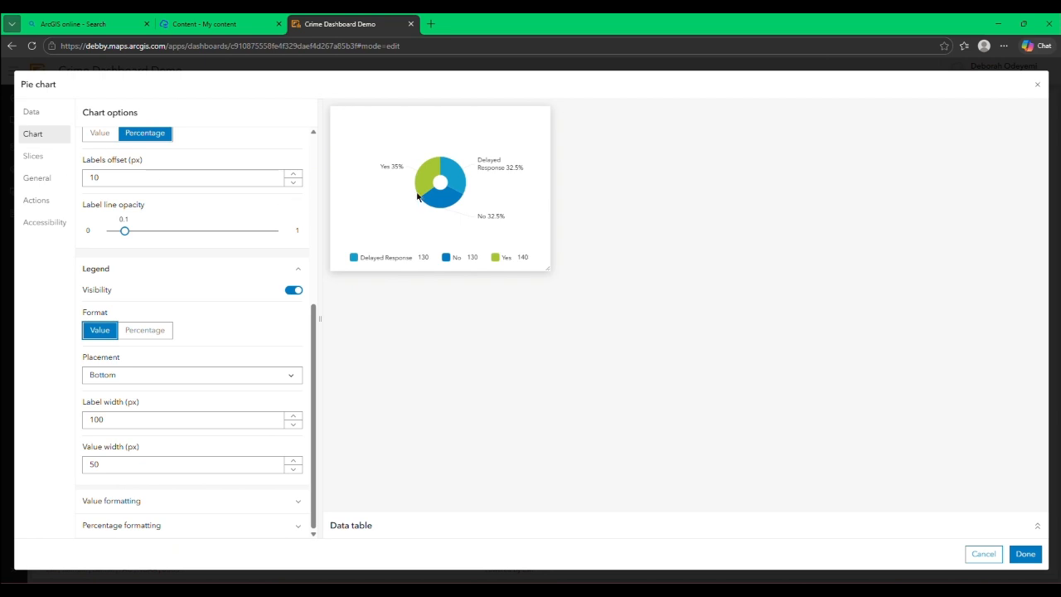
Step: Title the pie chart Response
{"action": "left_click", "coordinate": [45, 180]}
{"action": "left_click", "coordinate": [121, 181]}
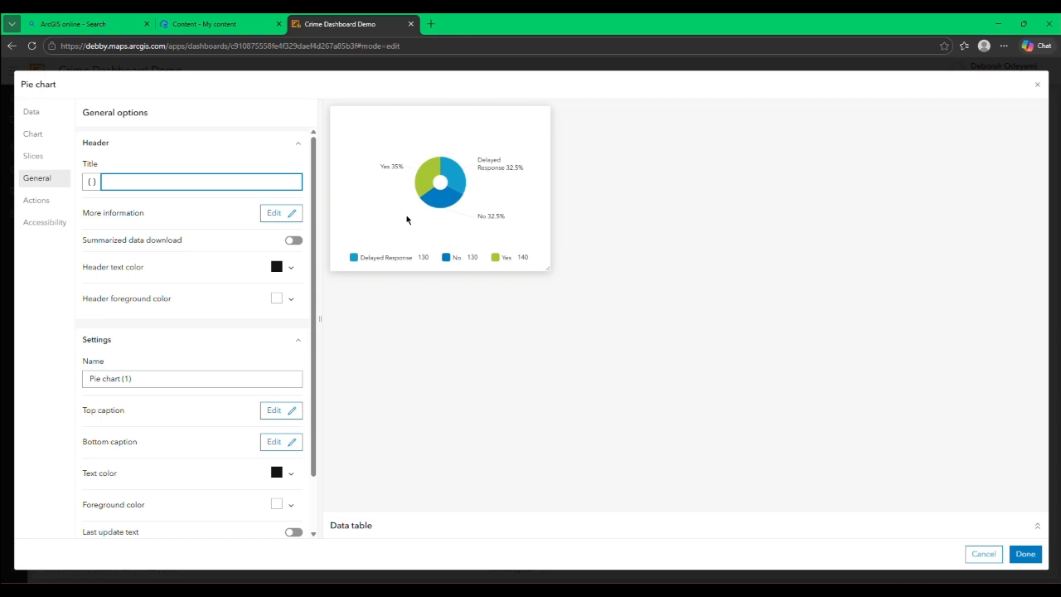
{"action": "type", "text": "Re"}
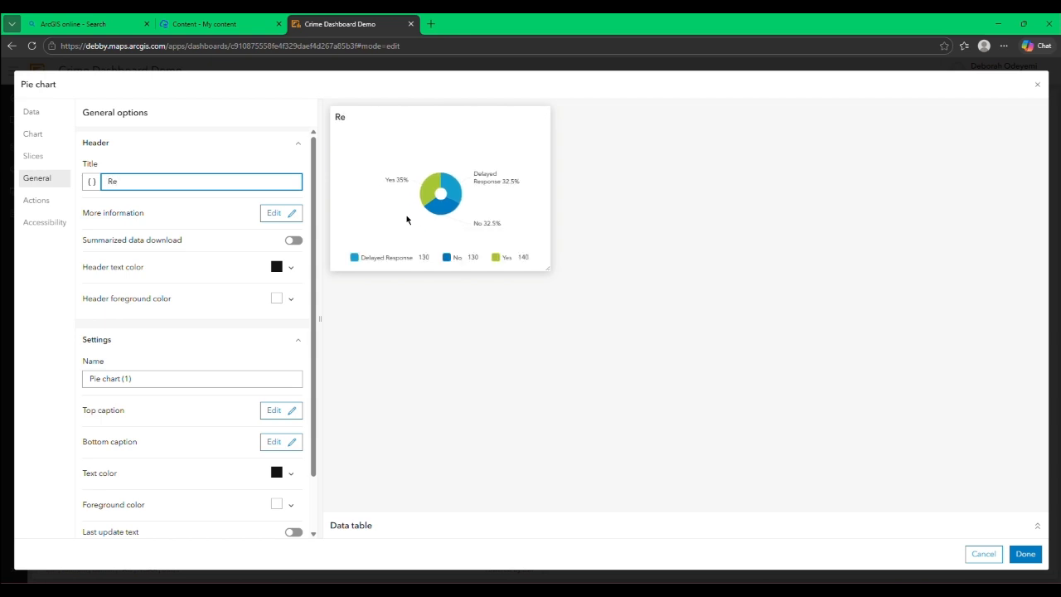
{"action": "type", "text": "sponse"}
Step: Change the Delayed Response slice's color to bright yellow
{"action": "left_click", "coordinate": [30, 162]}
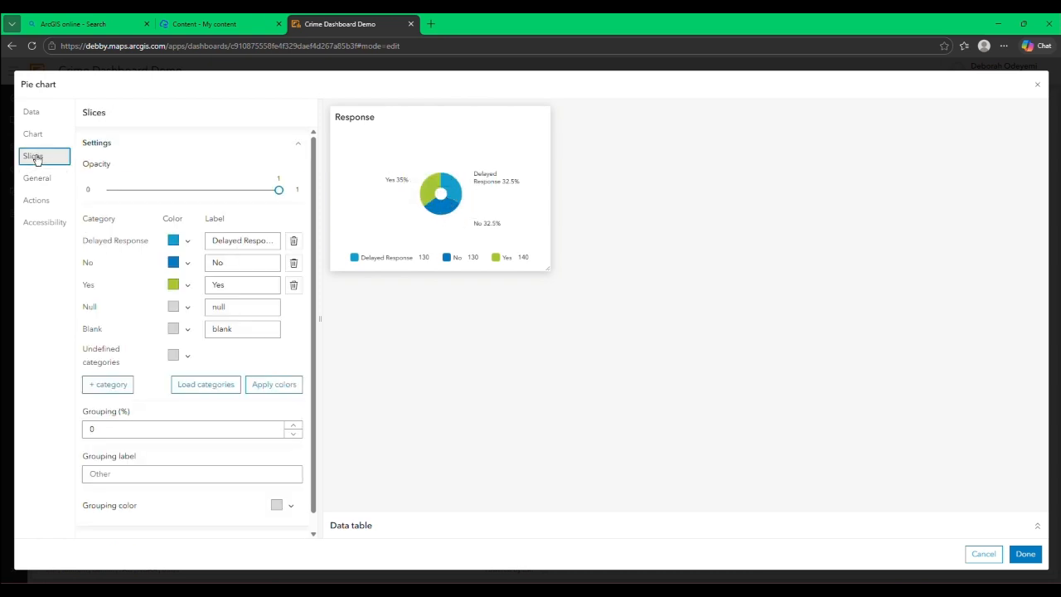
{"action": "left_click", "coordinate": [188, 240]}
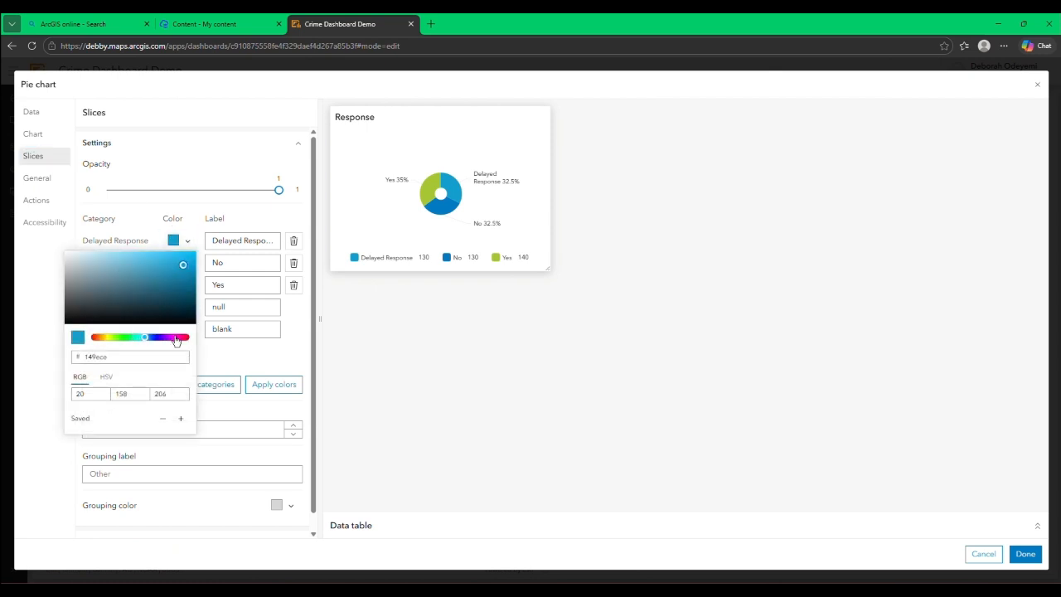
{"action": "left_click", "coordinate": [110, 338]}
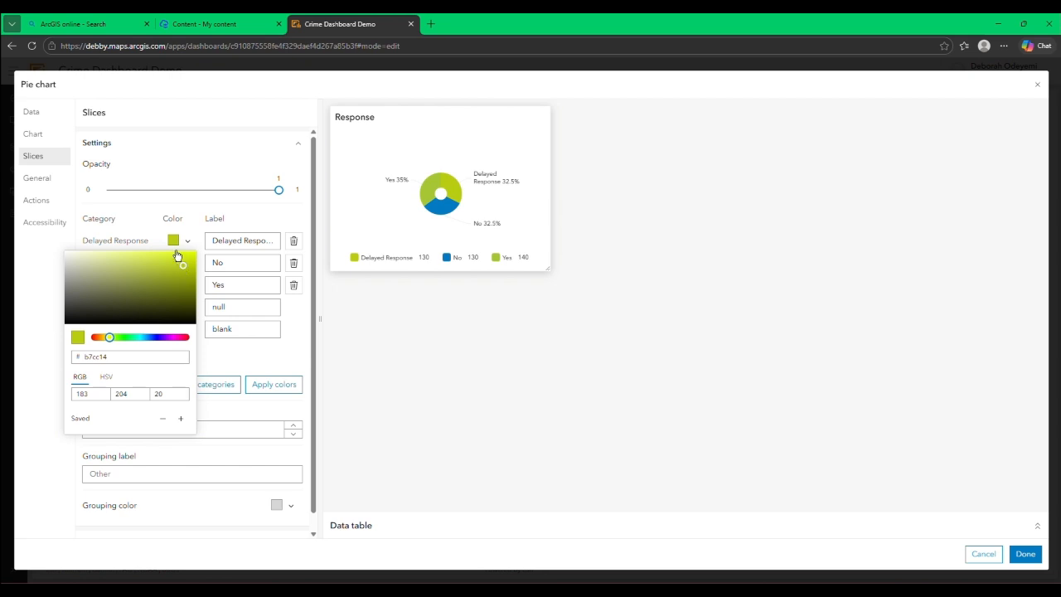
{"action": "left_click", "coordinate": [168, 257]}
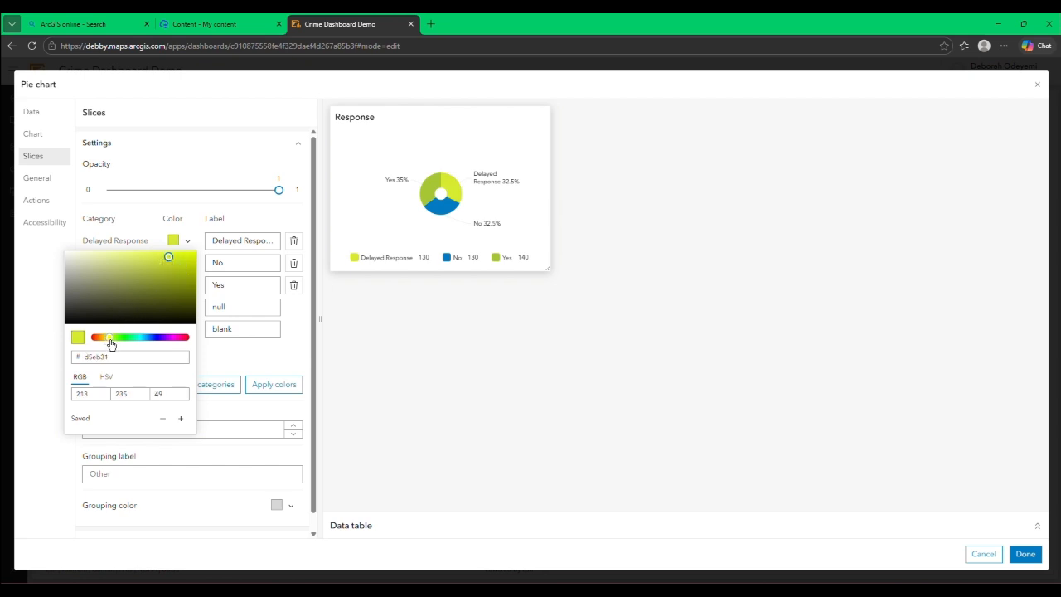
{"action": "left_click_drag", "start_coordinate": [111, 340], "coordinate": [109, 341]}
{"action": "left_click", "coordinate": [190, 257]}
{"action": "left_click", "coordinate": [18, 279]}
Step: Change the No slice's color to red, #db3f27
{"action": "left_click", "coordinate": [187, 271]}
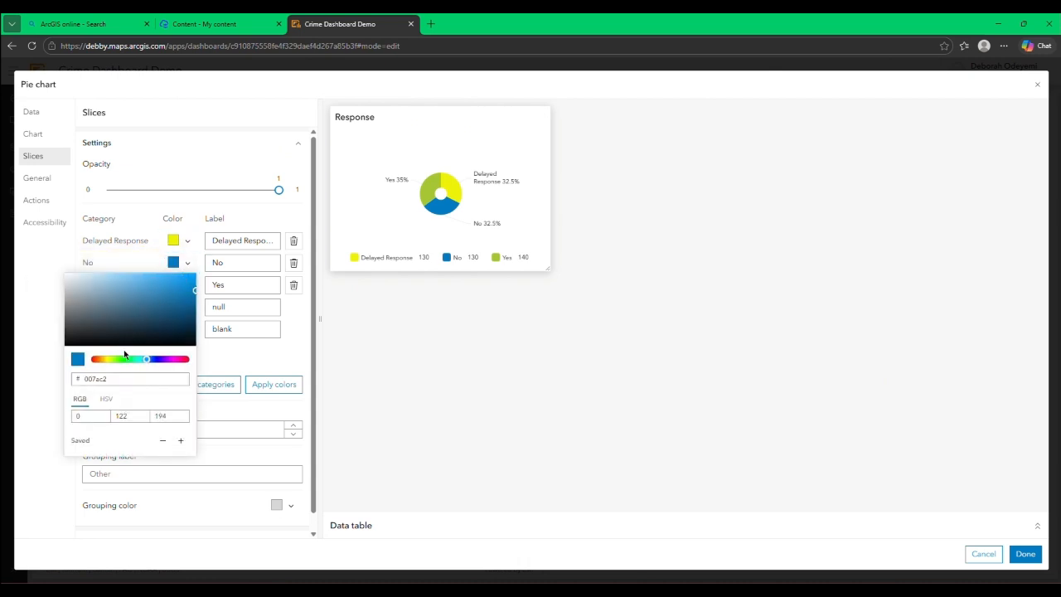
{"action": "left_click", "coordinate": [183, 361]}
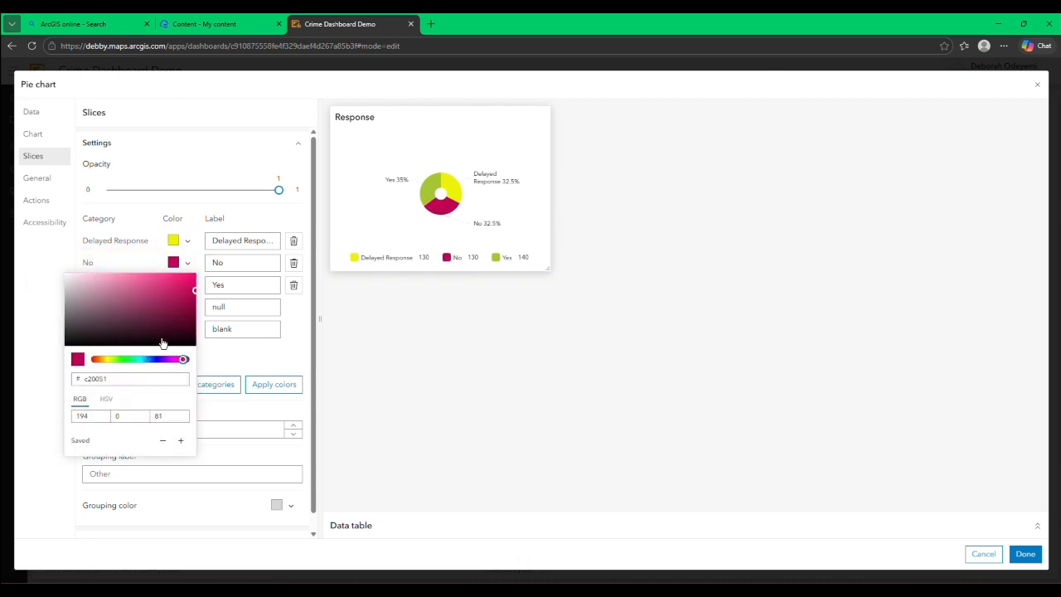
{"action": "left_click", "coordinate": [94, 359]}
{"action": "left_click", "coordinate": [173, 283]}
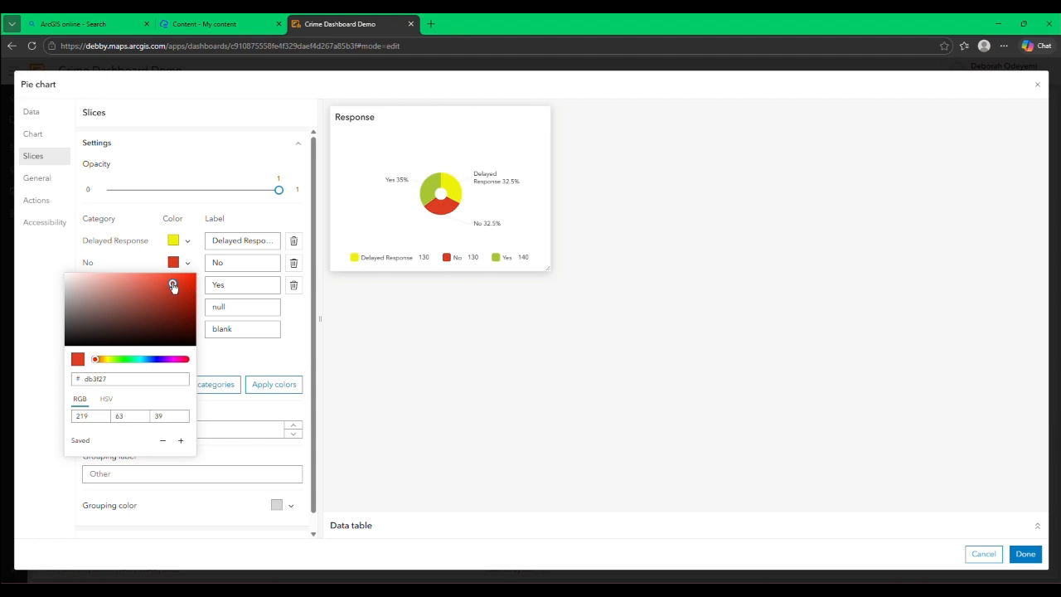
{"action": "left_click", "coordinate": [23, 294]}
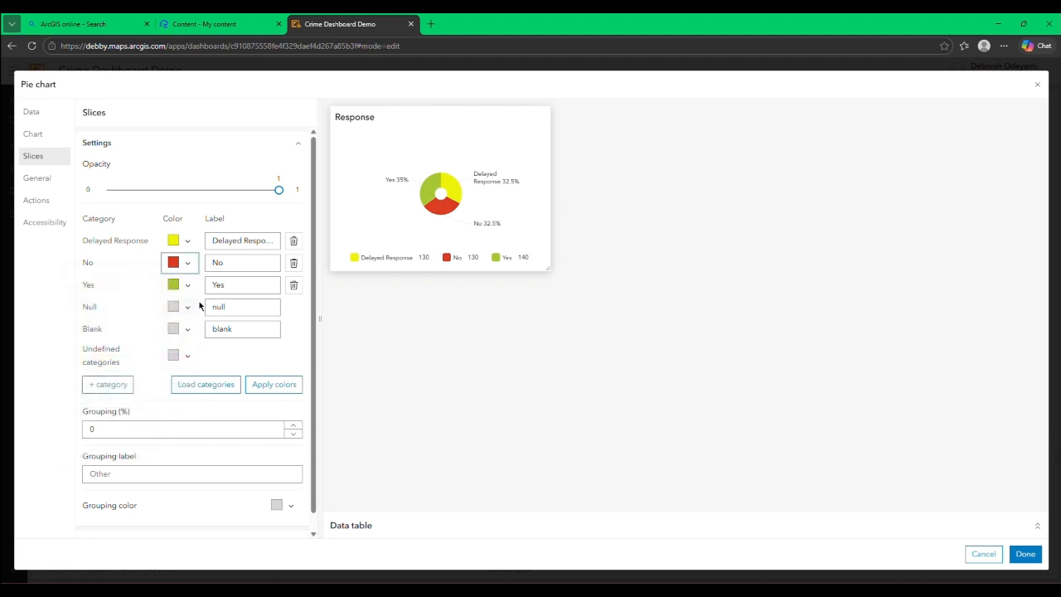
Step: Recolor the Yes slice, trying blue and settling on green #31e063
{"action": "left_click", "coordinate": [185, 287]}
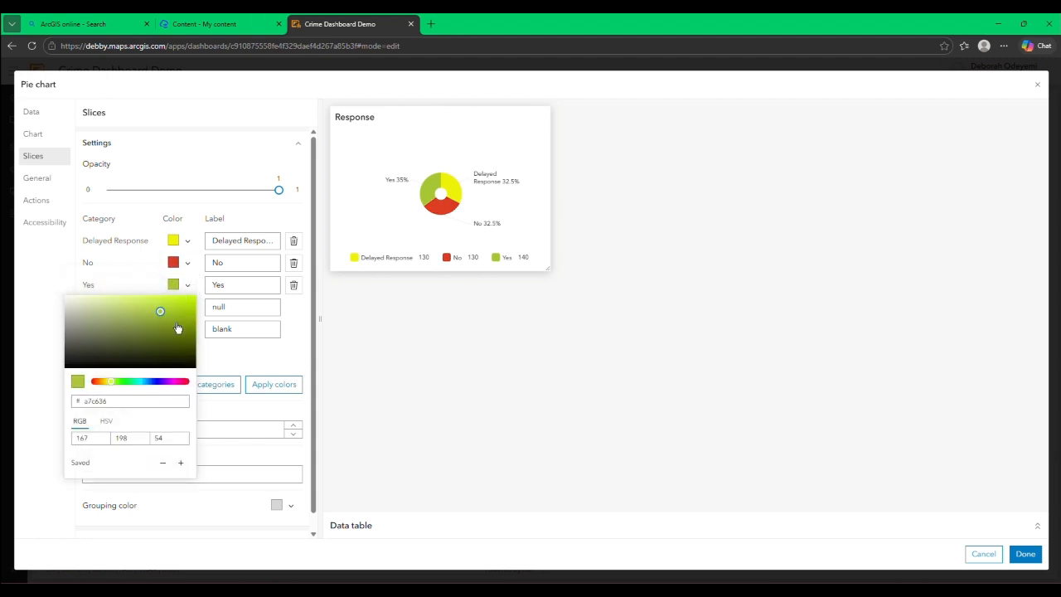
{"action": "left_click", "coordinate": [122, 381]}
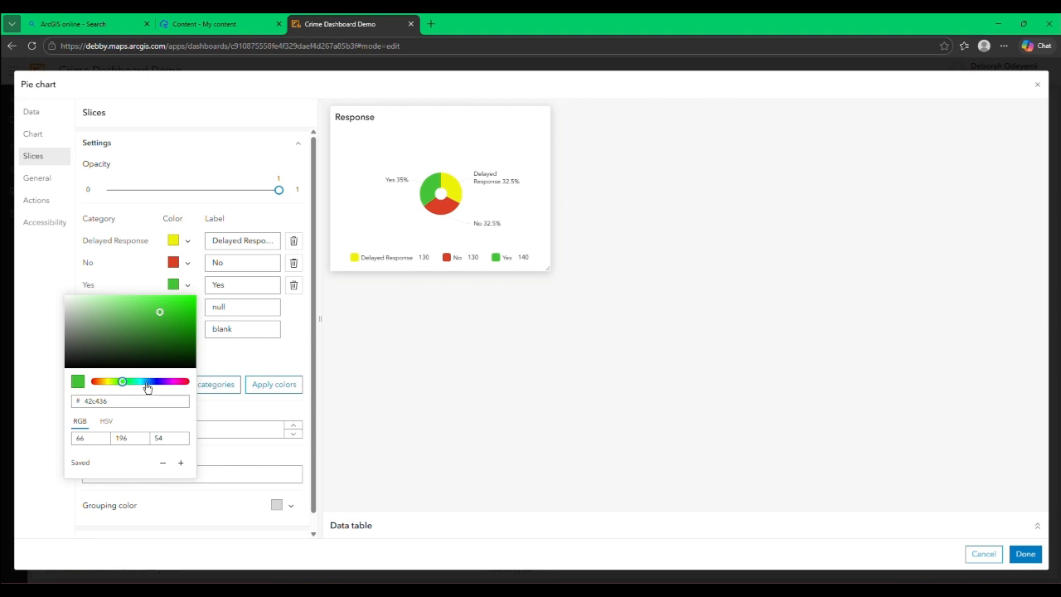
{"action": "left_click", "coordinate": [149, 382]}
{"action": "left_click", "coordinate": [186, 302]}
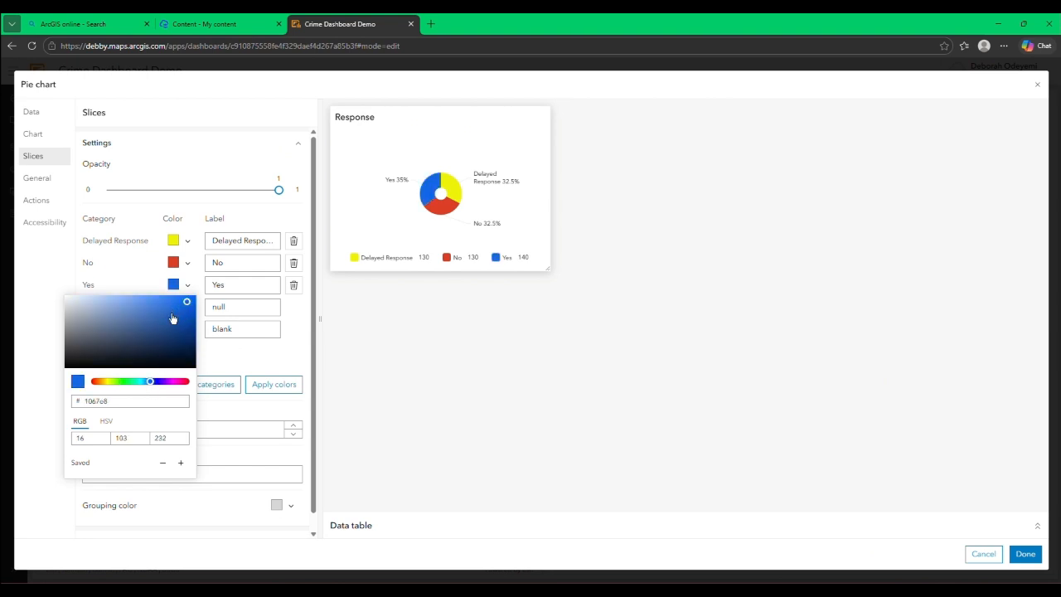
{"action": "left_click", "coordinate": [128, 382]}
{"action": "left_click", "coordinate": [168, 304]}
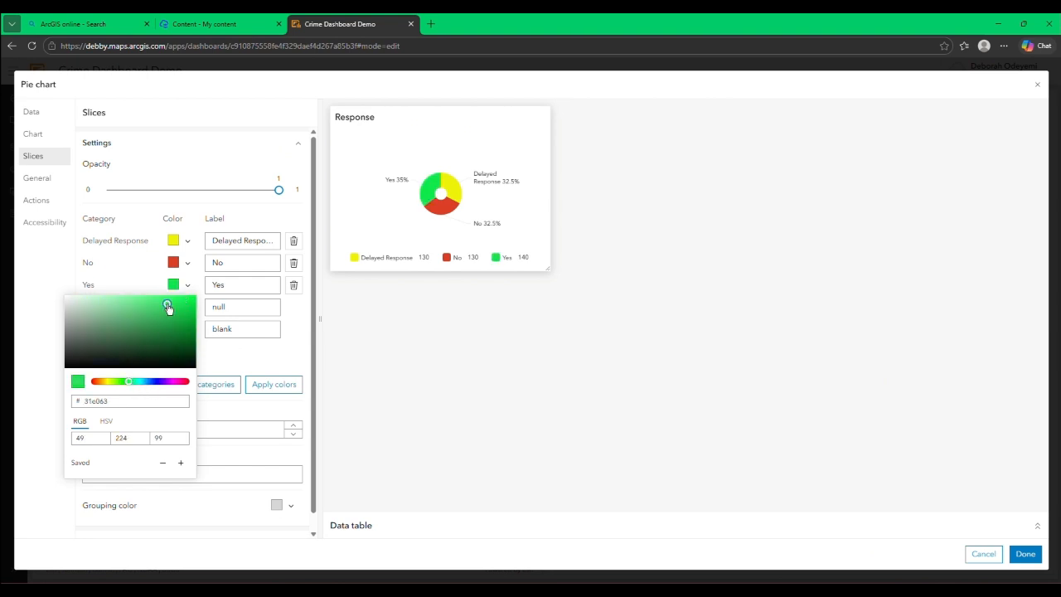
Step: Darken the Yes slice's green to #0ecf45 and finish configuring the Response pie chart
{"action": "left_click", "coordinate": [187, 309]}
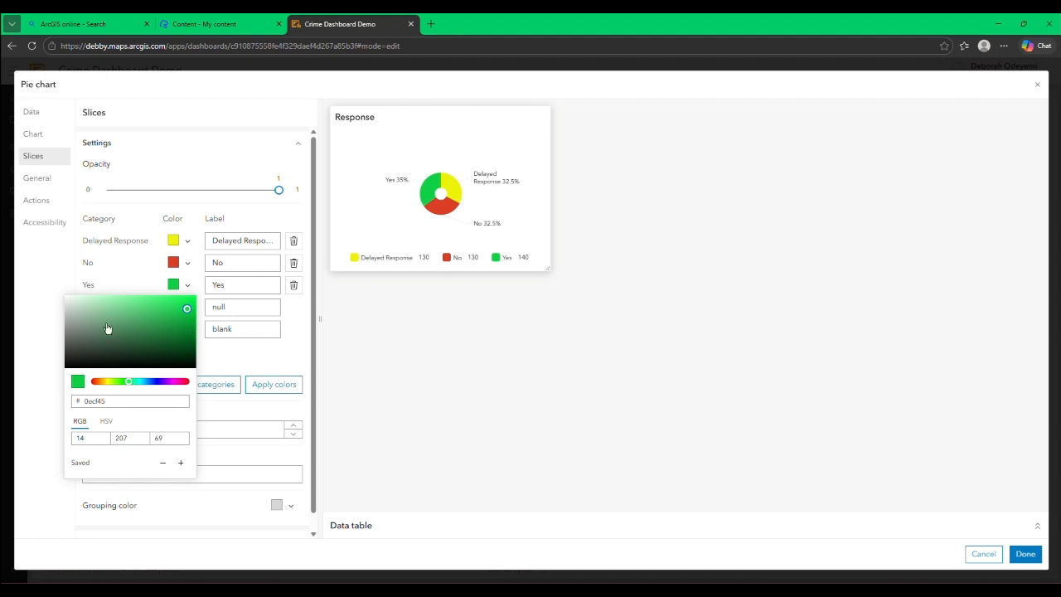
{"action": "left_click", "coordinate": [39, 316]}
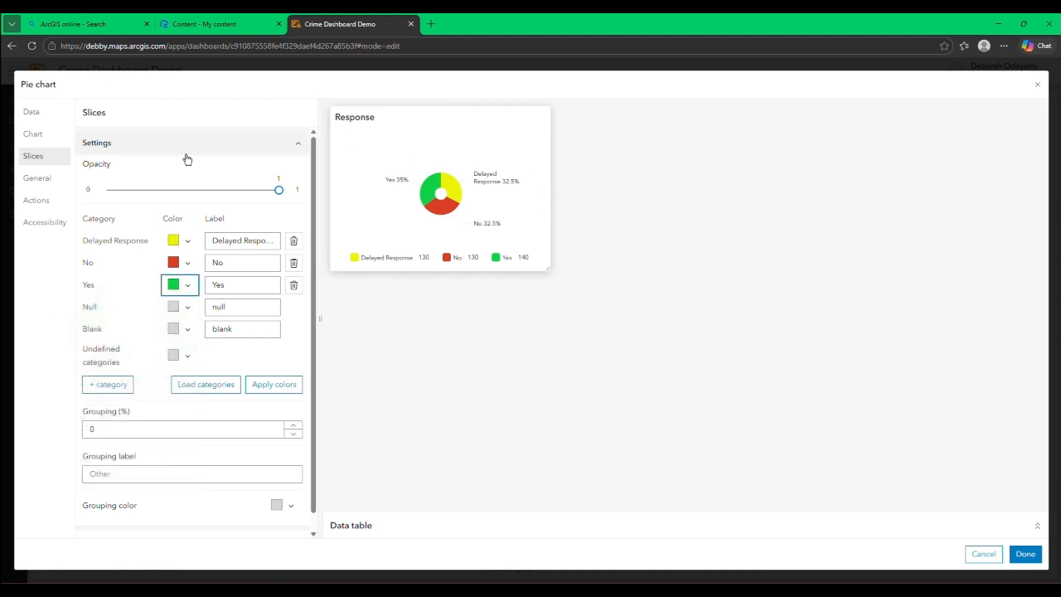
{"action": "left_click", "coordinate": [47, 136]}
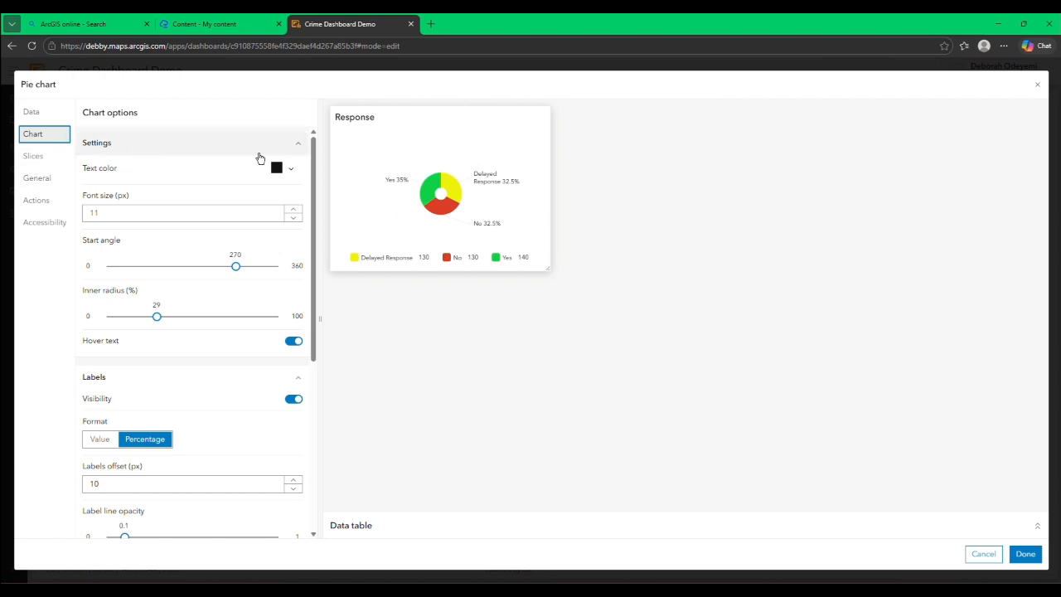
{"action": "left_click", "coordinate": [33, 176]}
{"action": "left_click", "coordinate": [32, 158]}
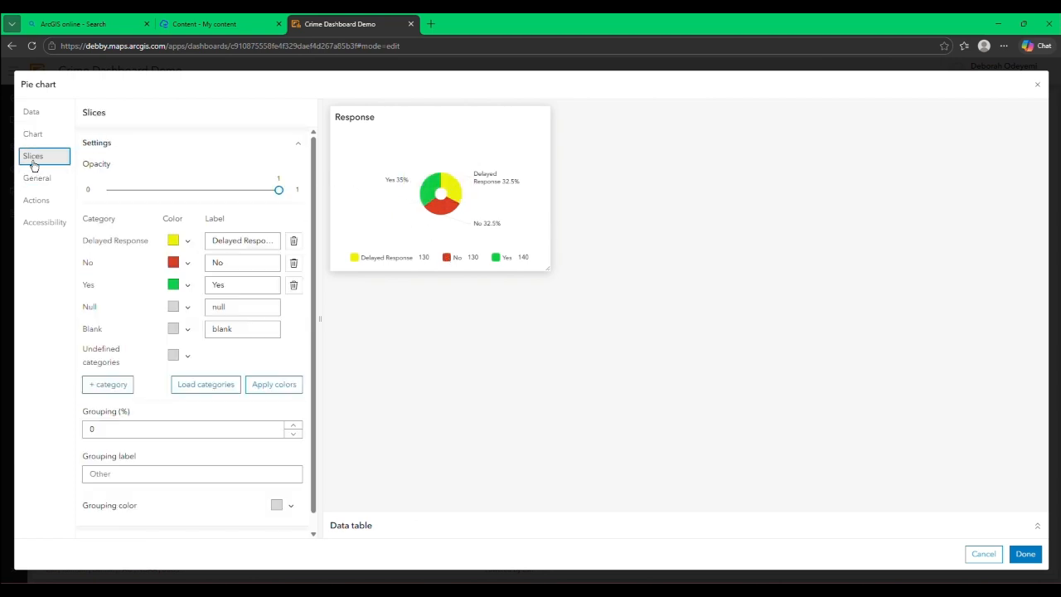
{"action": "left_click", "coordinate": [1026, 554]}
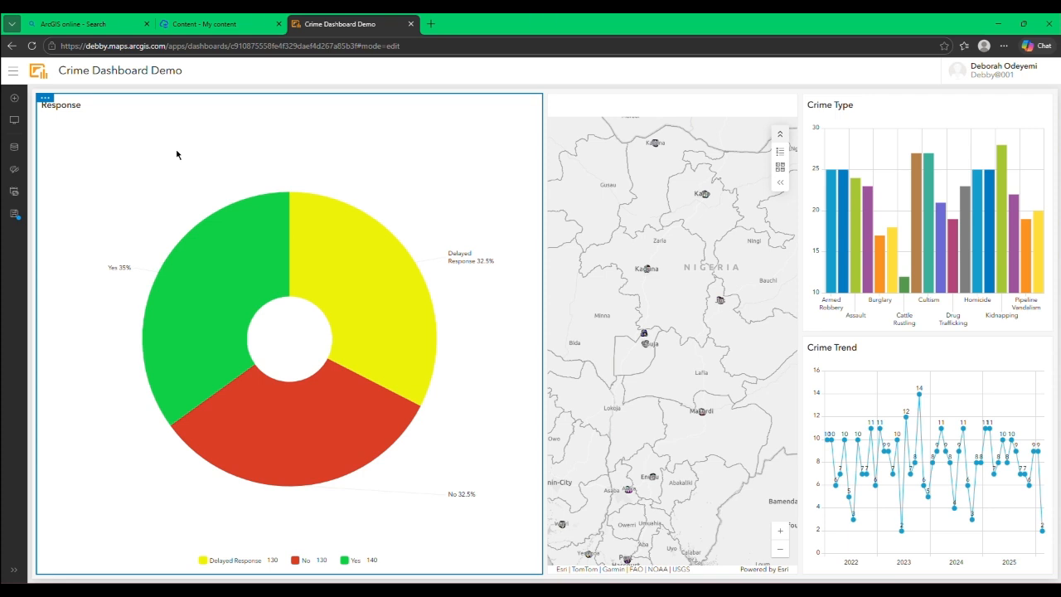
Step: Add an indicator element above the Response pie chart, using the Crime Type layer as its data source
{"action": "left_click", "coordinate": [14, 97]}
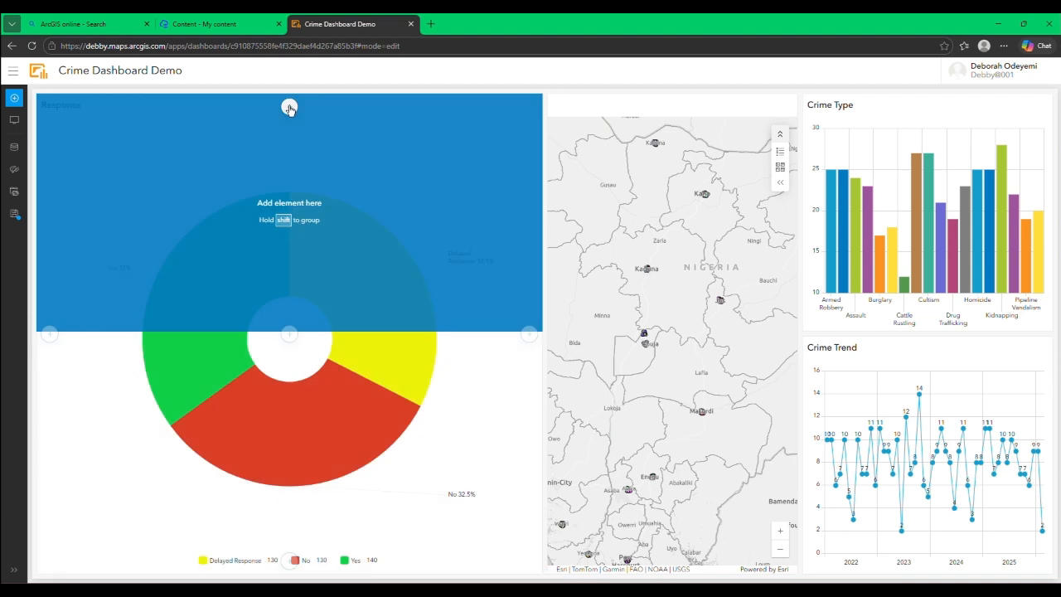
{"action": "left_click", "coordinate": [289, 108]}
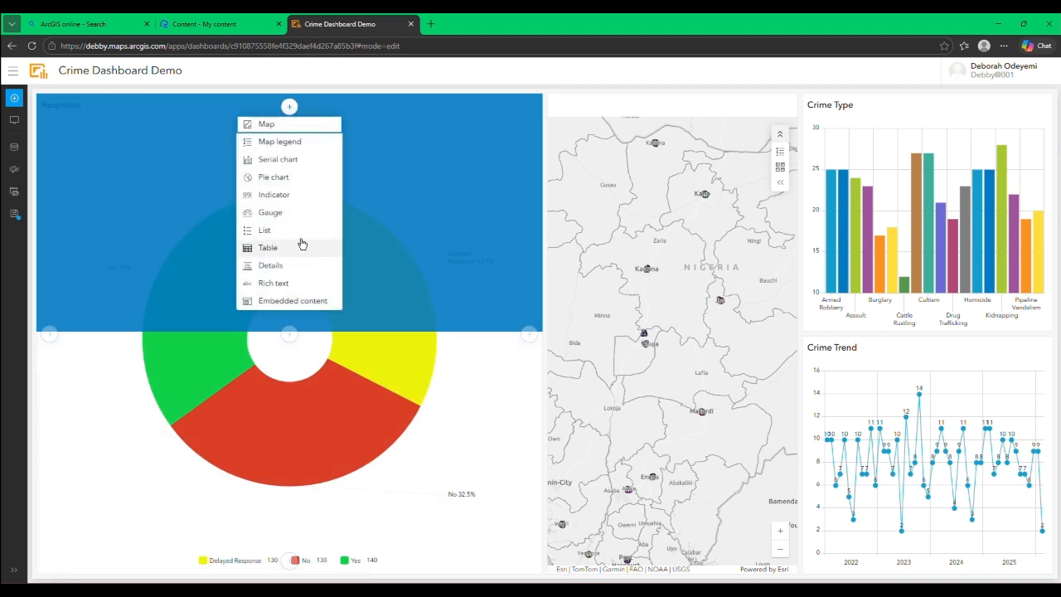
{"action": "left_click", "coordinate": [293, 197]}
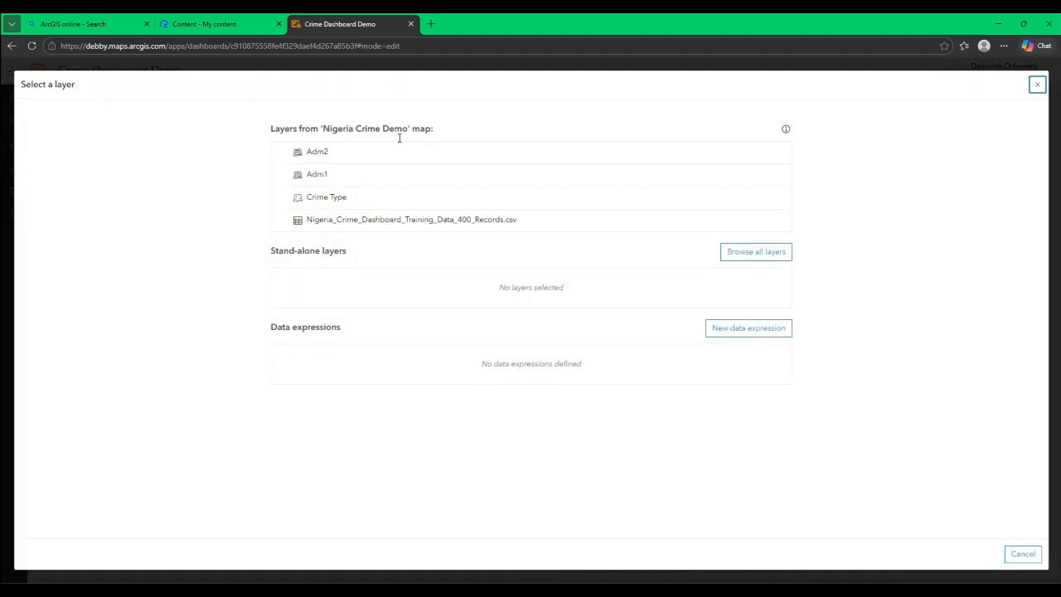
{"action": "left_click", "coordinate": [351, 201]}
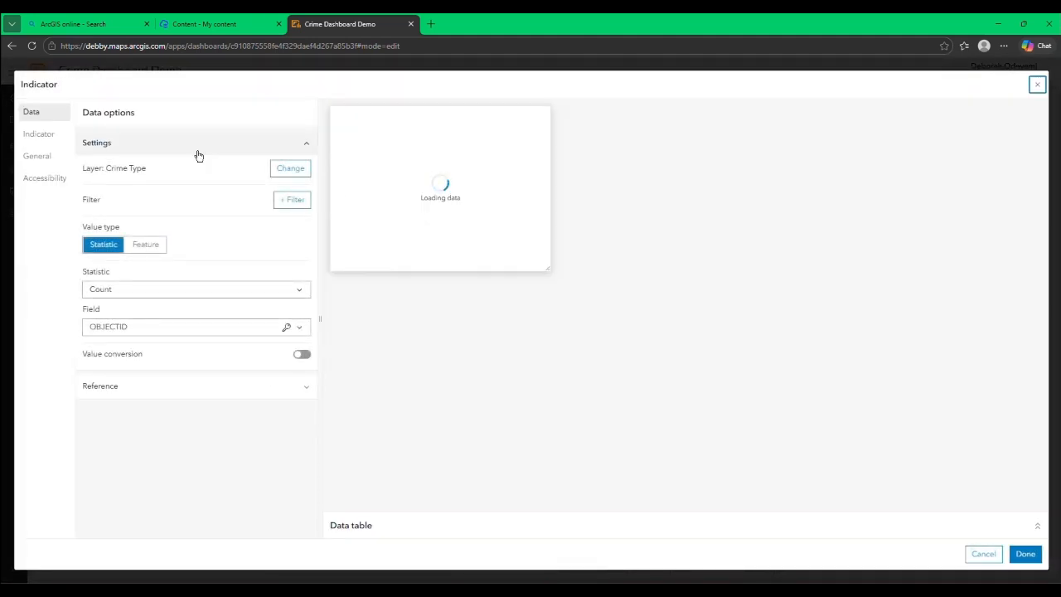
Step: Set the indicator to show the Sum statistic of the Number_Dead field
{"action": "left_click", "coordinate": [292, 296]}
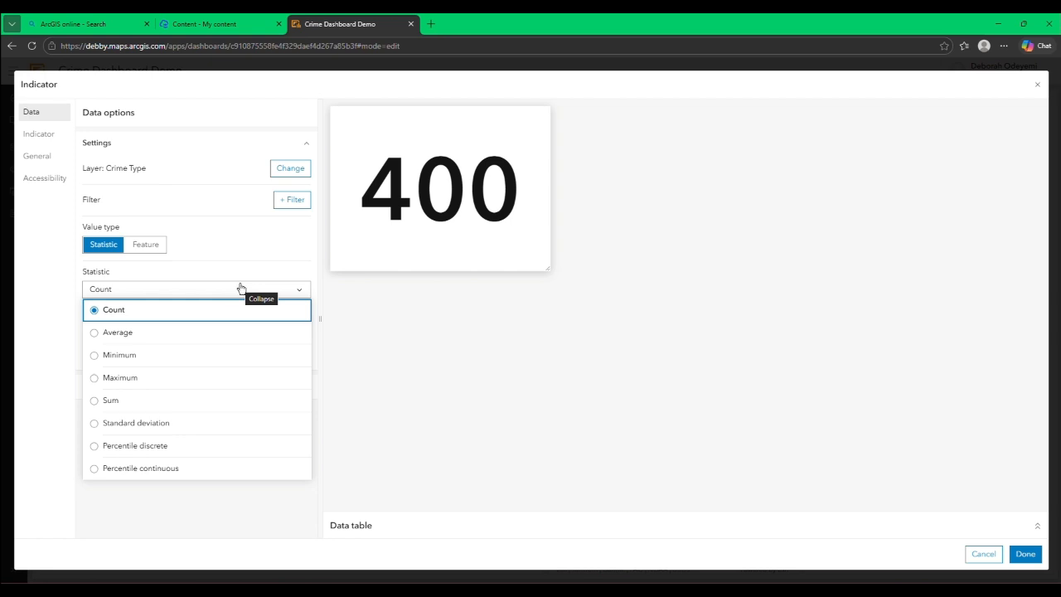
{"action": "left_click", "coordinate": [301, 287]}
{"action": "left_click", "coordinate": [290, 327]}
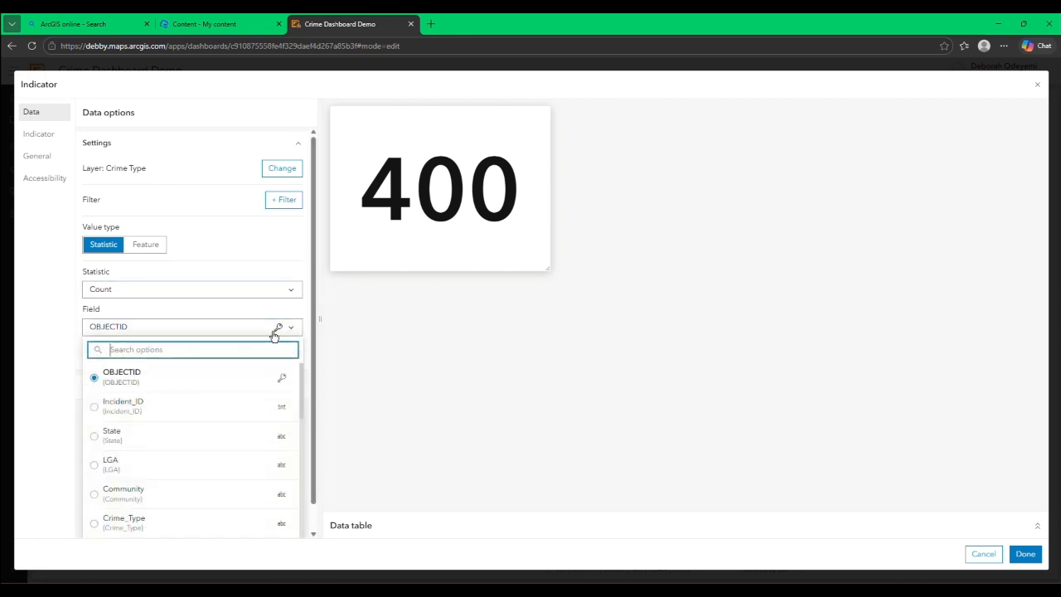
{"action": "scroll", "coordinate": [212, 451], "scroll_direction": "down", "scroll_amount": 5}
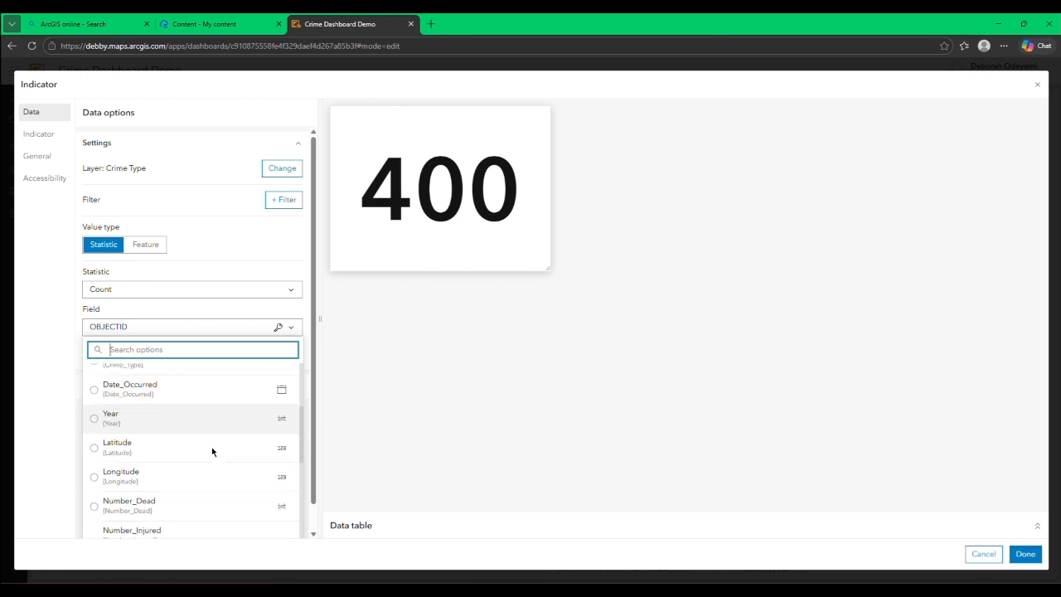
{"action": "left_click", "coordinate": [124, 396]}
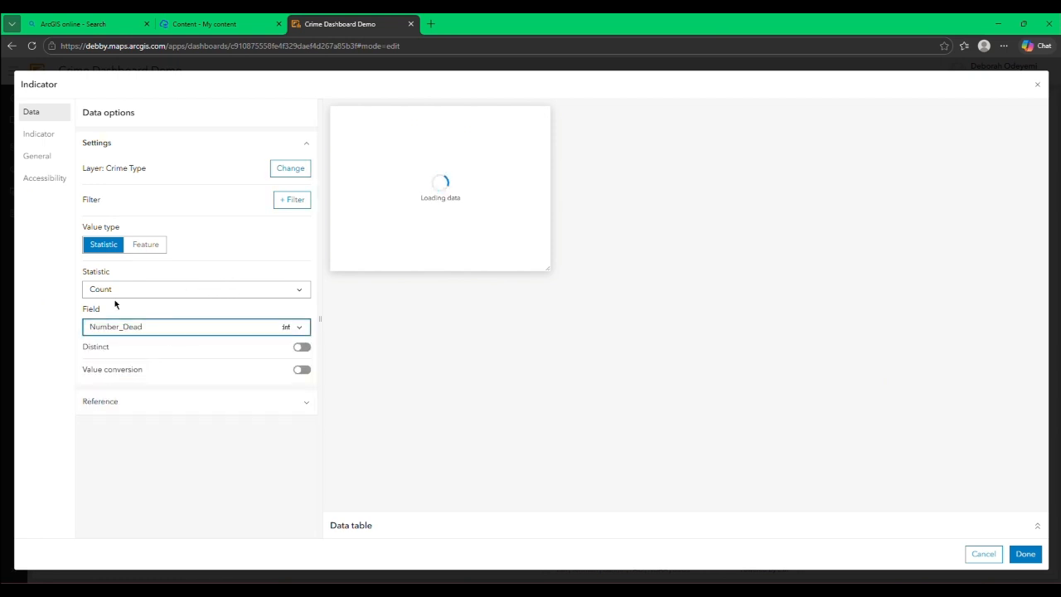
{"action": "left_click", "coordinate": [191, 295]}
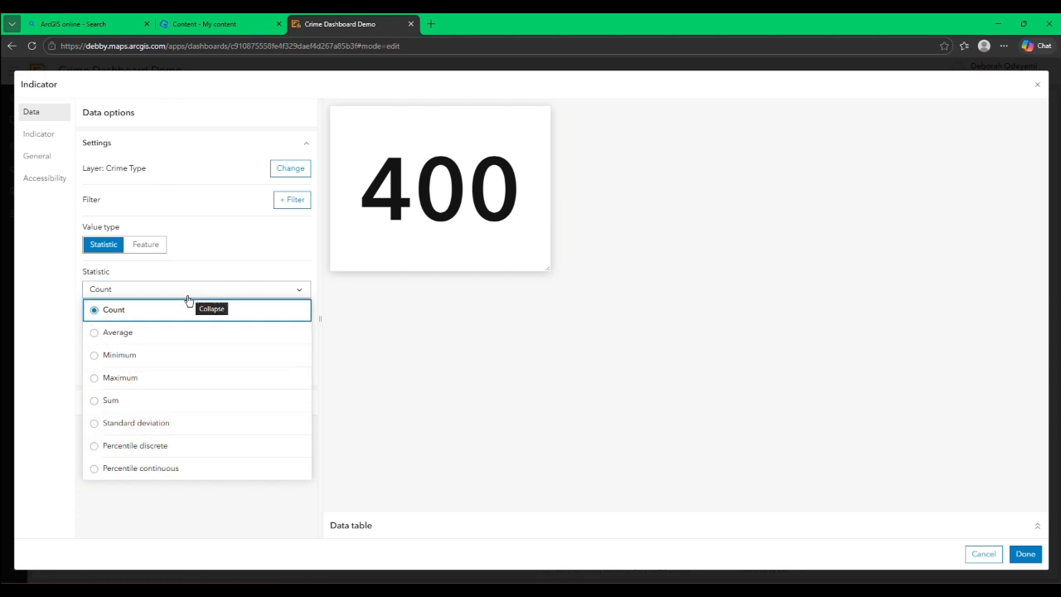
{"action": "left_click", "coordinate": [103, 404]}
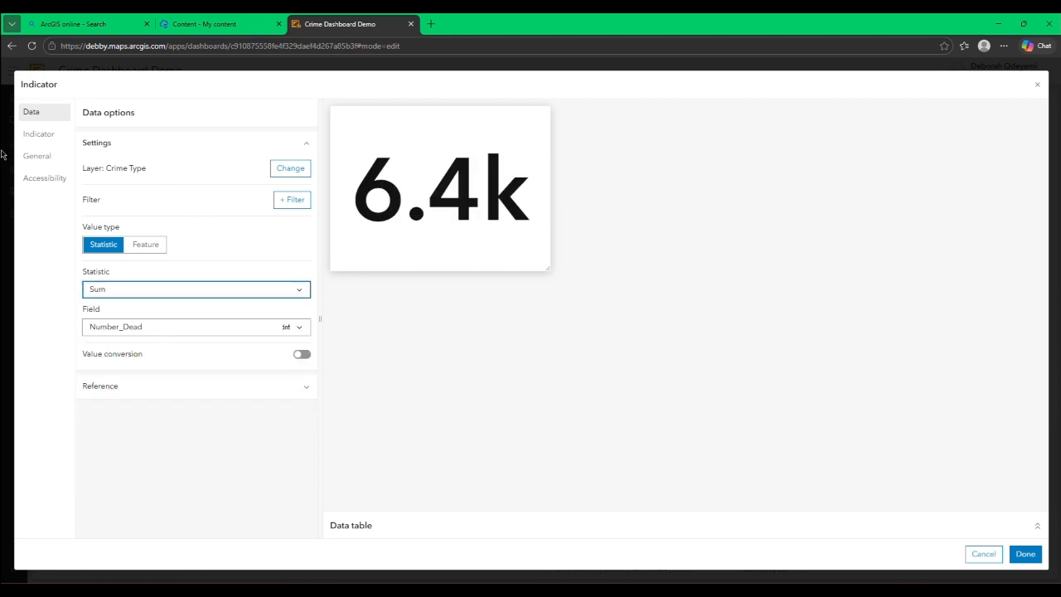
Step: Look through the indicator's icon categories, Solutions, Points of interest, Hub, Miscellaneous and Custom, for a suitable icon
{"action": "left_click", "coordinate": [43, 142]}
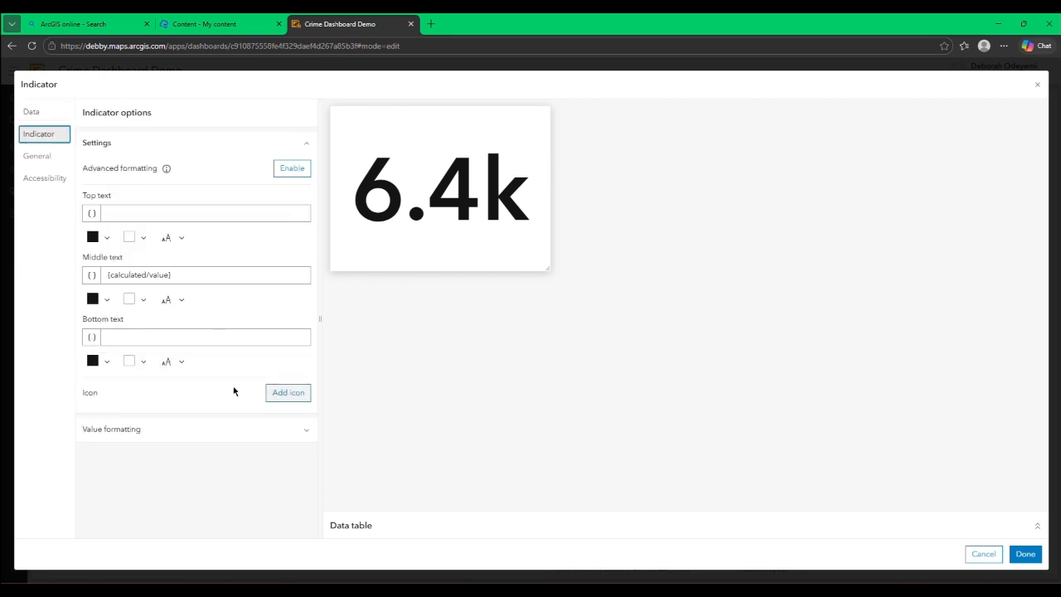
{"action": "left_click", "coordinate": [277, 400]}
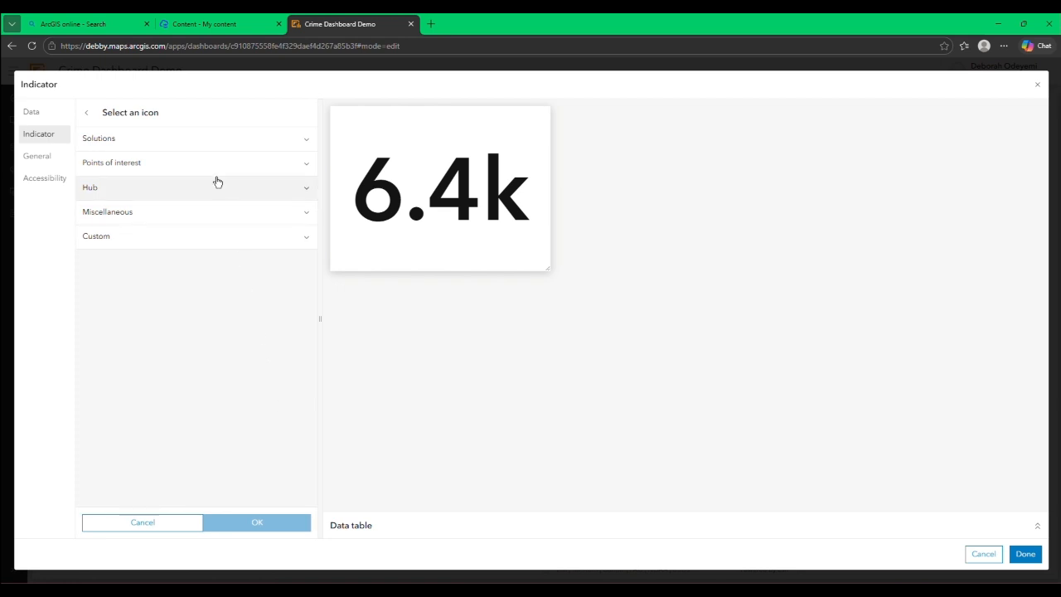
{"action": "left_click", "coordinate": [211, 143]}
{"action": "scroll", "coordinate": [191, 276], "scroll_direction": "down", "scroll_amount": 5}
{"action": "scroll", "coordinate": [195, 249], "scroll_direction": "up", "scroll_amount": 5}
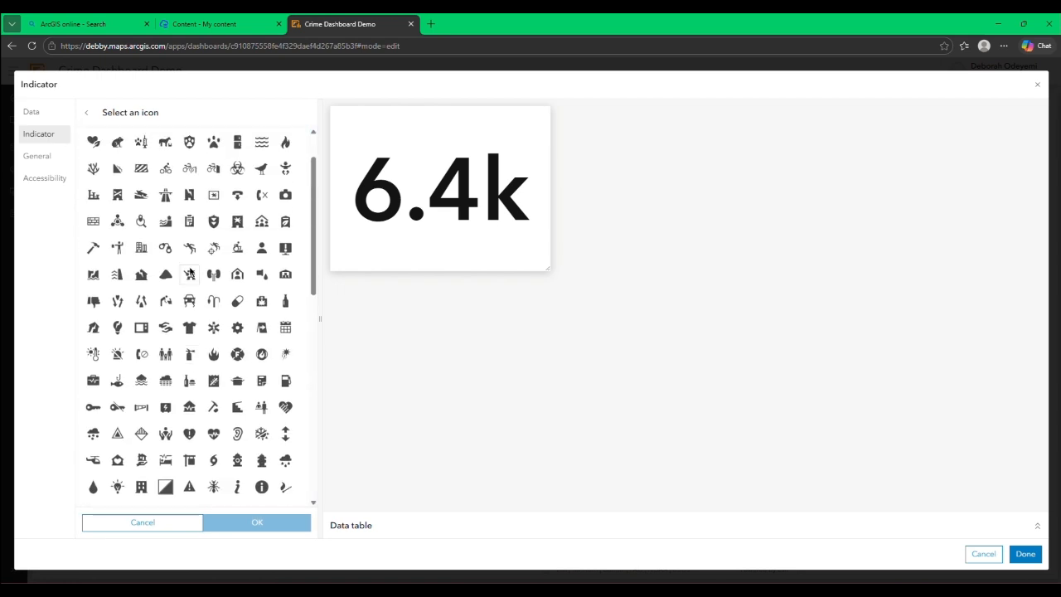
{"action": "left_click", "coordinate": [223, 151]}
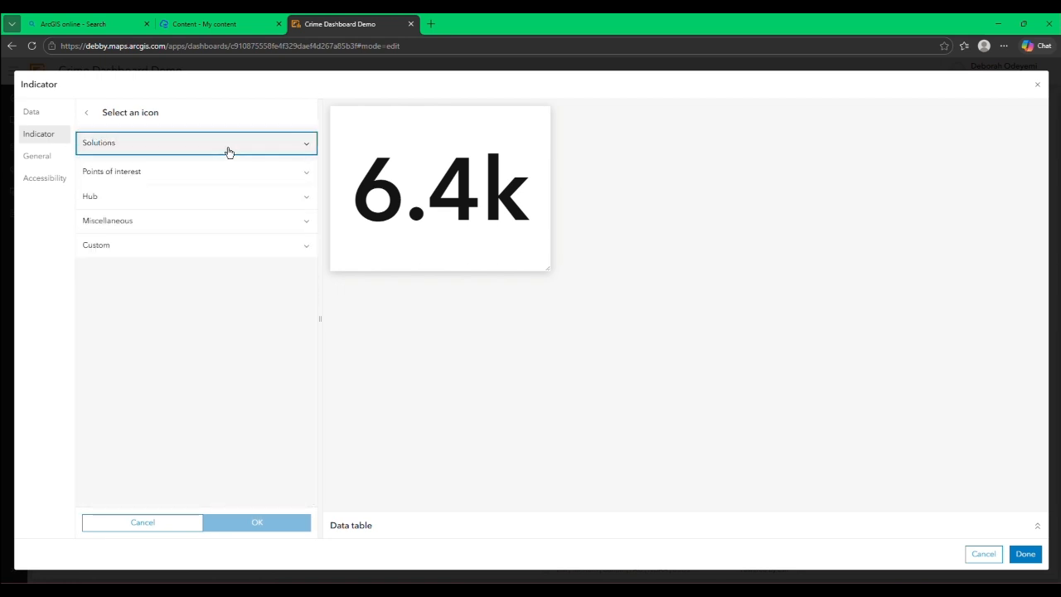
{"action": "left_click", "coordinate": [265, 179]}
{"action": "left_click", "coordinate": [271, 166]}
{"action": "left_click", "coordinate": [275, 166]}
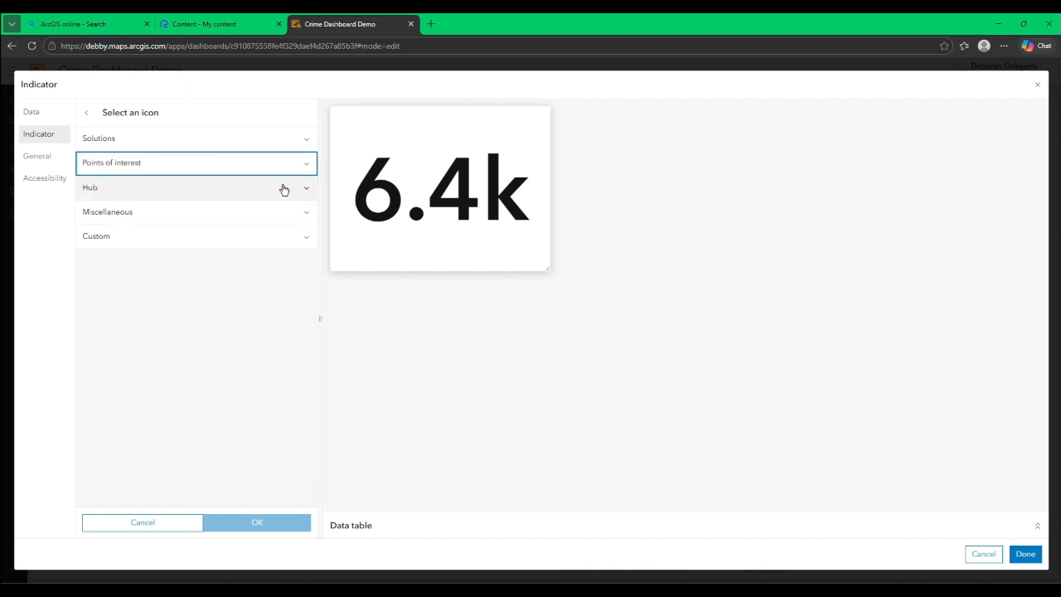
{"action": "left_click", "coordinate": [285, 189]}
{"action": "left_click", "coordinate": [290, 189]}
{"action": "left_click", "coordinate": [290, 213]}
{"action": "left_click", "coordinate": [290, 213]}
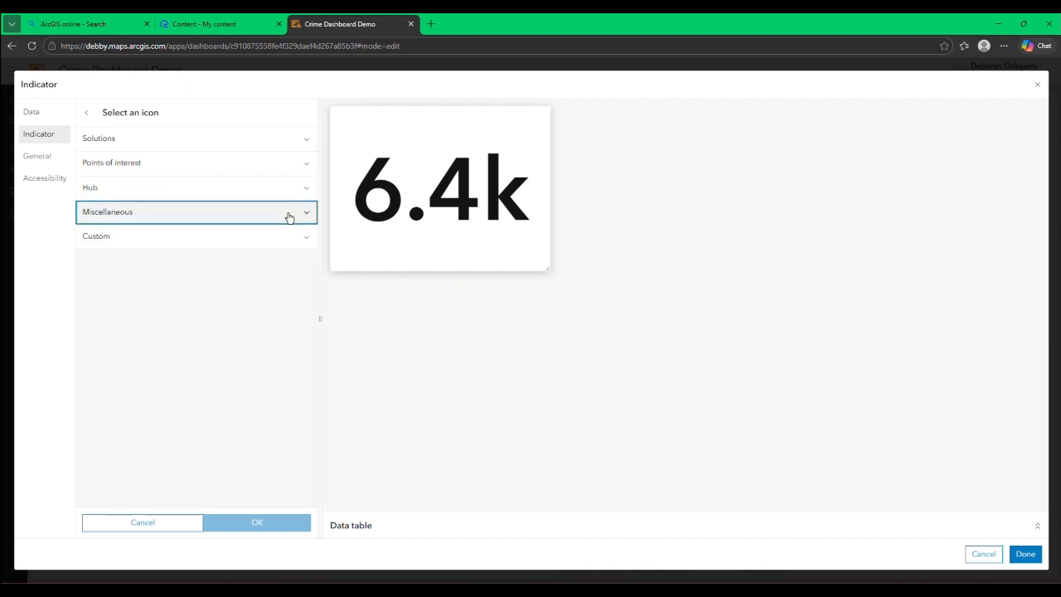
{"action": "left_click", "coordinate": [252, 239]}
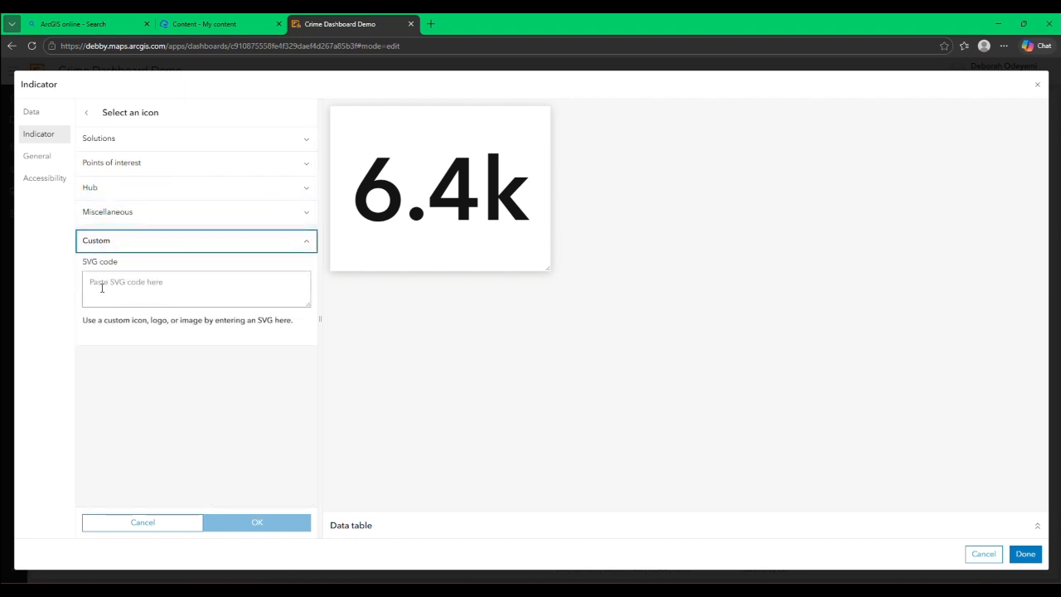
{"action": "left_click", "coordinate": [144, 282]}
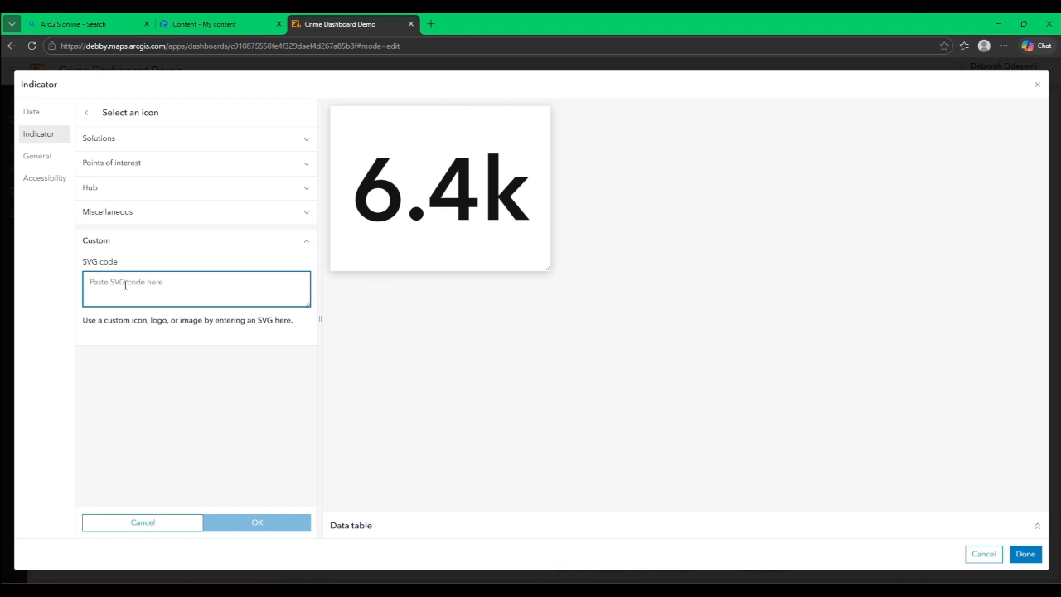
{"action": "left_click", "coordinate": [250, 241]}
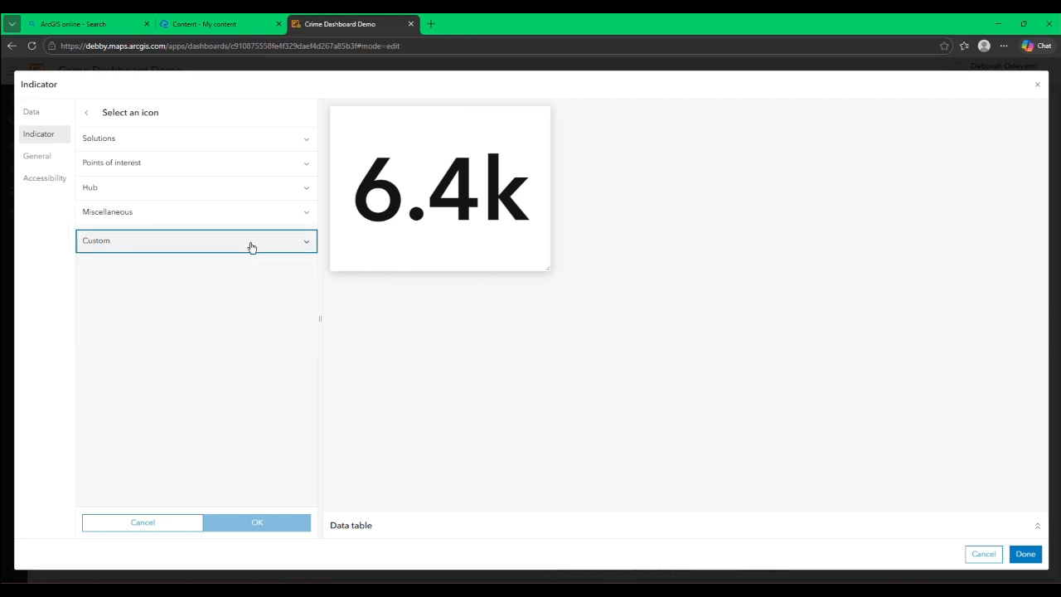
Step: Add the skull icon from the Solutions category to the indicator
{"action": "left_click", "coordinate": [237, 141]}
{"action": "scroll", "coordinate": [189, 371], "scroll_direction": "down", "scroll_amount": 5}
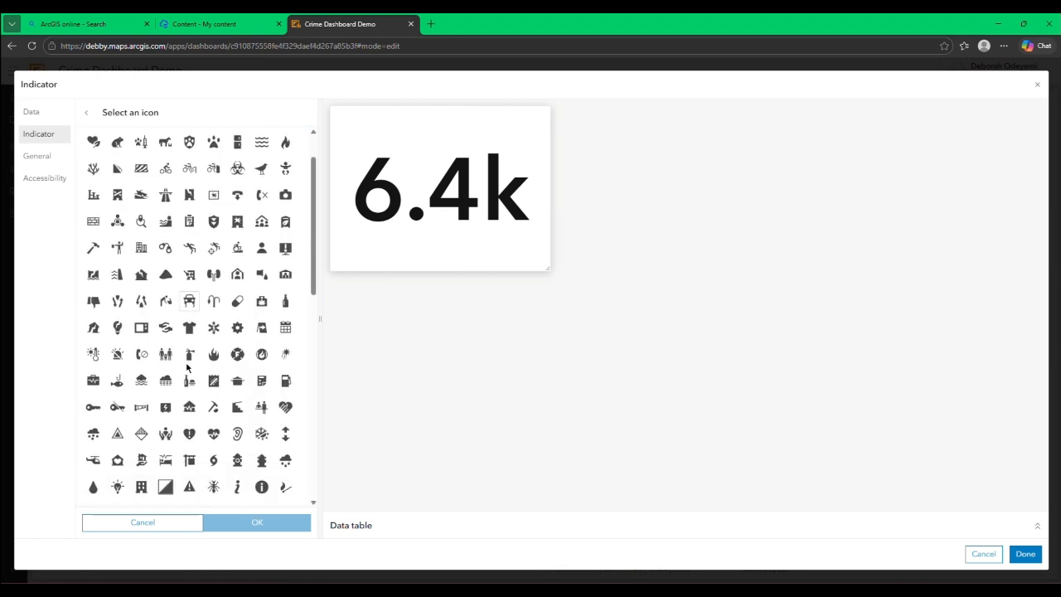
{"action": "scroll", "coordinate": [189, 372], "scroll_direction": "down", "scroll_amount": 10}
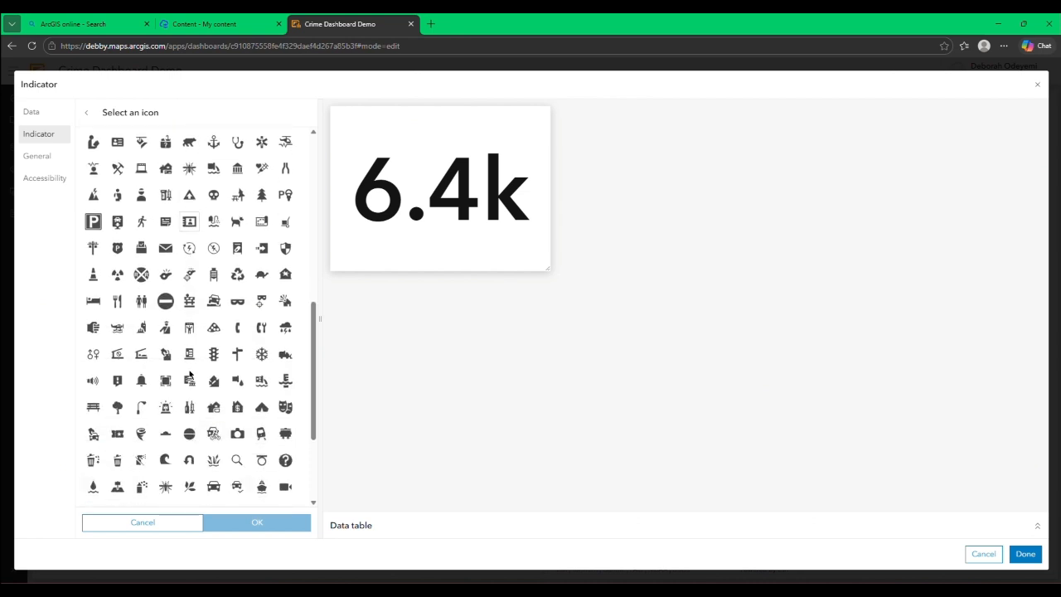
{"action": "scroll", "coordinate": [191, 373], "scroll_direction": "up", "scroll_amount": 6}
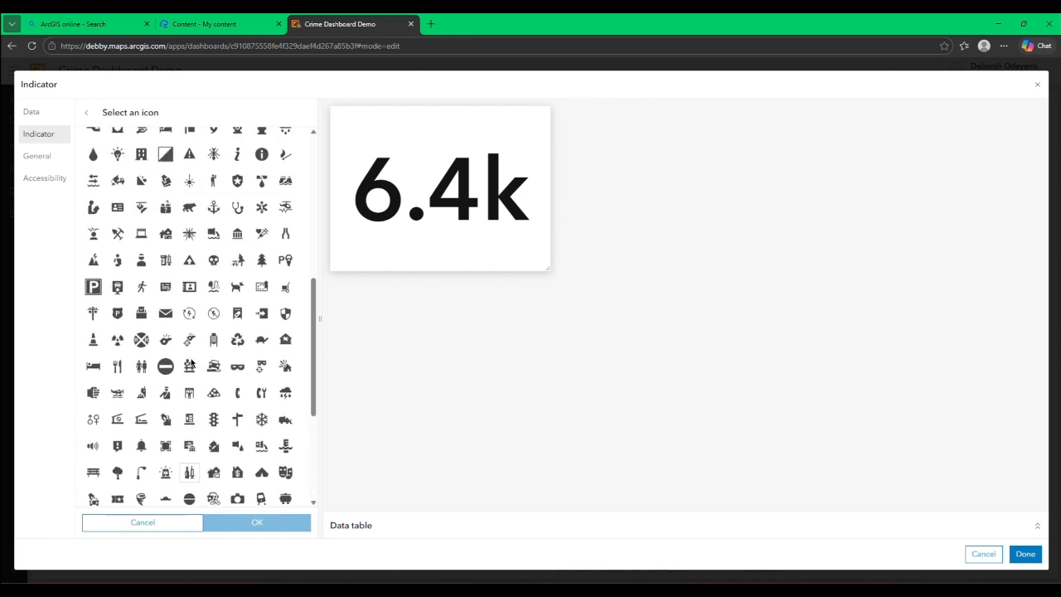
{"action": "scroll", "coordinate": [184, 301], "scroll_direction": "up", "scroll_amount": 1}
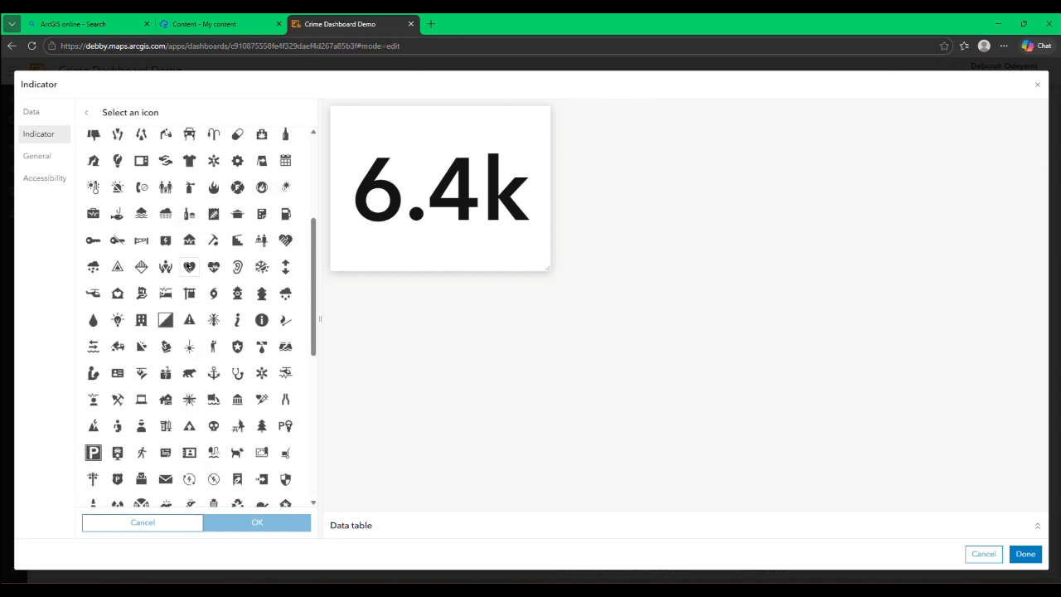
{"action": "scroll", "coordinate": [184, 385], "scroll_direction": "down", "scroll_amount": 2}
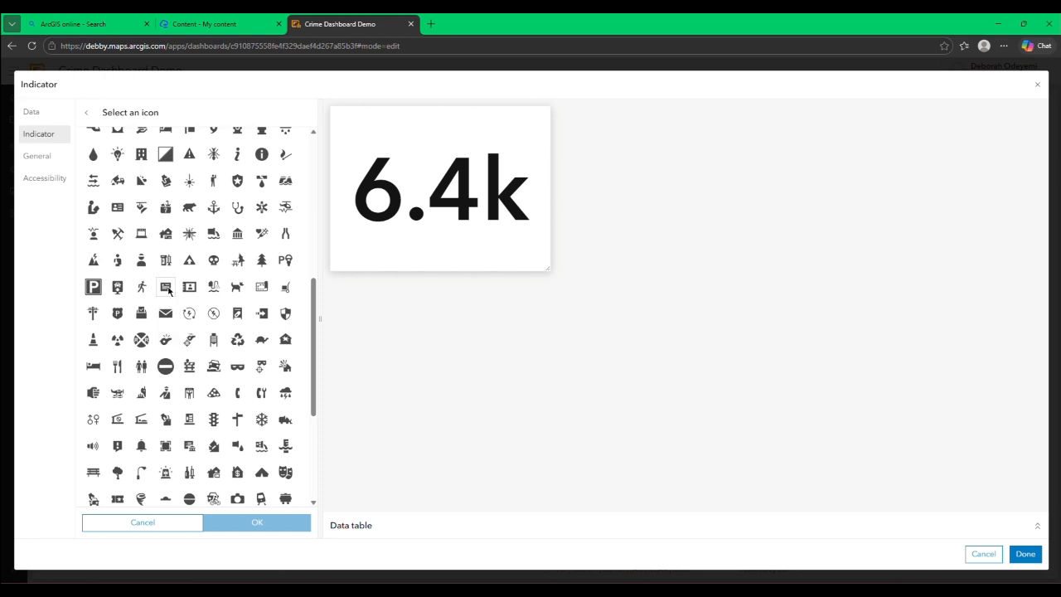
{"action": "left_click", "coordinate": [215, 262]}
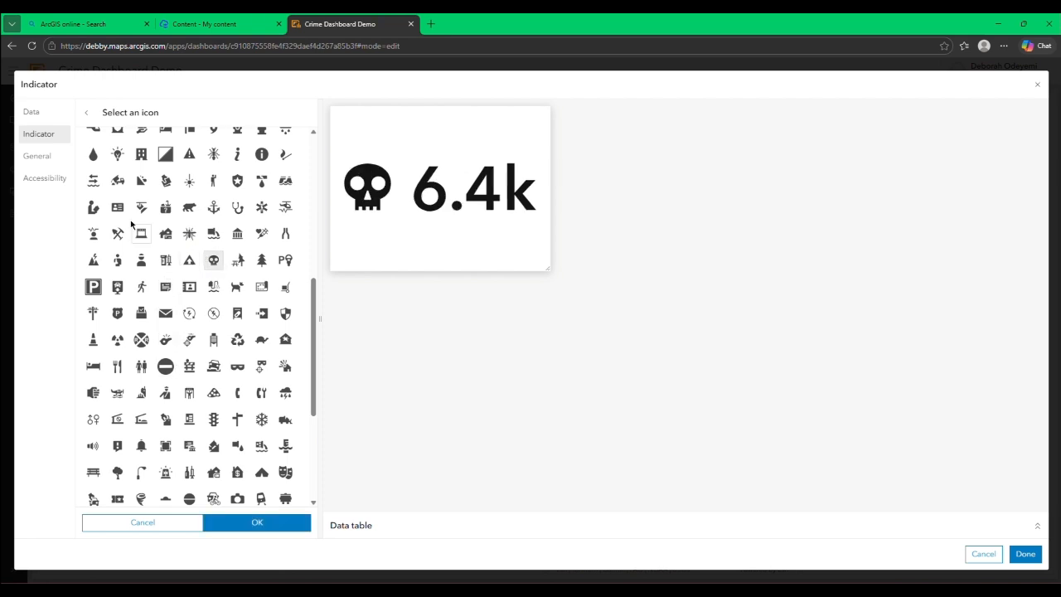
{"action": "left_click", "coordinate": [237, 530]}
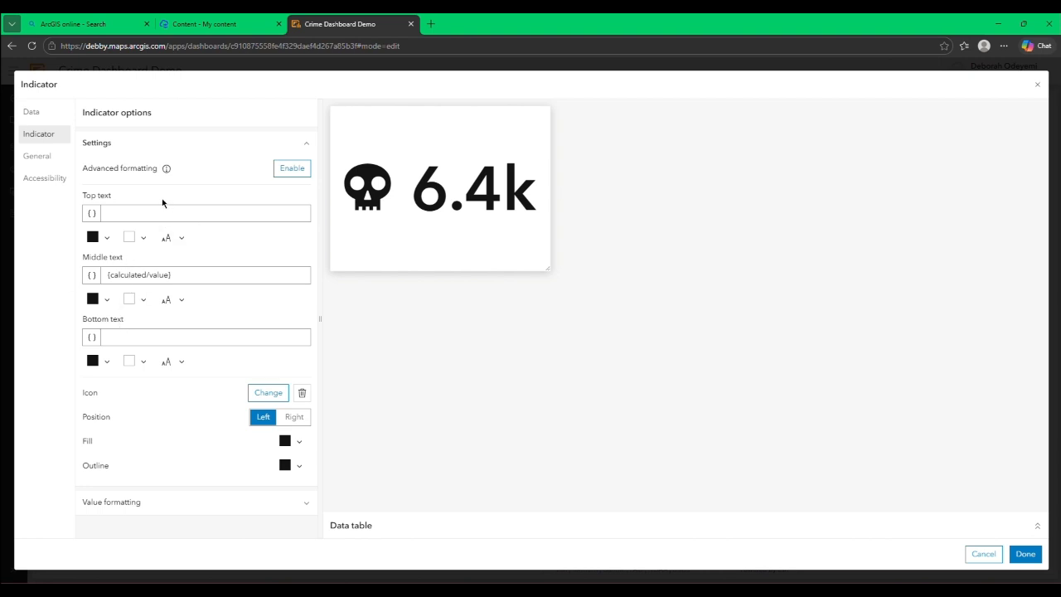
Step: Set the indicator's top text to "Number of Death"
{"action": "left_click", "coordinate": [118, 215]}
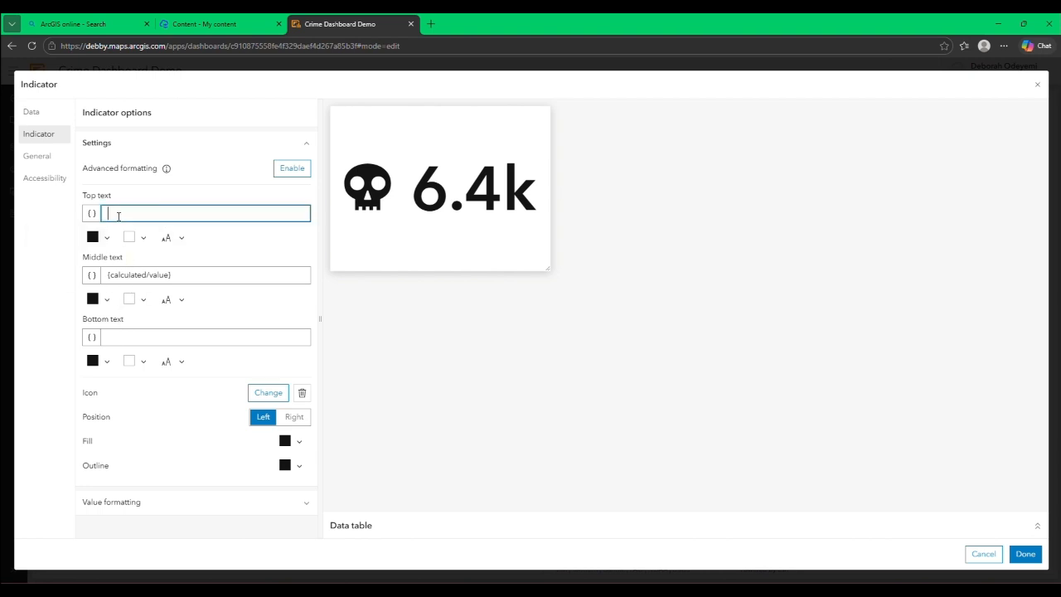
{"action": "type", "text": "No"}
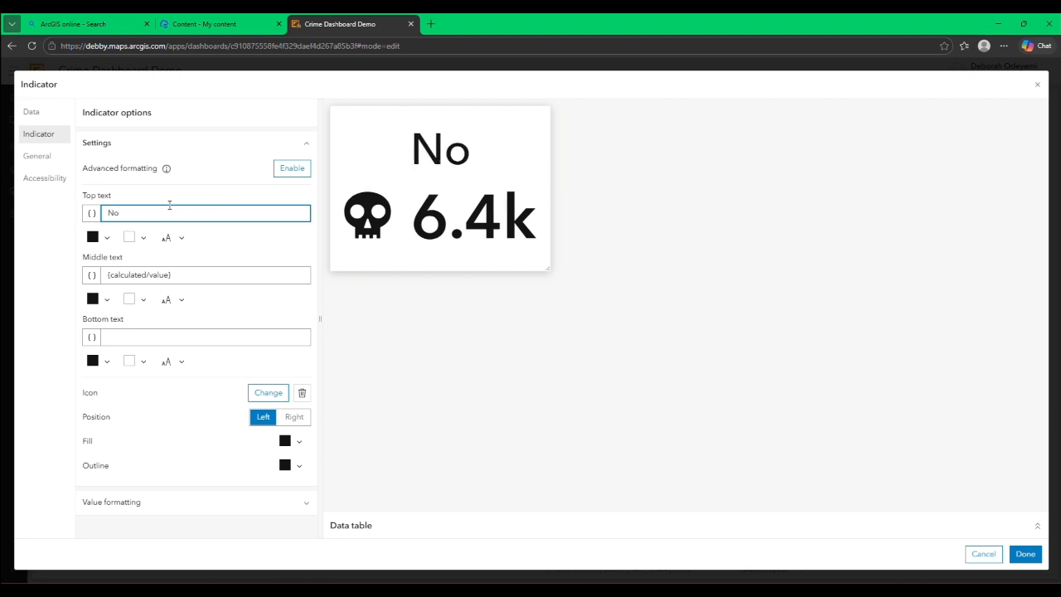
{"action": "key", "text": "BackSpace"}
{"action": "type", "text": "umber od"}
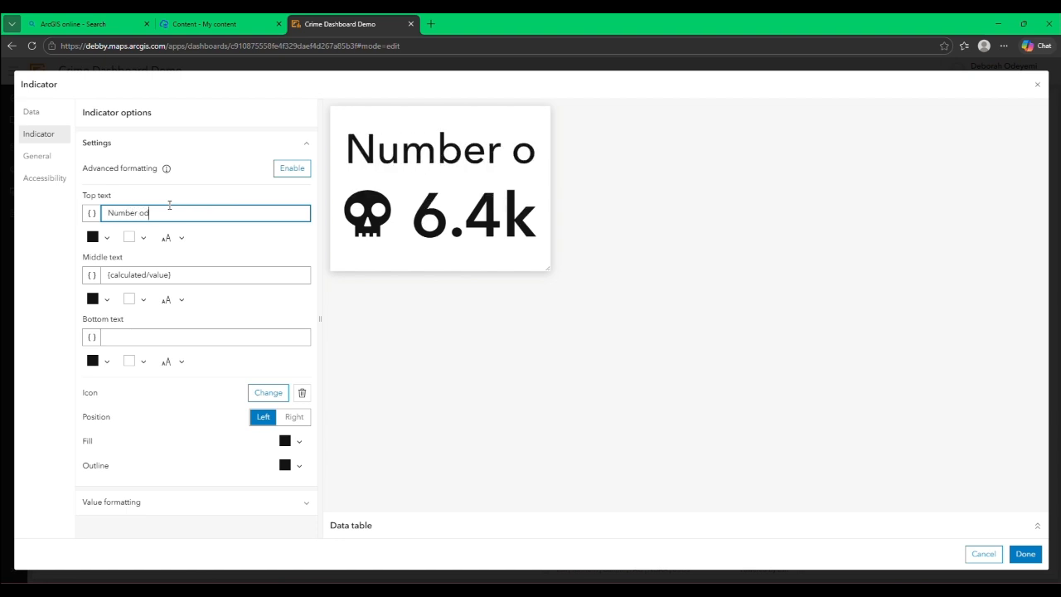
{"action": "key", "text": "BackSpace"}
{"action": "type", "text": "f"}
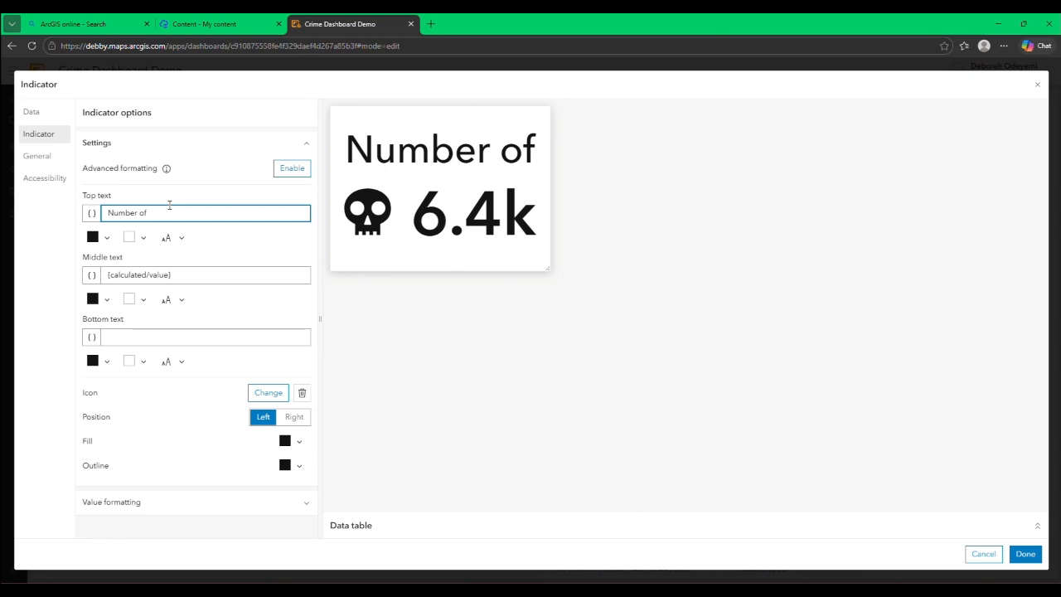
{"action": "type", "text": " Death"}
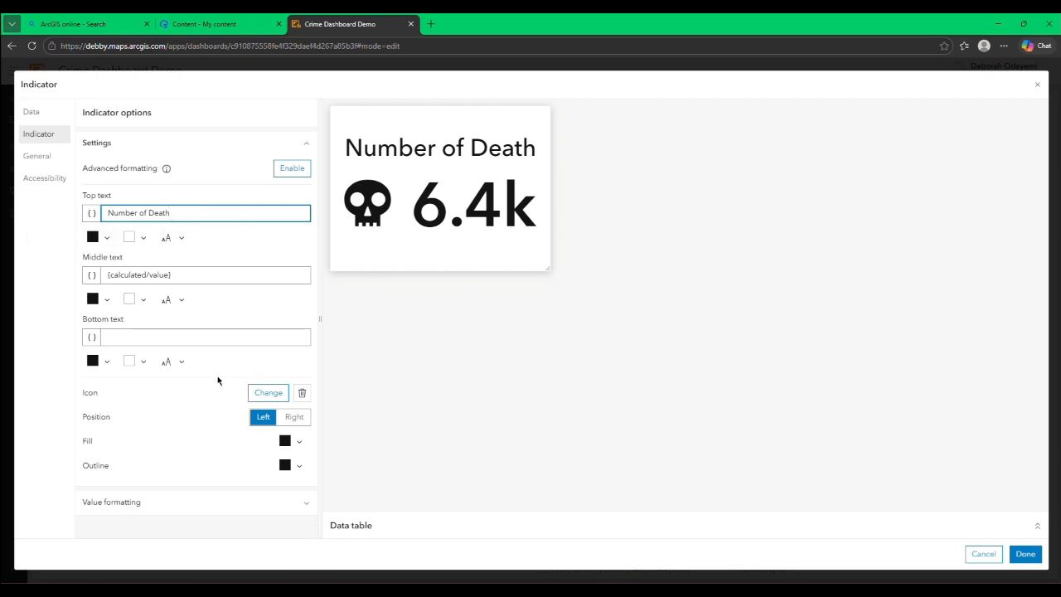
Step: Set the skull icon's fill colour to black (000000) and finish the indicator
{"action": "left_click", "coordinate": [284, 441]}
{"action": "left_click_drag", "start_coordinate": [262, 265], "coordinate": [143, 322]}
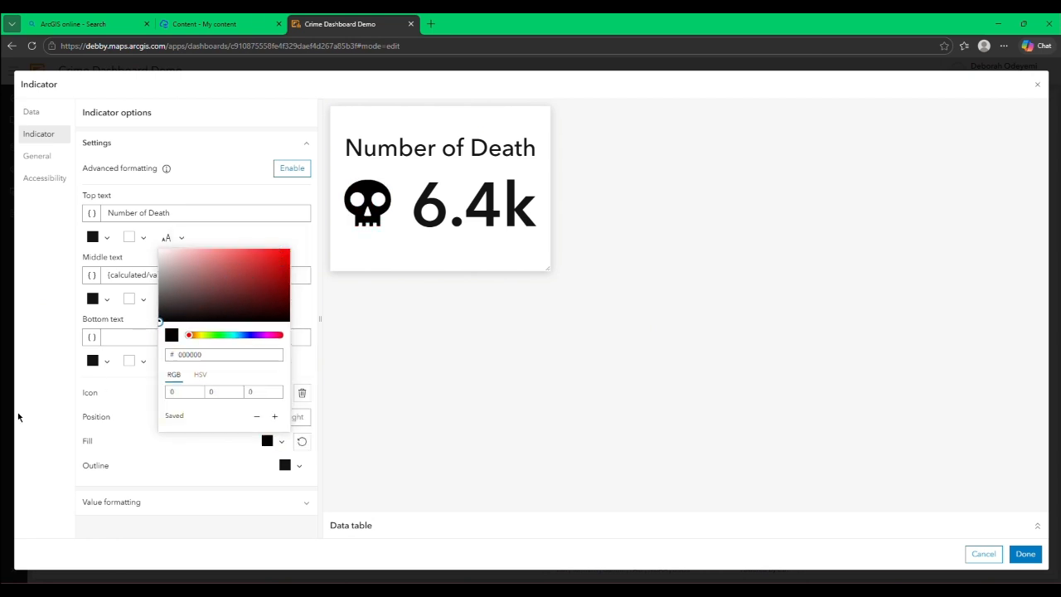
{"action": "left_click", "coordinate": [14, 438]}
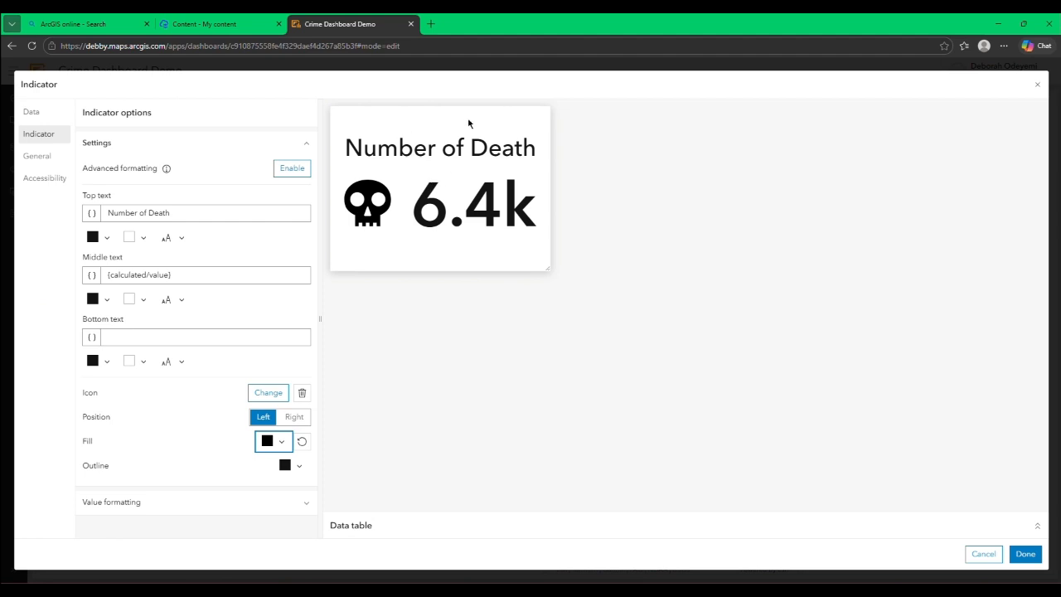
{"action": "left_click", "coordinate": [1031, 563]}
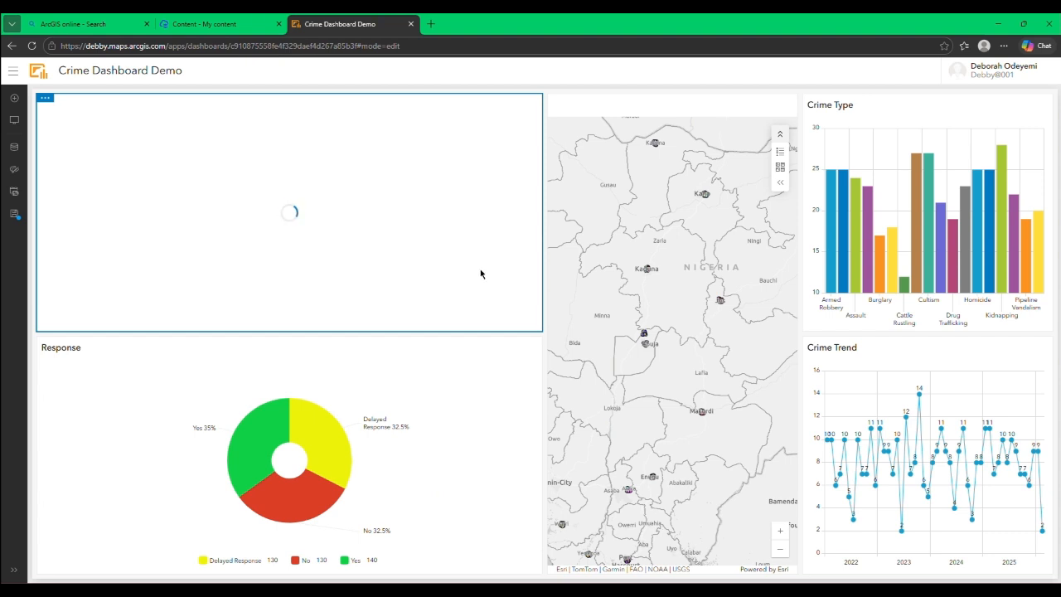
Step: Add a second indicator to the right of Number of Death, using the Crime Type layer as its data source
{"action": "left_click", "coordinate": [14, 97]}
{"action": "left_click", "coordinate": [529, 213]}
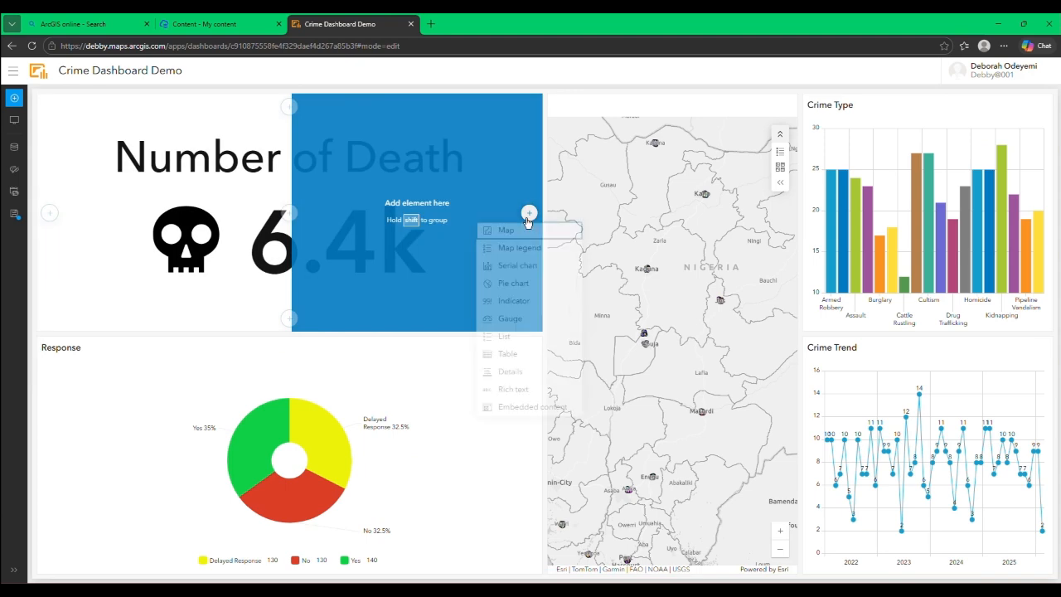
{"action": "left_click", "coordinate": [505, 302]}
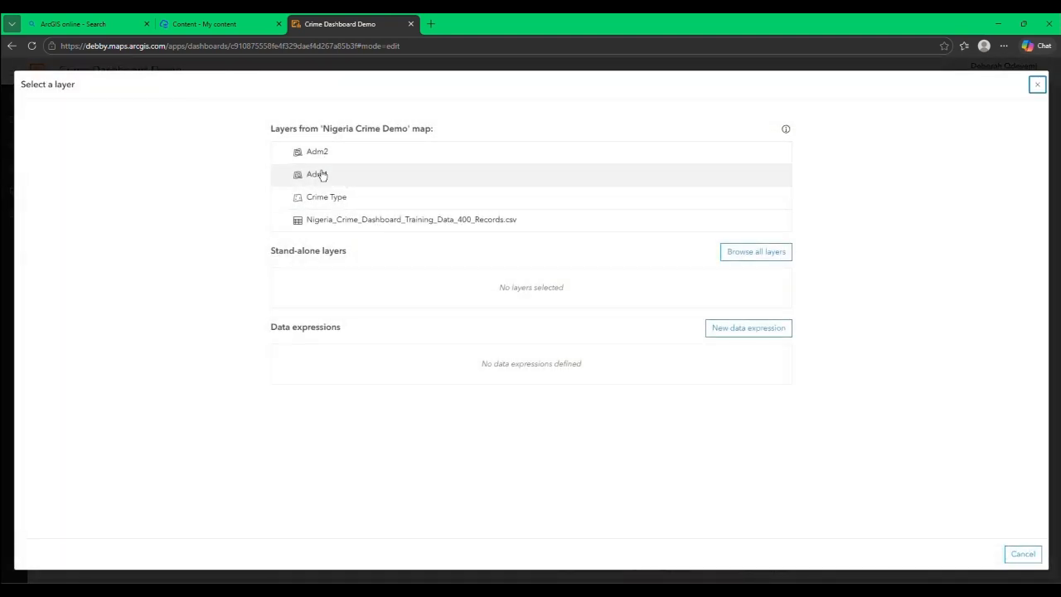
{"action": "left_click", "coordinate": [327, 196]}
Step: Set the new indicator to show the Sum statistic of the Number_Injured field
{"action": "left_click", "coordinate": [275, 326]}
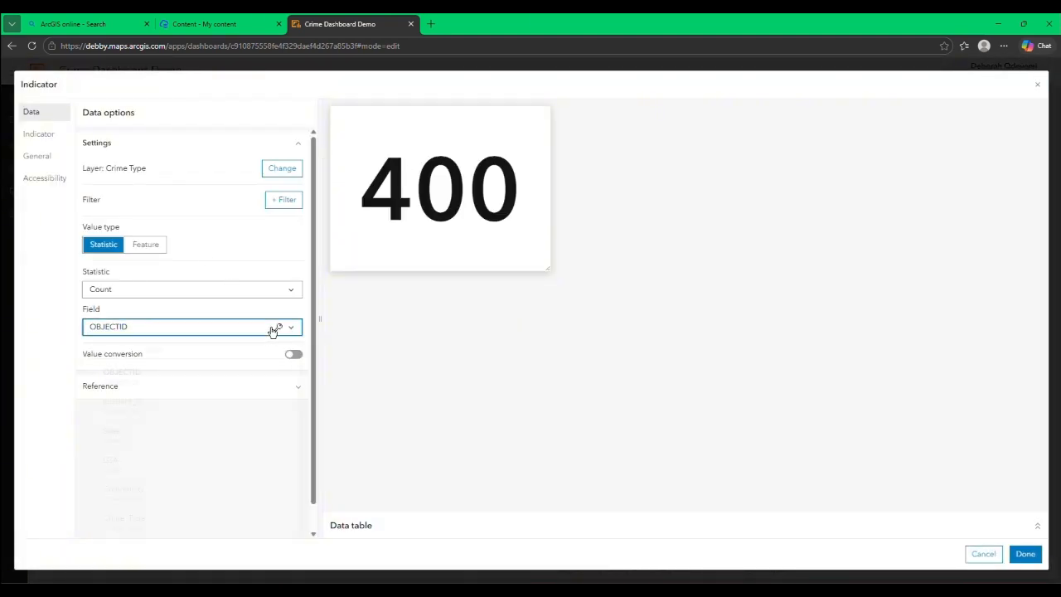
{"action": "scroll", "coordinate": [233, 402], "scroll_direction": "down", "scroll_amount": 3}
{"action": "scroll", "coordinate": [233, 405], "scroll_direction": "down", "scroll_amount": 2}
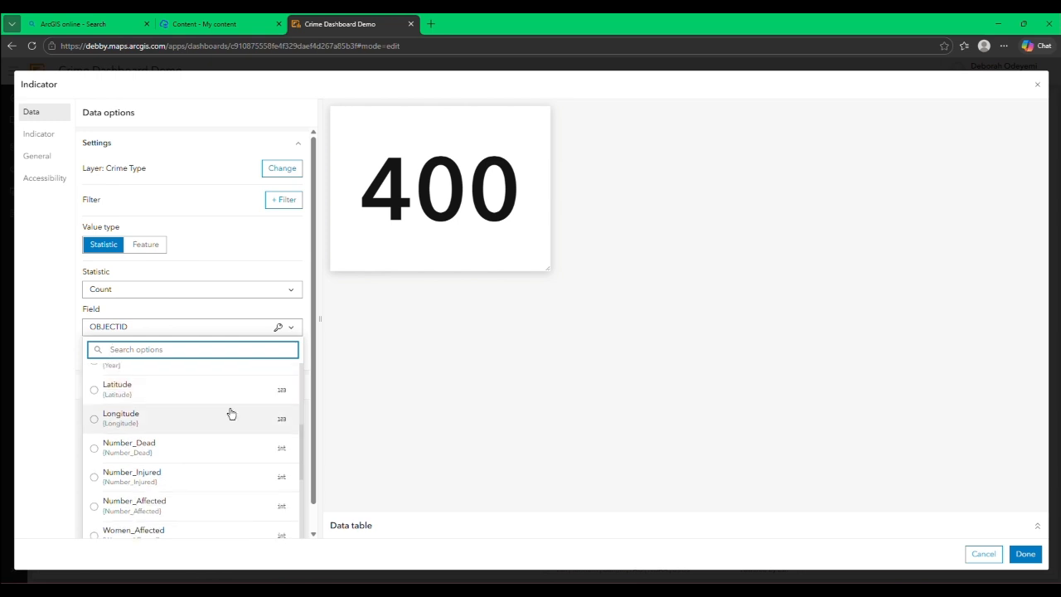
{"action": "left_click", "coordinate": [206, 473]}
{"action": "left_click", "coordinate": [229, 288]}
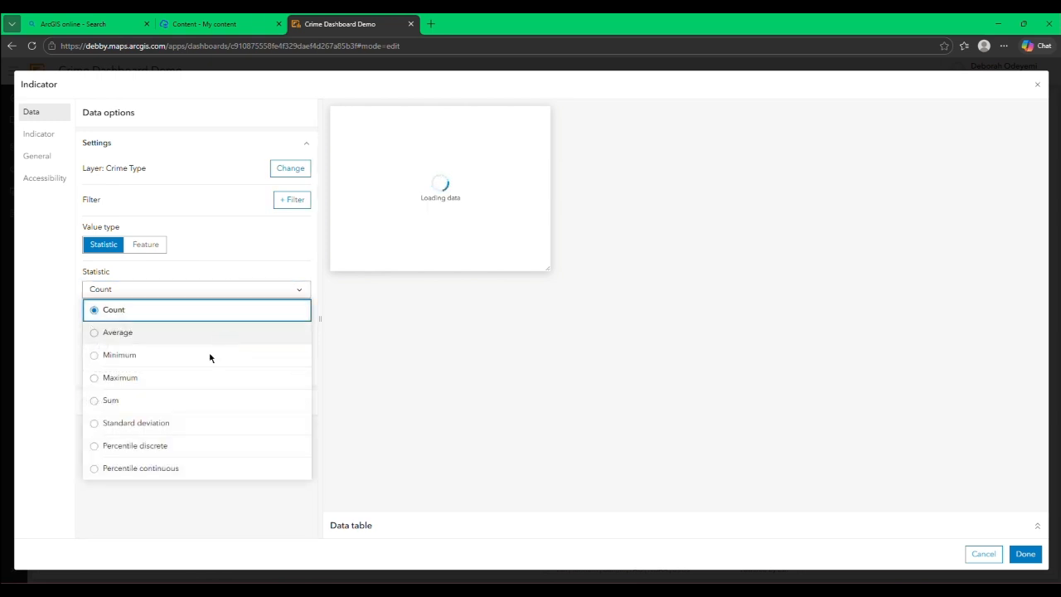
{"action": "left_click", "coordinate": [185, 403]}
Step: Add the injured-person icon with an arm in a sling from the Solutions category to the indicator
{"action": "left_click", "coordinate": [54, 135]}
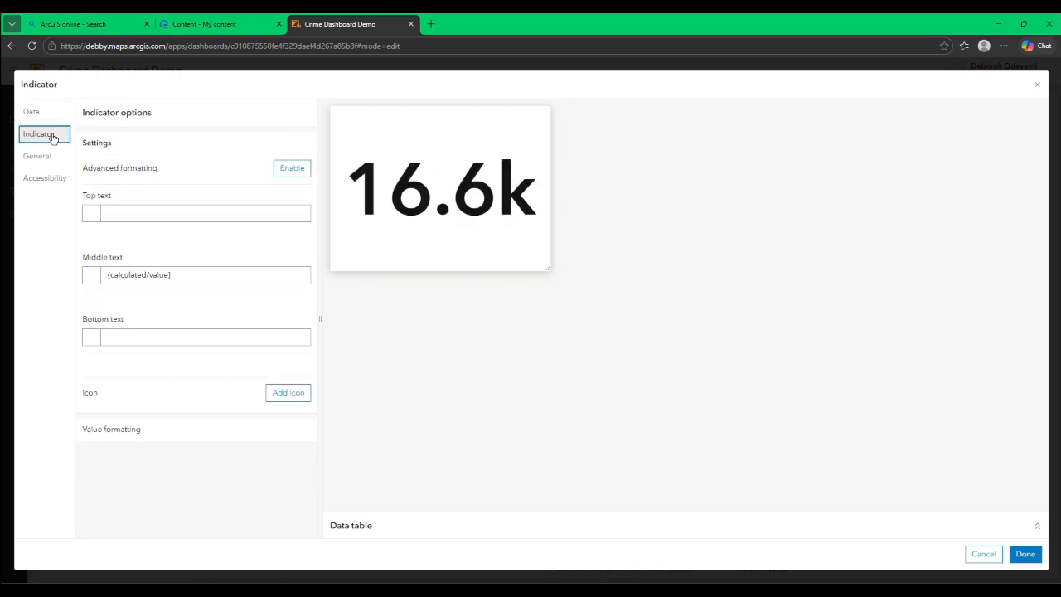
{"action": "left_click", "coordinate": [306, 394]}
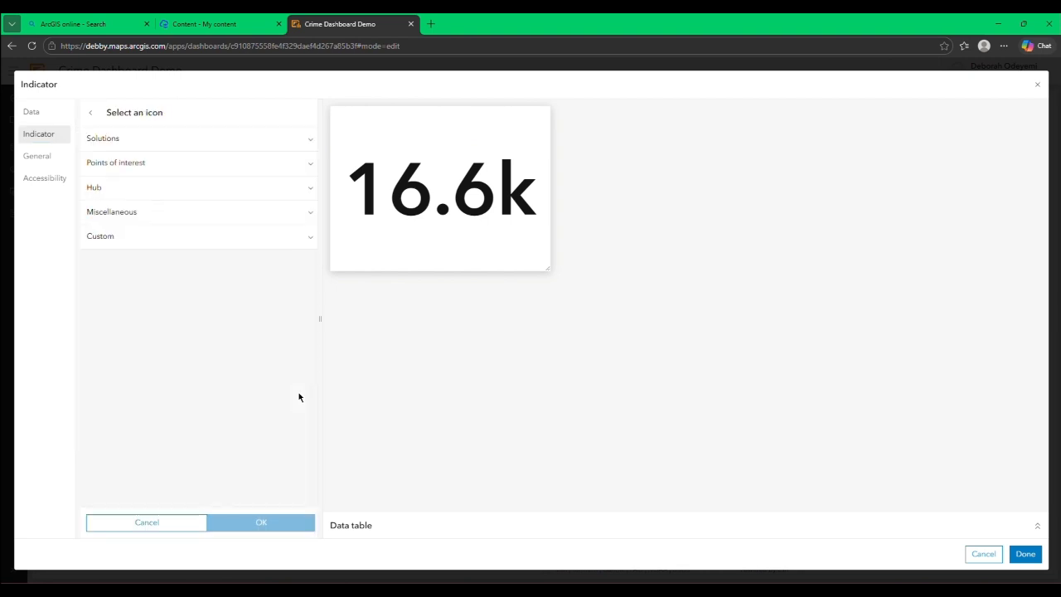
{"action": "left_click", "coordinate": [243, 147]}
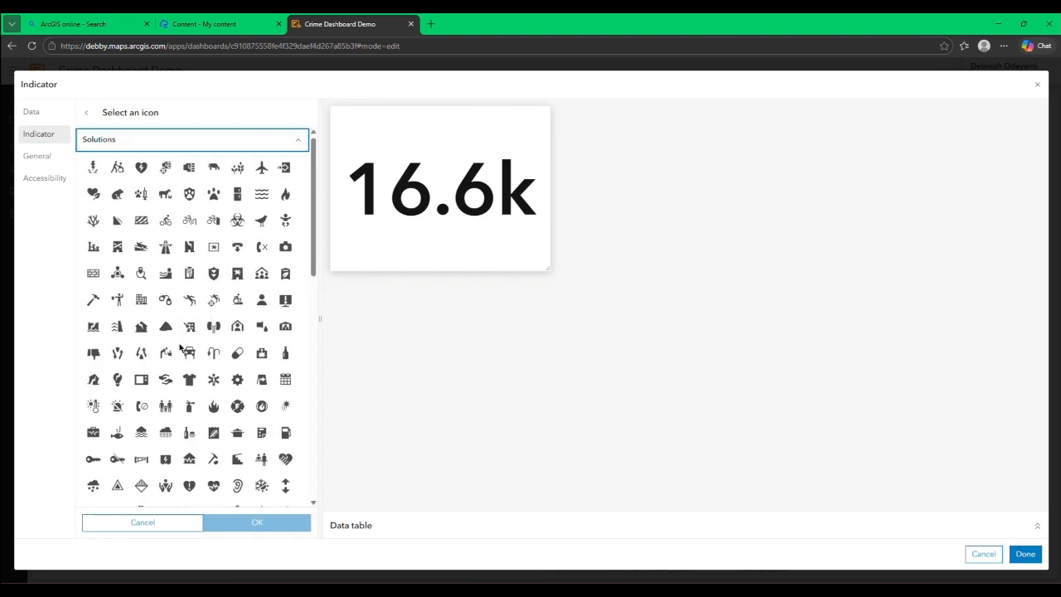
{"action": "scroll", "coordinate": [177, 349], "scroll_direction": "down", "scroll_amount": 5}
{"action": "scroll", "coordinate": [177, 348], "scroll_direction": "down", "scroll_amount": 2}
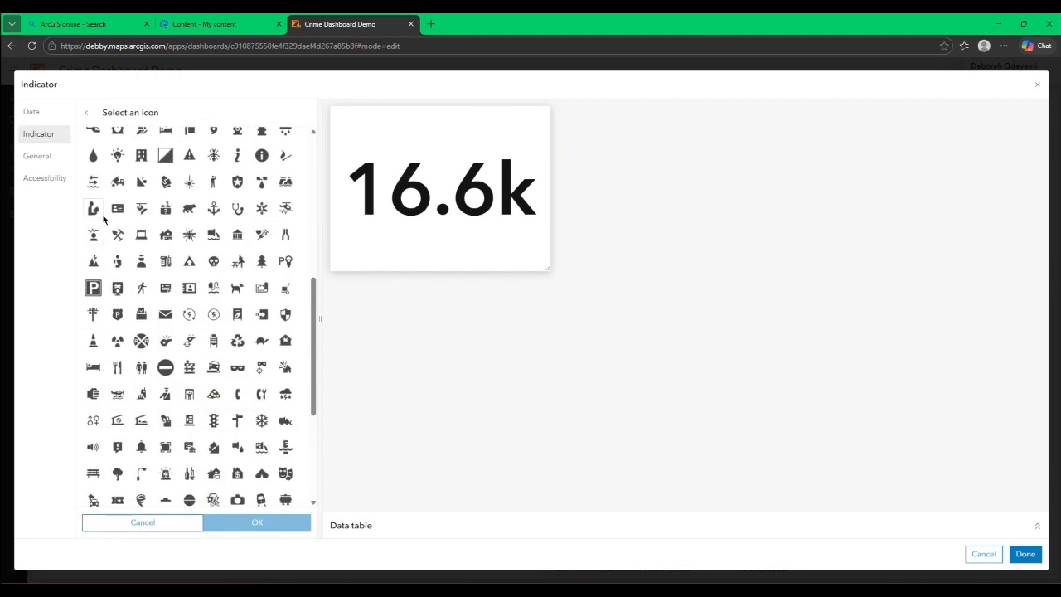
{"action": "left_click", "coordinate": [119, 261]}
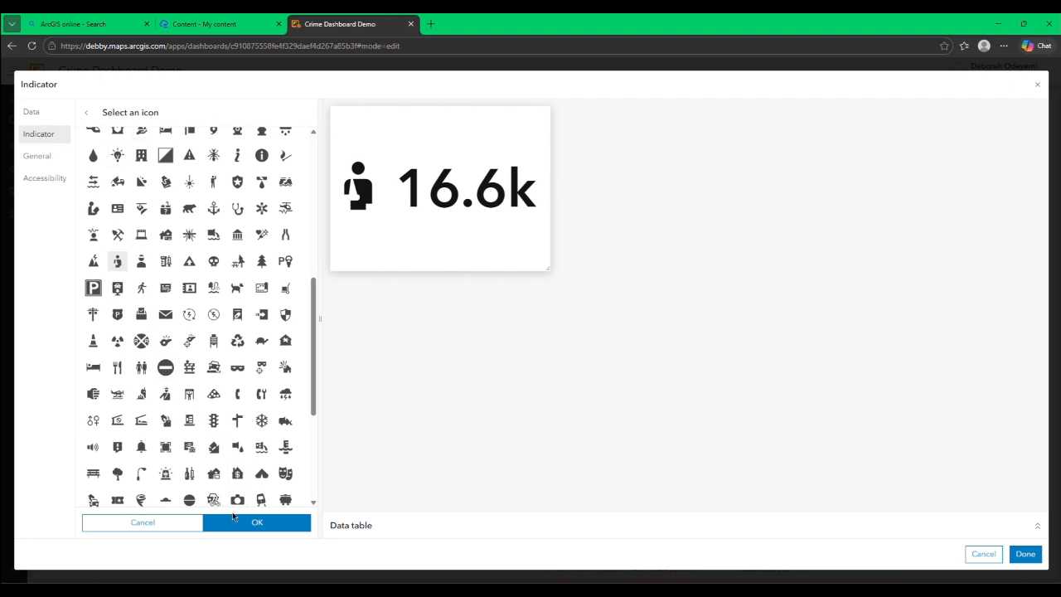
{"action": "left_click", "coordinate": [267, 522]}
Step: Set the indicator's top text to "Number of Injured" and finish the indicator
{"action": "left_click", "coordinate": [155, 214]}
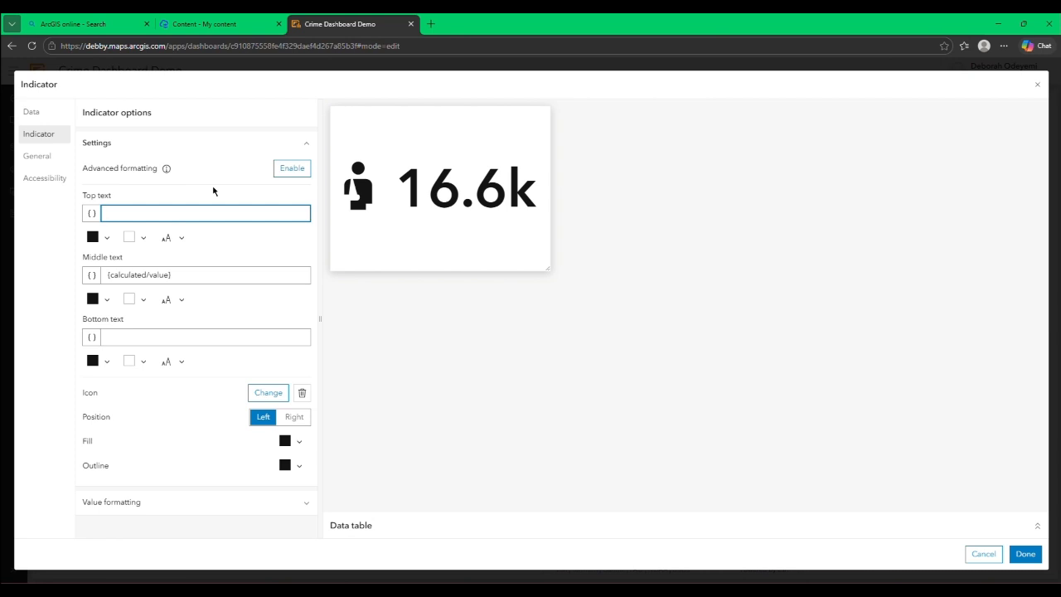
{"action": "type", "text": "Number o"}
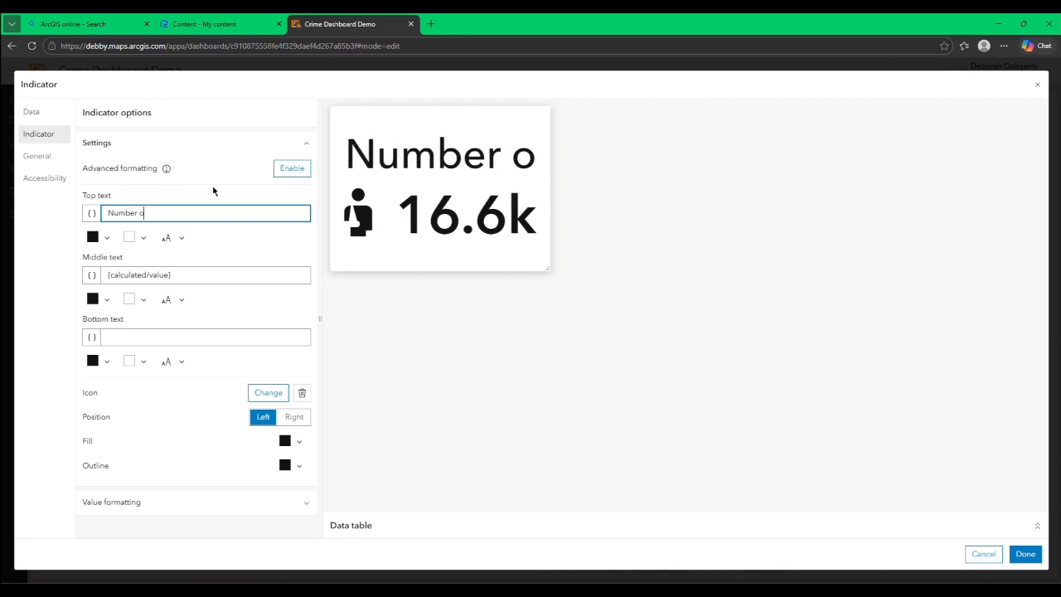
{"action": "type", "text": "f Inju"}
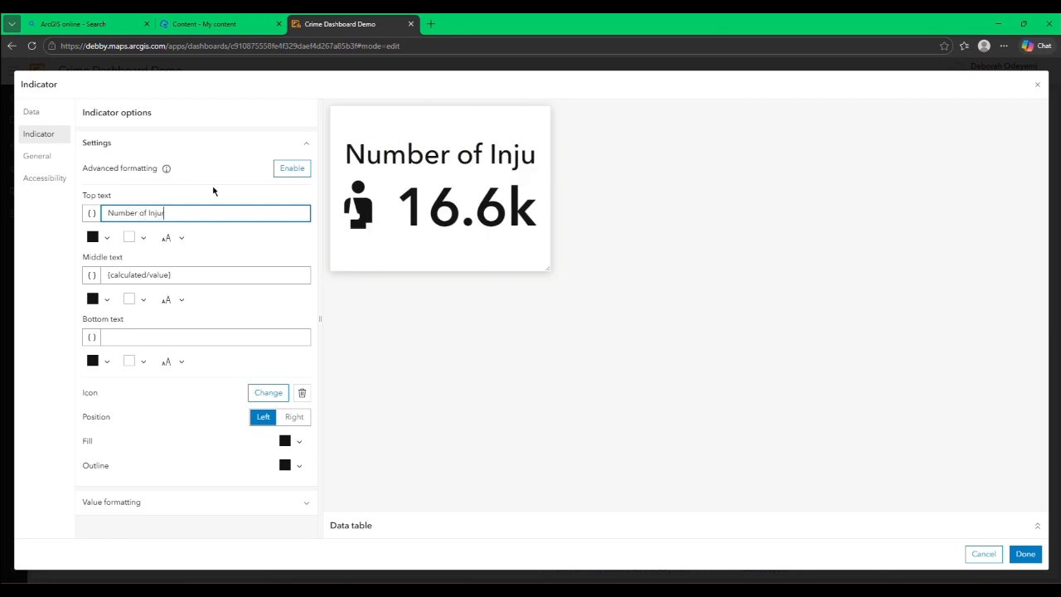
{"action": "type", "text": "red"}
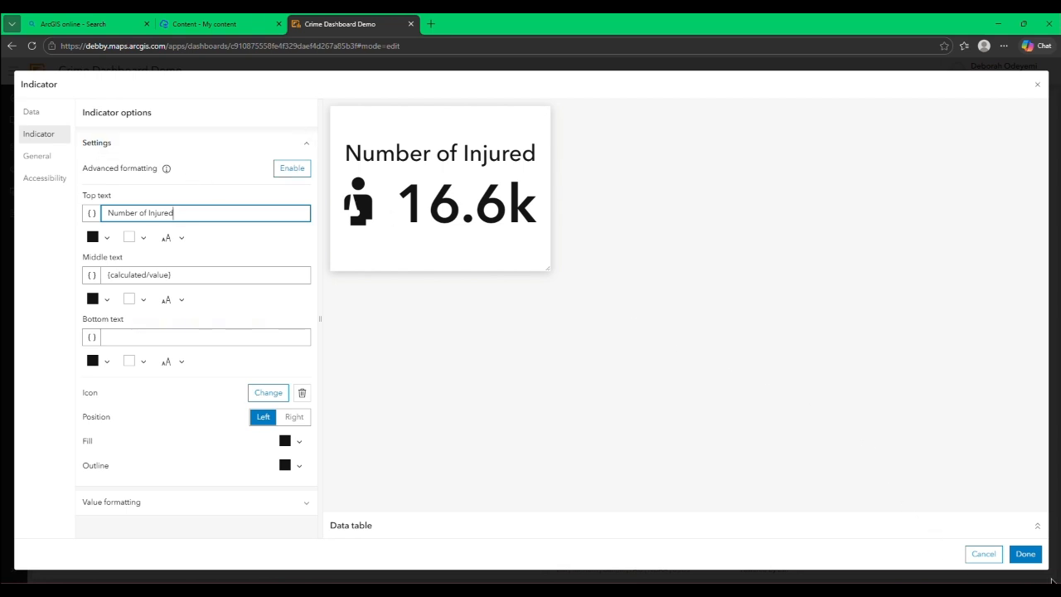
{"action": "left_click", "coordinate": [1027, 554]}
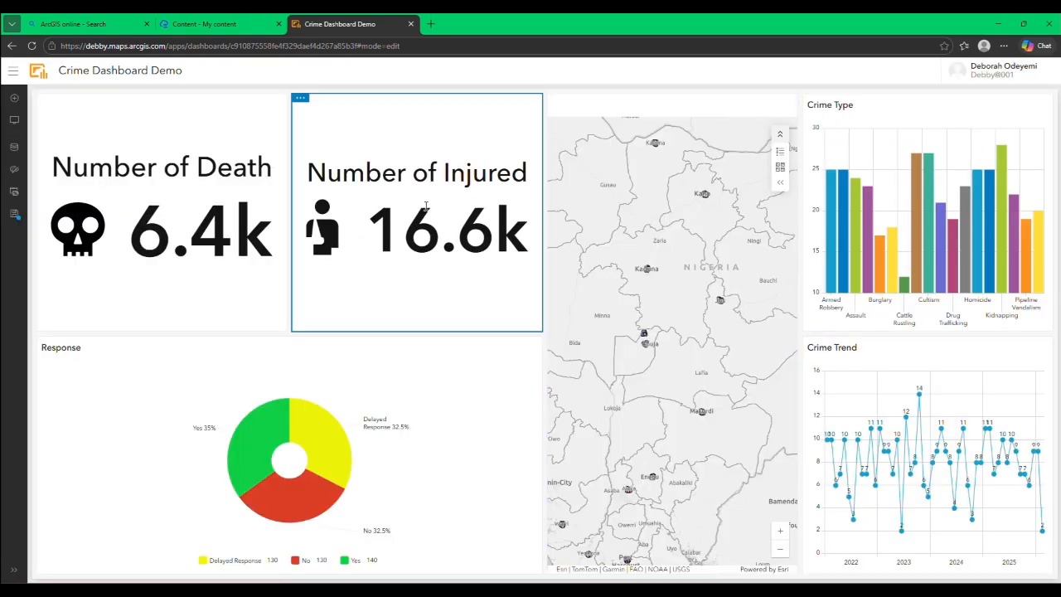
Step: Add an indicator below Number of Death based on the Crime Type layer and the Number_Affected field
{"action": "left_click", "coordinate": [14, 98]}
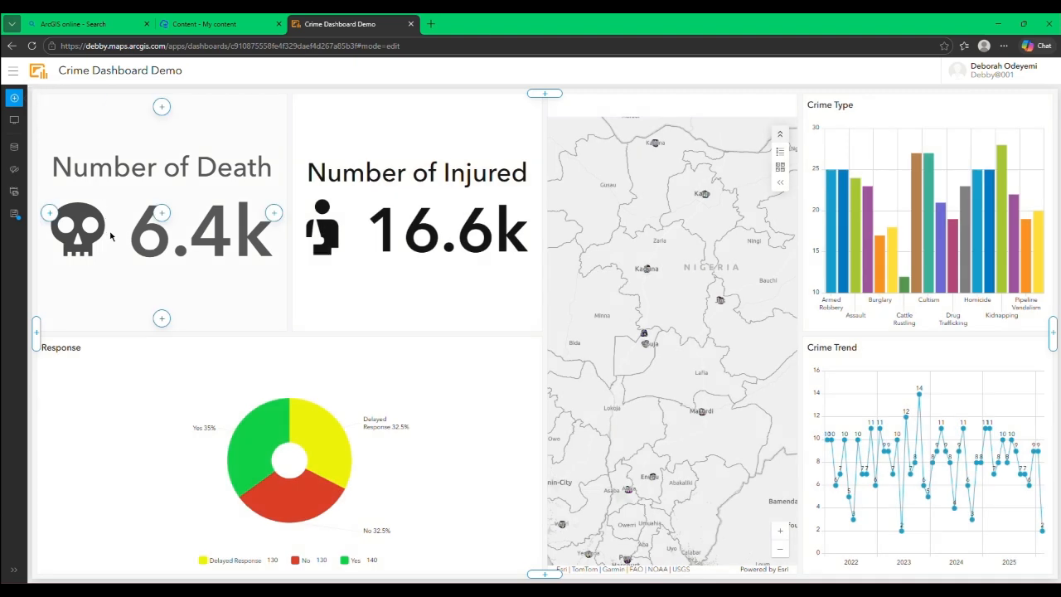
{"action": "left_click", "coordinate": [161, 319]}
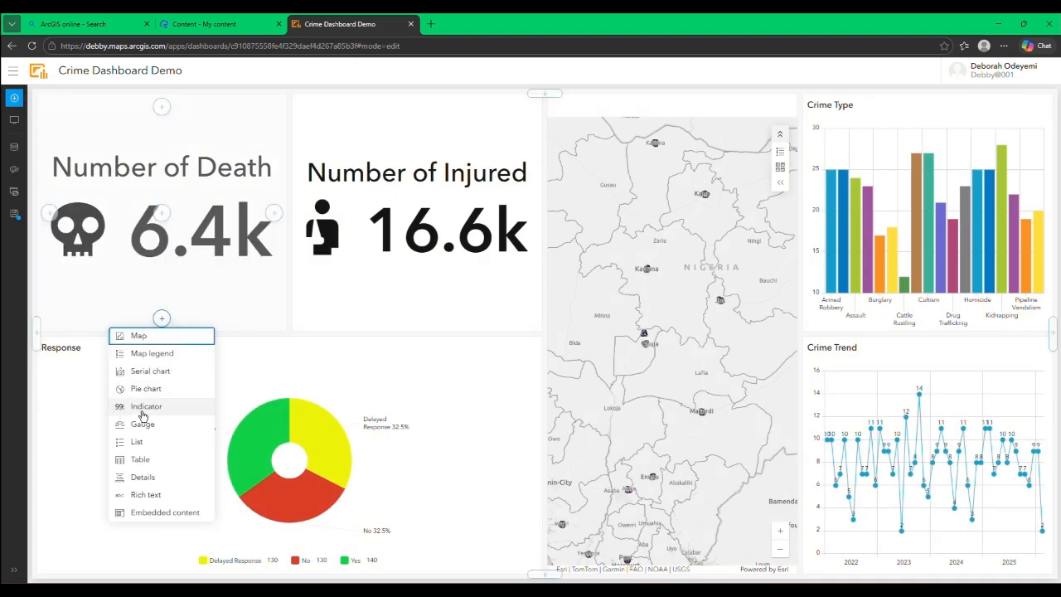
{"action": "left_click", "coordinate": [142, 406]}
{"action": "left_click", "coordinate": [357, 197]}
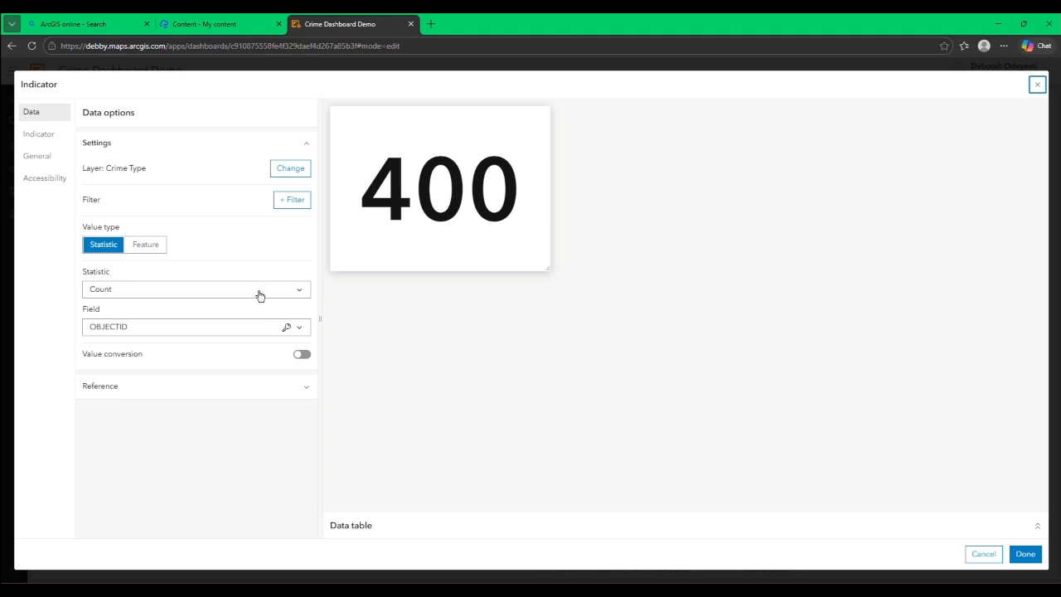
{"action": "left_click", "coordinate": [267, 327]}
{"action": "scroll", "coordinate": [244, 426], "scroll_direction": "down", "scroll_amount": 5}
{"action": "left_click", "coordinate": [175, 462]}
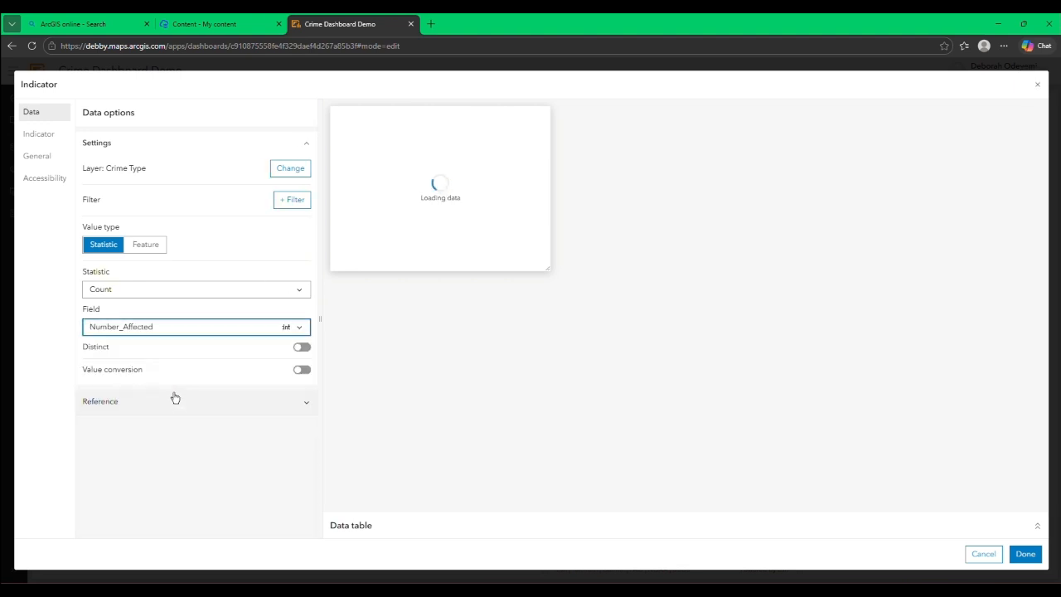
Step: Set the indicator's top text to "Number of Affected" and add the icon of a person with a pulse line overhead
{"action": "left_click", "coordinate": [39, 135]}
{"action": "left_click", "coordinate": [162, 213]}
{"action": "type", "text": "Number of Affected"}
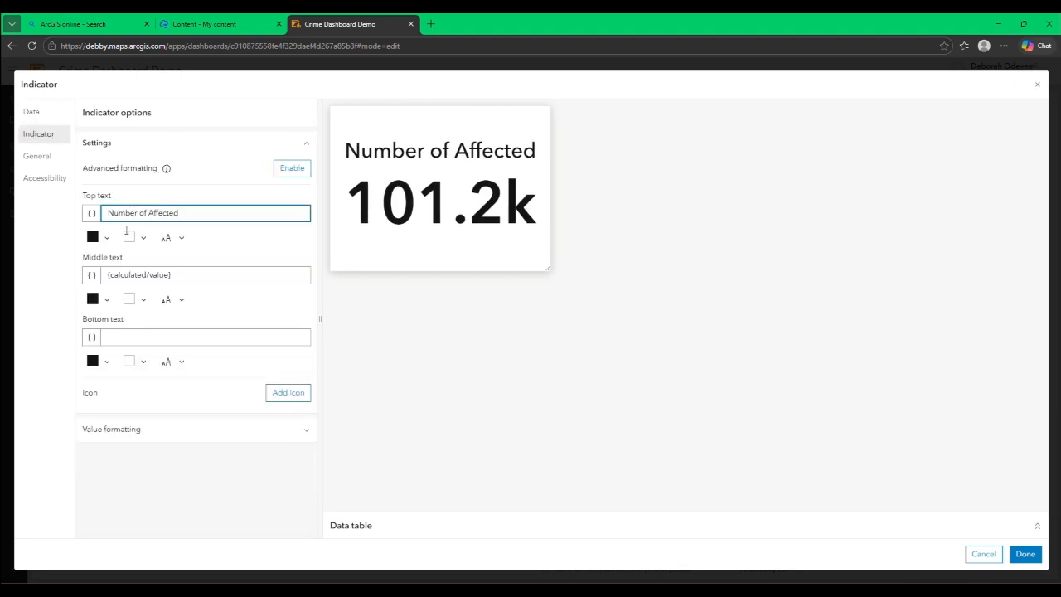
{"action": "left_click", "coordinate": [288, 392]}
{"action": "left_click", "coordinate": [213, 185]}
{"action": "left_click", "coordinate": [154, 400]}
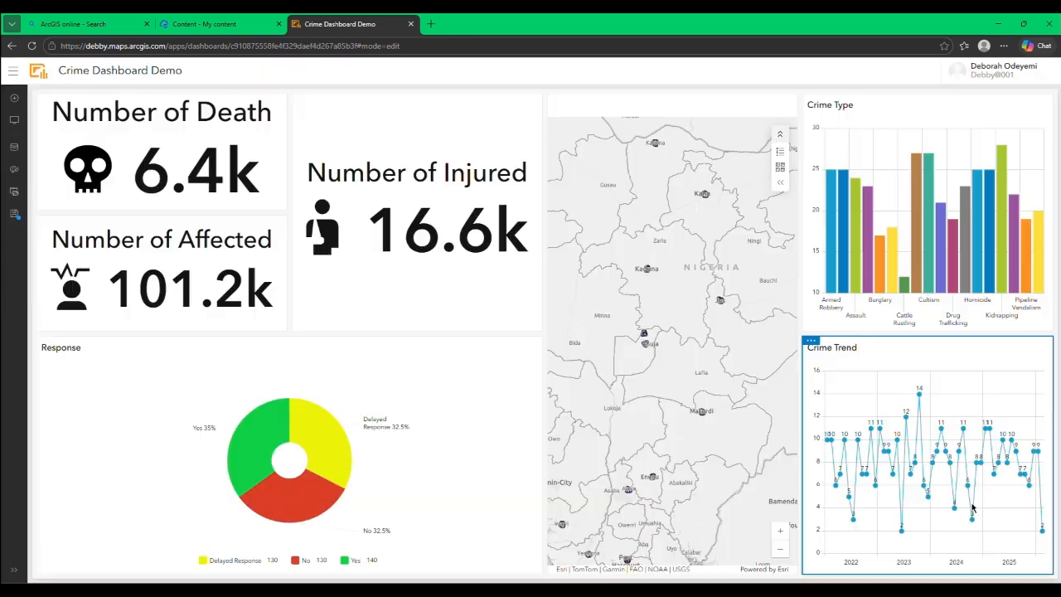
Step: Add an indicator below Number of Injured, using the Crime Type layer as its data source
{"action": "left_click", "coordinate": [14, 97]}
{"action": "left_click", "coordinate": [417, 317]}
{"action": "left_click", "coordinate": [401, 406]}
{"action": "left_click", "coordinate": [343, 199]}
Step: Set the indicator to show the Sum statistic of the field for affected women
{"action": "left_click", "coordinate": [192, 327]}
{"action": "scroll", "coordinate": [164, 472], "scroll_direction": "down", "scroll_amount": 2}
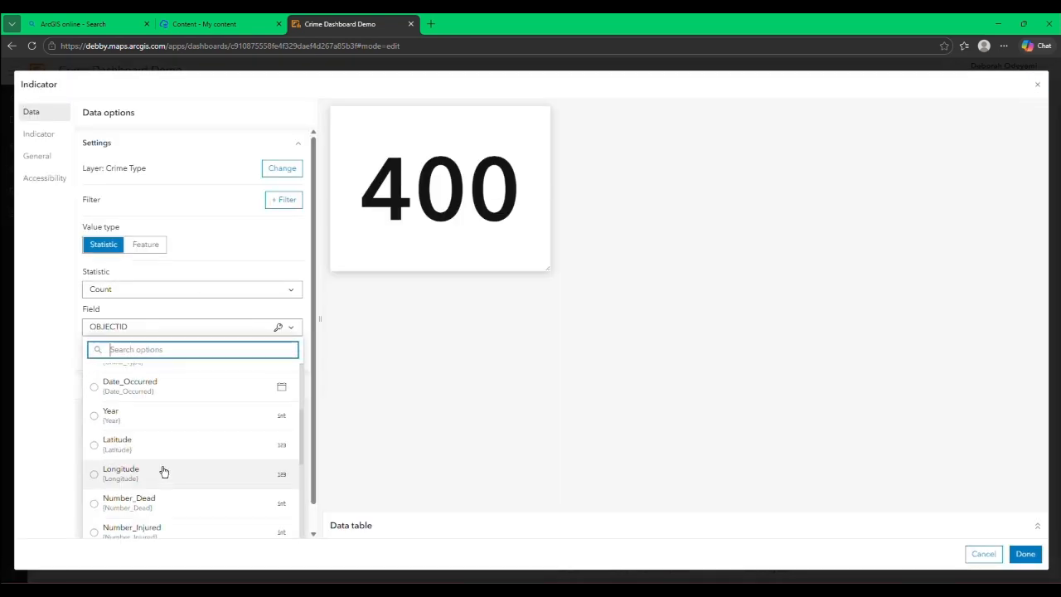
{"action": "left_click", "coordinate": [163, 472]}
{"action": "left_click", "coordinate": [191, 288]}
{"action": "left_click", "coordinate": [166, 400]}
Step: Enter "Affected Women (<60)" as the indicator's header title
{"action": "left_click", "coordinate": [37, 156]}
{"action": "left_click", "coordinate": [143, 180]}
{"action": "type", "text": "Affected Women"}
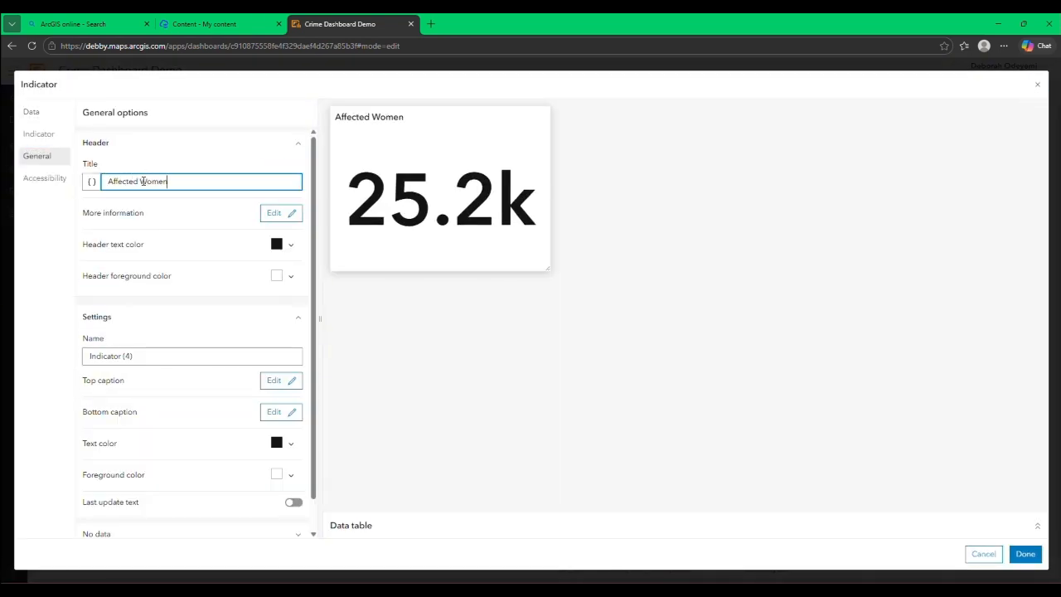
{"action": "type", "text": " (>60)"}
Step: Move the "Affected Women (<60)" text from the header title to the indicator's top text and finish the indicator
{"action": "left_click_drag", "start_coordinate": [193, 181], "coordinate": [76, 184]}
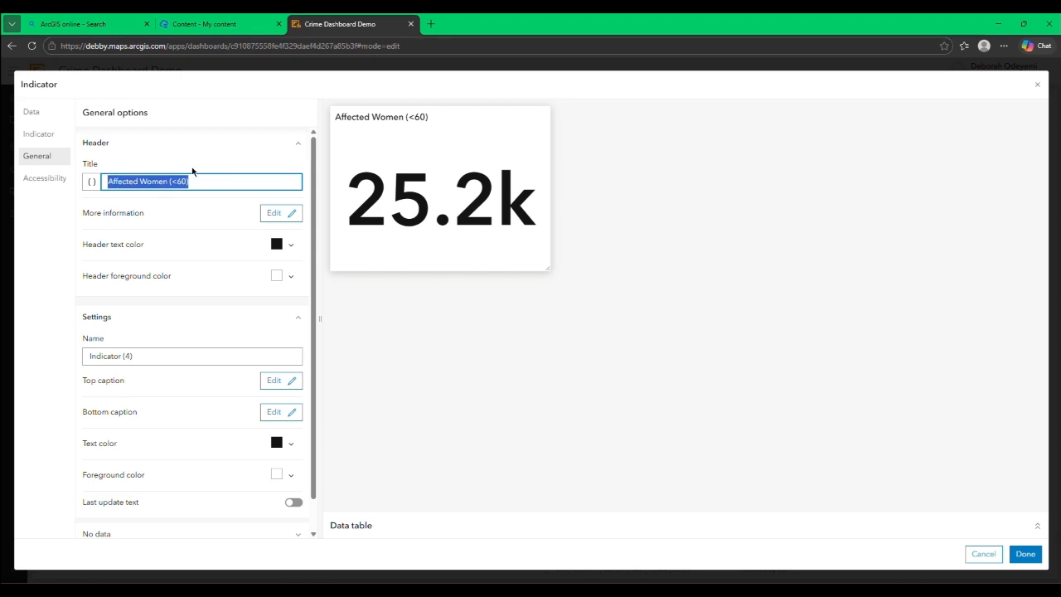
{"action": "key", "text": "ctrl+x"}
{"action": "left_click", "coordinate": [39, 134]}
{"action": "left_click", "coordinate": [121, 213]}
{"action": "key", "text": "ctrl+v"}
{"action": "left_click", "coordinate": [1026, 554]}
Step: Add an indicator below Number of Affected showing the Sum of the affected-men field from the Crime Type layer
{"action": "left_click", "coordinate": [156, 313]}
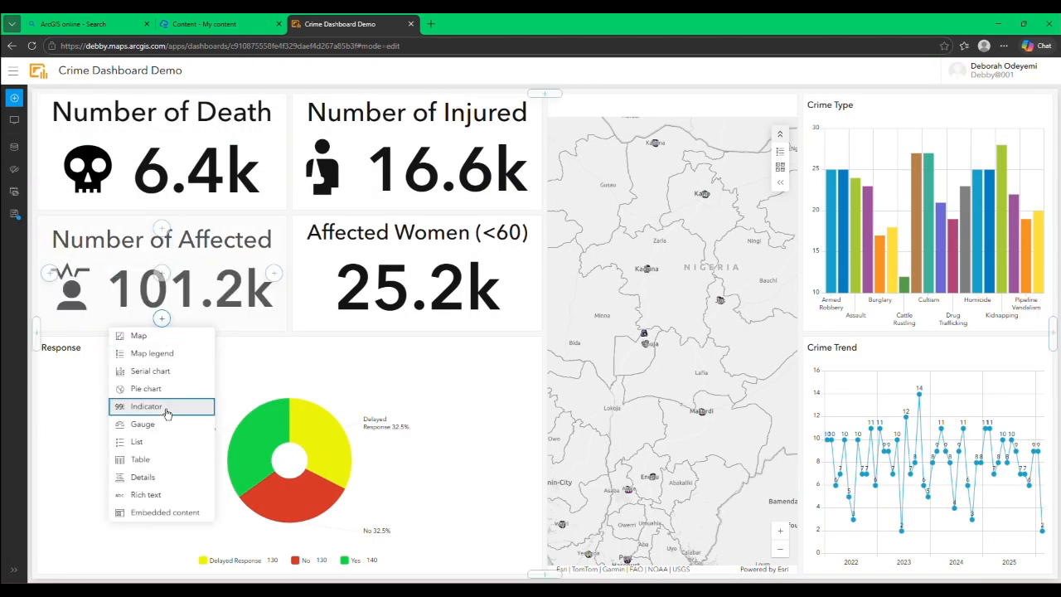
{"action": "left_click", "coordinate": [149, 407]}
{"action": "left_click", "coordinate": [196, 327]}
{"action": "scroll", "coordinate": [163, 467], "scroll_direction": "down", "scroll_amount": 1}
{"action": "left_click", "coordinate": [166, 478]}
{"action": "left_click", "coordinate": [195, 289]}
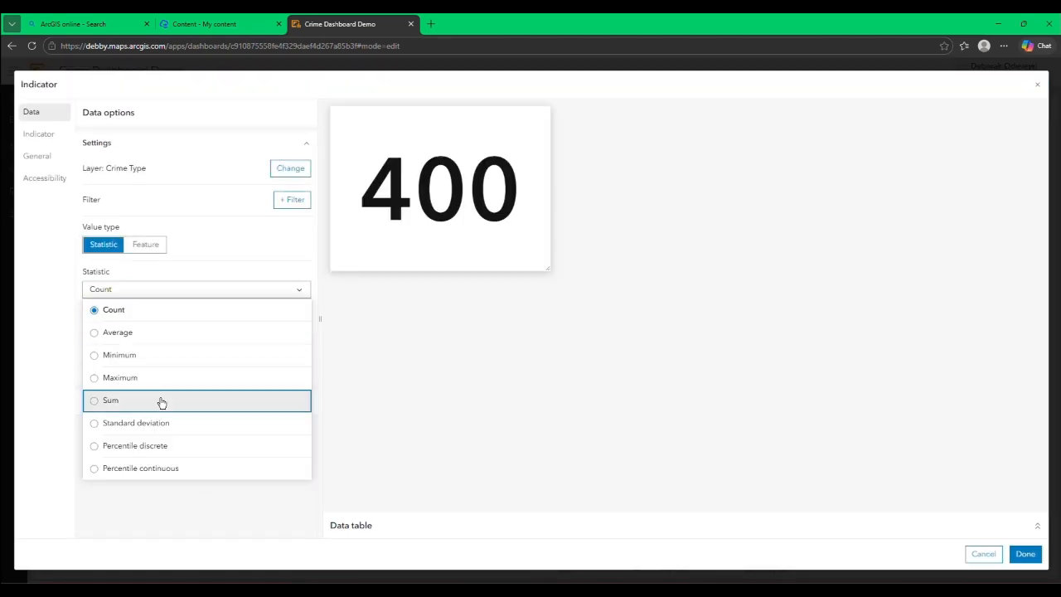
{"action": "left_click", "coordinate": [161, 403]}
Step: Set the indicator's top text to "Men Affected" and finish the indicator
{"action": "left_click", "coordinate": [39, 134]}
{"action": "left_click", "coordinate": [173, 214]}
{"action": "type", "text": "Men Affected"}
{"action": "left_click", "coordinate": [1026, 553]}
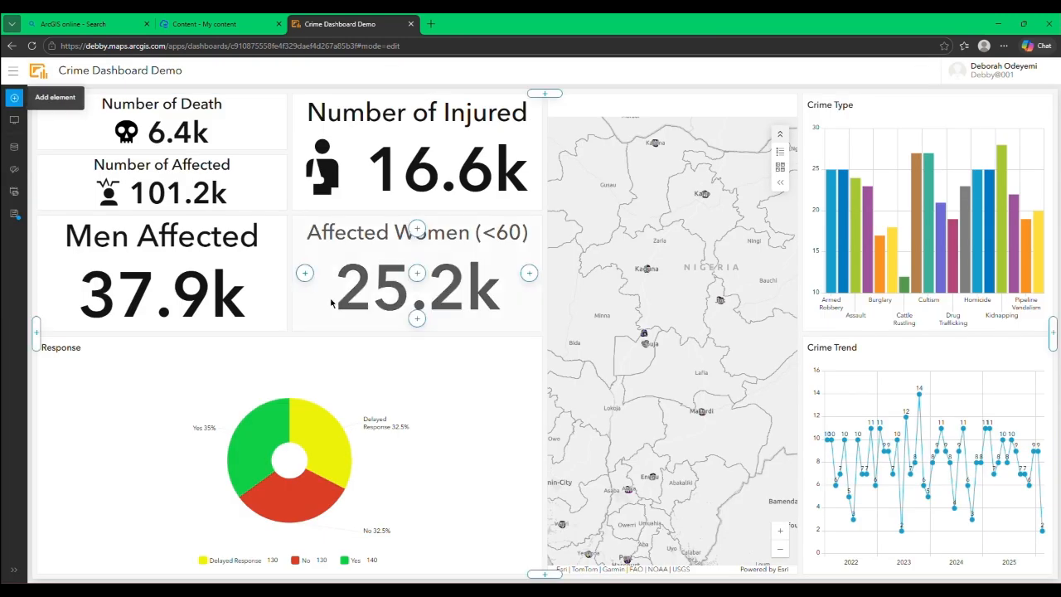
Step: Add an indicator below Affected Women (<60) showing the Sum of the affected-children field from the Crime Type layer
{"action": "left_click", "coordinate": [417, 317]}
{"action": "left_click", "coordinate": [410, 410]}
{"action": "left_click", "coordinate": [341, 199]}
{"action": "left_click", "coordinate": [196, 327]}
{"action": "left_click", "coordinate": [170, 489]}
{"action": "left_click", "coordinate": [197, 289]}
{"action": "left_click", "coordinate": [158, 401]}
Step: Set the indicator's top text to "Children Affected" and finish the indicator
{"action": "left_click", "coordinate": [39, 135]}
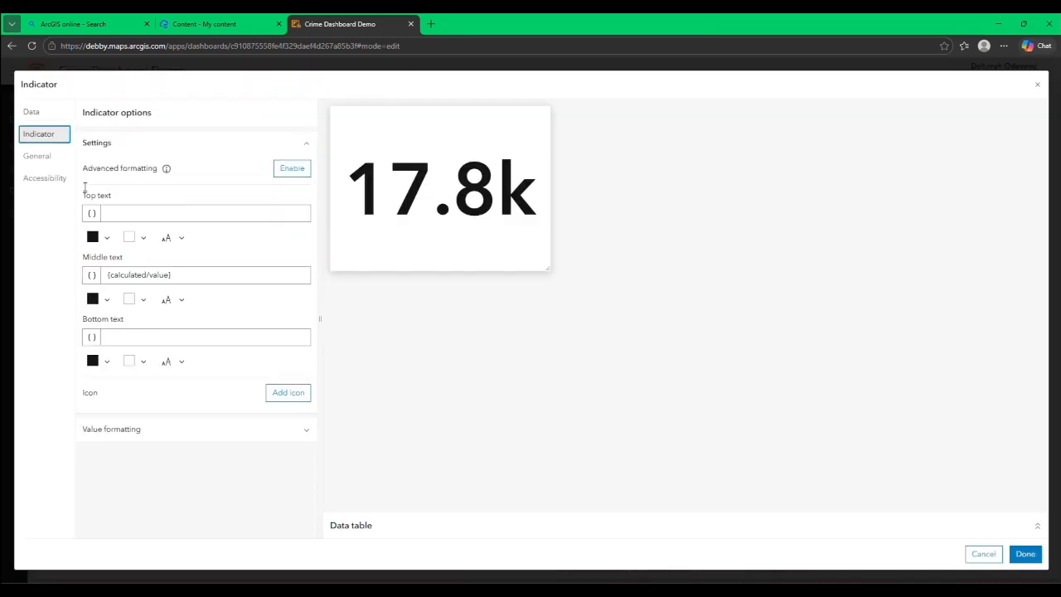
{"action": "left_click", "coordinate": [133, 214]}
{"action": "type", "text": "Children Affected"}
{"action": "left_click", "coordinate": [1025, 554]}
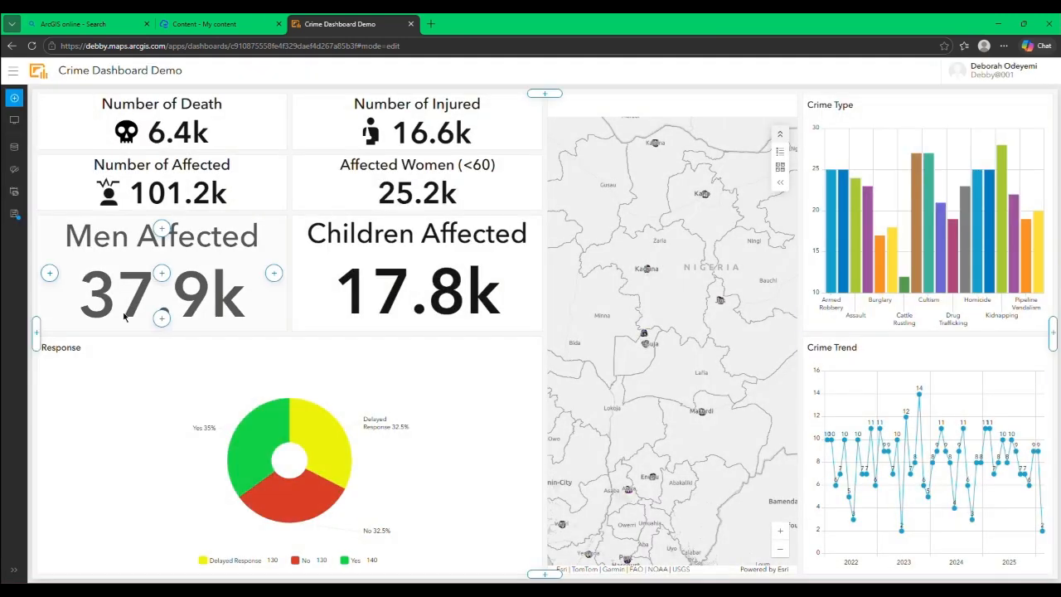
Step: Add an indicator below Men Affected showing the Sum of Pregnant_Women_Affected from the Crime Type layer
{"action": "left_click", "coordinate": [162, 318]}
{"action": "left_click", "coordinate": [149, 406]}
{"action": "left_click", "coordinate": [365, 202]}
{"action": "left_click", "coordinate": [196, 288]}
{"action": "left_click", "coordinate": [158, 402]}
{"action": "left_click", "coordinate": [196, 327]}
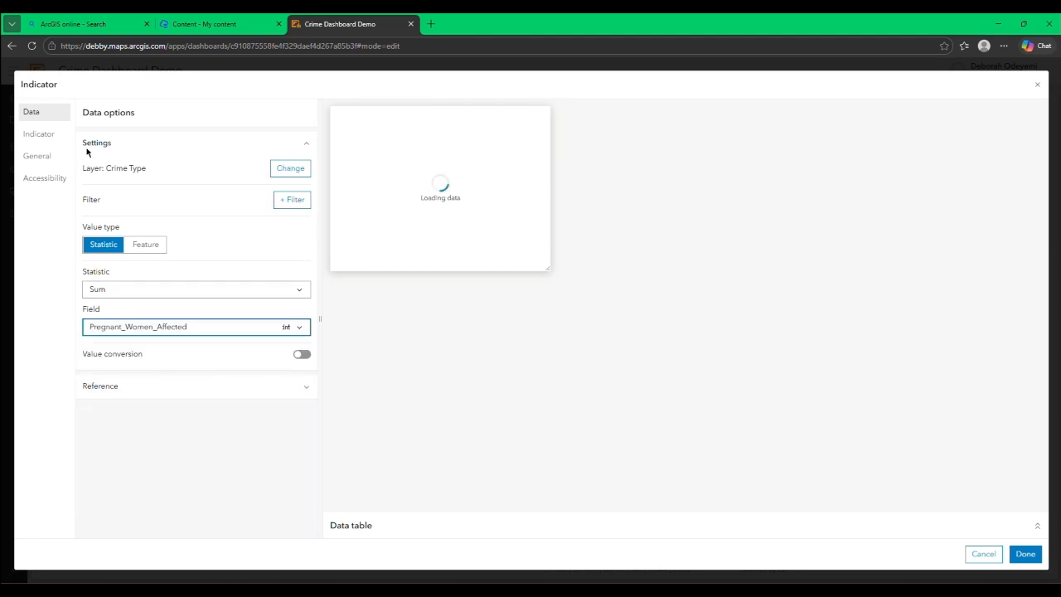
Step: Set the indicator's top text to "Pregnant Women Affected" and finish the indicator
{"action": "left_click", "coordinate": [39, 134]}
{"action": "left_click", "coordinate": [167, 213]}
{"action": "type", "text": "Pregnant Women Affected"}
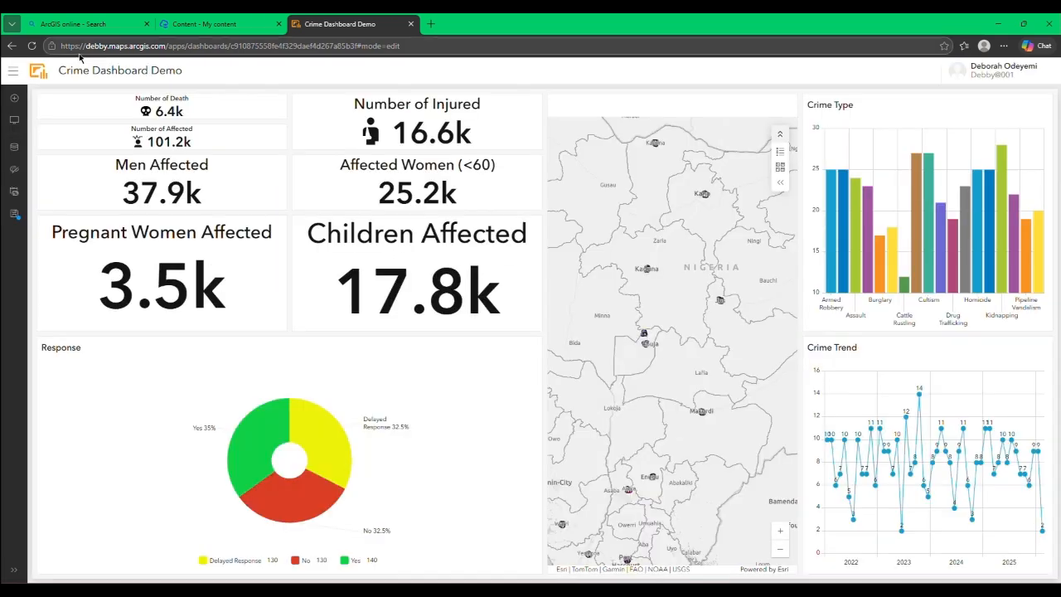
Step: Add an indicator below Children Affected showing the Sum of the affected-elderly field from the Crime Type layer
{"action": "left_click", "coordinate": [14, 97]}
{"action": "left_click", "coordinate": [417, 319]}
{"action": "left_click", "coordinate": [403, 406]}
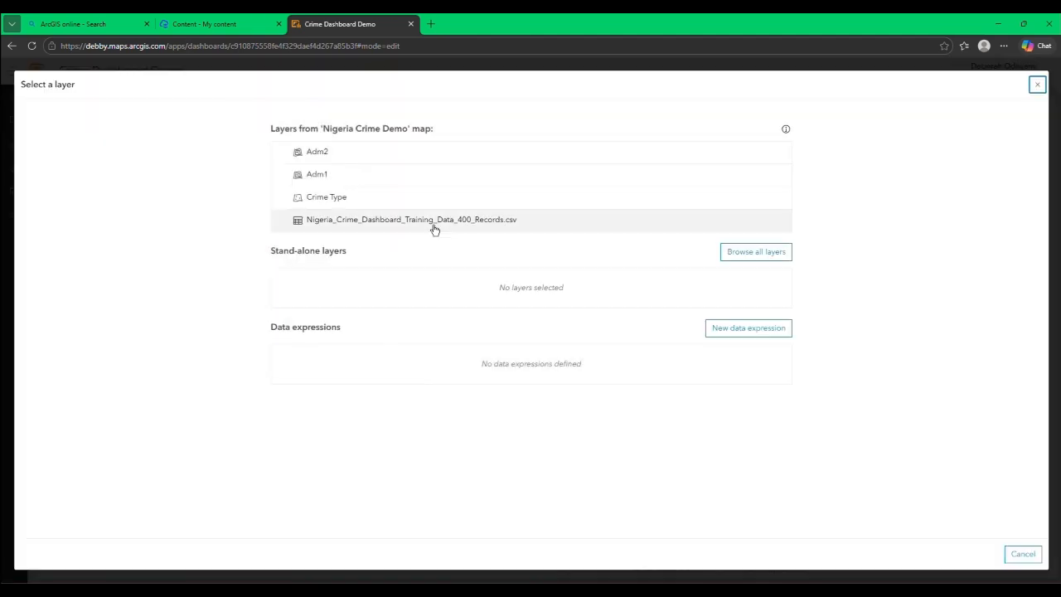
{"action": "left_click", "coordinate": [423, 199]}
{"action": "left_click", "coordinate": [196, 289]}
{"action": "left_click", "coordinate": [198, 399]}
{"action": "left_click", "coordinate": [196, 327]}
{"action": "left_click", "coordinate": [197, 476]}
Step: Set the indicator's top text to "Elderly Affected" and finish the indicator
{"action": "left_click", "coordinate": [39, 134]}
{"action": "left_click", "coordinate": [169, 213]}
{"action": "type", "text": "E"}
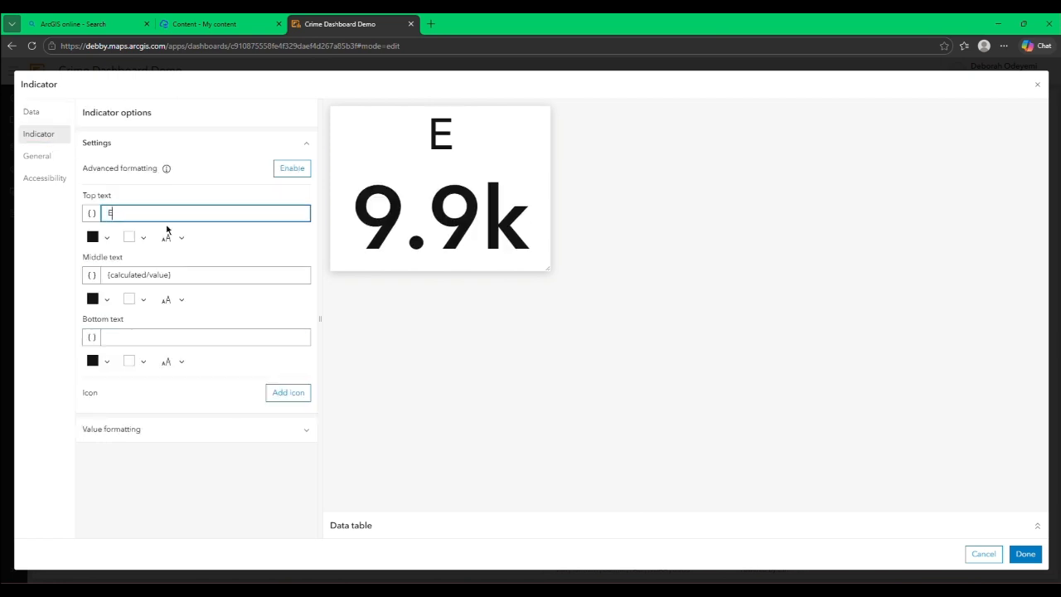
{"action": "type", "text": "lderly Affected"}
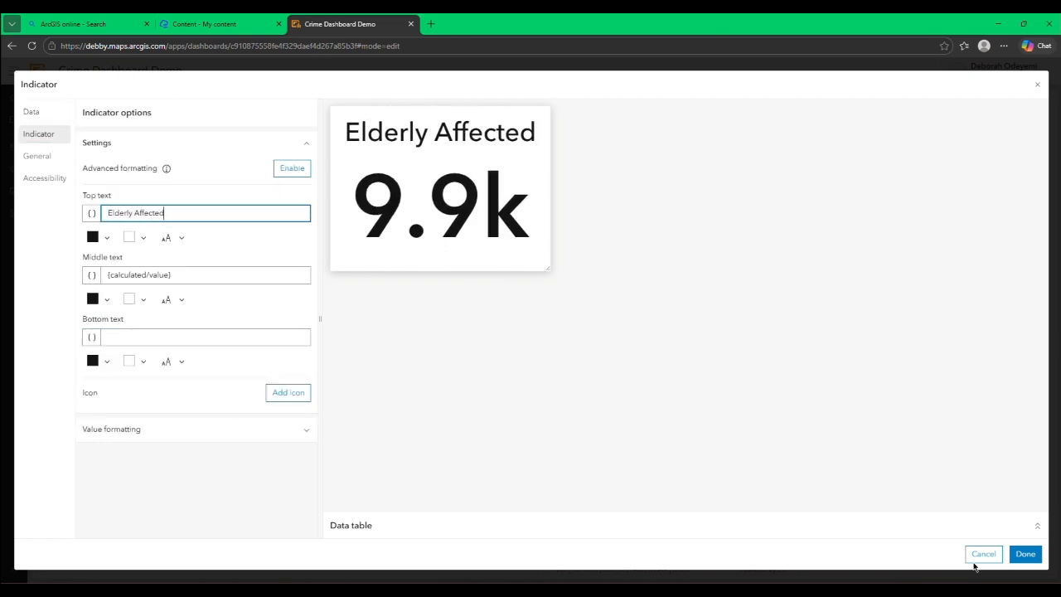
{"action": "left_click", "coordinate": [1021, 554]}
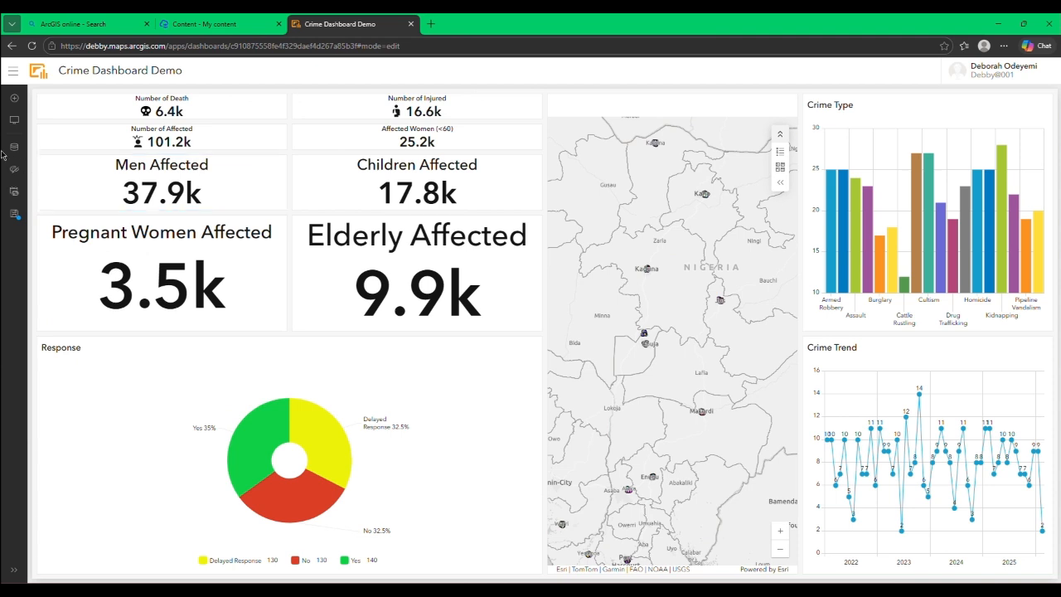
Step: Change the top text of the Men Affected indicator to "Men Affected (<60)" and finish the indicator
{"action": "mouse_move", "coordinate": [46, 159]}
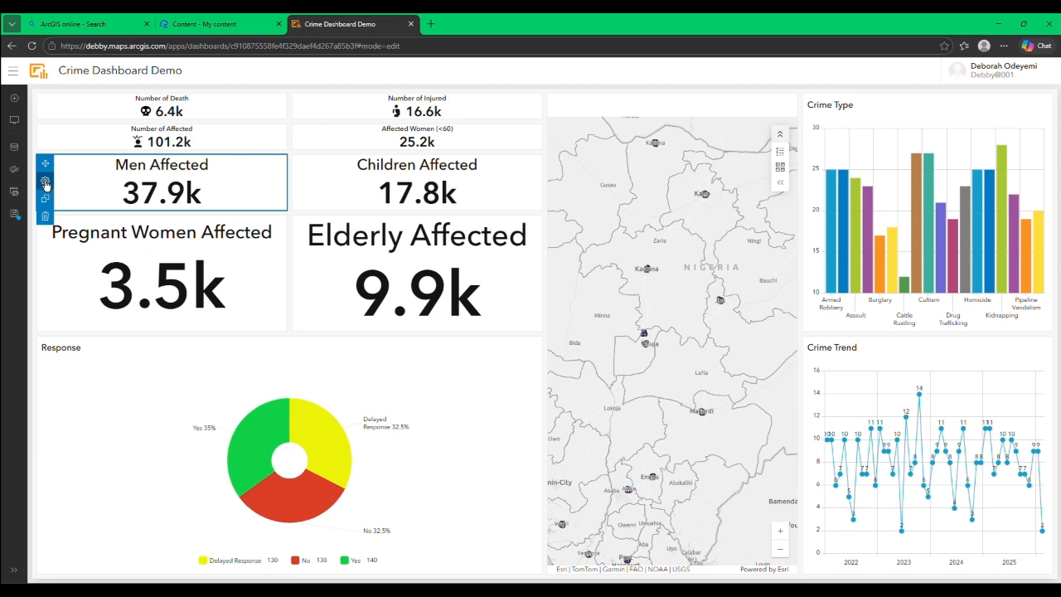
{"action": "left_click", "coordinate": [45, 181]}
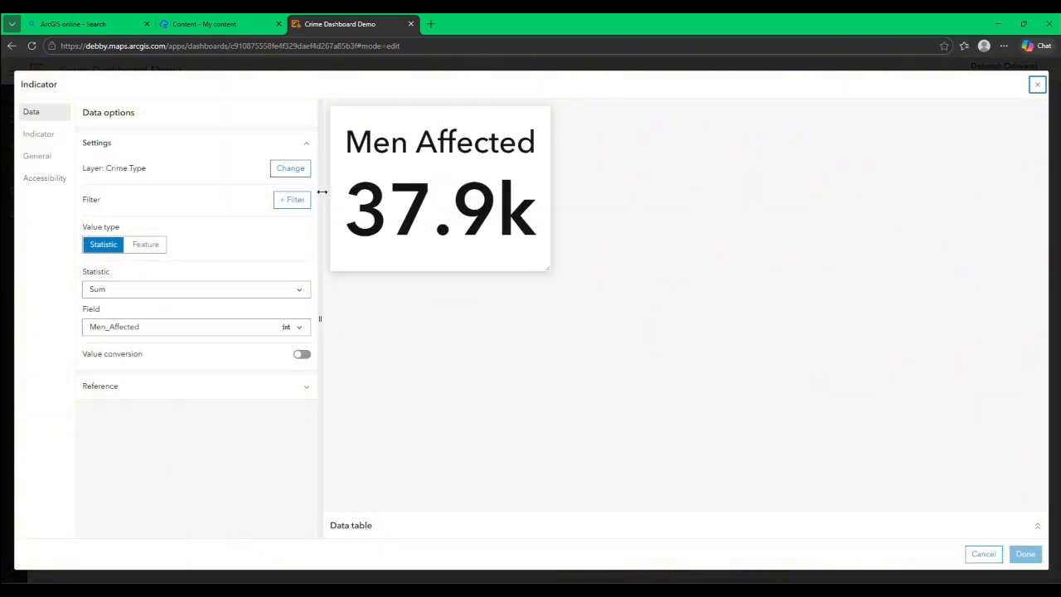
{"action": "left_click", "coordinate": [41, 134]}
{"action": "left_click", "coordinate": [170, 210]}
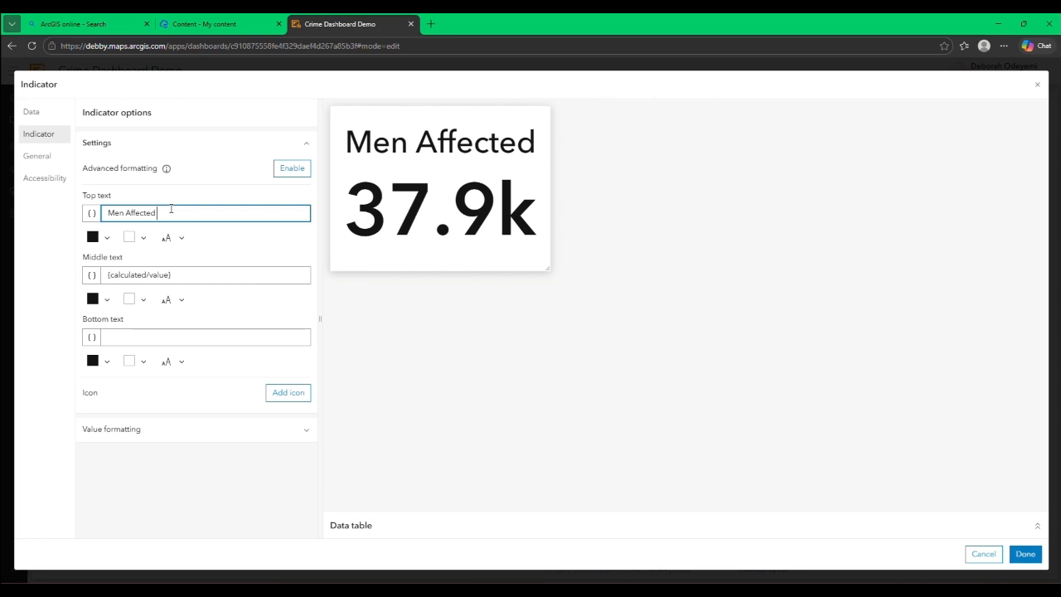
{"action": "type", "text": "(<"}
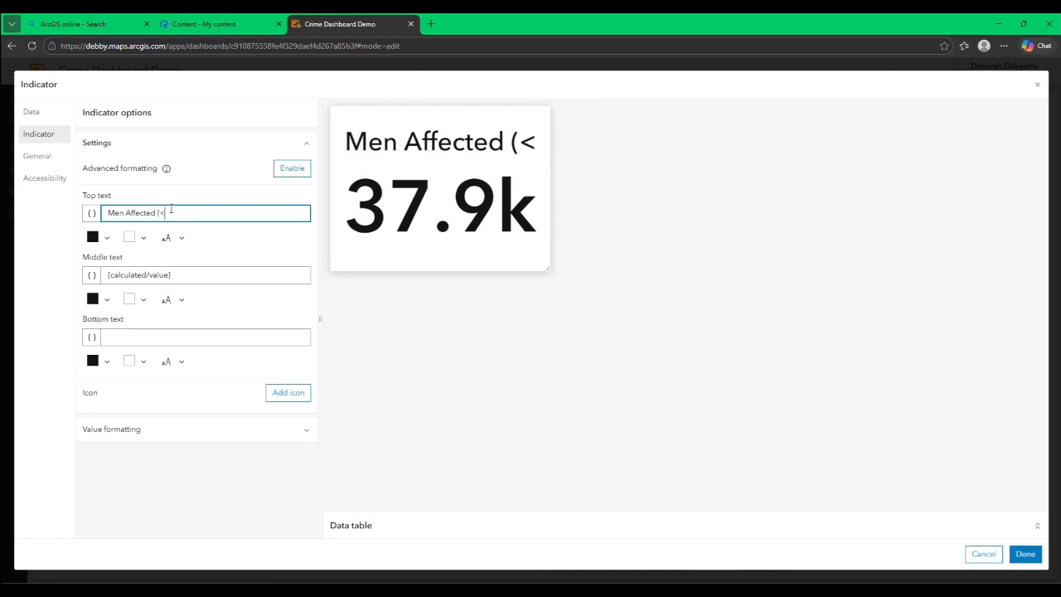
{"action": "type", "text": "60)"}
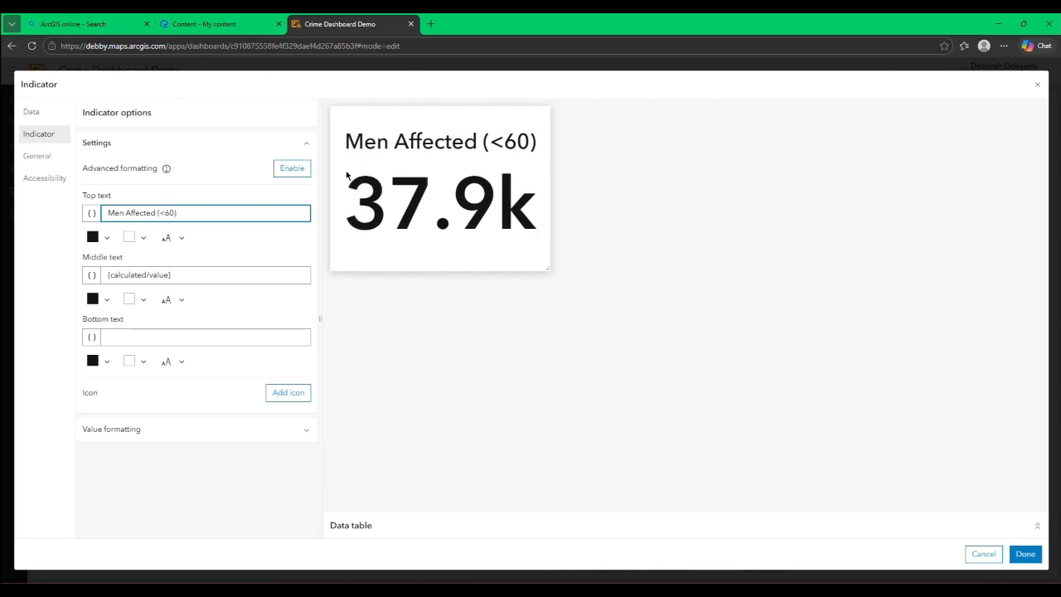
{"action": "left_click", "coordinate": [1025, 554]}
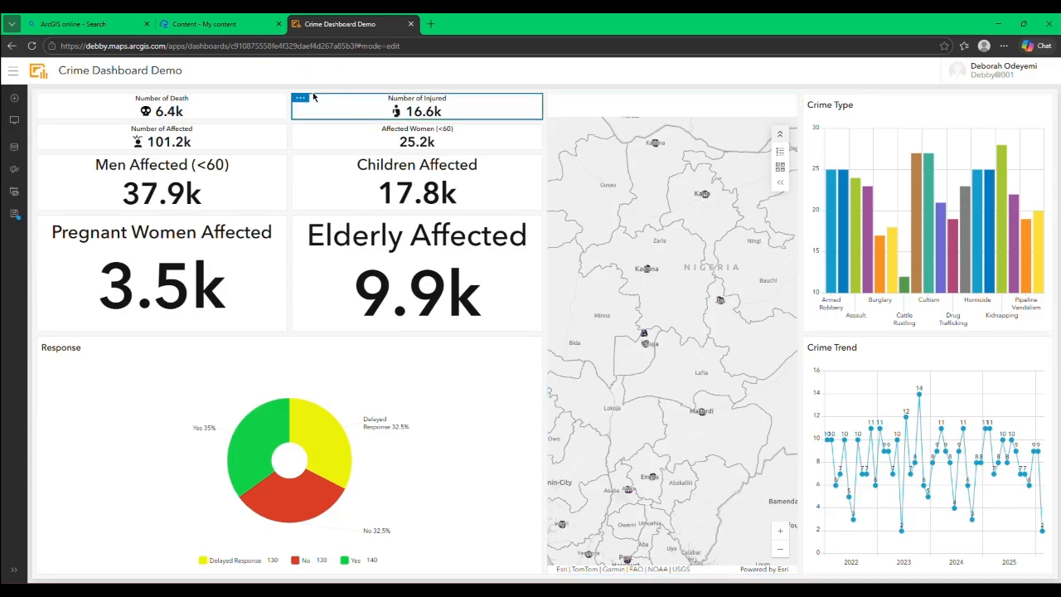
{"action": "left_click", "coordinate": [14, 99]}
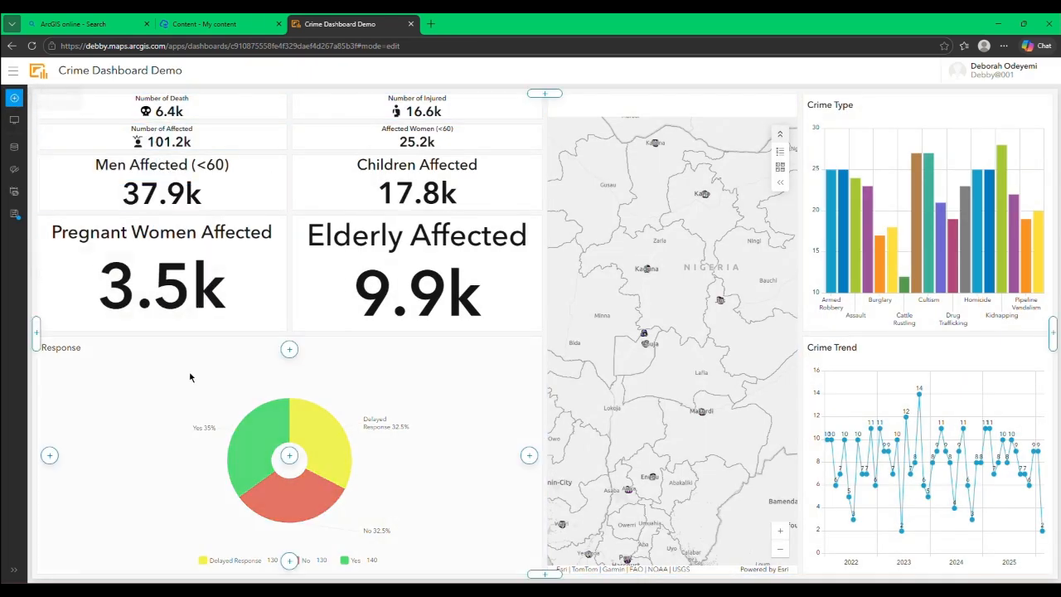
{"action": "left_click", "coordinate": [529, 455]}
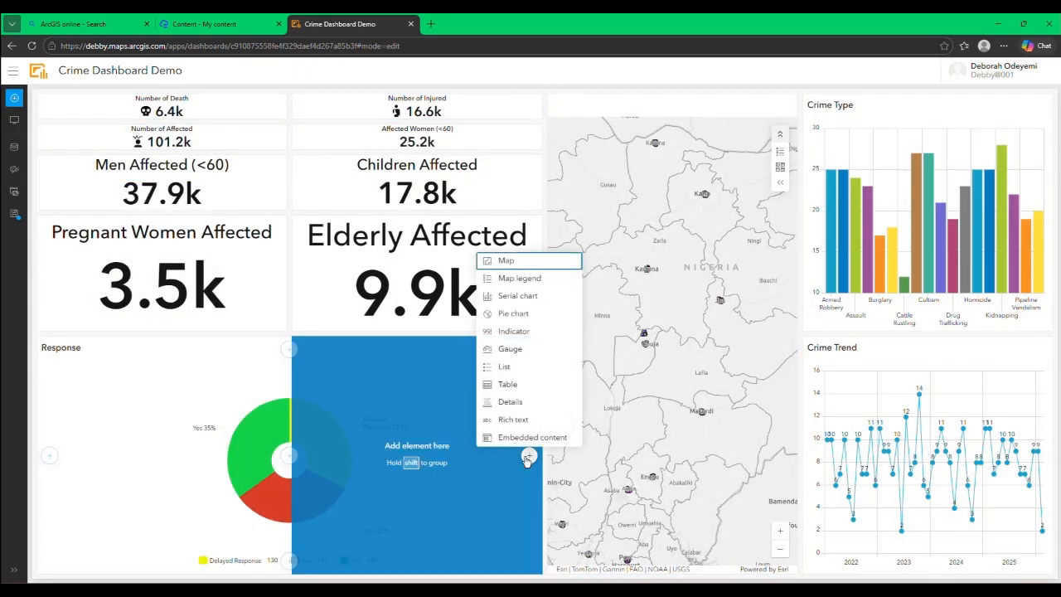
{"action": "left_click", "coordinate": [548, 283]}
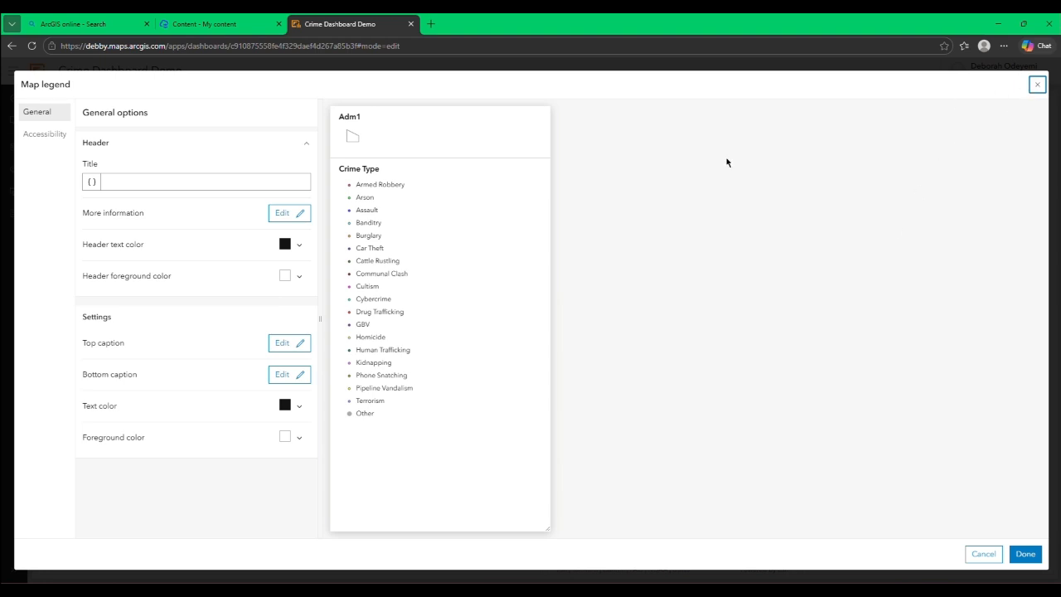
{"action": "left_click", "coordinate": [1037, 85]}
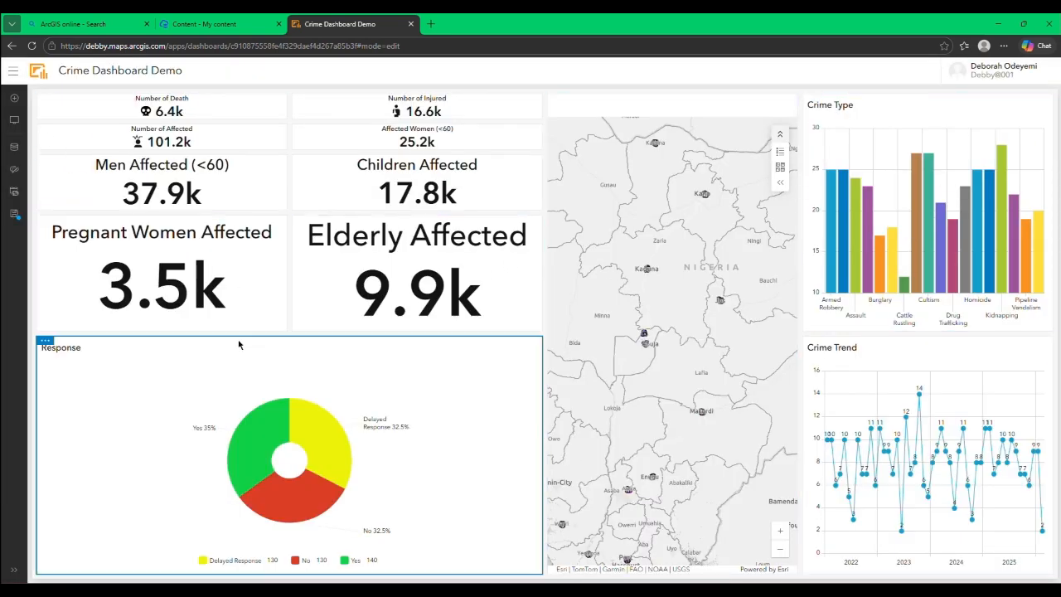
Step: Start adding a new element beside the Response pie chart, between the chart and the map
{"action": "left_click", "coordinate": [13, 97]}
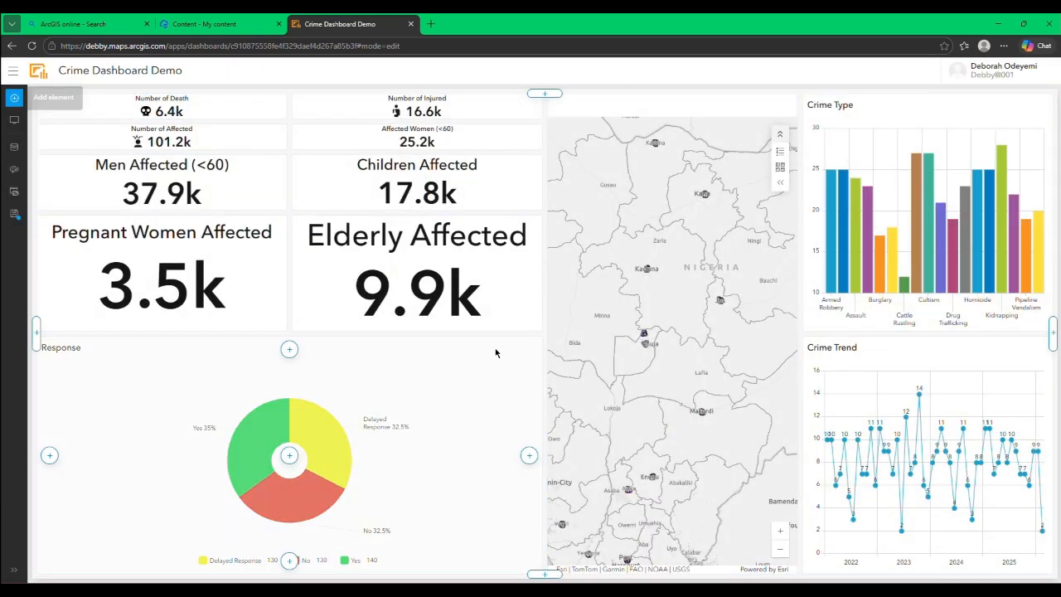
{"action": "left_click", "coordinate": [528, 457]}
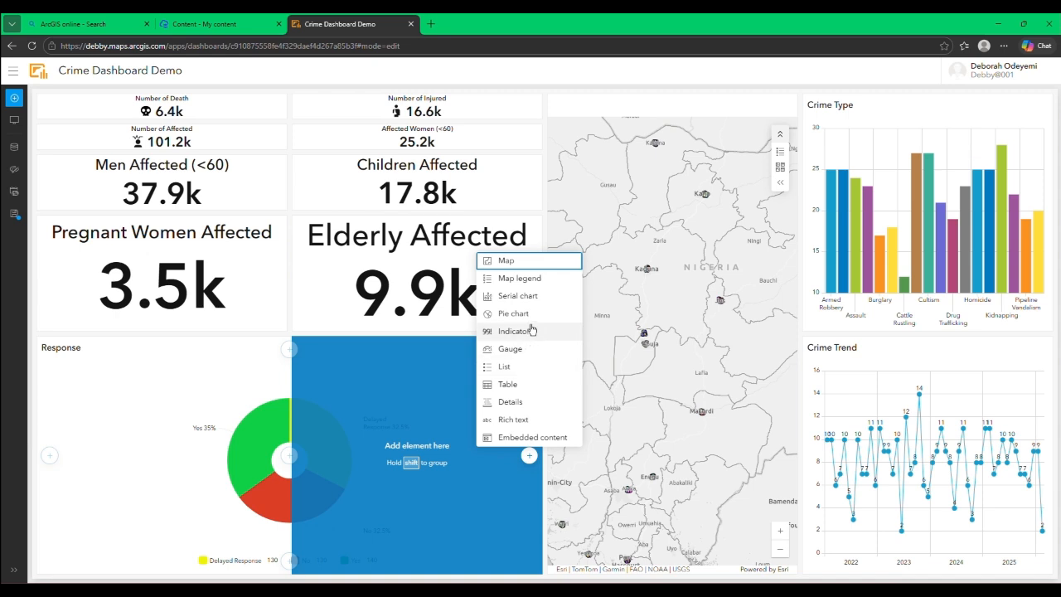
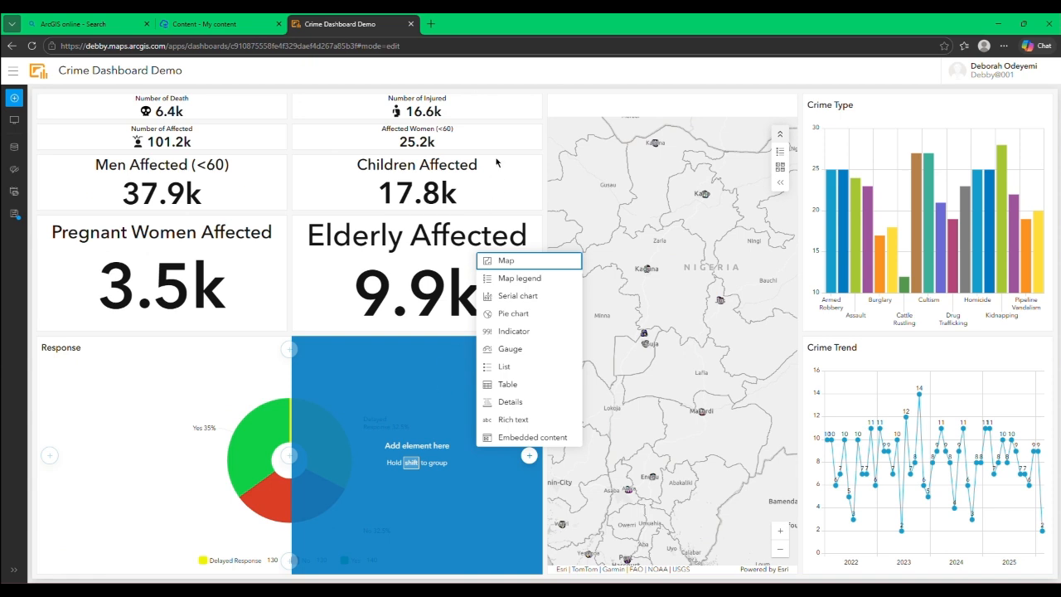
Step: Add a header to the dashboard showing the item title, keeping its default appearance settings, and close the view settings
{"action": "left_click", "coordinate": [520, 72]}
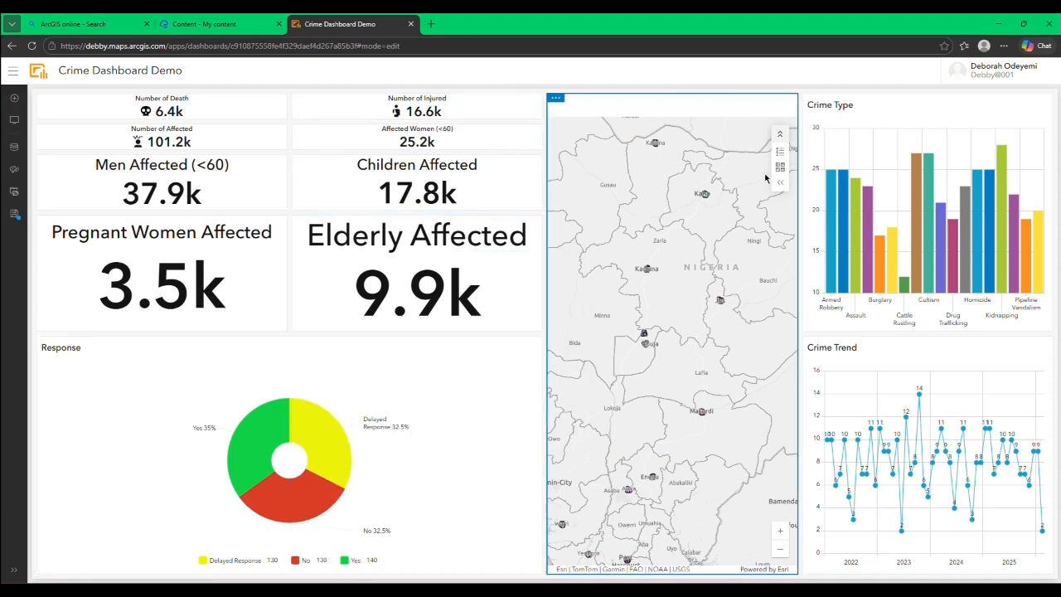
{"action": "left_click", "coordinate": [14, 120]}
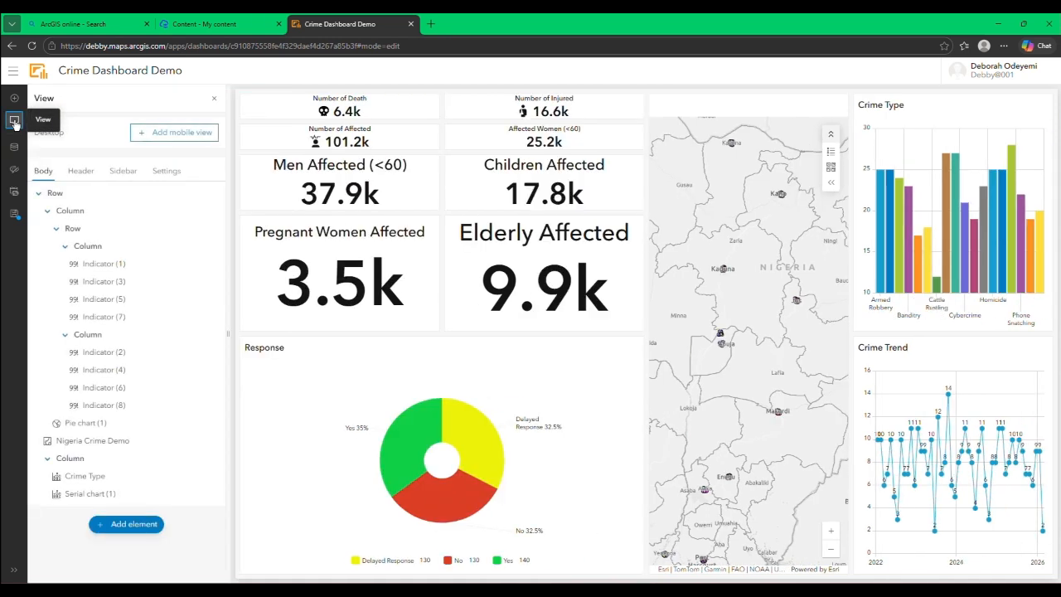
{"action": "left_click", "coordinate": [81, 171]}
{"action": "left_click", "coordinate": [126, 257]}
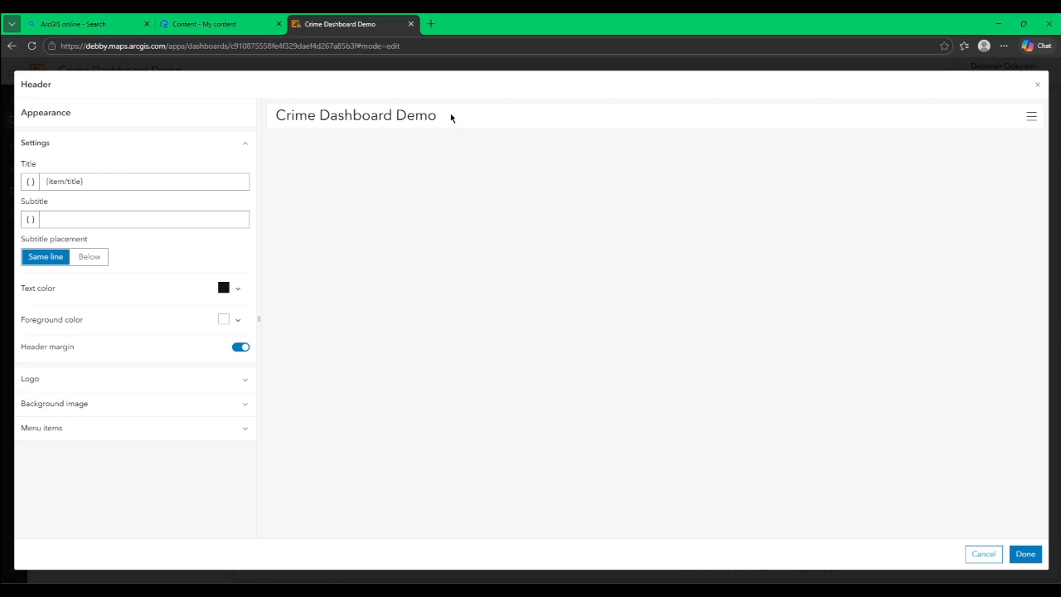
{"action": "double_click", "coordinate": [448, 120]}
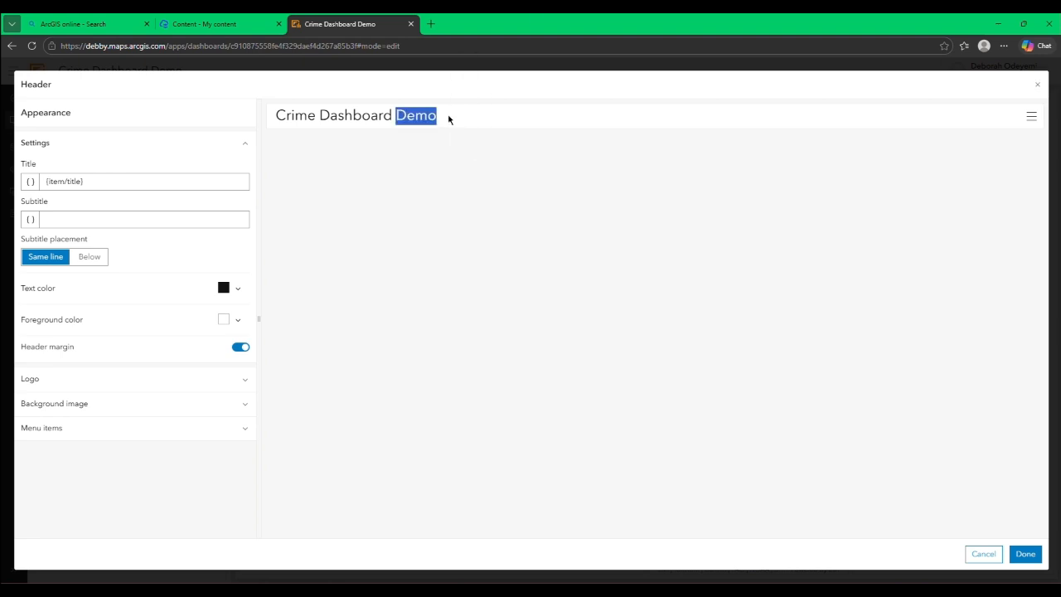
{"action": "left_click", "coordinate": [426, 123]}
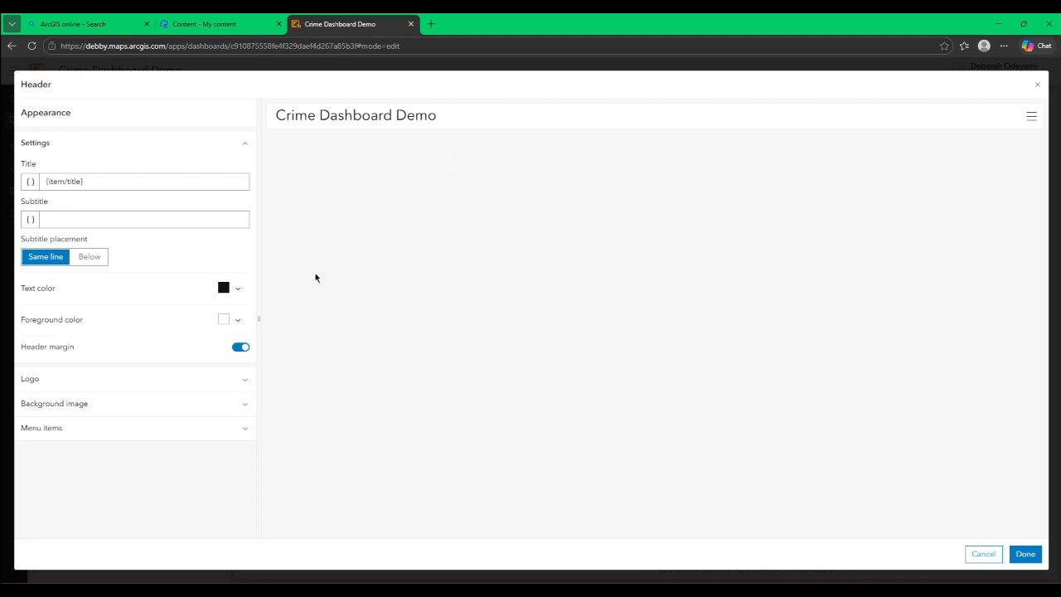
{"action": "left_click", "coordinate": [190, 378]}
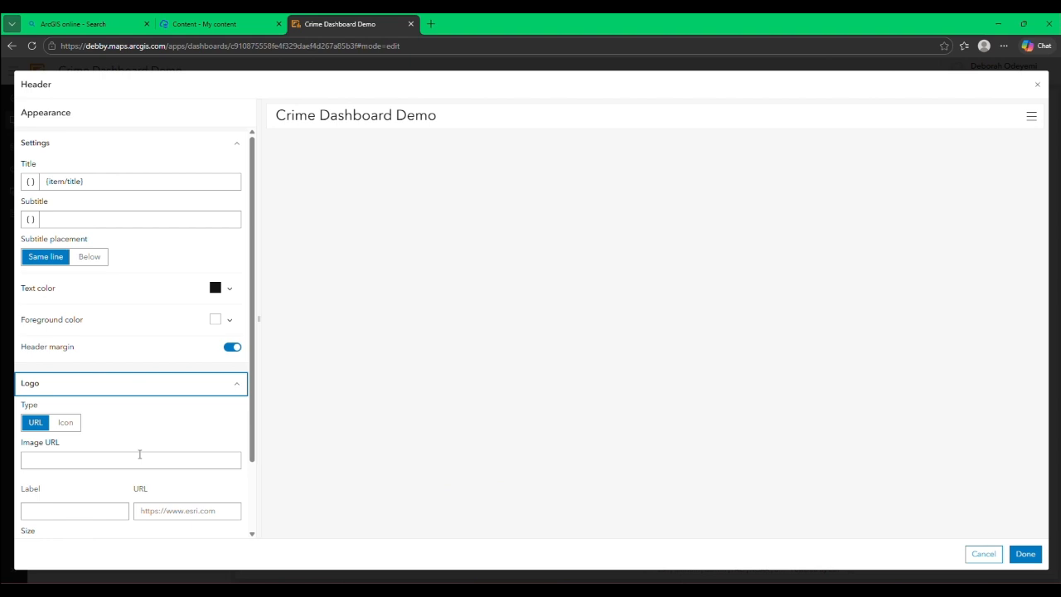
{"action": "left_click", "coordinate": [111, 379]}
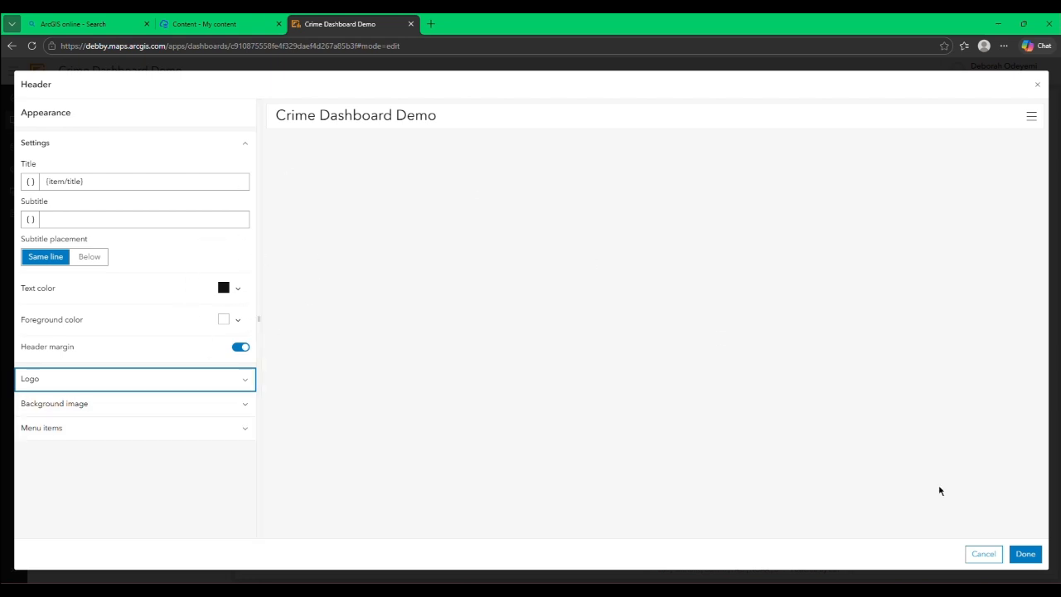
{"action": "left_click", "coordinate": [1026, 554]}
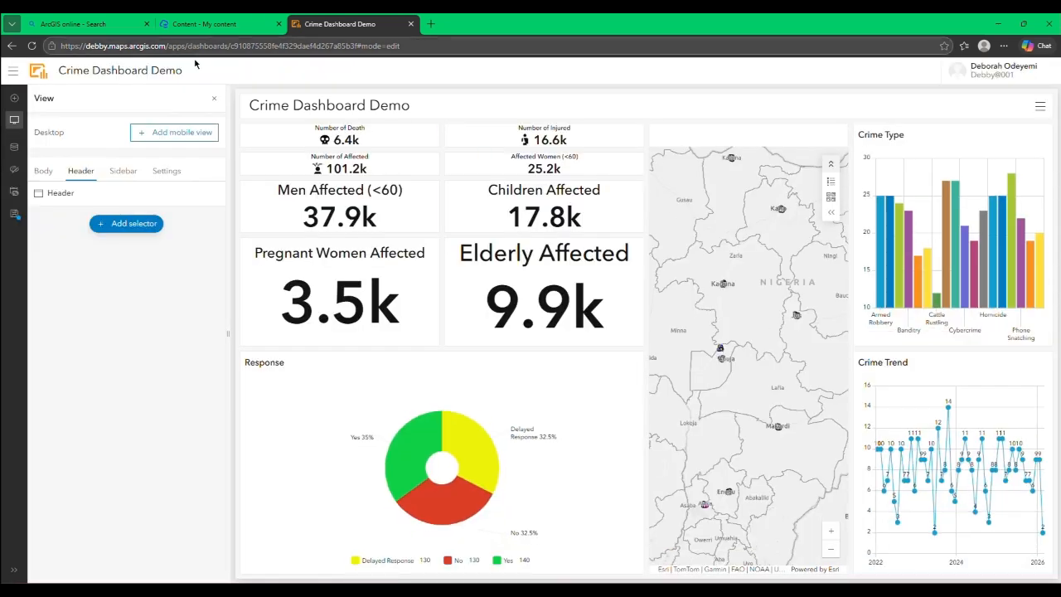
{"action": "left_click", "coordinate": [214, 99]}
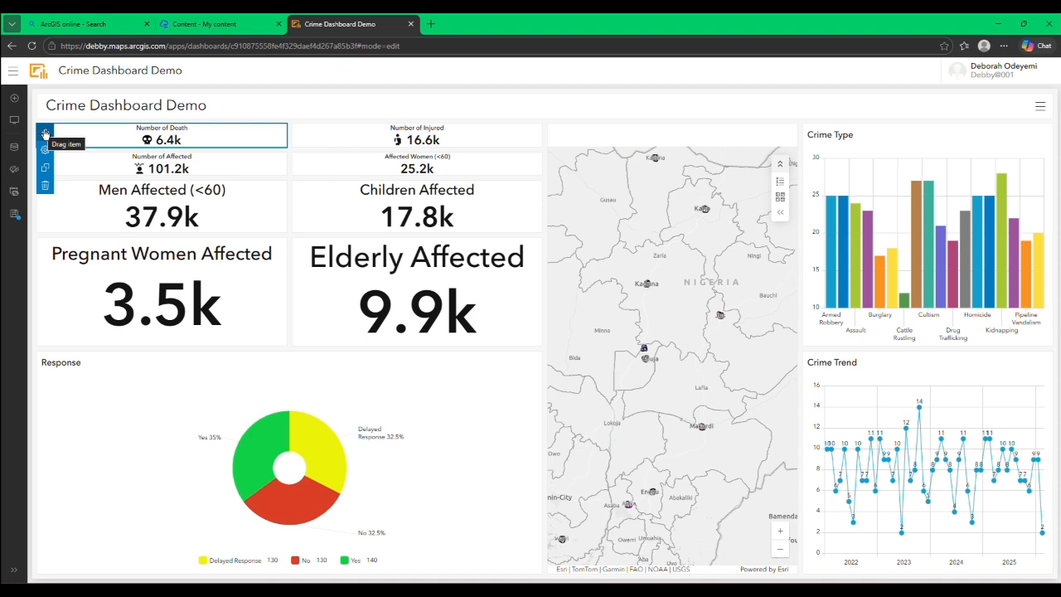
{"action": "left_click", "coordinate": [854, 174]}
{"action": "mouse_move", "coordinate": [811, 132]}
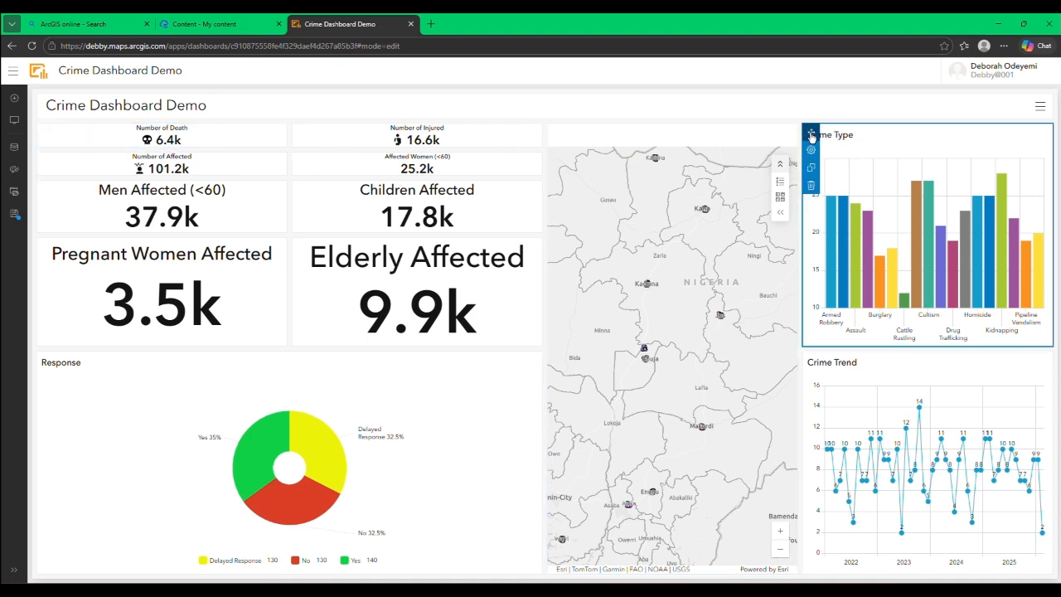
{"action": "left_click_drag", "start_coordinate": [811, 132], "coordinate": [837, 155]}
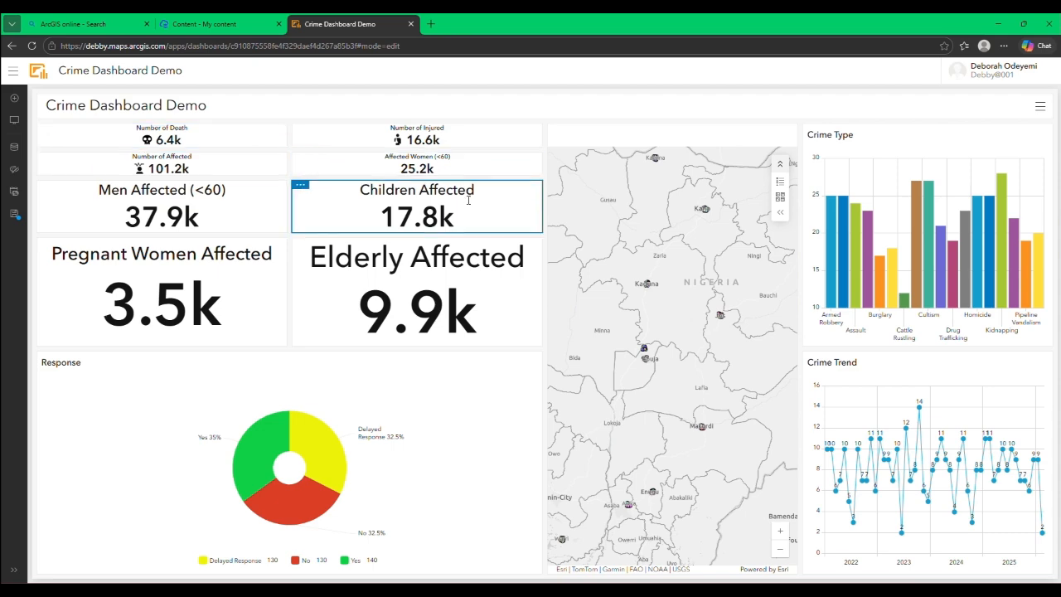
Step: Narrow the indicator and map columns to give the Crime Type and Crime Trend charts more width, then frame all of Nigeria in the map
{"action": "mouse_move", "coordinate": [544, 243]}
{"action": "left_click_drag", "start_coordinate": [543, 242], "coordinate": [284, 232]}
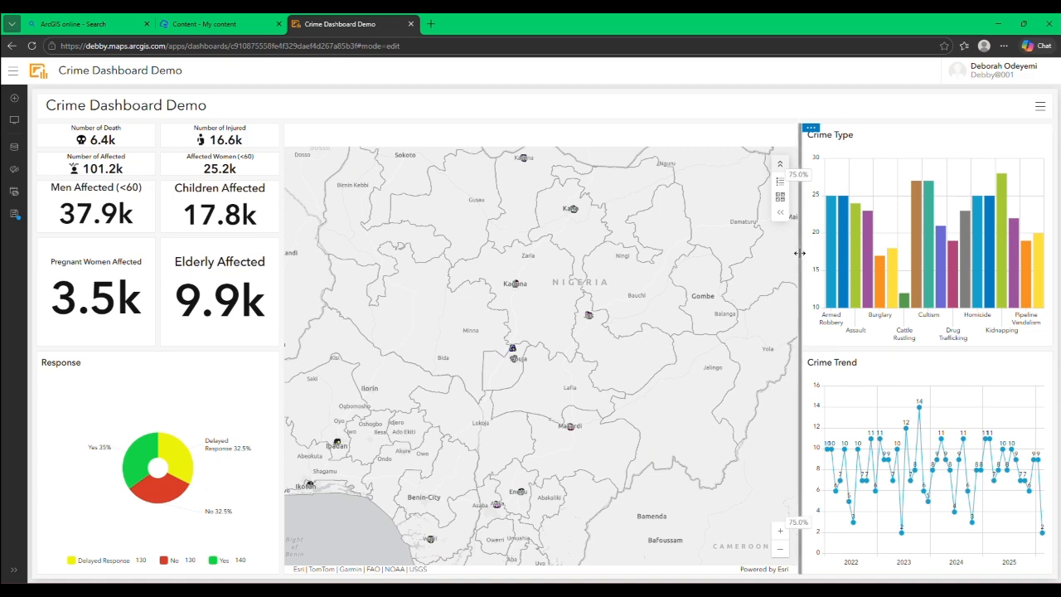
{"action": "left_click_drag", "start_coordinate": [800, 266], "coordinate": [621, 292]}
{"action": "left_click", "coordinate": [599, 556]}
{"action": "left_click", "coordinate": [600, 557]}
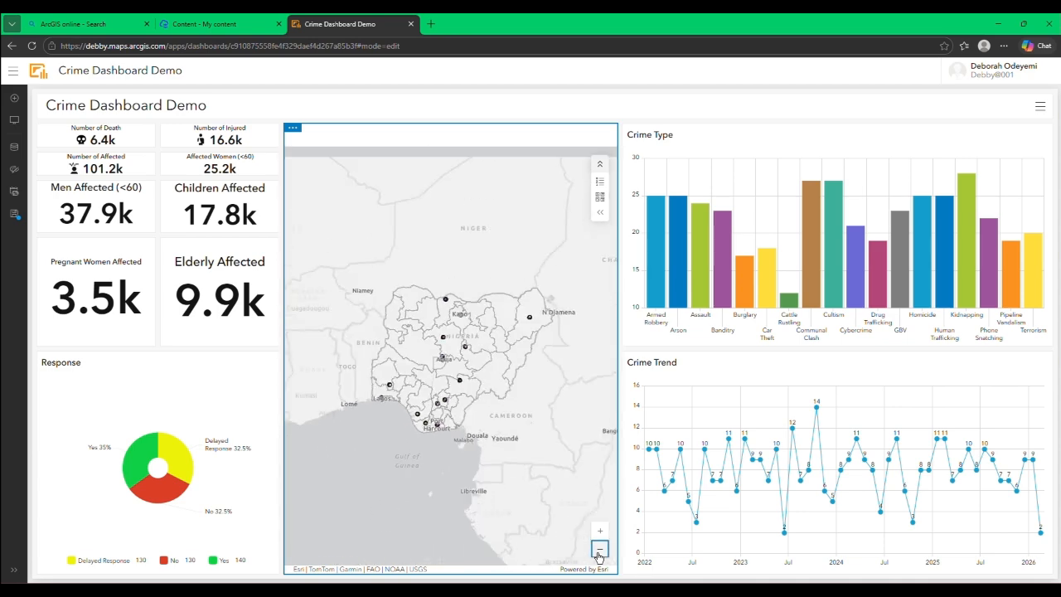
{"action": "left_click", "coordinate": [601, 534]}
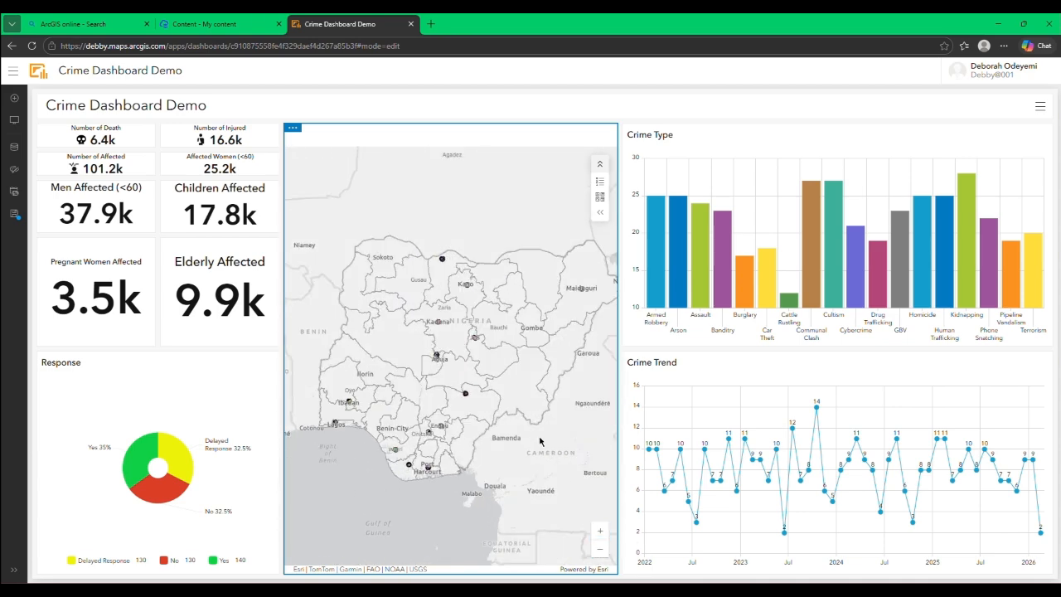
{"action": "left_click_drag", "start_coordinate": [537, 436], "coordinate": [524, 433]}
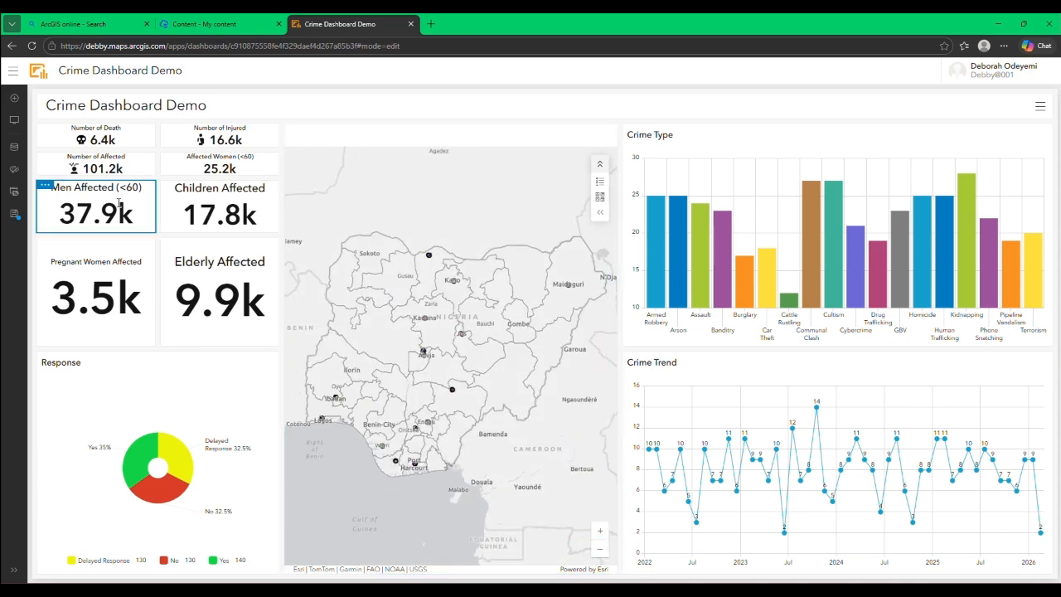
Step: Even out the heights of the Number of Death, Number of Affected, Men Affected and Pregnant Women Affected indicators
{"action": "left_click_drag", "start_coordinate": [110, 235], "coordinate": [106, 291]}
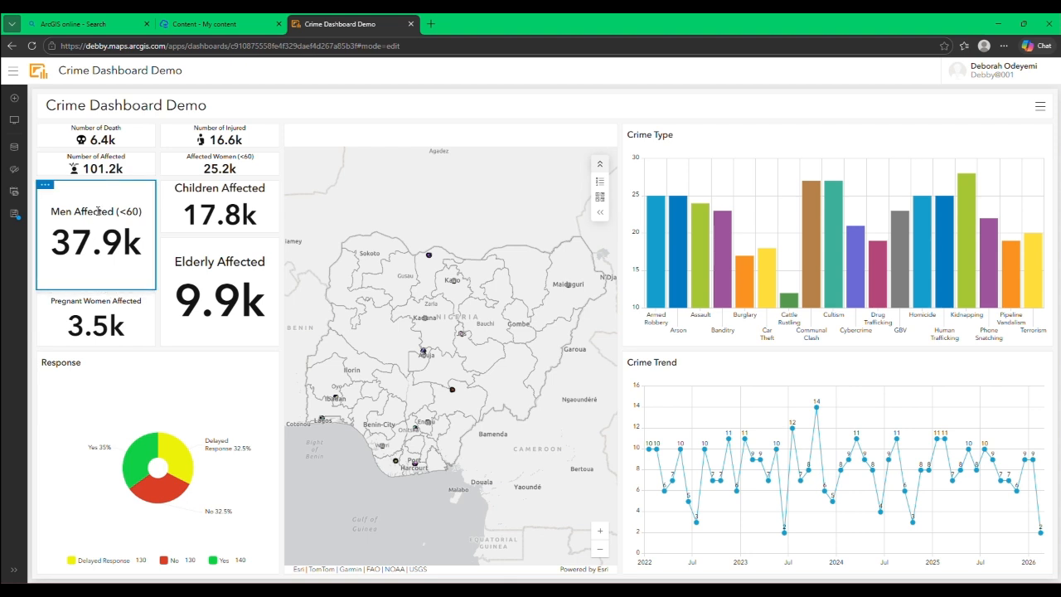
{"action": "left_click_drag", "start_coordinate": [104, 179], "coordinate": [107, 234]}
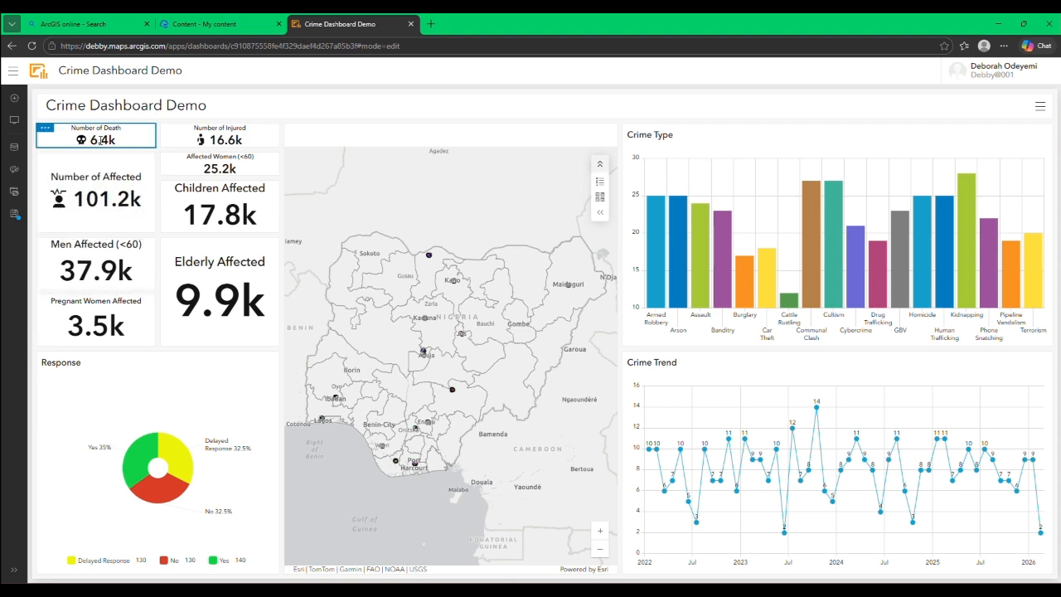
{"action": "left_click_drag", "start_coordinate": [106, 151], "coordinate": [105, 179]}
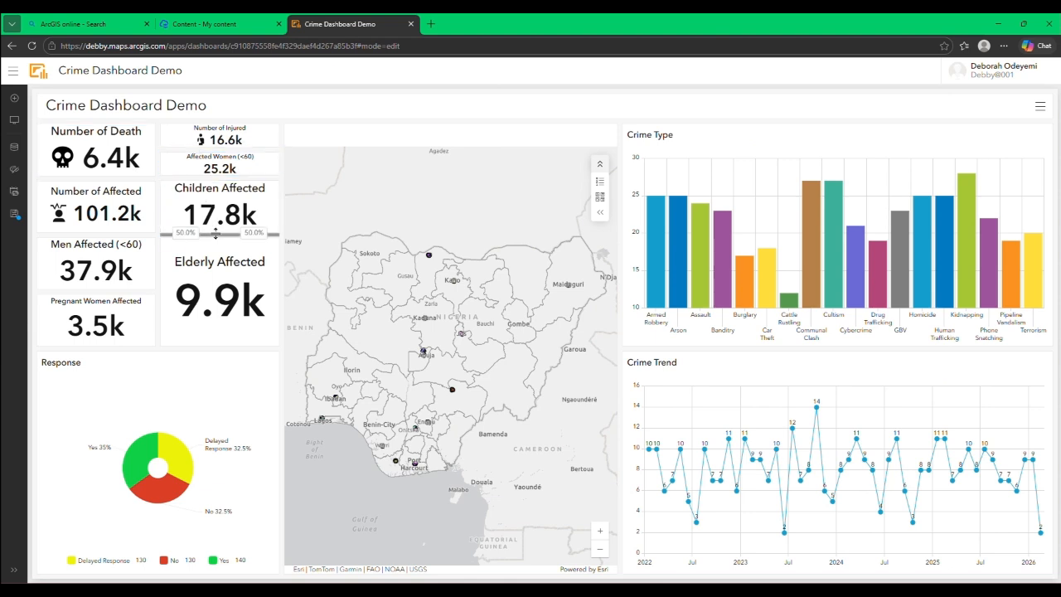
Step: Even out the heights of the Number of Injured, Affected Women, Children Affected and Elderly Affected indicators
{"action": "left_click_drag", "start_coordinate": [219, 235], "coordinate": [220, 289]}
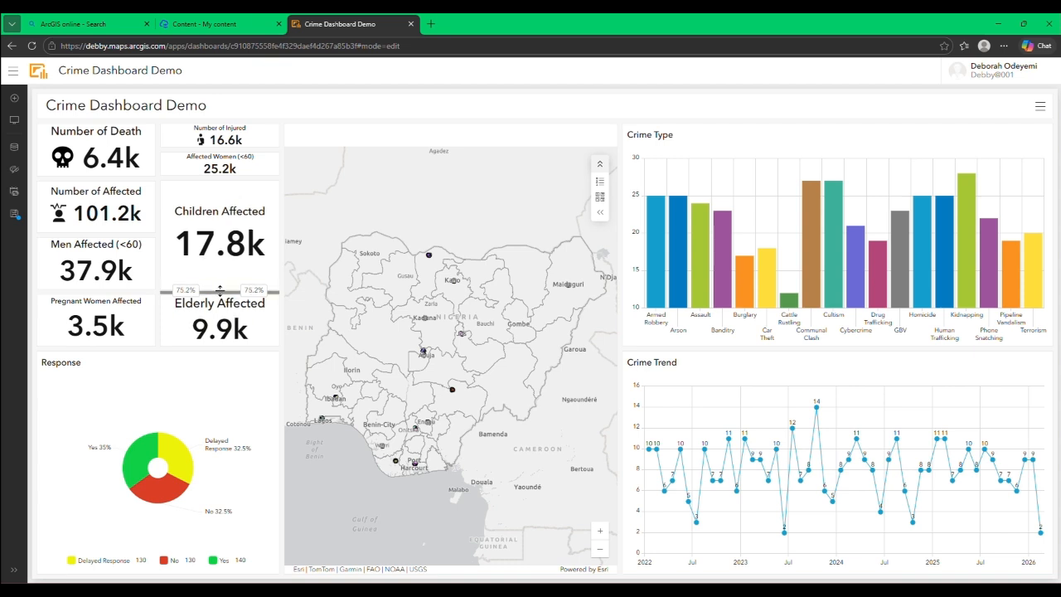
{"action": "left_click_drag", "start_coordinate": [233, 176], "coordinate": [230, 234]}
{"action": "left_click", "coordinate": [229, 190]}
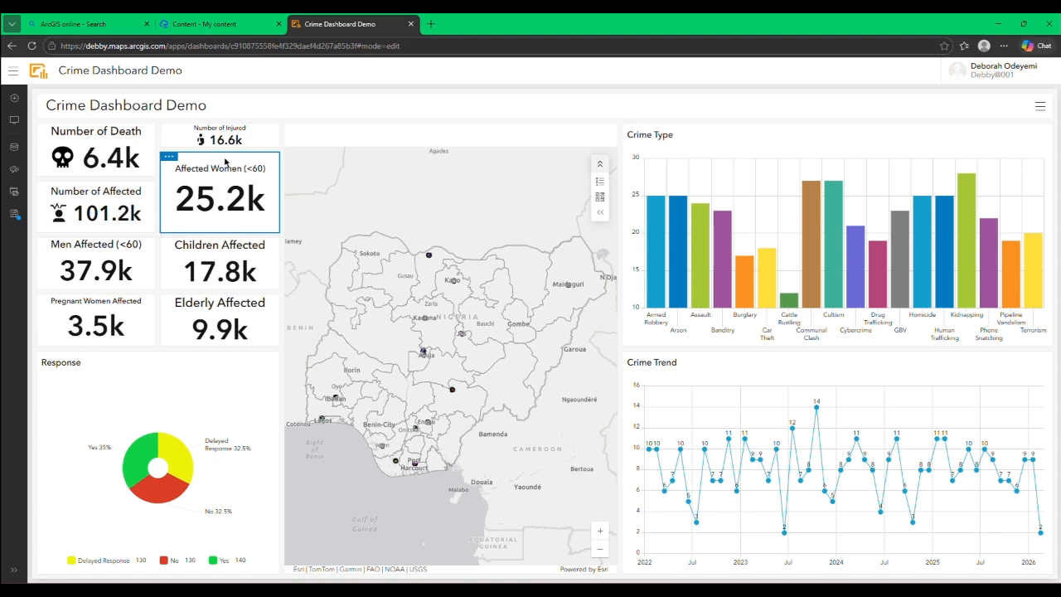
{"action": "left_click_drag", "start_coordinate": [225, 150], "coordinate": [227, 177]}
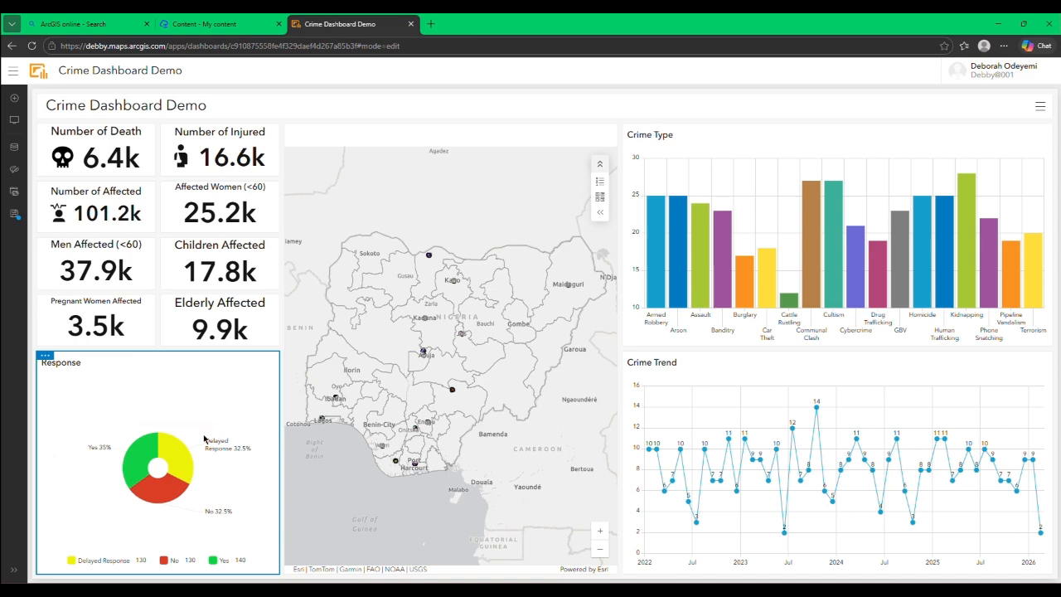
Step: Narrow the indicator and Response chart column slightly further to widen the map, and reframe the map more closely on Nigeria
{"action": "left_click_drag", "start_coordinate": [282, 292], "coordinate": [251, 289]}
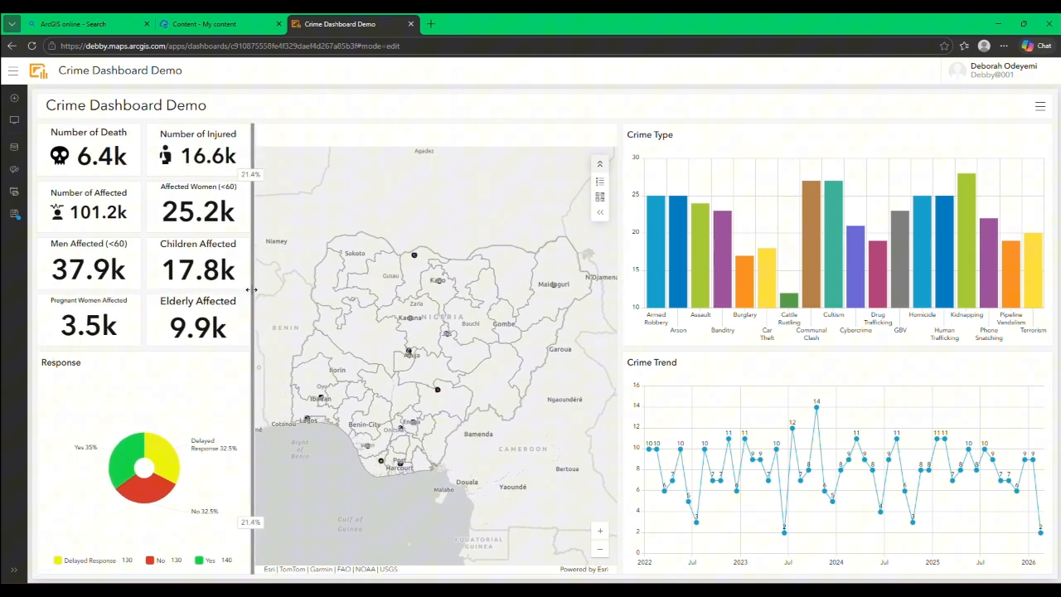
{"action": "left_click", "coordinate": [600, 532]}
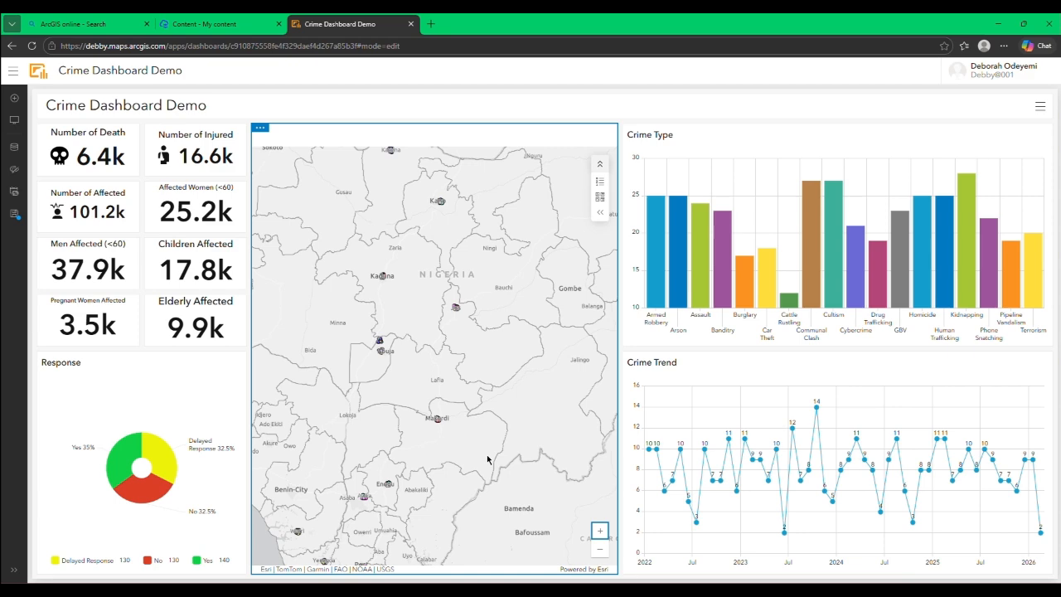
{"action": "scroll", "coordinate": [486, 456], "scroll_direction": "down", "scroll_amount": 1}
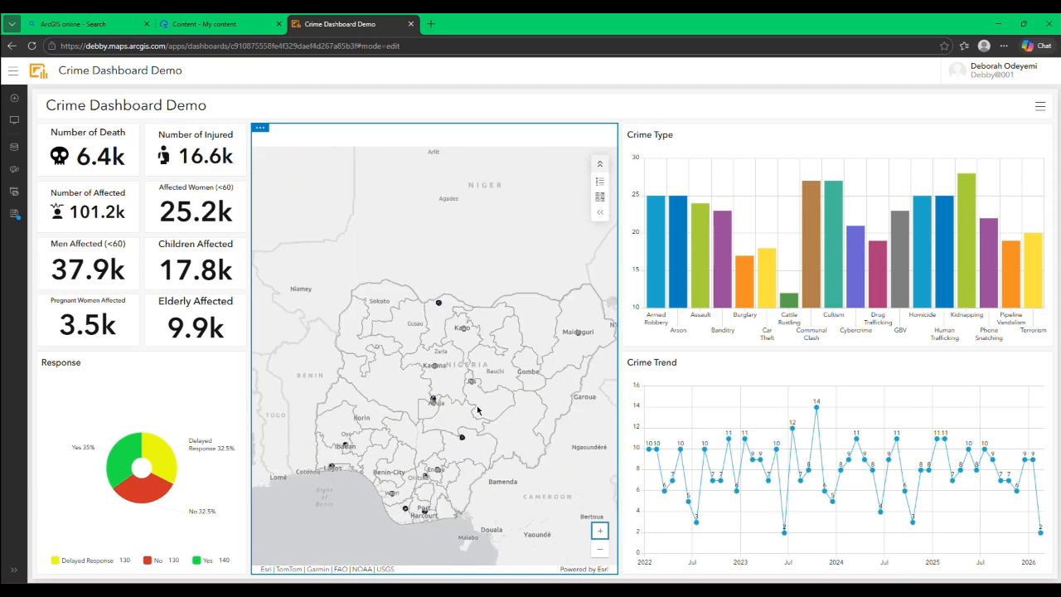
{"action": "scroll", "coordinate": [498, 464], "scroll_direction": "up", "scroll_amount": 1}
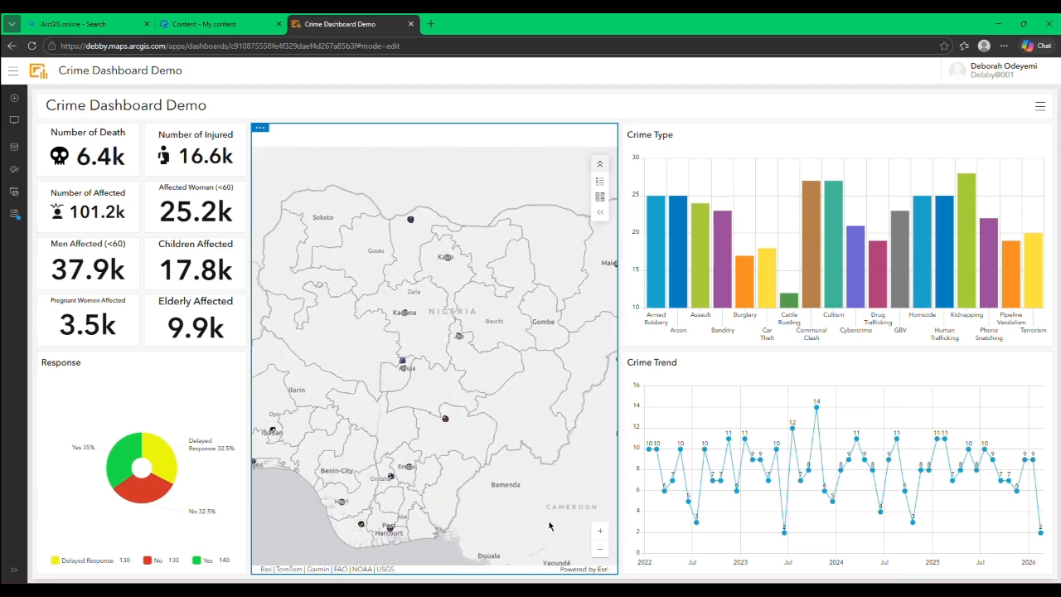
{"action": "left_click_drag", "start_coordinate": [558, 482], "coordinate": [543, 471]}
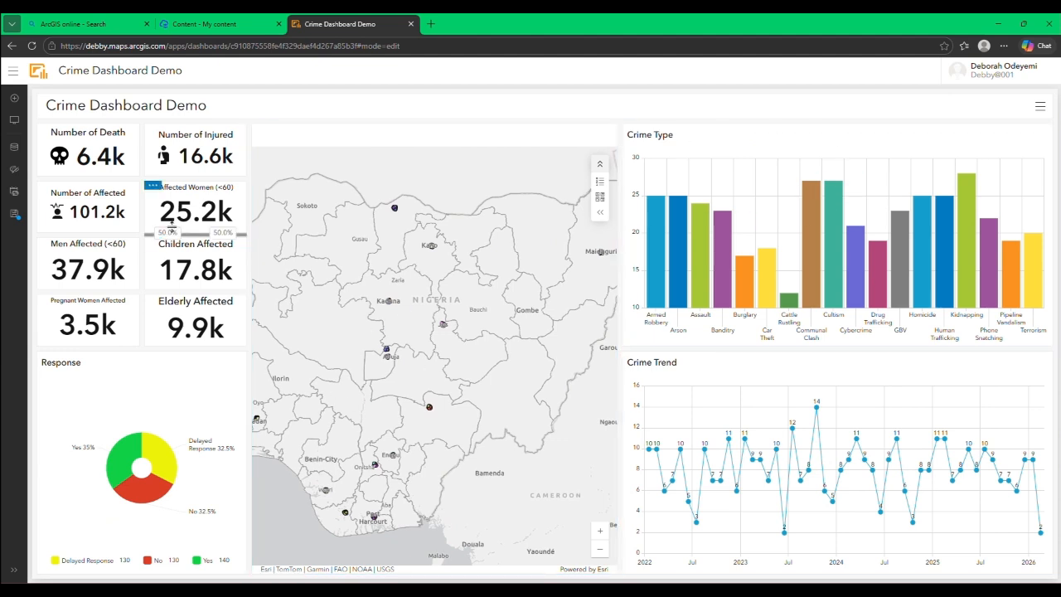
Step: Add a category selector to the header using grouped values from the Crime Type layer, with State as the category field
{"action": "mouse_move", "coordinate": [40, 101]}
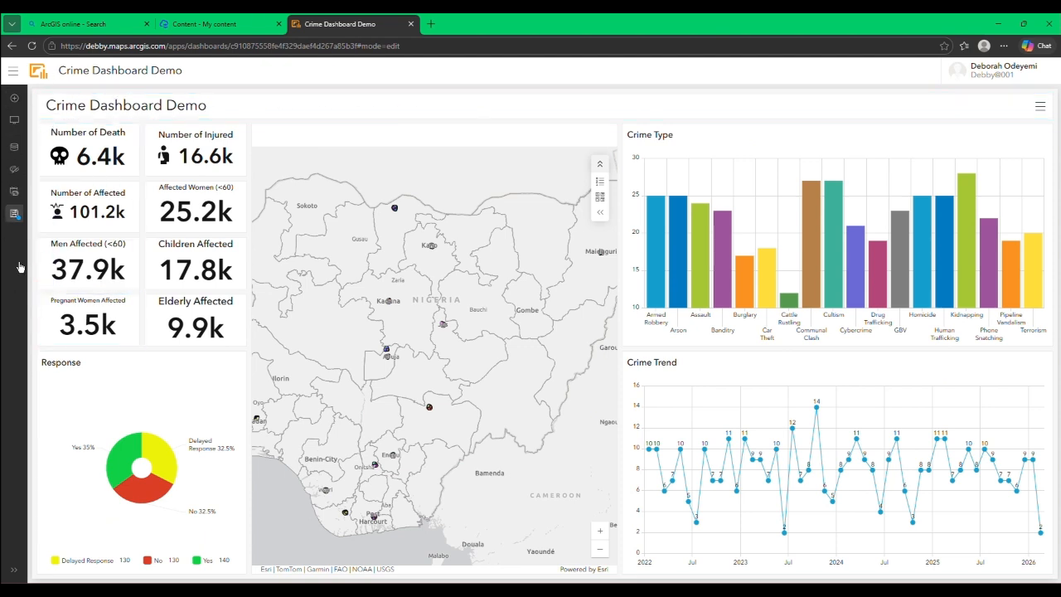
{"action": "left_click", "coordinate": [14, 121]}
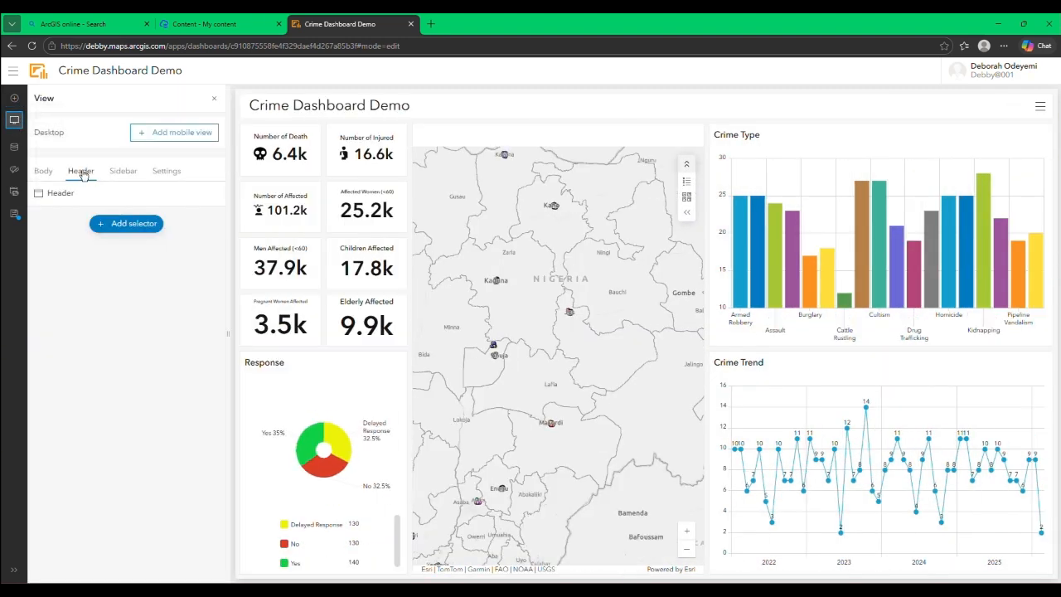
{"action": "left_click", "coordinate": [103, 225]}
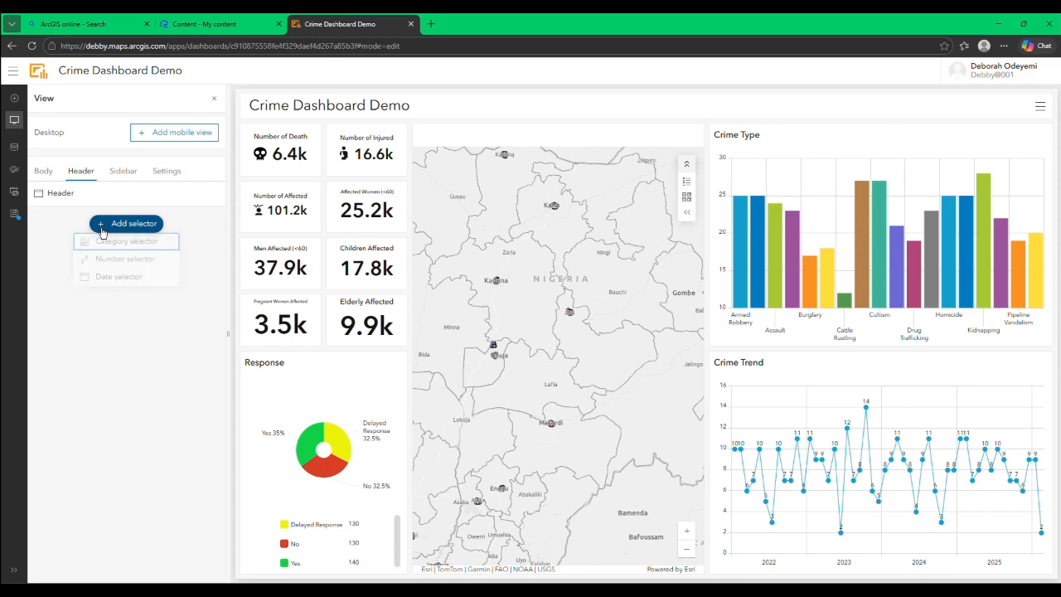
{"action": "left_click", "coordinate": [103, 247]}
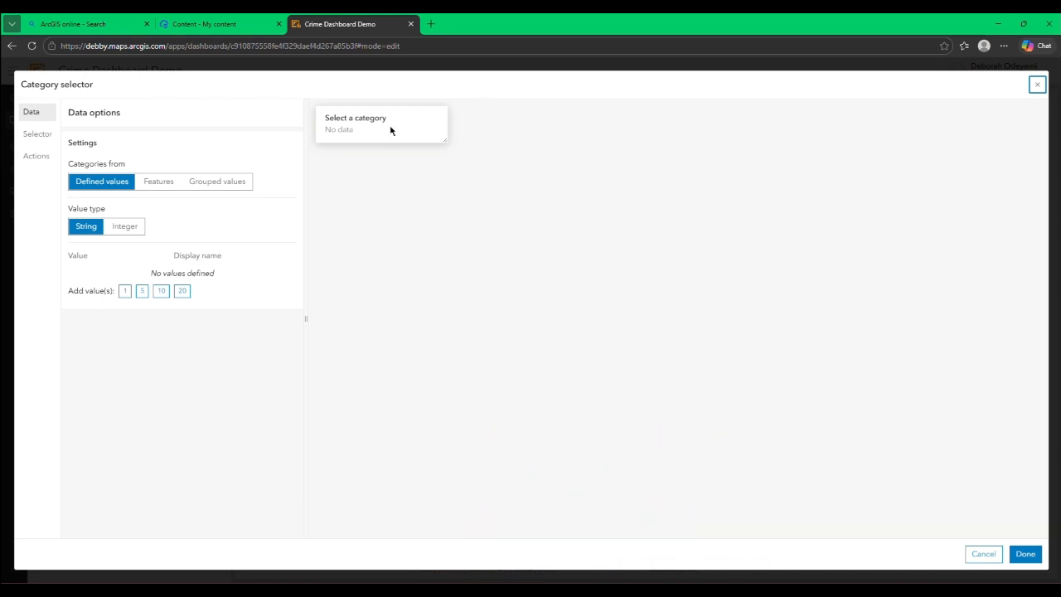
{"action": "left_click", "coordinate": [237, 182]}
{"action": "left_click", "coordinate": [311, 204]}
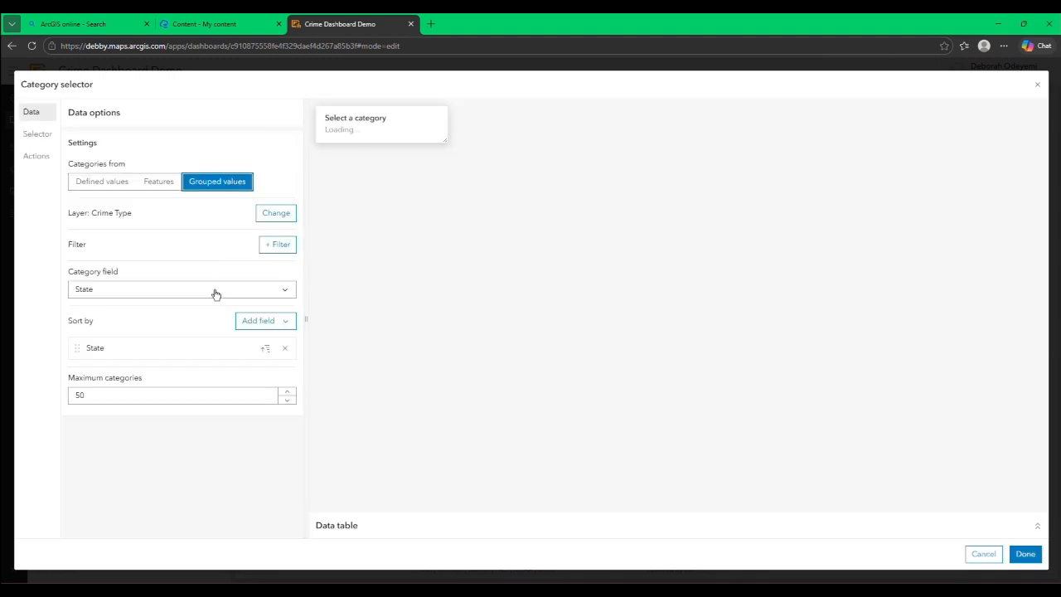
{"action": "left_click", "coordinate": [140, 291]}
{"action": "left_click", "coordinate": [119, 400]}
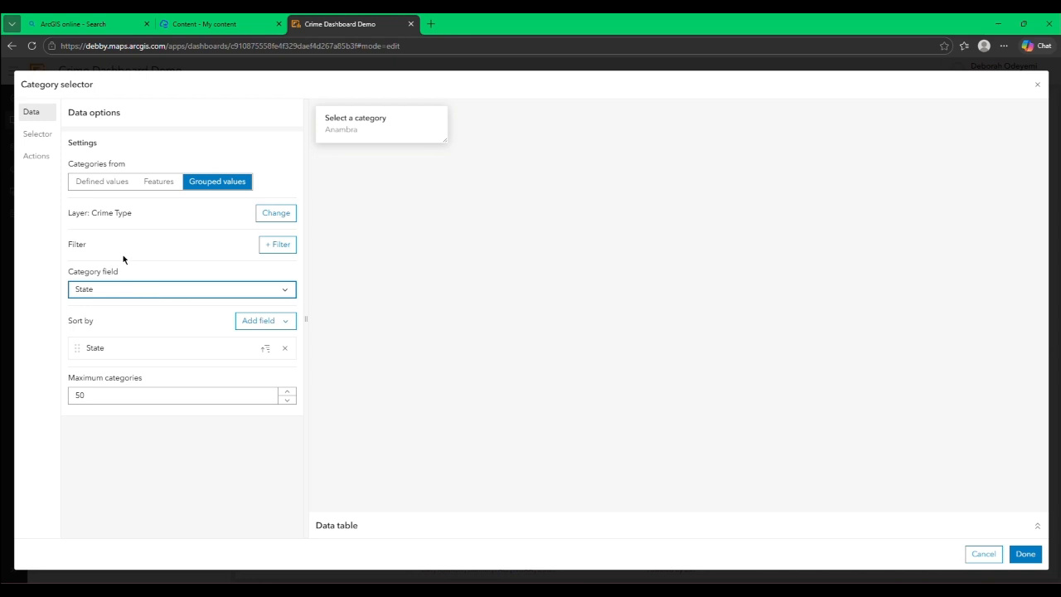
Step: Set the category selector to allow multiple selection and turn on its reset and select all option
{"action": "left_click", "coordinate": [45, 136]}
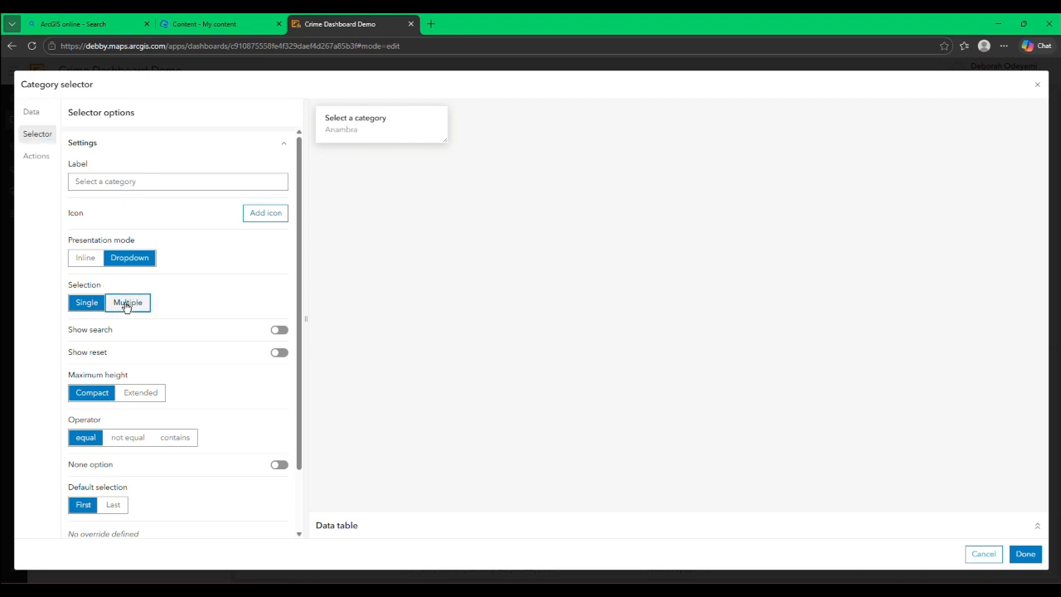
{"action": "left_click", "coordinate": [127, 302]}
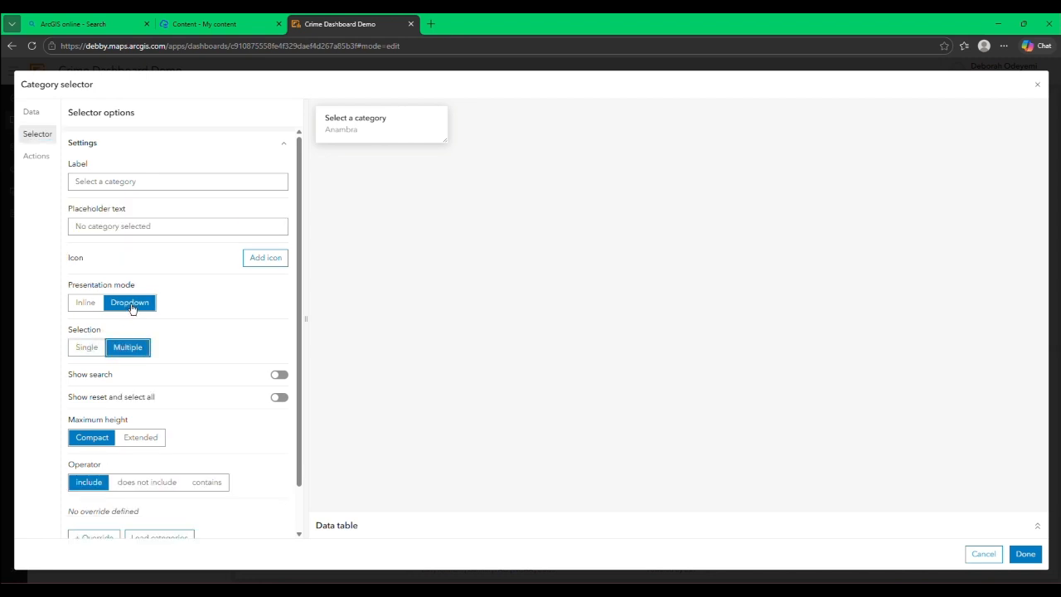
{"action": "left_click", "coordinate": [279, 400]}
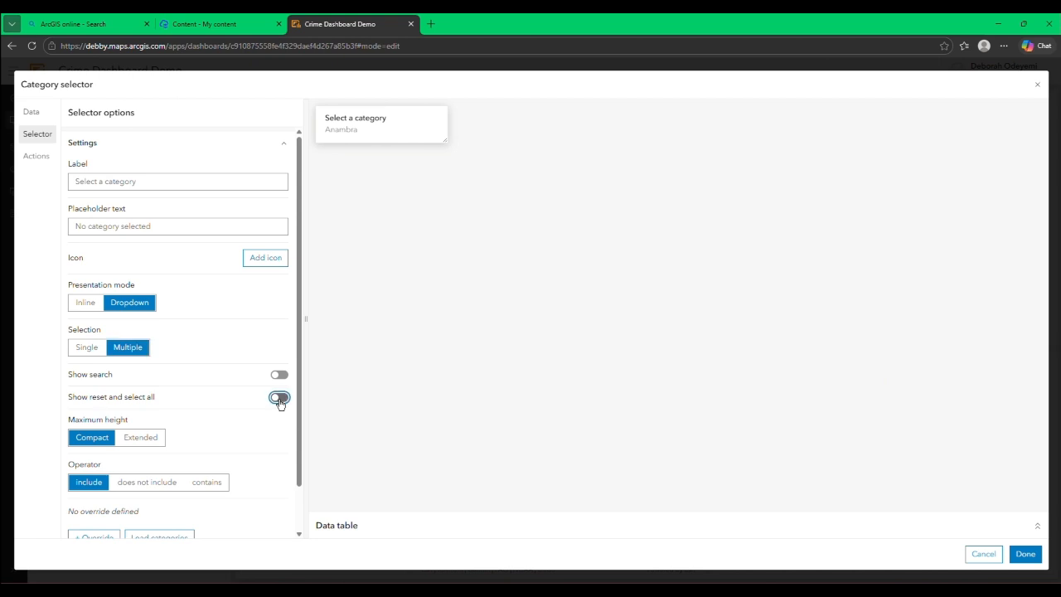
{"action": "scroll", "coordinate": [244, 392], "scroll_direction": "down", "scroll_amount": 1}
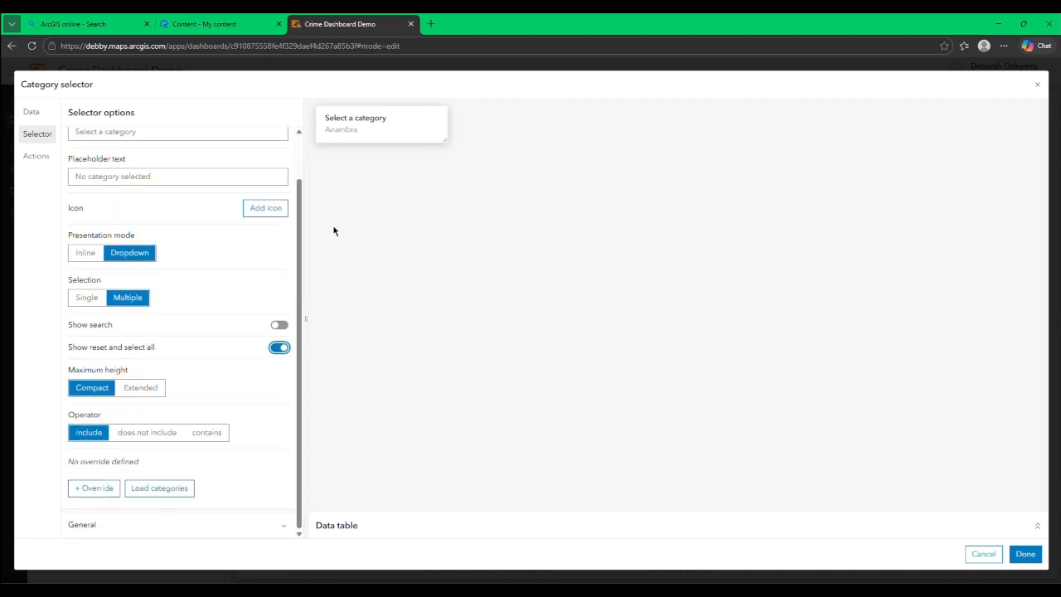
Step: Label the category selector State
{"action": "scroll", "coordinate": [140, 238], "scroll_direction": "up", "scroll_amount": 1}
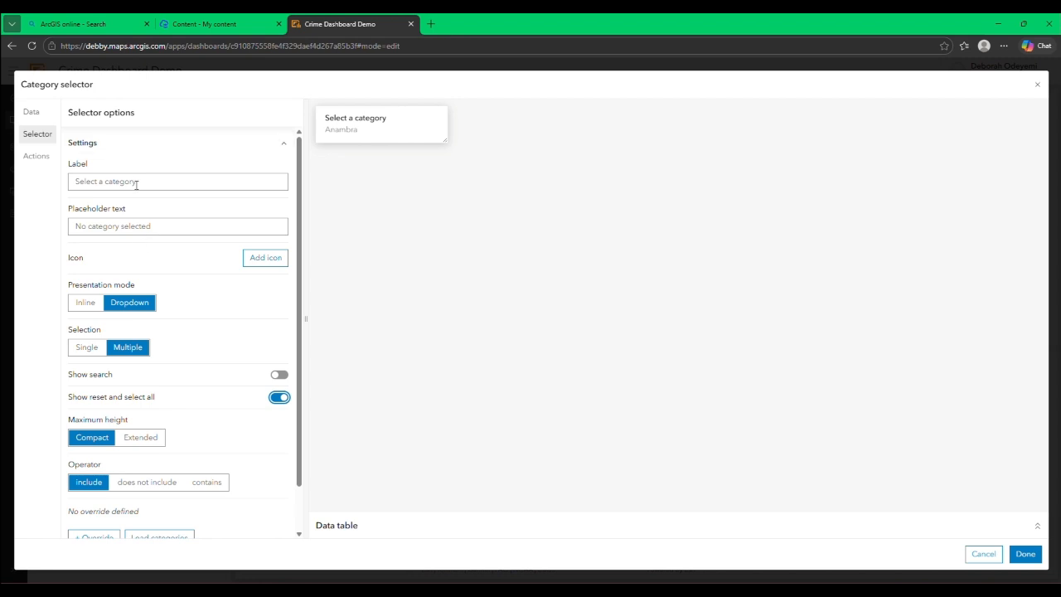
{"action": "left_click", "coordinate": [149, 182]}
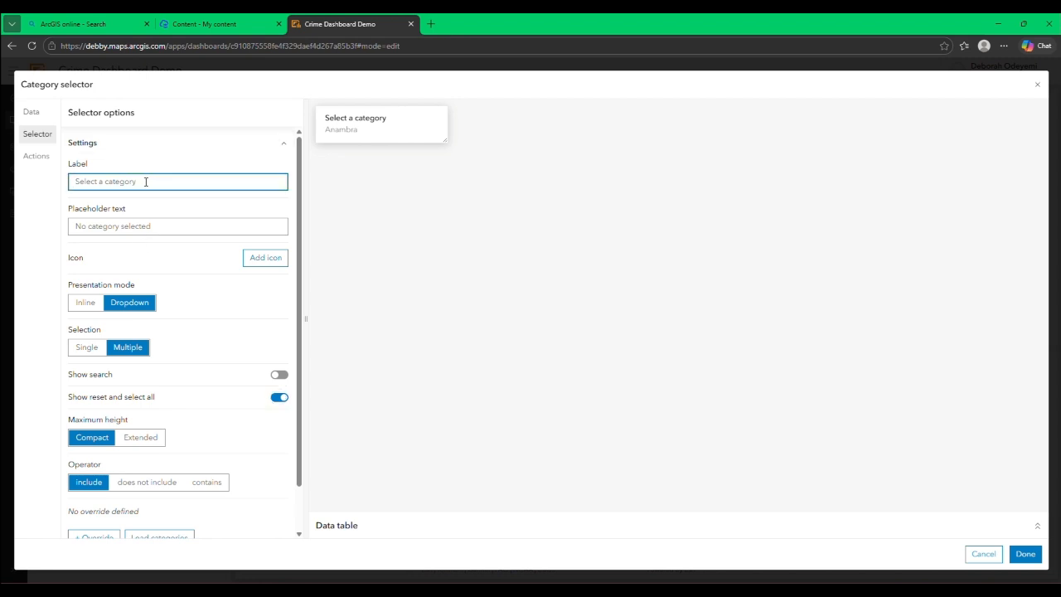
{"action": "type", "text": "State"}
{"action": "left_click", "coordinate": [253, 260]}
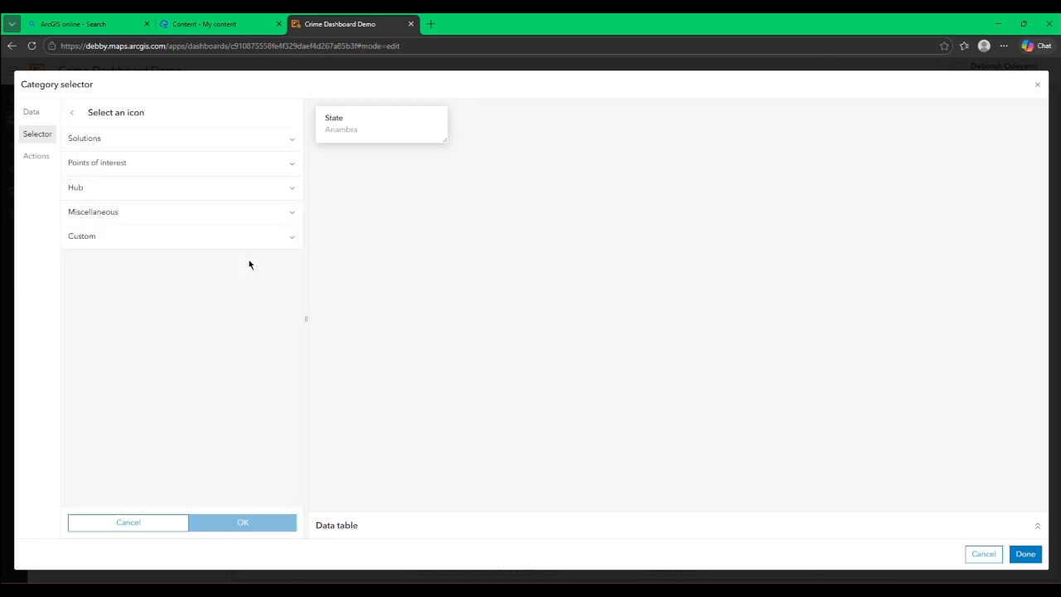
{"action": "left_click", "coordinate": [157, 146]}
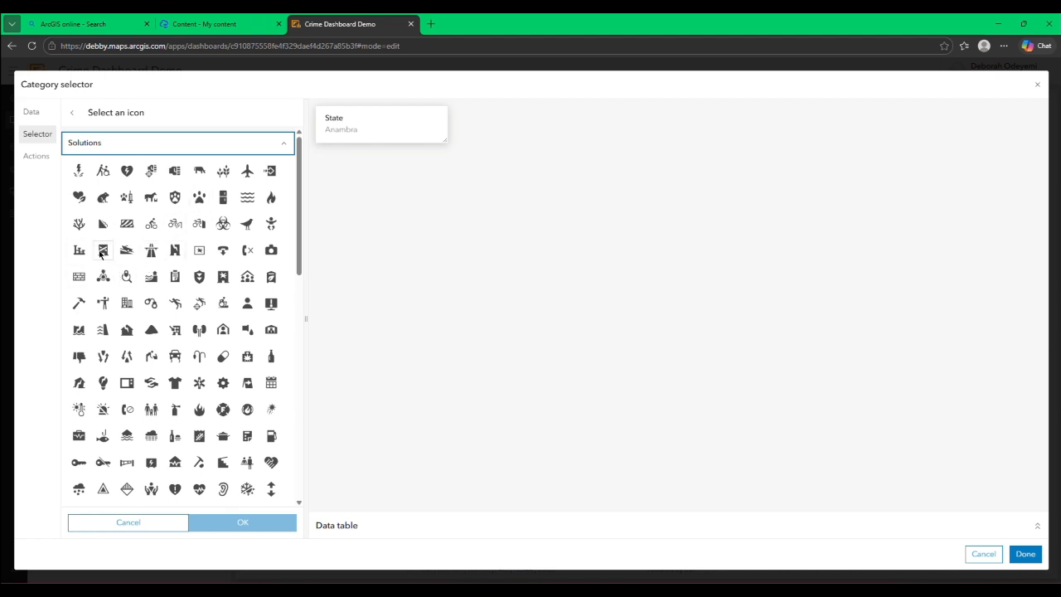
{"action": "left_click", "coordinate": [103, 253]}
{"action": "left_click", "coordinate": [127, 256]}
{"action": "left_click", "coordinate": [105, 253]}
{"action": "left_click", "coordinate": [81, 256]}
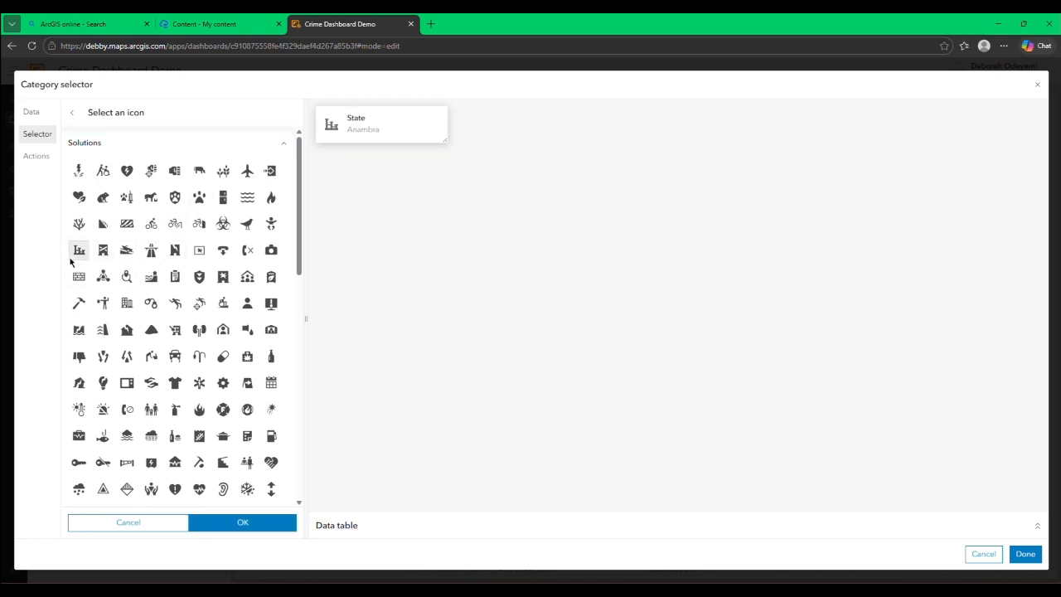
{"action": "left_click", "coordinate": [102, 253]}
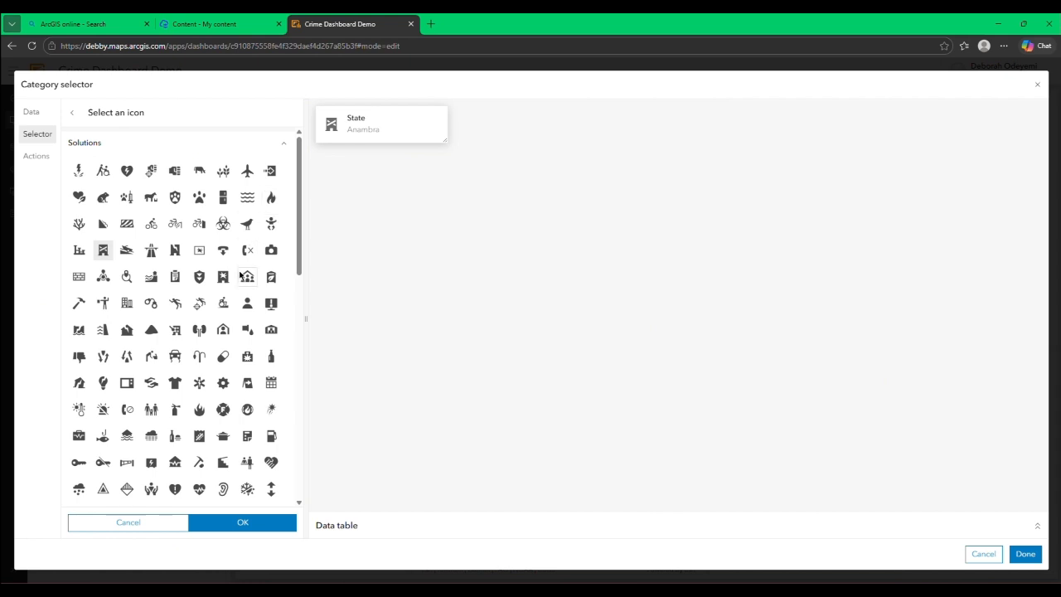
{"action": "left_click", "coordinate": [247, 329]}
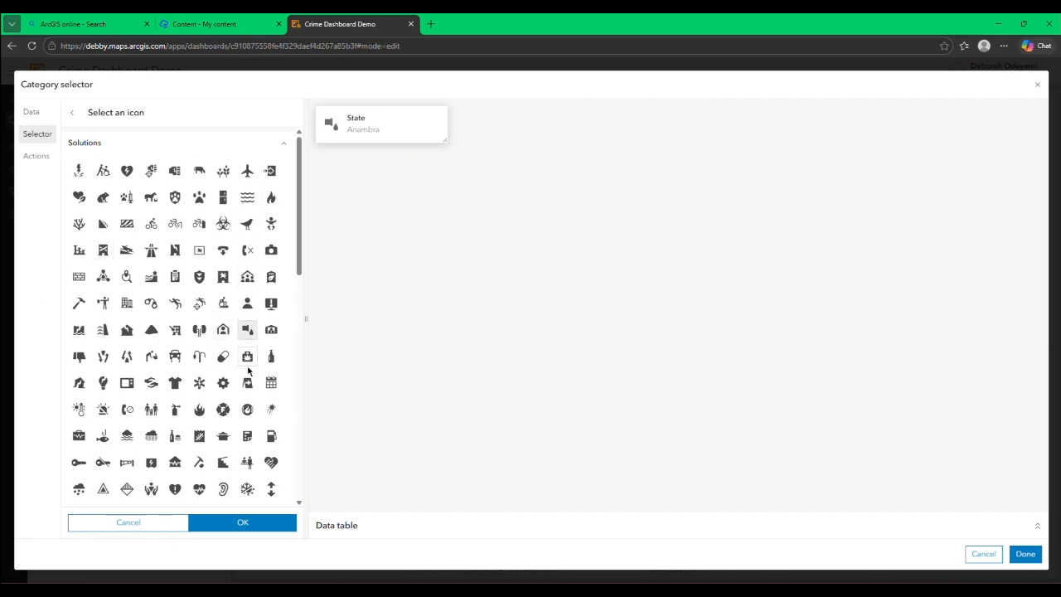
{"action": "left_click", "coordinate": [130, 524]}
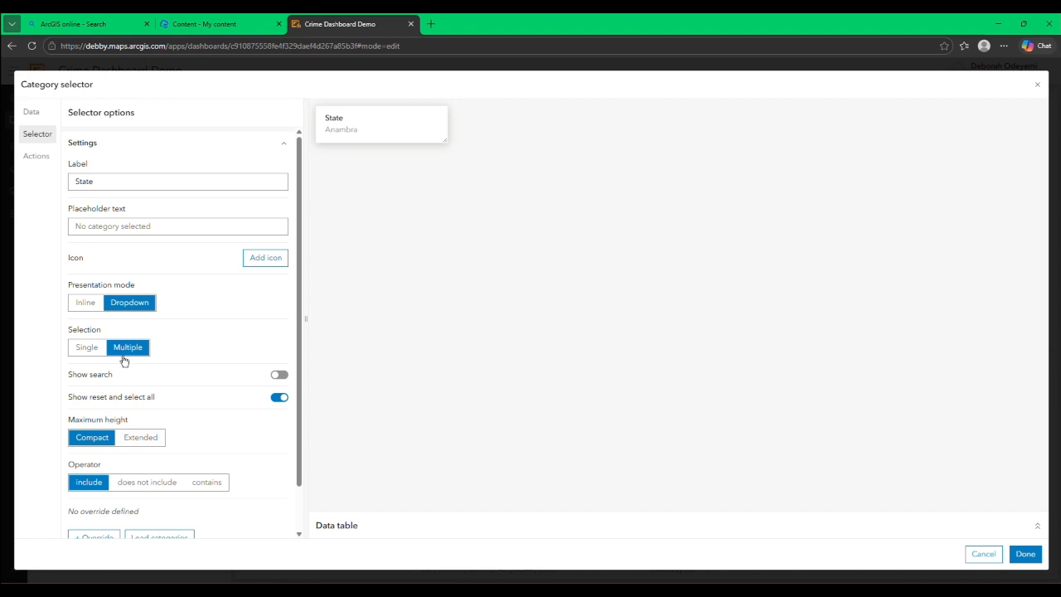
Step: Save the State category selector to the header and close the view settings
{"action": "scroll", "coordinate": [124, 360], "scroll_direction": "down", "scroll_amount": 1}
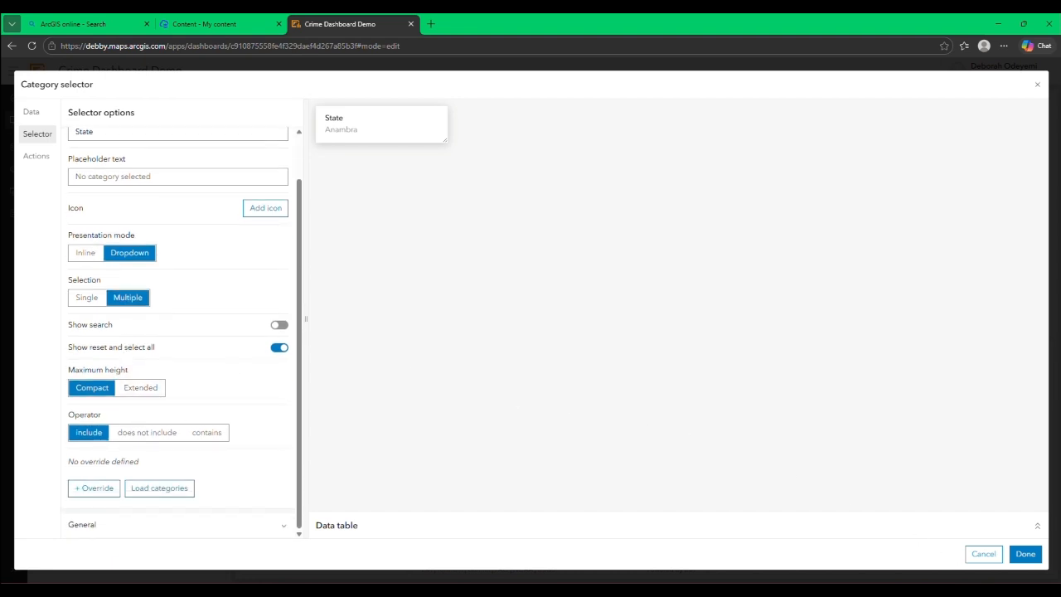
{"action": "left_click", "coordinate": [1026, 553]}
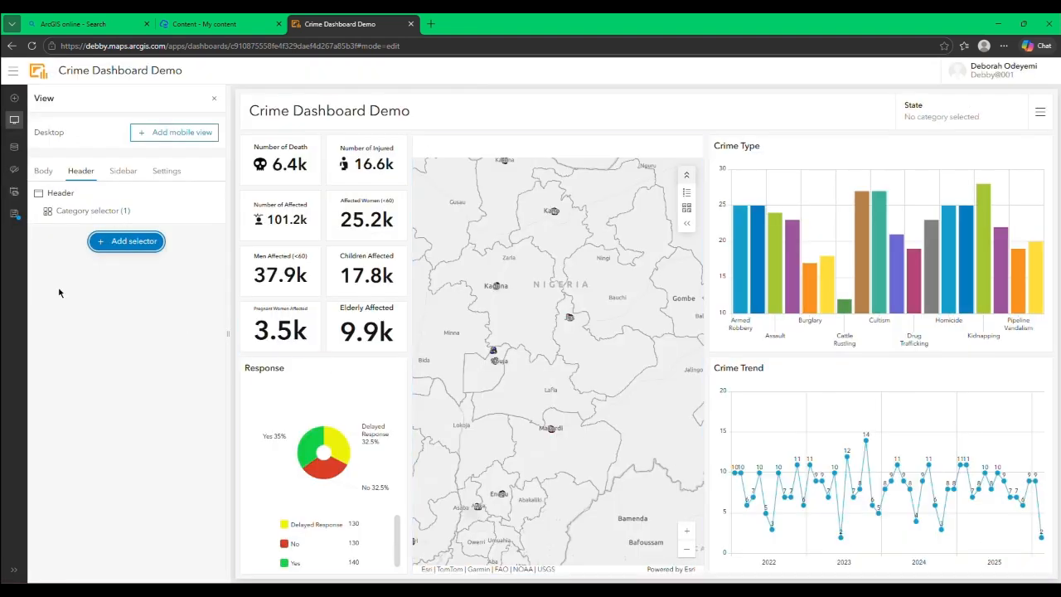
{"action": "left_click", "coordinate": [214, 98]}
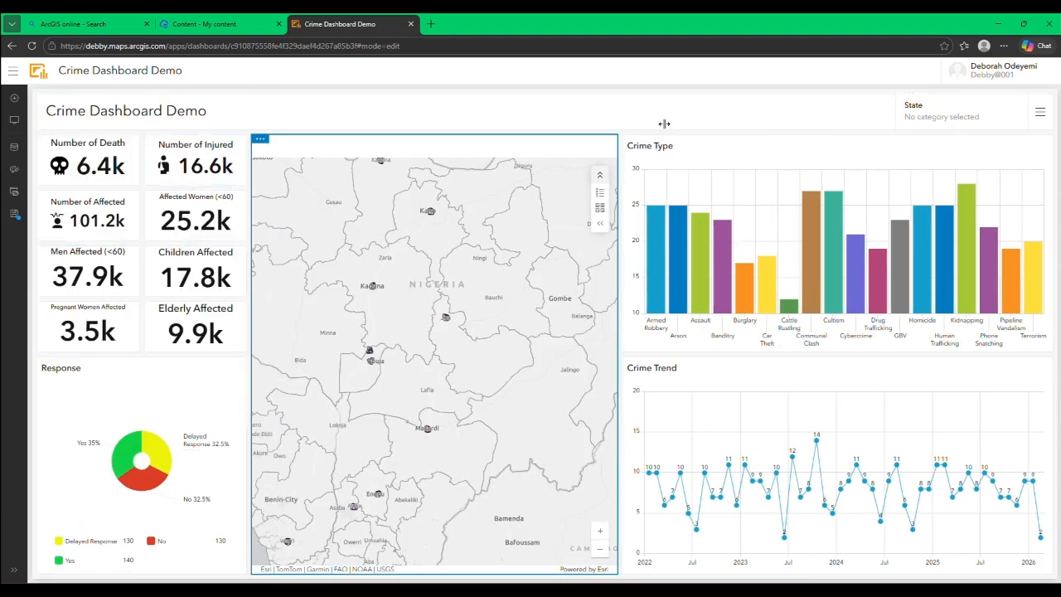
Step: Test the State selector by ticking and unticking individual states such as Plateau, selecting all states, and deselecting them
{"action": "left_click", "coordinate": [926, 119]}
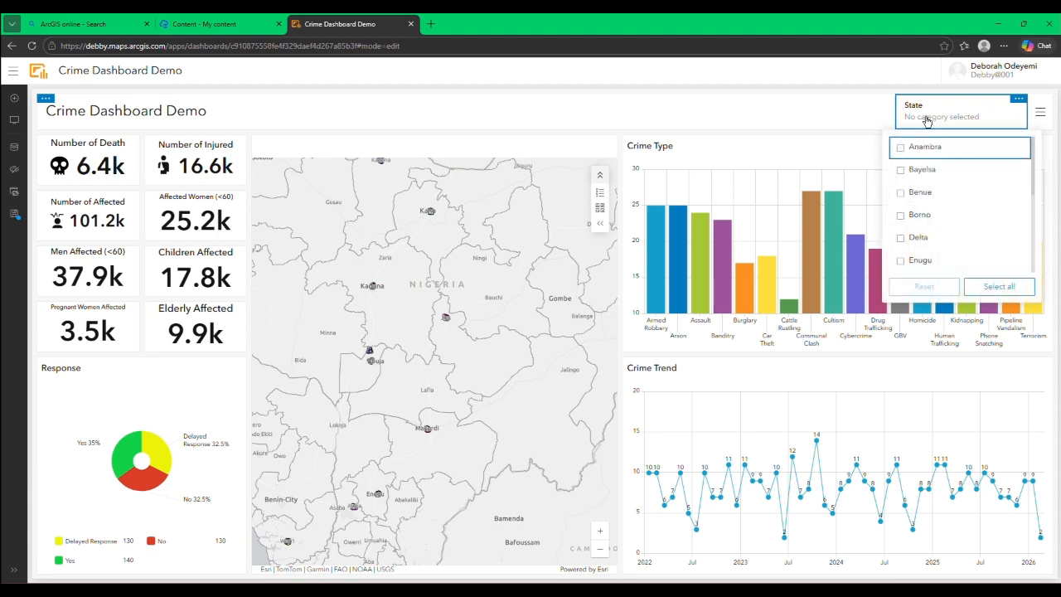
{"action": "left_click", "coordinate": [918, 152]}
{"action": "left_click", "coordinate": [918, 154]}
{"action": "left_click", "coordinate": [929, 123]}
{"action": "left_click", "coordinate": [929, 123]}
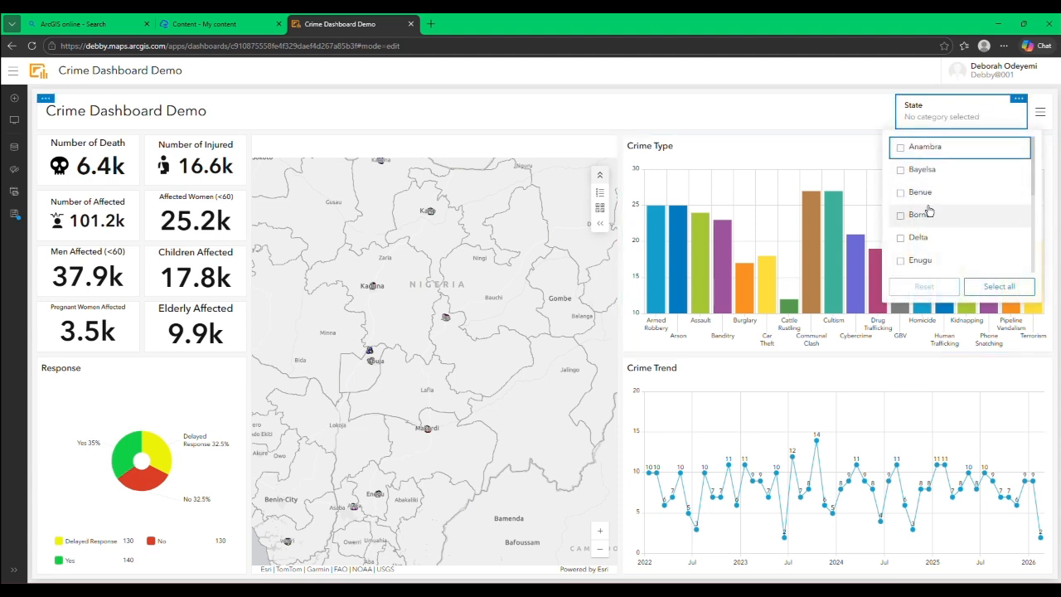
{"action": "scroll", "coordinate": [933, 212], "scroll_direction": "down", "scroll_amount": 3}
{"action": "left_click", "coordinate": [937, 239]}
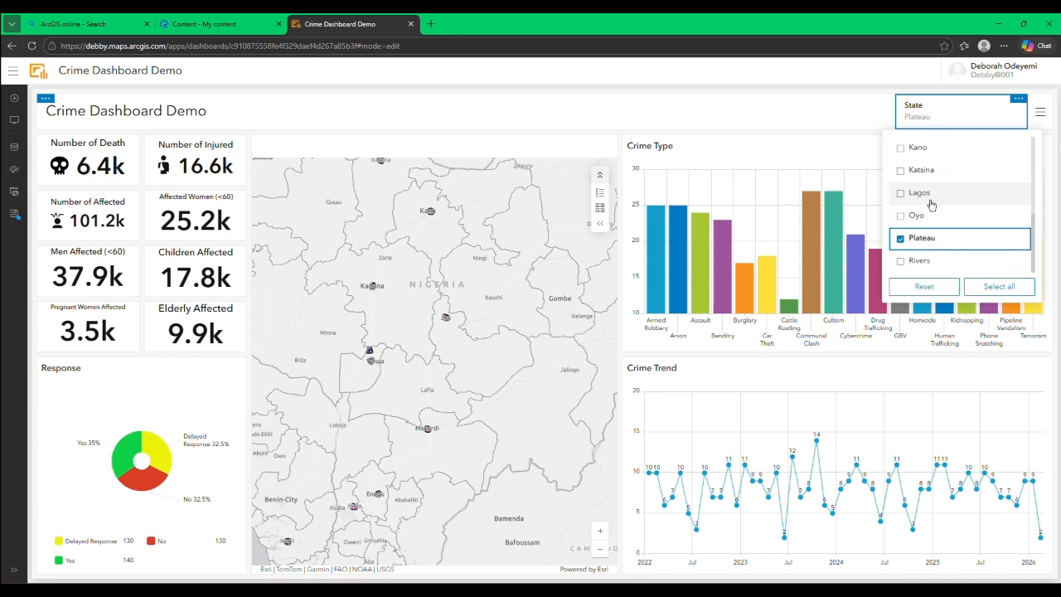
{"action": "left_click", "coordinate": [927, 192]}
{"action": "left_click", "coordinate": [927, 170]}
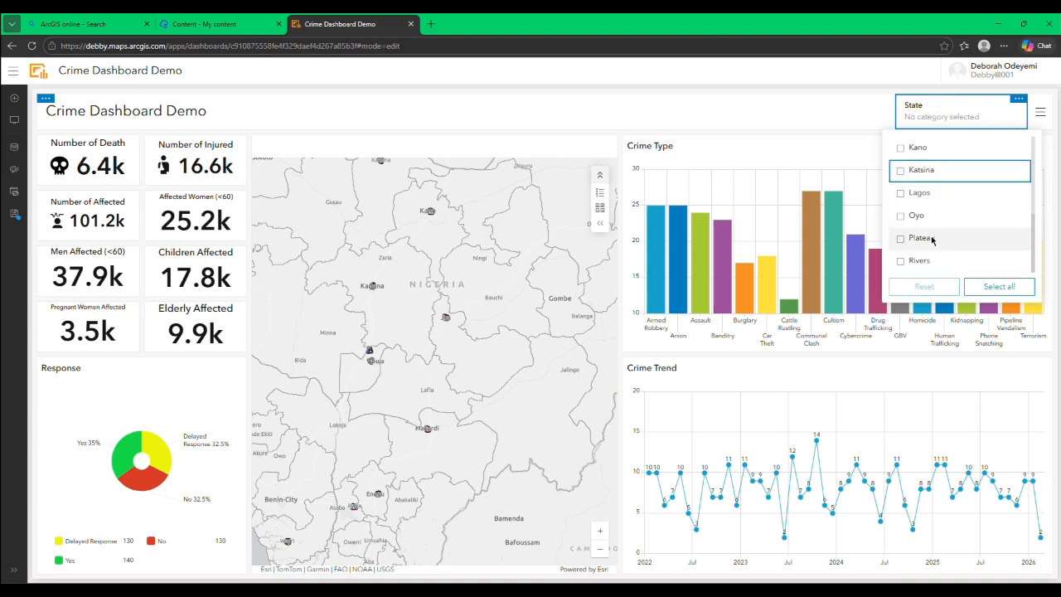
{"action": "left_click", "coordinate": [991, 286]}
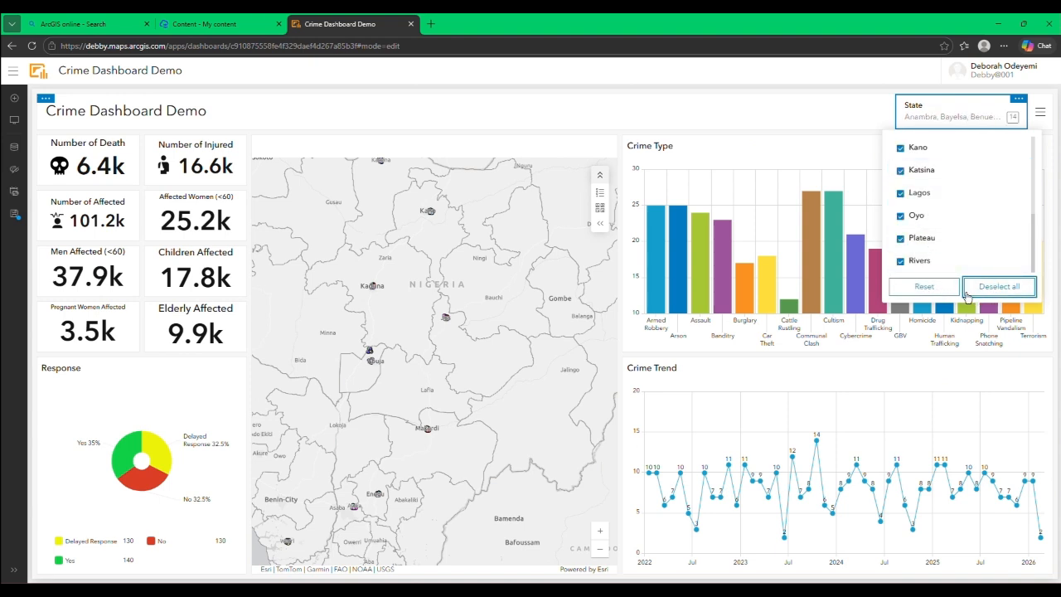
{"action": "left_click", "coordinate": [963, 289]}
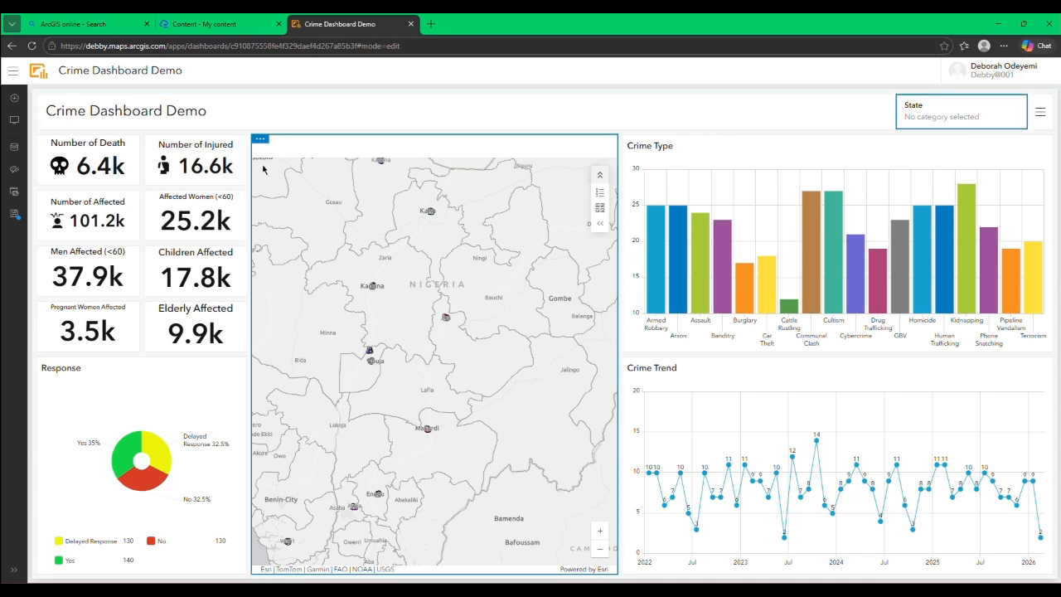
Step: Set map extent changes to filter the category selector, Crime Type chart, Indicators 1 to 8, Pie chart (1) and Serial chart (1), and save
{"action": "mouse_move", "coordinate": [262, 148]}
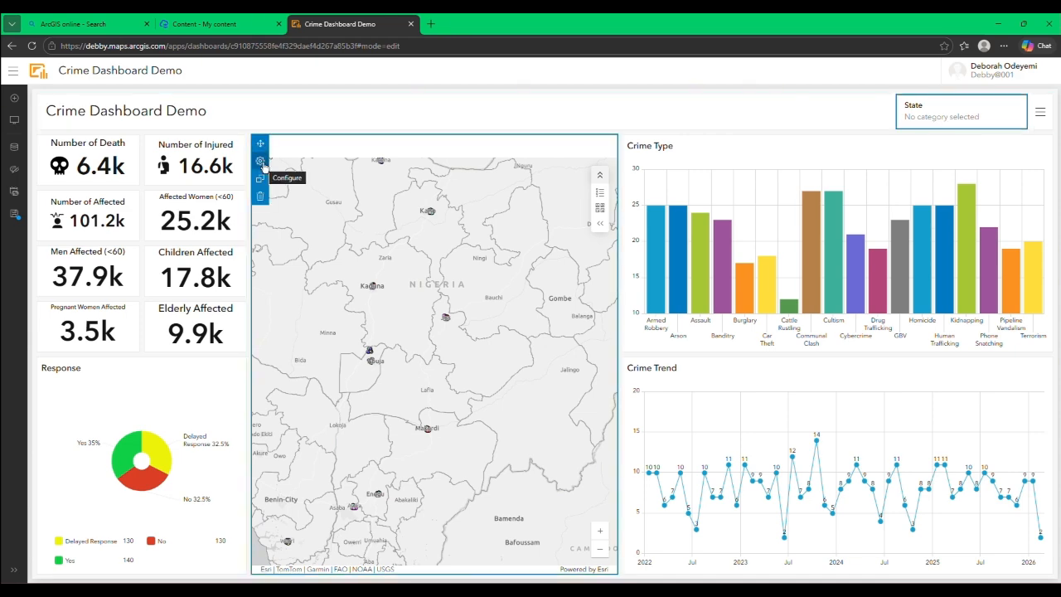
{"action": "left_click", "coordinate": [262, 163]}
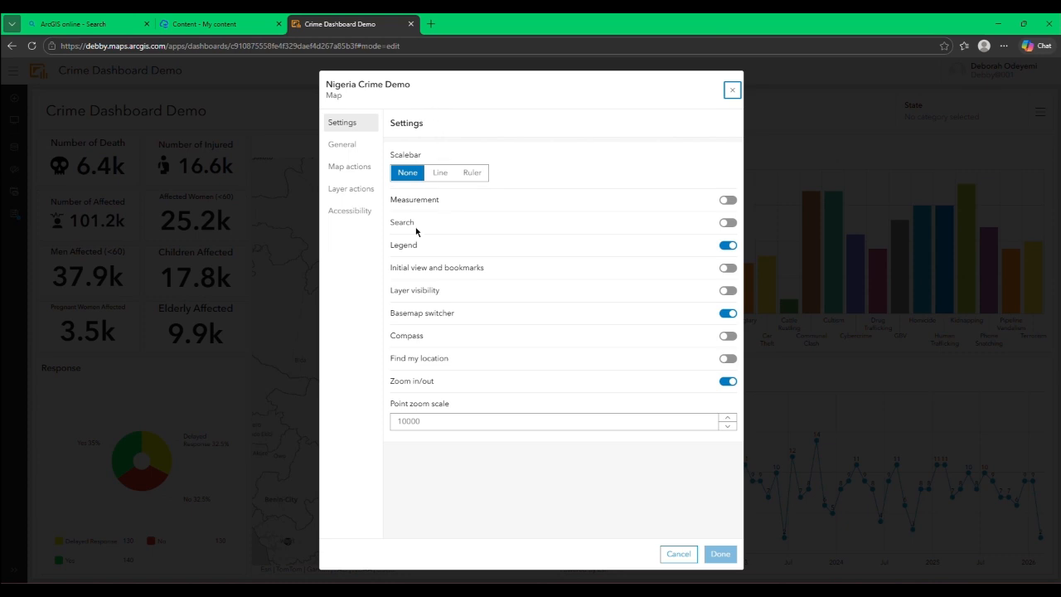
{"action": "left_click", "coordinate": [370, 176]}
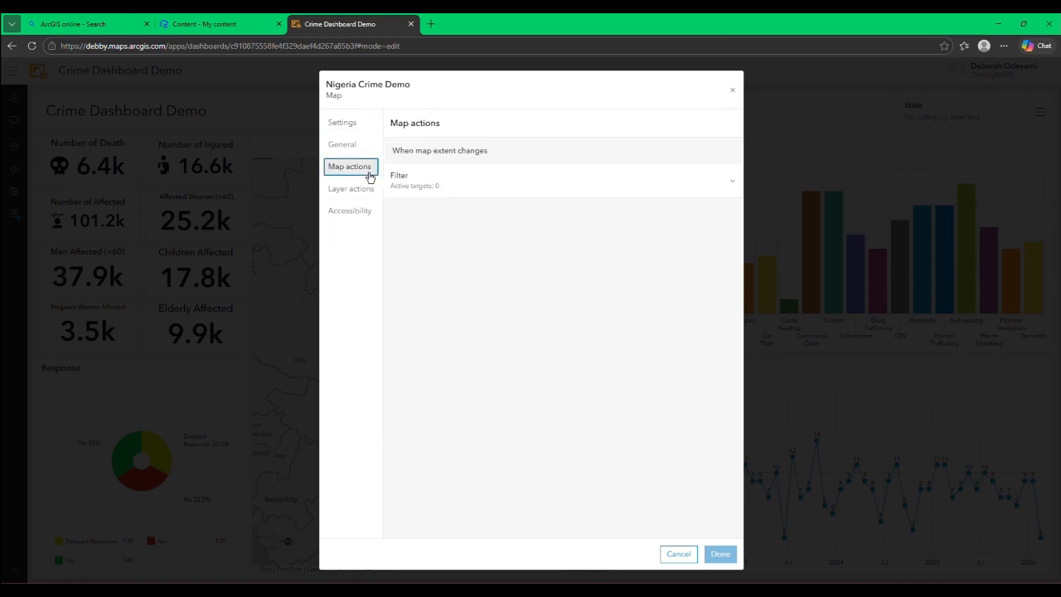
{"action": "left_click", "coordinate": [635, 181]}
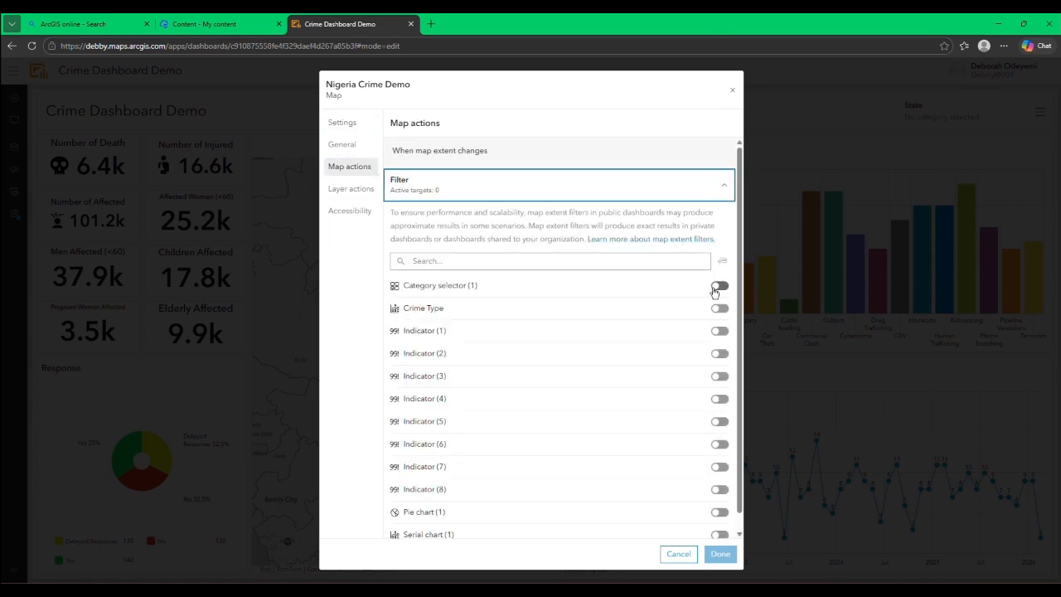
{"action": "left_click", "coordinate": [715, 287]}
{"action": "left_click", "coordinate": [719, 311]}
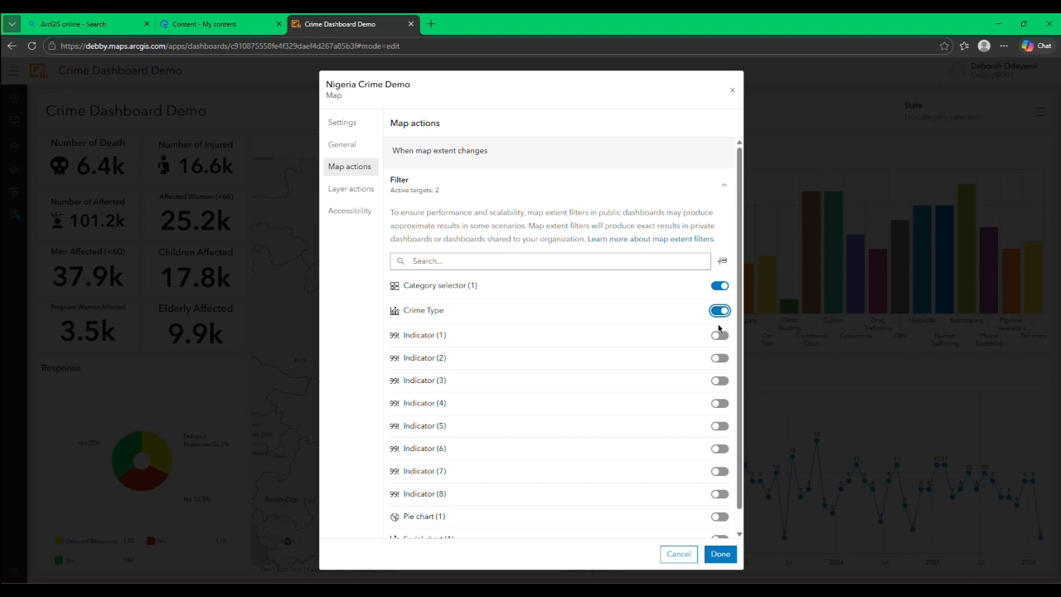
{"action": "left_click", "coordinate": [718, 336]}
{"action": "left_click", "coordinate": [718, 362]}
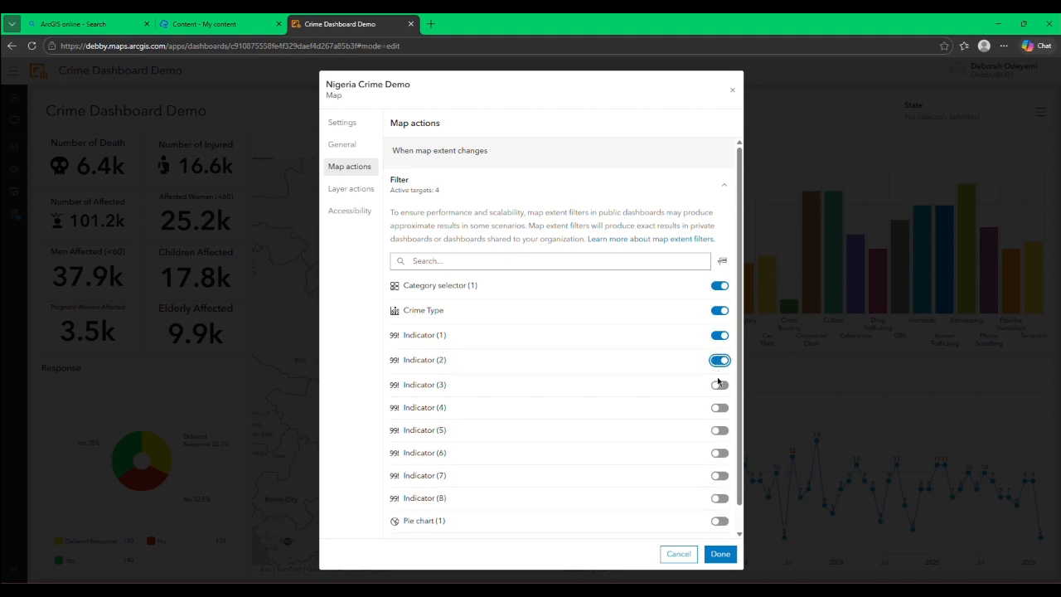
{"action": "left_click", "coordinate": [719, 384]}
{"action": "scroll", "coordinate": [714, 365], "scroll_direction": "down", "scroll_amount": 1}
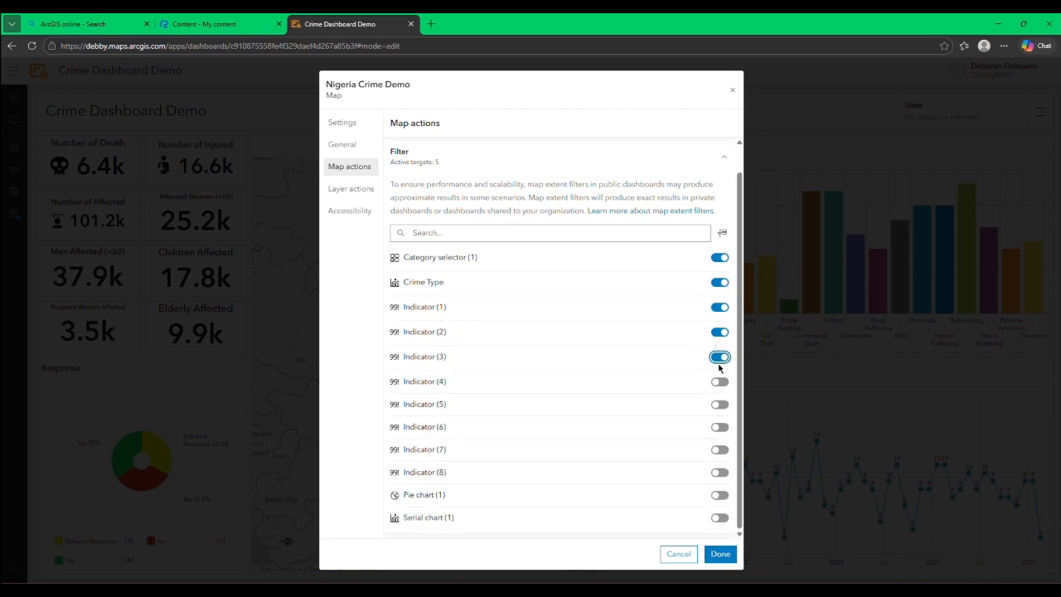
{"action": "left_click", "coordinate": [718, 383]}
{"action": "left_click", "coordinate": [719, 404]}
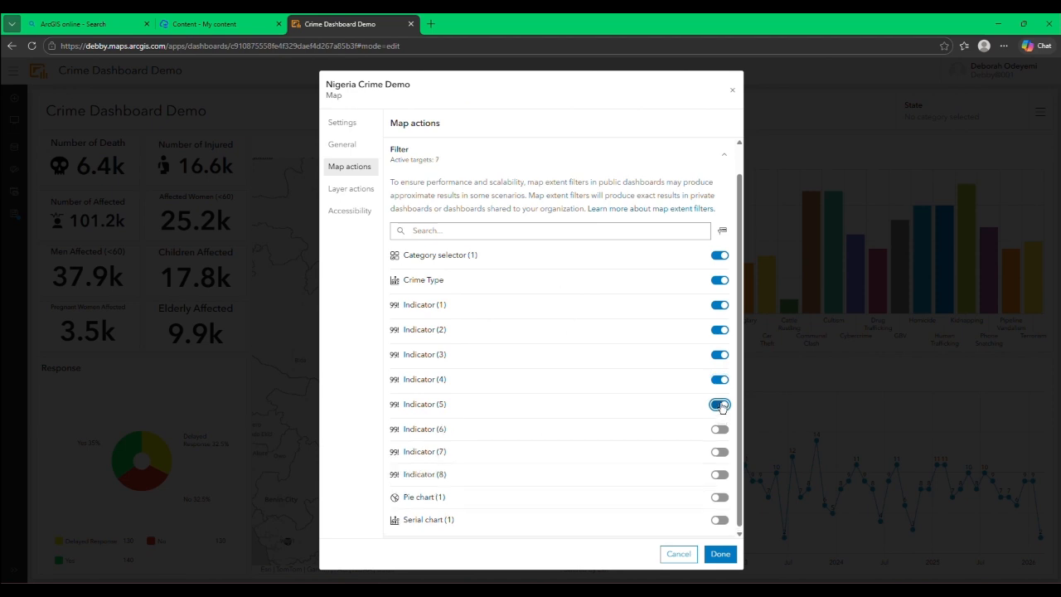
{"action": "left_click", "coordinate": [720, 430]}
{"action": "left_click", "coordinate": [720, 454]}
{"action": "left_click", "coordinate": [719, 481]}
{"action": "left_click", "coordinate": [720, 504]}
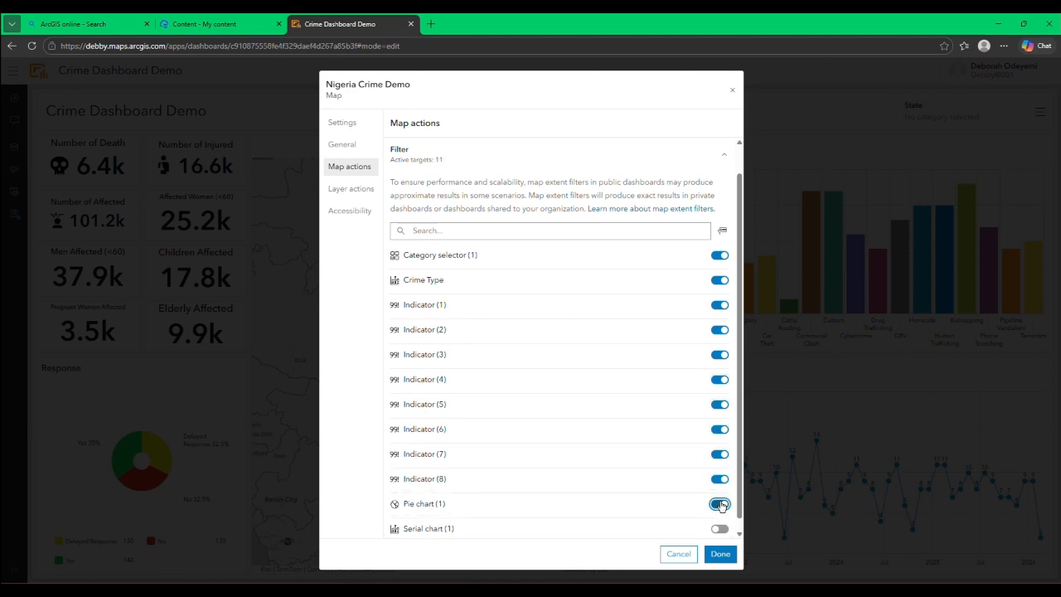
{"action": "left_click", "coordinate": [718, 531]}
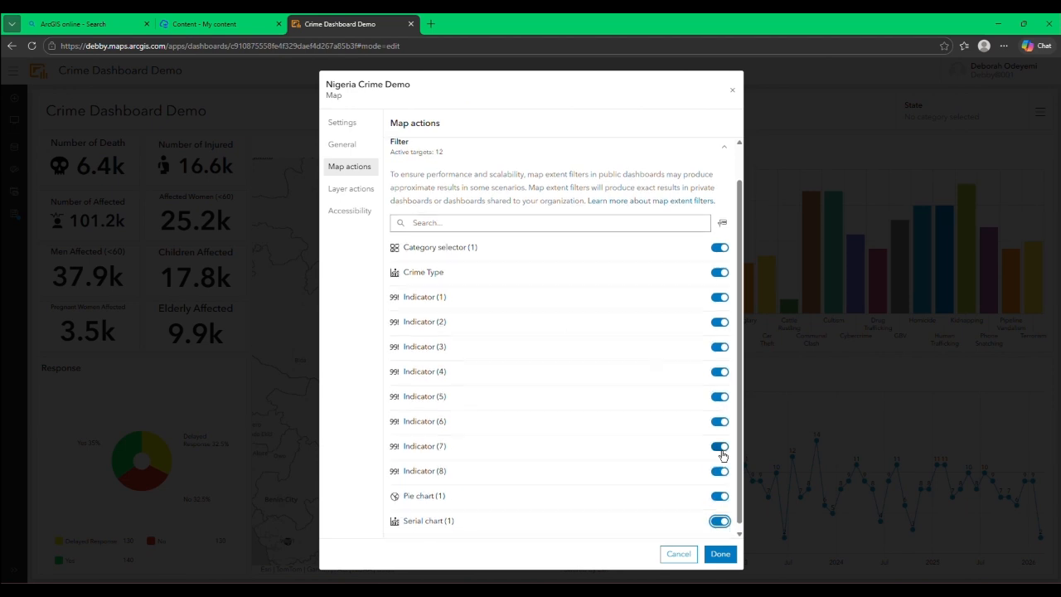
{"action": "left_click", "coordinate": [721, 554]}
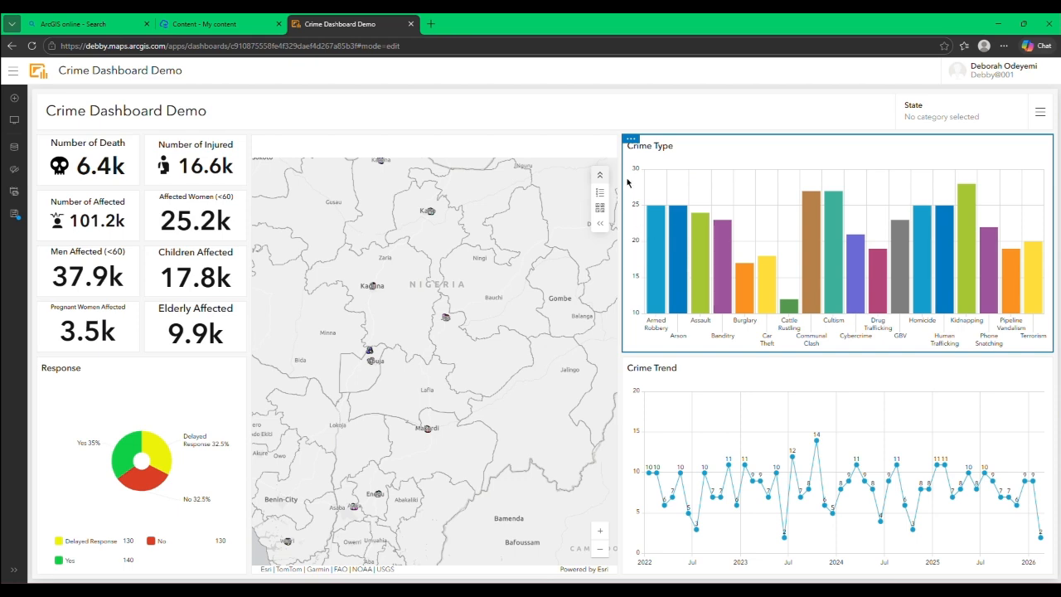
Step: Set selections in the Crime Type chart to filter the category selector and Indicators 1 to 8
{"action": "left_click", "coordinate": [631, 140]}
{"action": "left_click", "coordinate": [631, 163]}
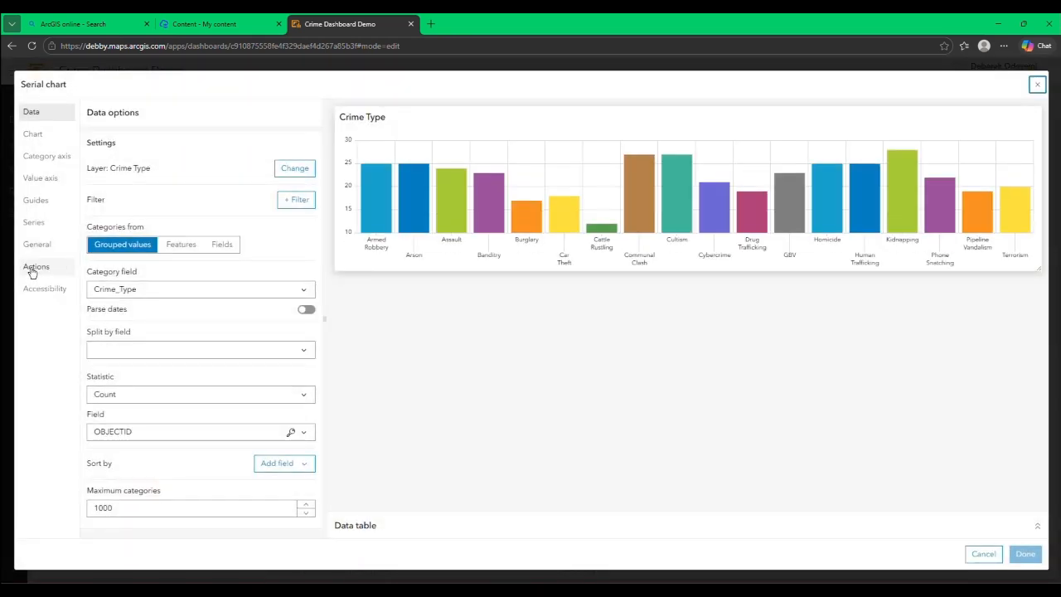
{"action": "left_click", "coordinate": [33, 267]}
{"action": "left_click", "coordinate": [202, 214]}
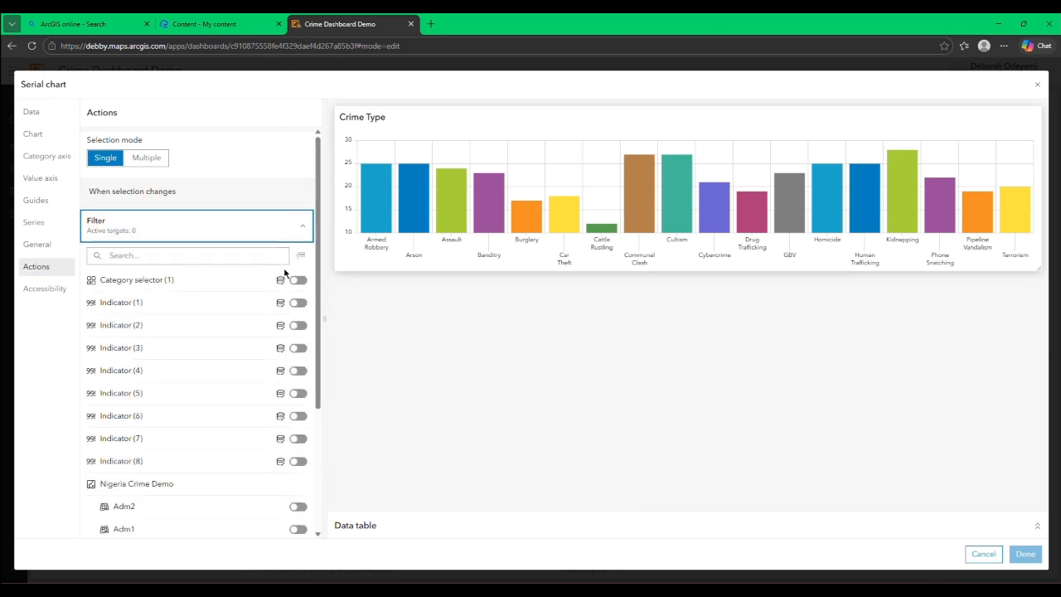
{"action": "left_click", "coordinate": [295, 281]}
{"action": "left_click", "coordinate": [298, 320]}
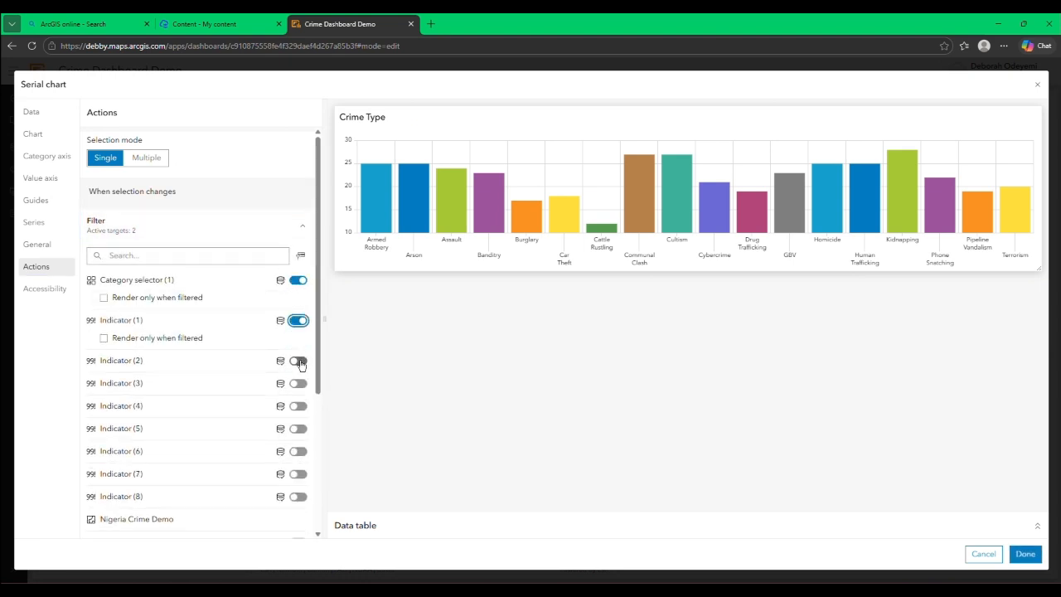
{"action": "left_click", "coordinate": [299, 362]}
{"action": "left_click", "coordinate": [297, 401]}
{"action": "left_click", "coordinate": [297, 441]}
{"action": "scroll", "coordinate": [294, 365], "scroll_direction": "down", "scroll_amount": 3}
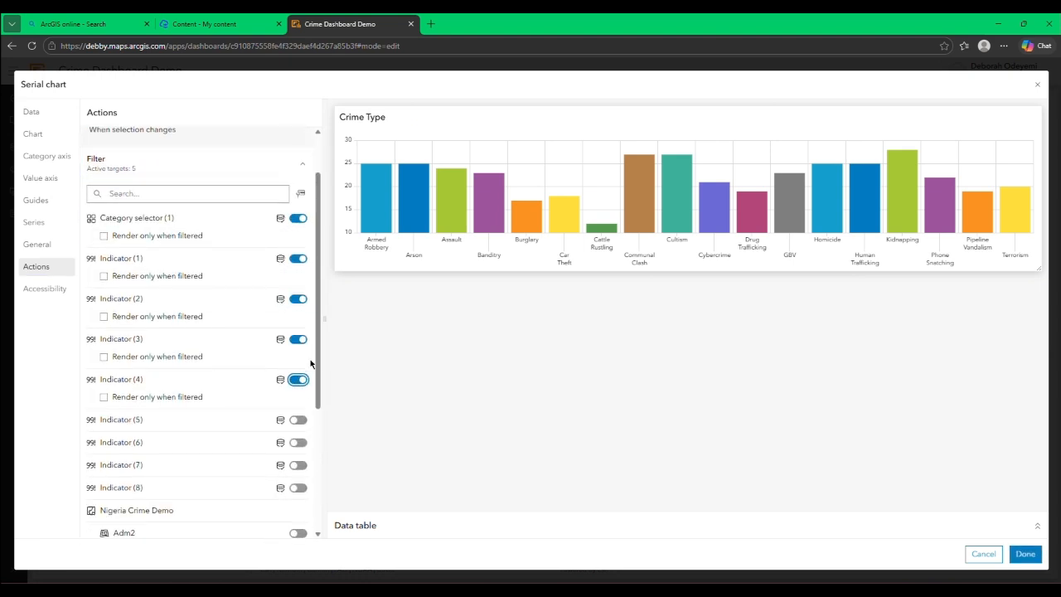
{"action": "left_click", "coordinate": [297, 214]}
{"action": "left_click", "coordinate": [298, 253]}
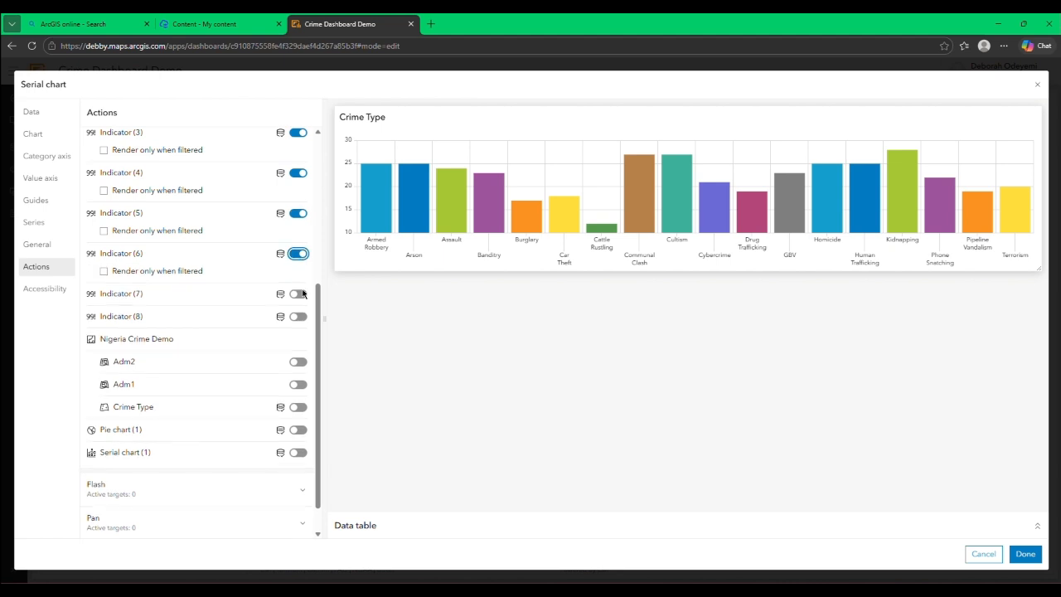
{"action": "left_click", "coordinate": [298, 293]}
{"action": "left_click", "coordinate": [297, 334]}
Step: Add the map's Crime Type layer, Pie chart (1) and Serial chart (1) as filter targets of the Crime Type chart
{"action": "scroll", "coordinate": [297, 336], "scroll_direction": "down", "scroll_amount": 2}
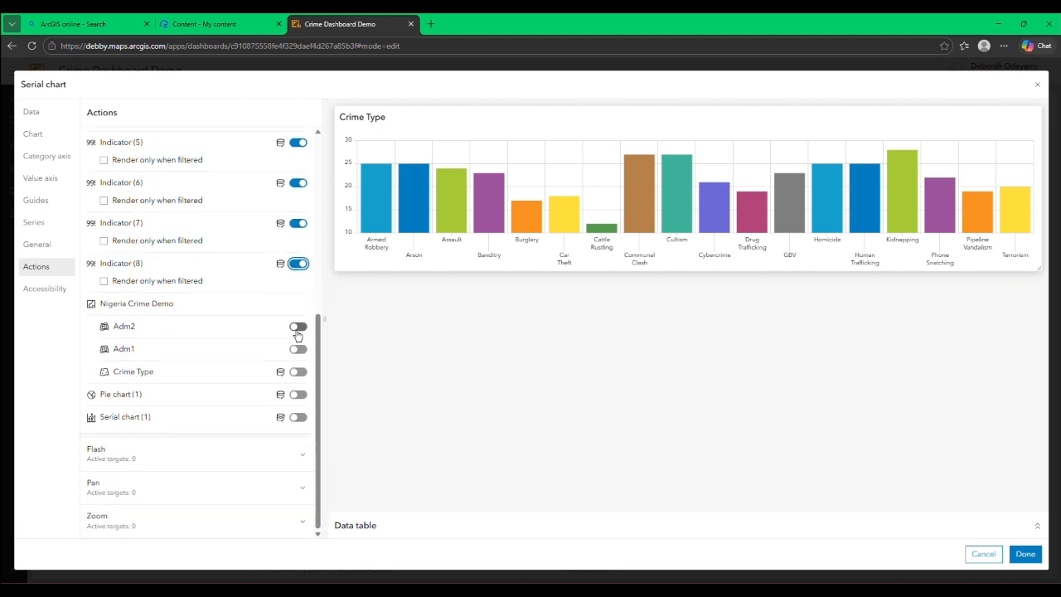
{"action": "left_click", "coordinate": [298, 371]}
{"action": "left_click", "coordinate": [298, 412]}
{"action": "left_click", "coordinate": [297, 453]}
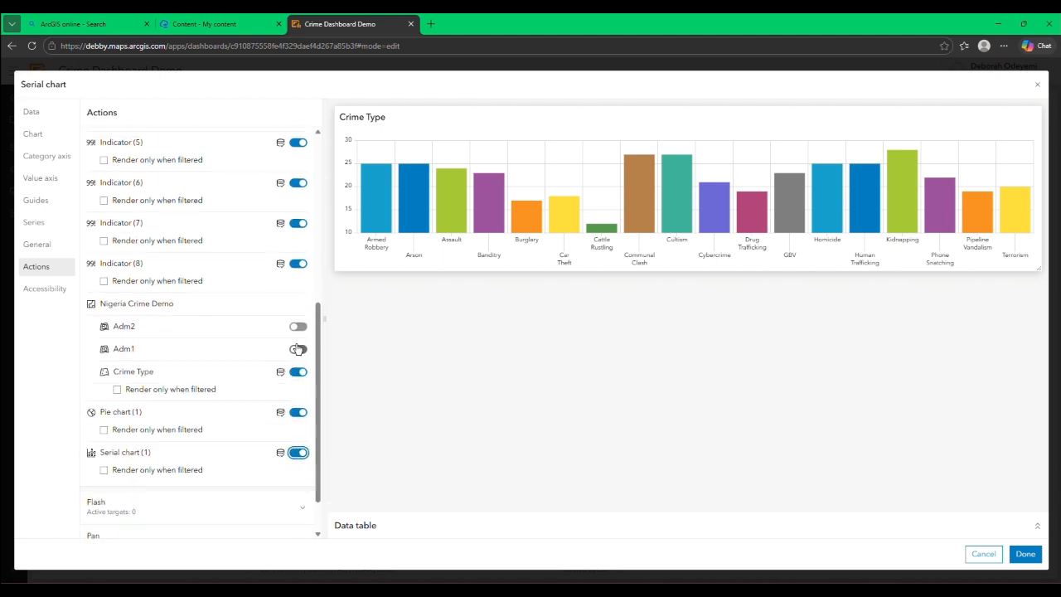
Step: Make Crime Type chart selections flash, pan and zoom the Nigeria Crime Demo map, and save the chart
{"action": "scroll", "coordinate": [294, 452], "scroll_direction": "down", "scroll_amount": 2}
{"action": "left_click", "coordinate": [282, 460]}
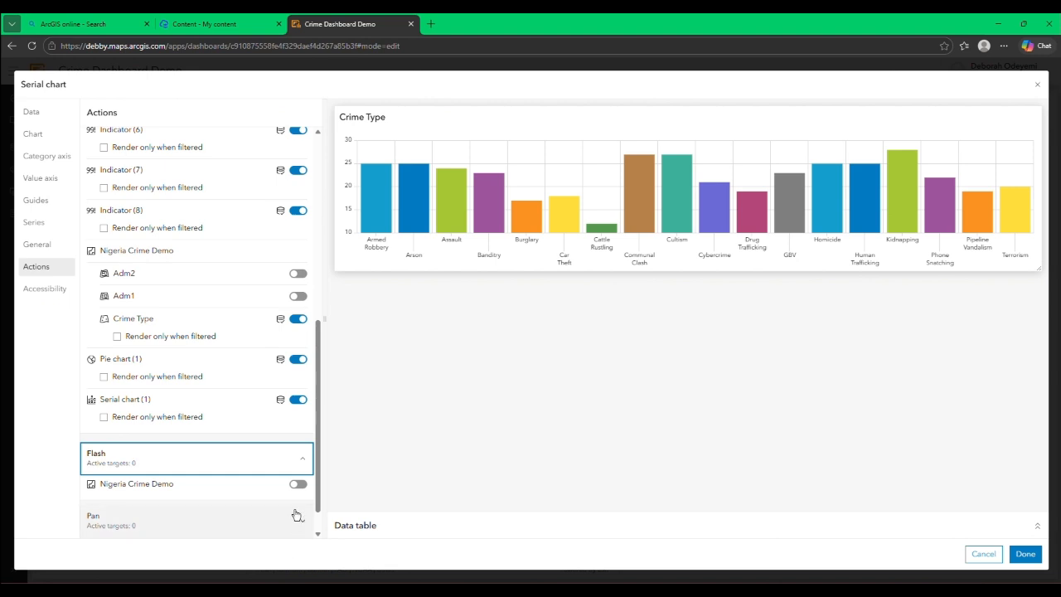
{"action": "left_click", "coordinate": [298, 484]}
{"action": "scroll", "coordinate": [290, 481], "scroll_direction": "down", "scroll_amount": 1}
{"action": "left_click", "coordinate": [283, 490]}
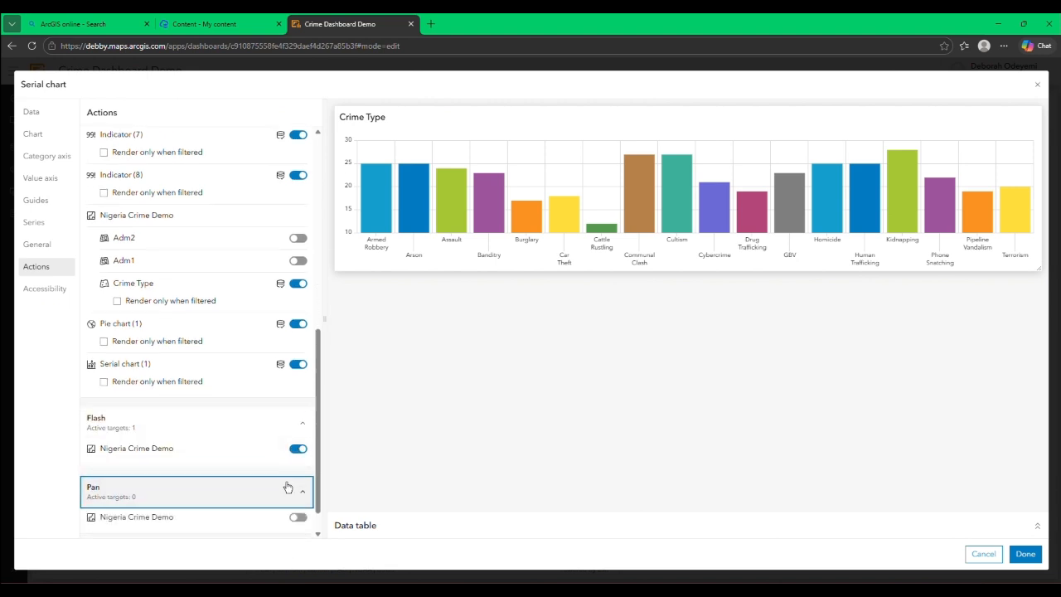
{"action": "scroll", "coordinate": [295, 491], "scroll_direction": "down", "scroll_amount": 1}
{"action": "left_click", "coordinate": [296, 485]}
{"action": "left_click", "coordinate": [296, 518]}
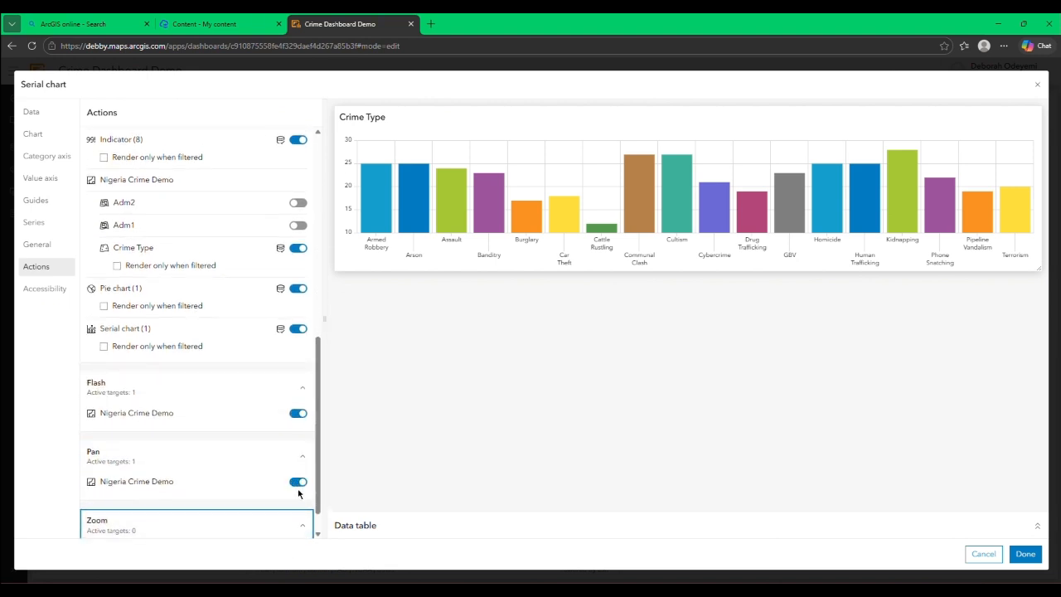
{"action": "scroll", "coordinate": [296, 518], "scroll_direction": "down", "scroll_amount": 1}
{"action": "left_click", "coordinate": [296, 519]}
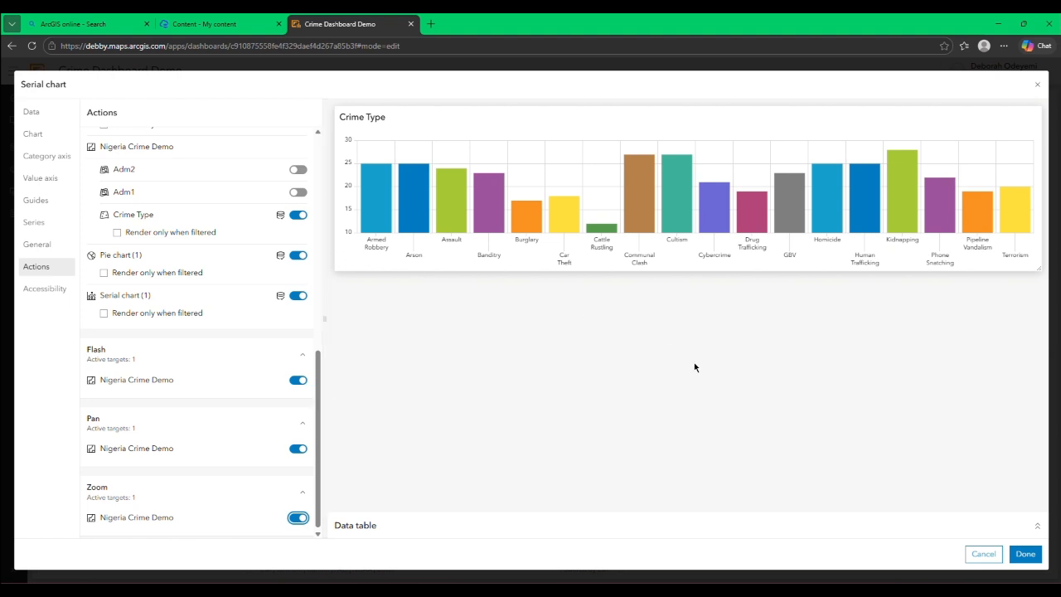
{"action": "left_click", "coordinate": [1025, 553]}
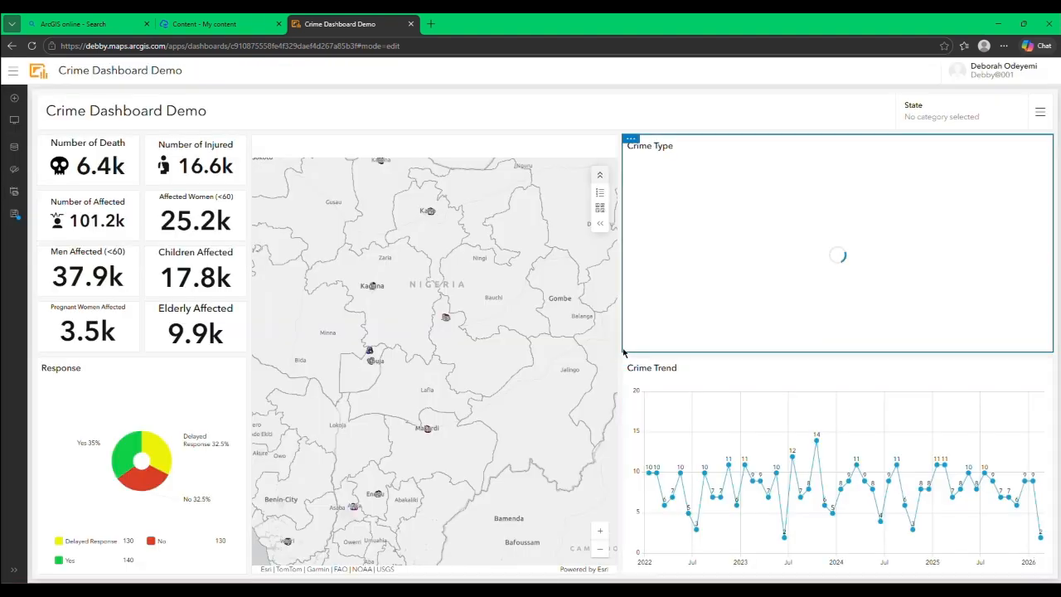
Step: Set selections in the Crime Trend chart to filter the category selector, the Crime Type chart and Indicators 1 to 4
{"action": "left_click", "coordinate": [631, 382]}
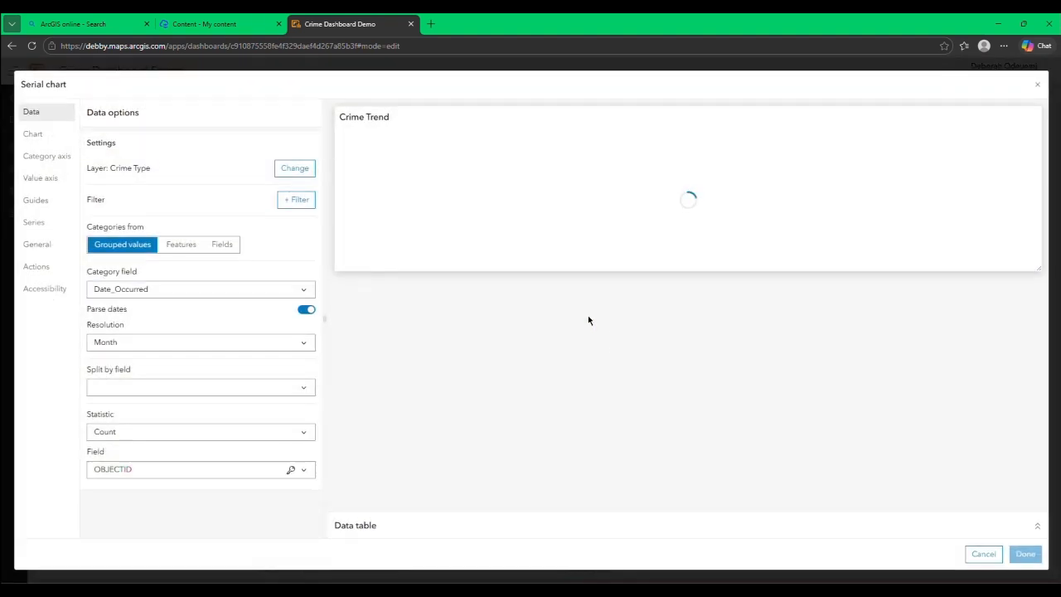
{"action": "left_click", "coordinate": [38, 267]}
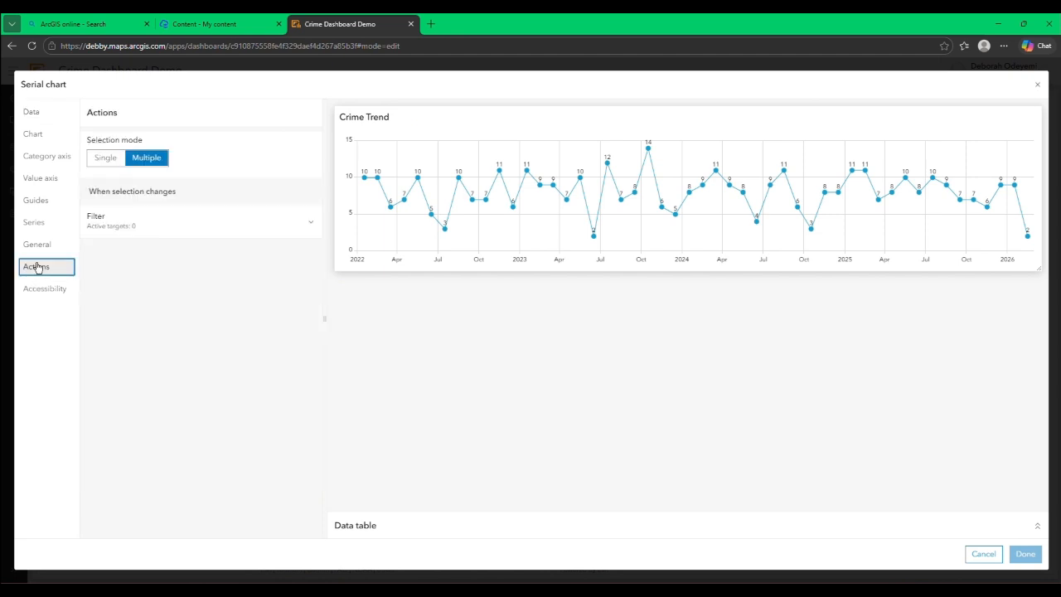
{"action": "left_click", "coordinate": [260, 240]}
{"action": "left_click", "coordinate": [297, 280]}
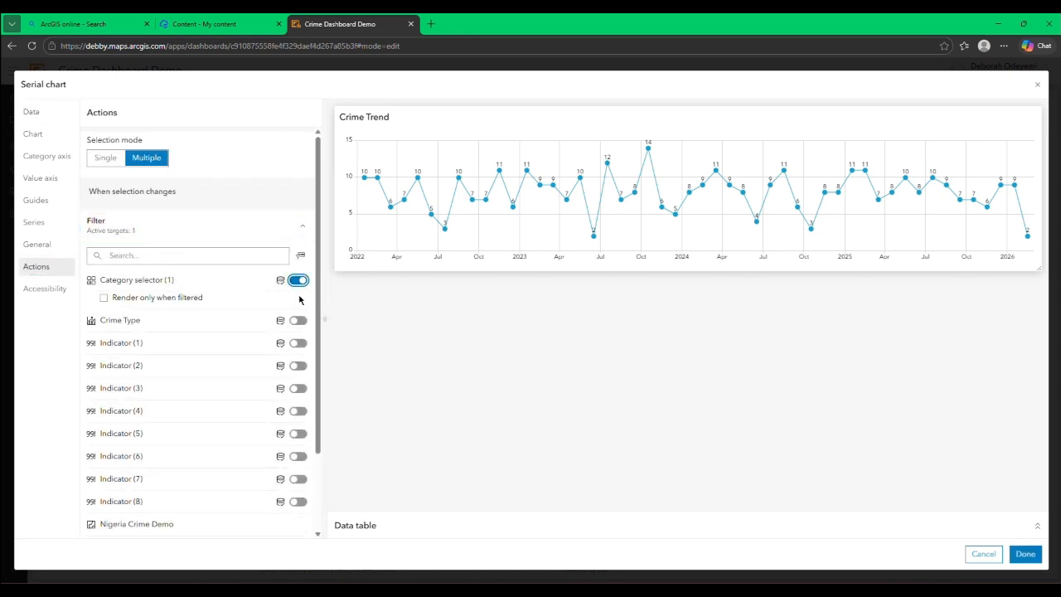
{"action": "left_click", "coordinate": [298, 320]}
{"action": "left_click", "coordinate": [298, 361]}
{"action": "left_click", "coordinate": [298, 402]}
{"action": "left_click", "coordinate": [299, 441]}
{"action": "left_click", "coordinate": [298, 482]}
Step: Add Indicators 5 to 8, the map's Crime Type layer and Pie chart (1) as Crime Trend filter targets, and save
{"action": "scroll", "coordinate": [300, 431], "scroll_direction": "down", "scroll_amount": 2}
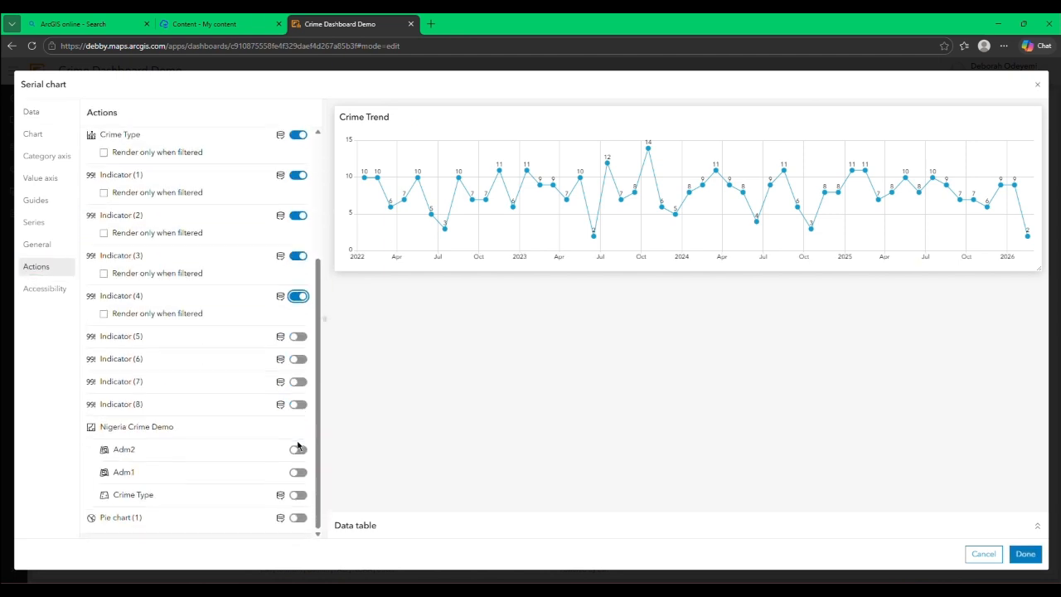
{"action": "left_click", "coordinate": [298, 336]}
{"action": "left_click", "coordinate": [299, 376]}
{"action": "left_click", "coordinate": [298, 417]}
{"action": "left_click", "coordinate": [299, 457]}
{"action": "scroll", "coordinate": [296, 431], "scroll_direction": "down", "scroll_amount": 2}
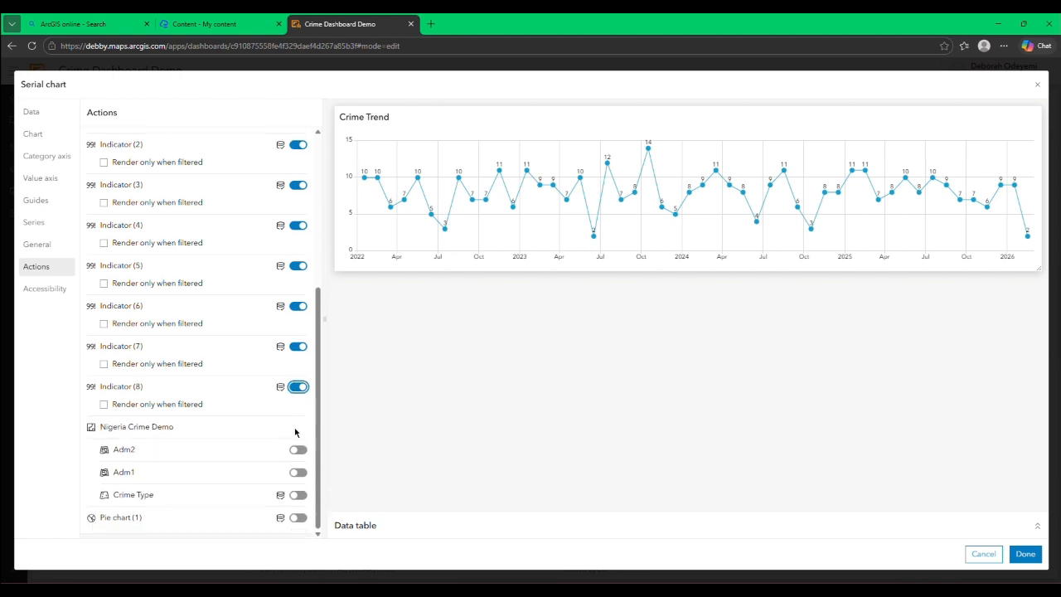
{"action": "left_click", "coordinate": [298, 495]}
{"action": "left_click", "coordinate": [296, 534]}
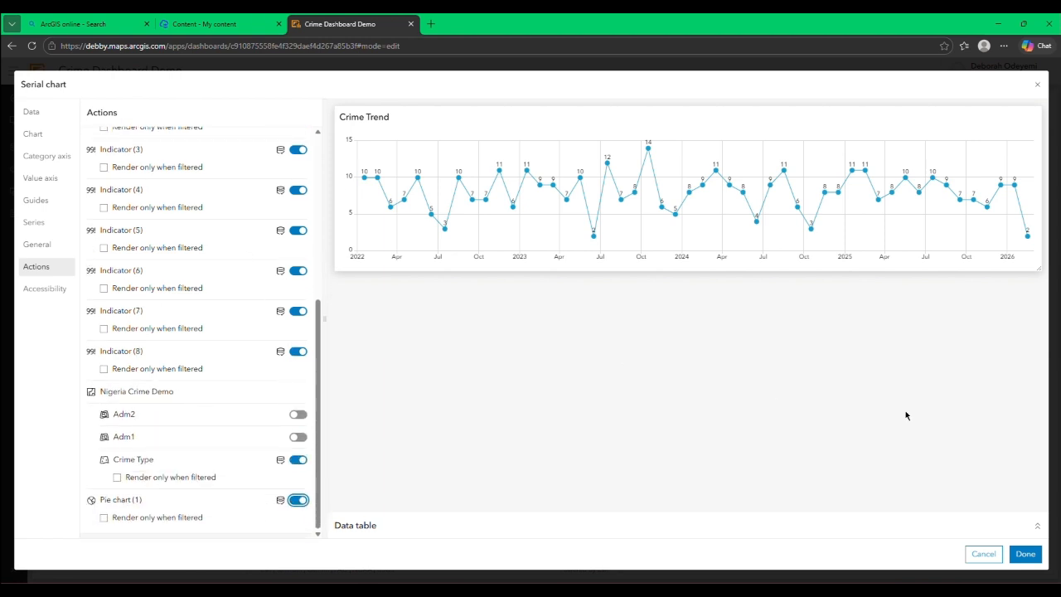
{"action": "left_click", "coordinate": [1025, 554]}
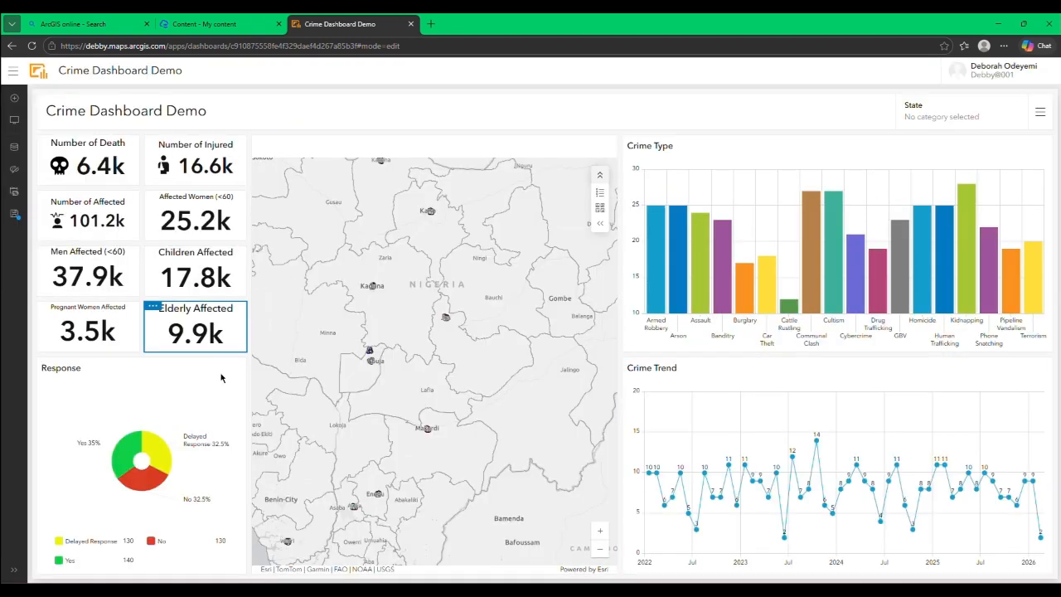
Step: Set selections in the Response pie chart to filter the category selector, the Crime Type chart and Indicators 1 to 3
{"action": "left_click", "coordinate": [44, 384]}
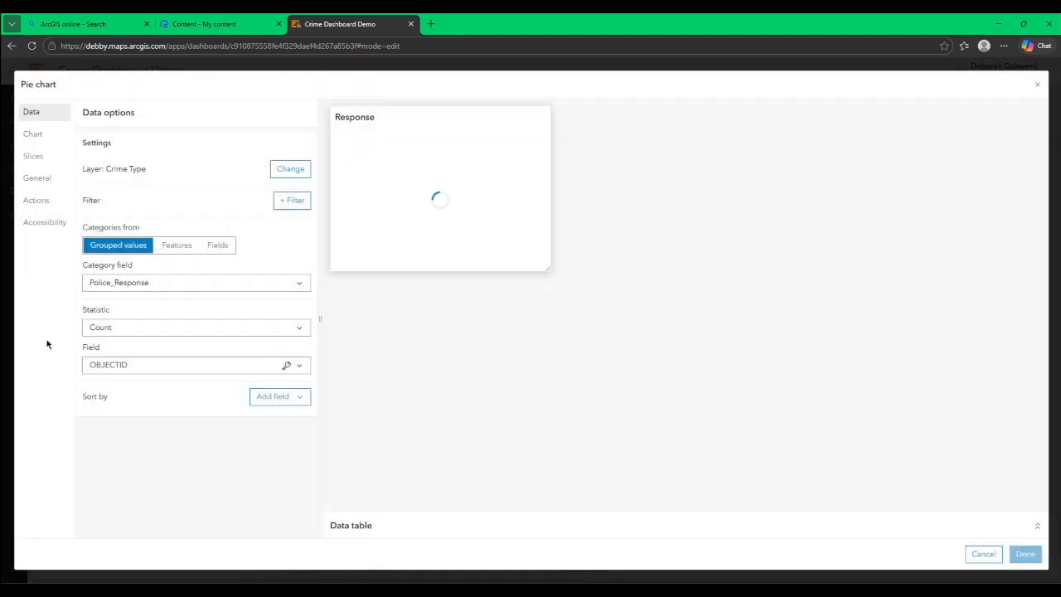
{"action": "left_click", "coordinate": [40, 200]}
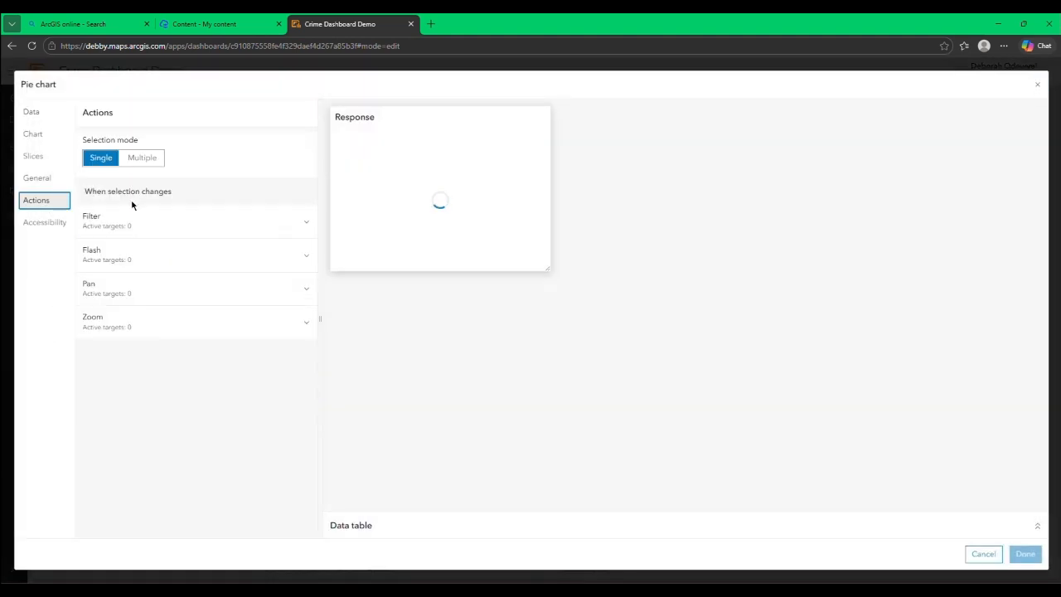
{"action": "left_click", "coordinate": [199, 230]}
{"action": "left_click", "coordinate": [294, 279]}
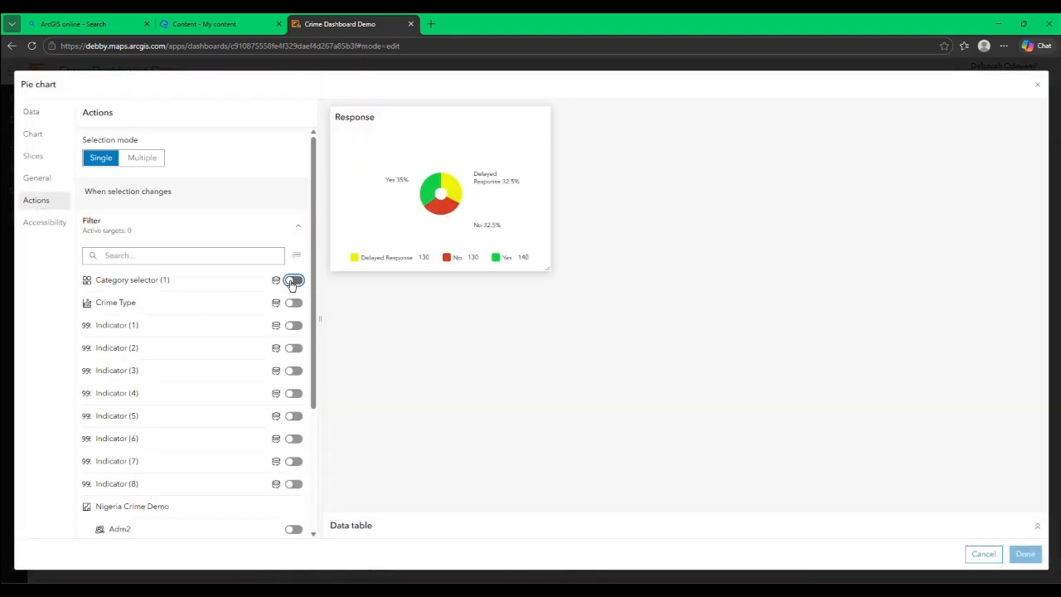
{"action": "left_click", "coordinate": [294, 320]}
{"action": "left_click", "coordinate": [294, 361]}
{"action": "left_click", "coordinate": [293, 401]}
{"action": "left_click", "coordinate": [294, 440]}
Step: Add Indicators 4 to 8, the map's Crime Type layer and Serial chart (1) as filter targets of the Response pie chart
{"action": "scroll", "coordinate": [293, 440], "scroll_direction": "down", "scroll_amount": 3}
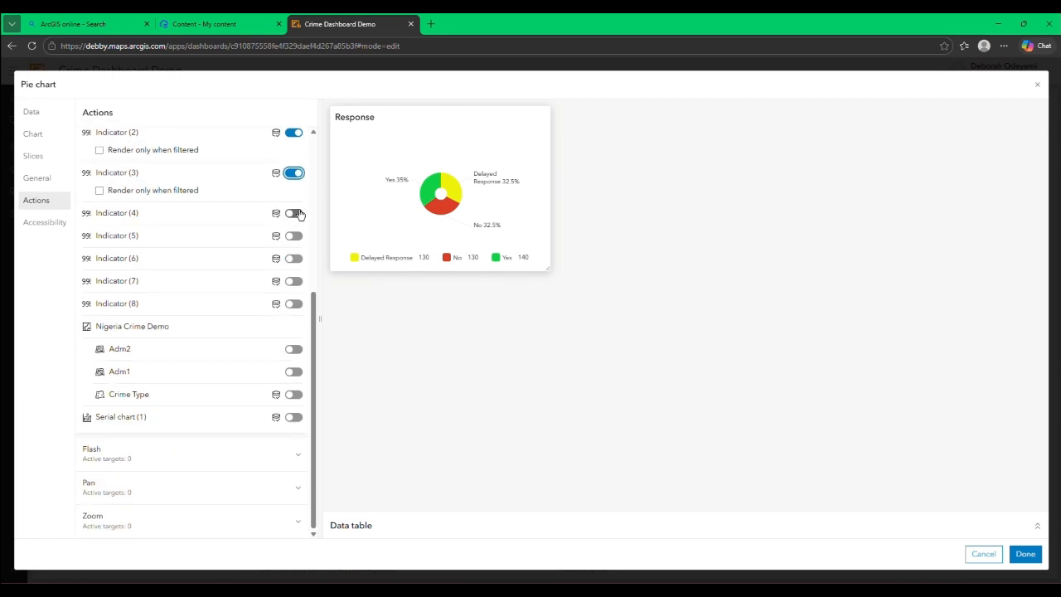
{"action": "left_click", "coordinate": [293, 213]}
{"action": "left_click", "coordinate": [293, 252]}
{"action": "left_click", "coordinate": [292, 296]}
{"action": "left_click", "coordinate": [293, 334]}
{"action": "left_click", "coordinate": [292, 374]}
{"action": "scroll", "coordinate": [291, 374], "scroll_direction": "down", "scroll_amount": 1}
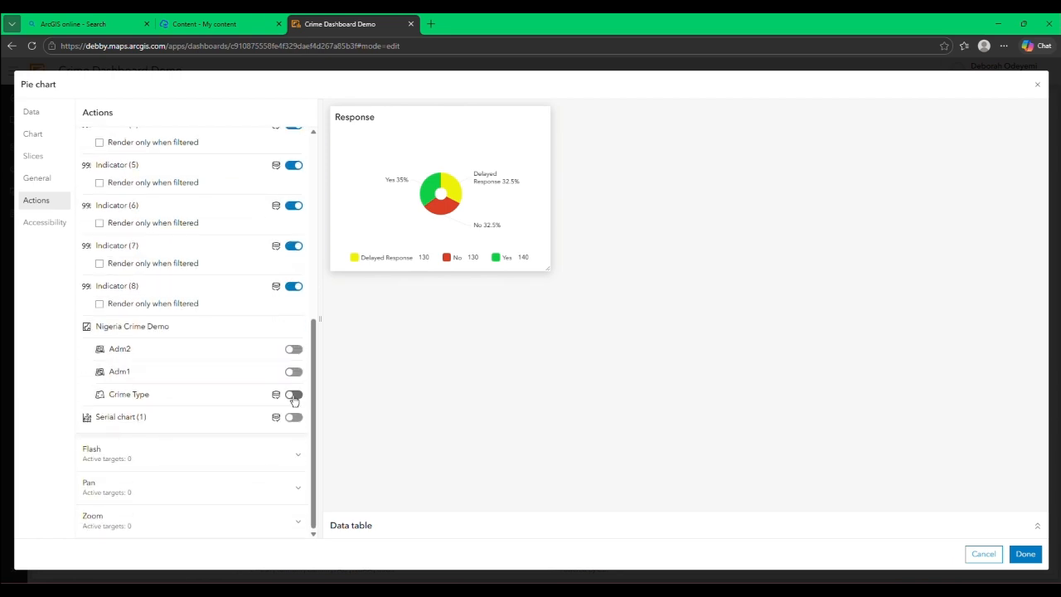
{"action": "left_click", "coordinate": [294, 396]}
{"action": "left_click", "coordinate": [293, 435]}
Step: Make Response pie chart selections flash, pan and zoom the Nigeria Crime Demo map, and save the chart
{"action": "left_click", "coordinate": [296, 442]}
{"action": "left_click", "coordinate": [294, 448]}
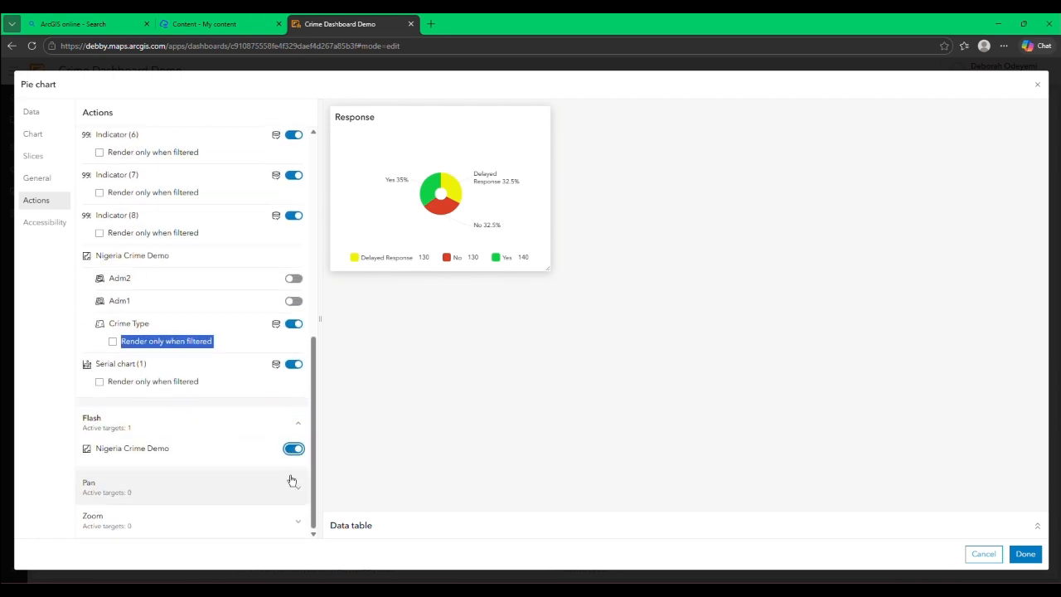
{"action": "left_click", "coordinate": [291, 481]}
{"action": "left_click", "coordinate": [292, 484]}
{"action": "left_click", "coordinate": [282, 522]}
{"action": "left_click", "coordinate": [293, 516]}
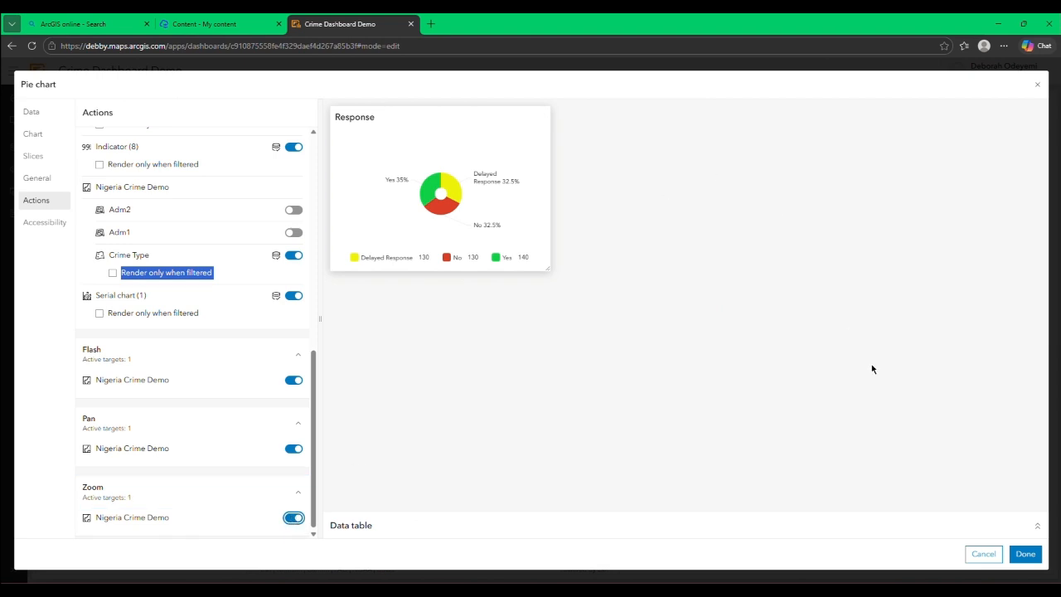
{"action": "left_click", "coordinate": [1025, 554]}
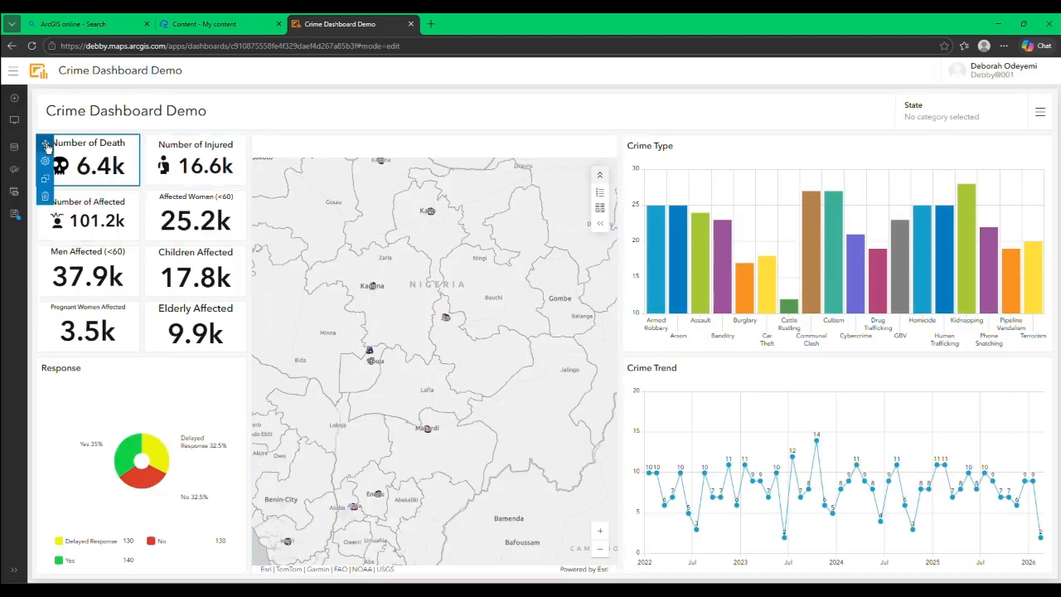
Step: Look over the configuration options of the Number of Death indicator and close them
{"action": "left_click", "coordinate": [46, 161]}
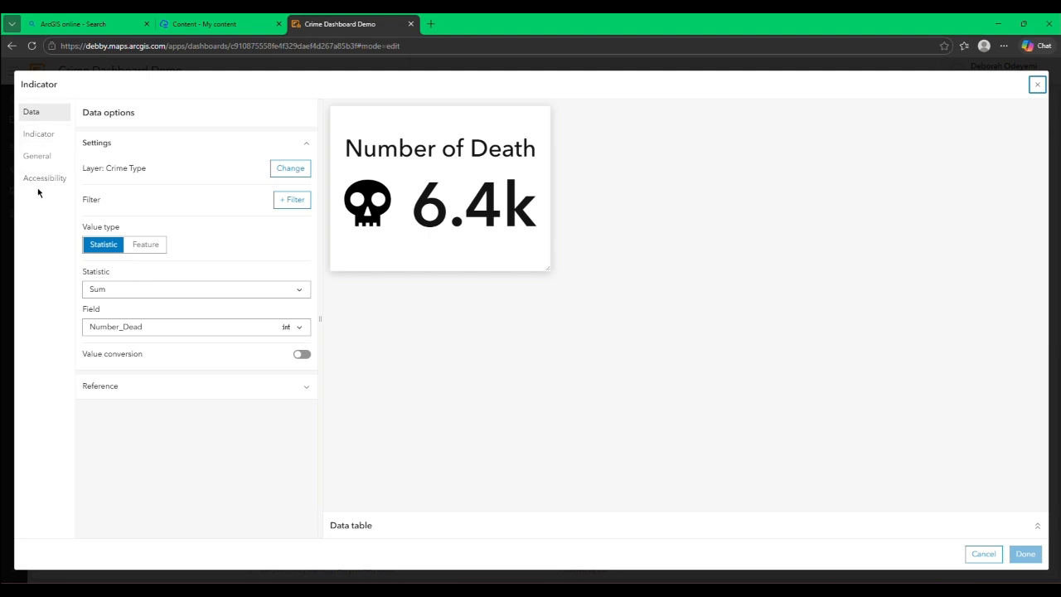
{"action": "left_click", "coordinate": [1037, 84]}
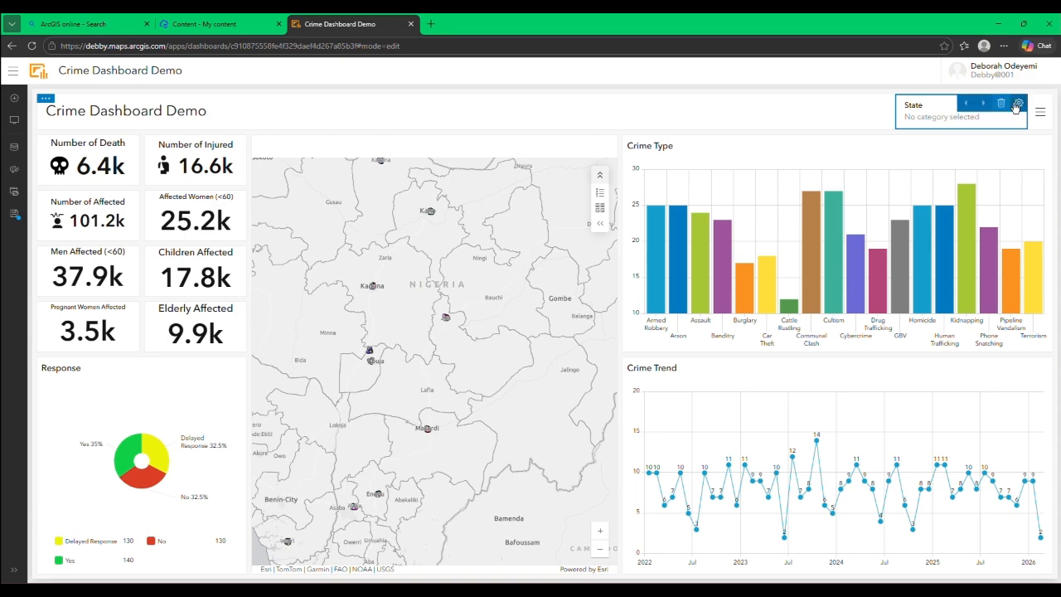
Step: Set selections in the State category selector to filter the Crime Type chart and Indicators 1 to 4
{"action": "left_click", "coordinate": [1018, 103]}
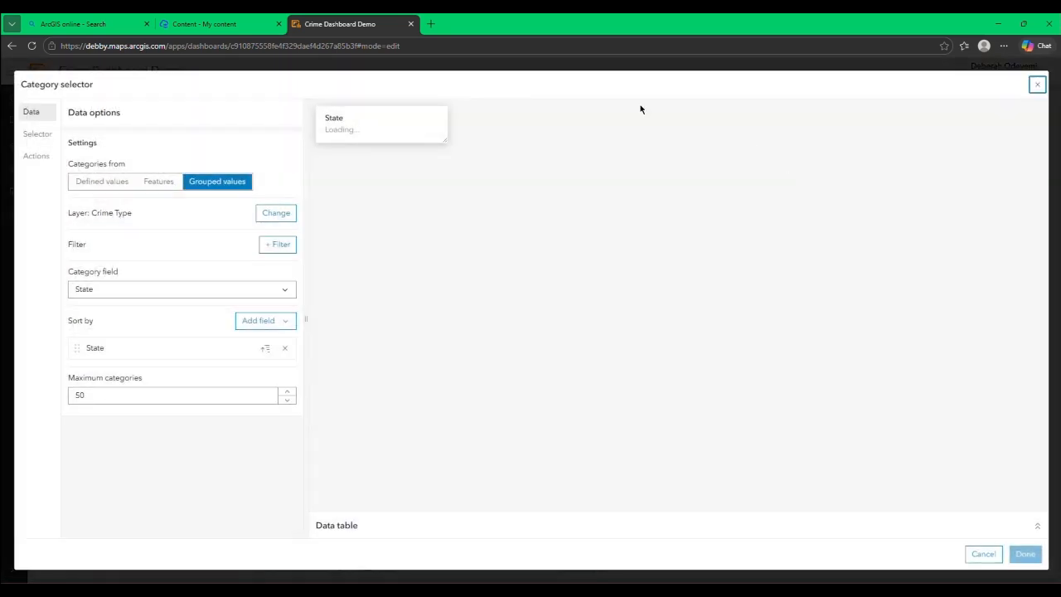
{"action": "left_click", "coordinate": [36, 155]}
{"action": "left_click", "coordinate": [284, 173]}
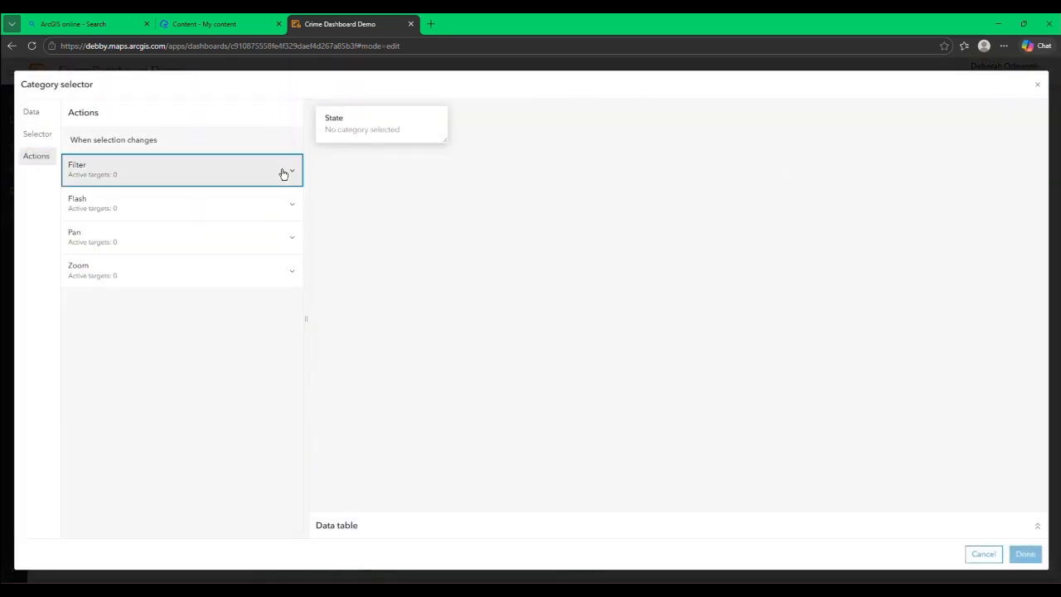
{"action": "left_click", "coordinate": [279, 229]}
{"action": "left_click", "coordinate": [279, 269]}
{"action": "left_click", "coordinate": [279, 310]}
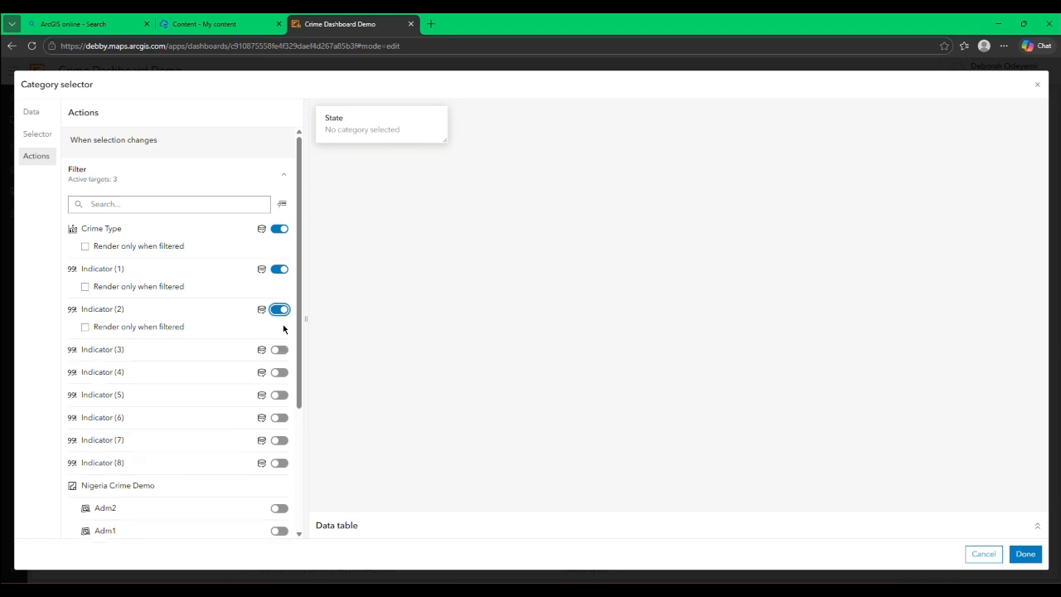
{"action": "left_click", "coordinate": [280, 350]}
{"action": "left_click", "coordinate": [279, 389]}
Step: Add Indicators 5 to 8, the map's Crime Type layer, Pie chart (1) and Serial chart (1) as State selector filter targets
{"action": "scroll", "coordinate": [280, 373], "scroll_direction": "down", "scroll_amount": 3}
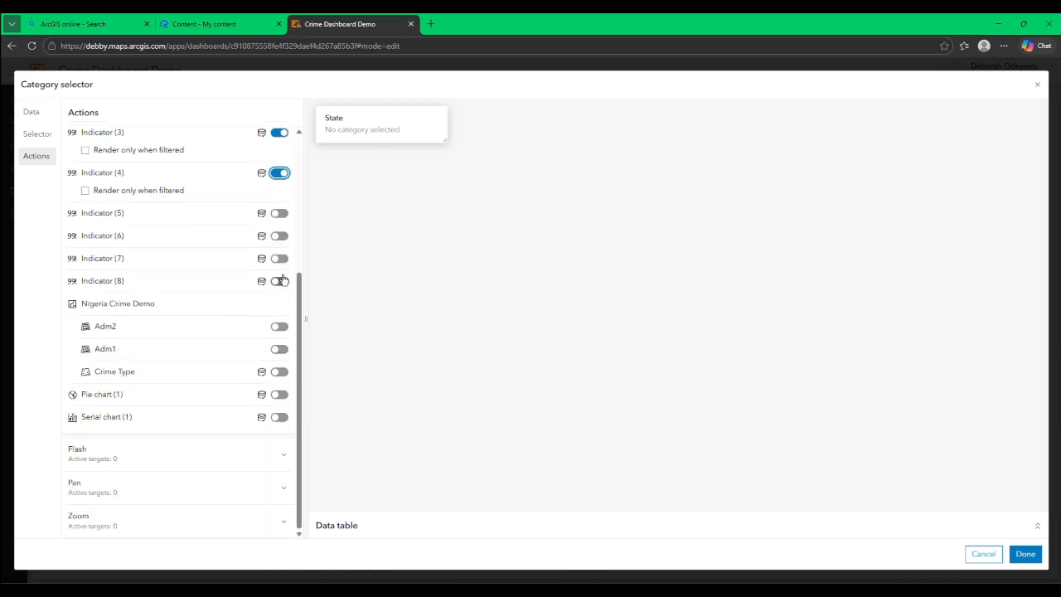
{"action": "left_click", "coordinate": [280, 213]}
{"action": "left_click", "coordinate": [279, 253]}
{"action": "left_click", "coordinate": [280, 294]}
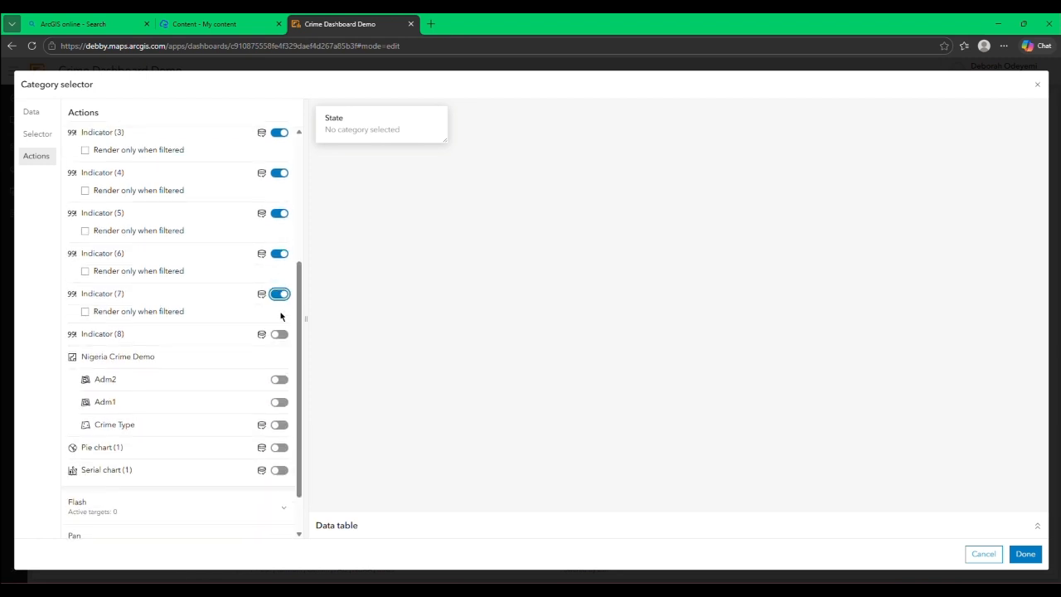
{"action": "left_click", "coordinate": [279, 333]}
{"action": "scroll", "coordinate": [276, 323], "scroll_direction": "down", "scroll_amount": 1}
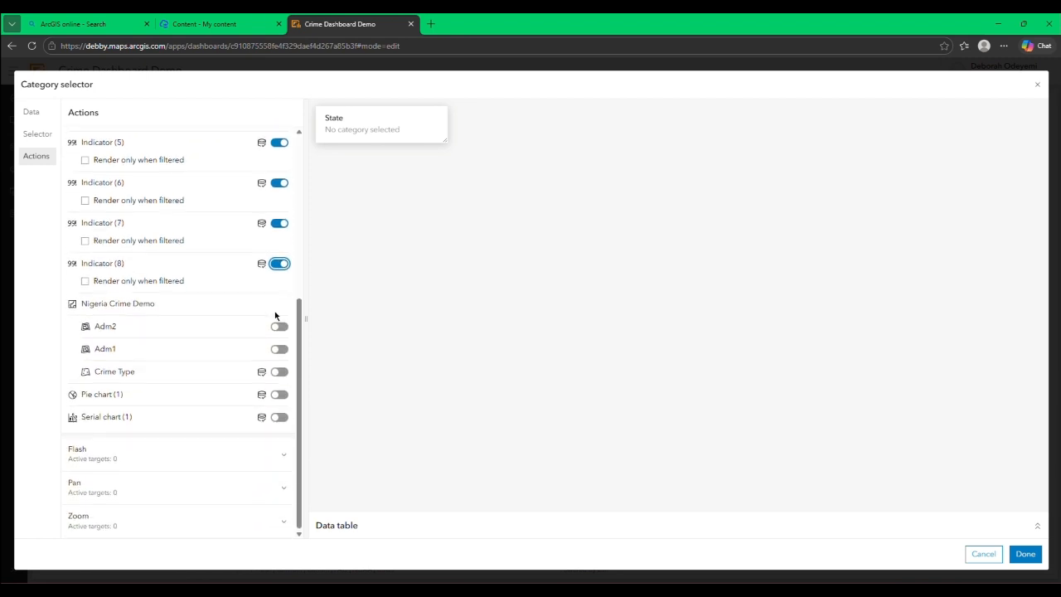
{"action": "left_click", "coordinate": [280, 372]}
{"action": "left_click", "coordinate": [280, 395]}
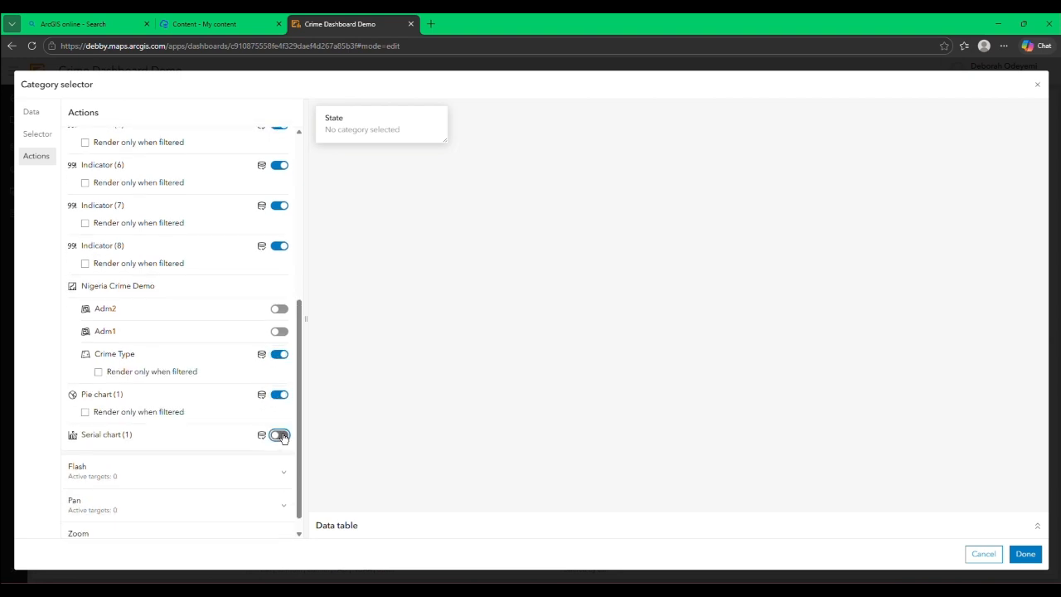
{"action": "left_click", "coordinate": [284, 438]}
Step: Make State selector choices flash, pan and zoom the Nigeria Crime Demo map, and save the selector
{"action": "scroll", "coordinate": [279, 392], "scroll_direction": "down", "scroll_amount": 1}
{"action": "left_click", "coordinate": [260, 448]}
{"action": "scroll", "coordinate": [275, 399], "scroll_direction": "down", "scroll_amount": 1}
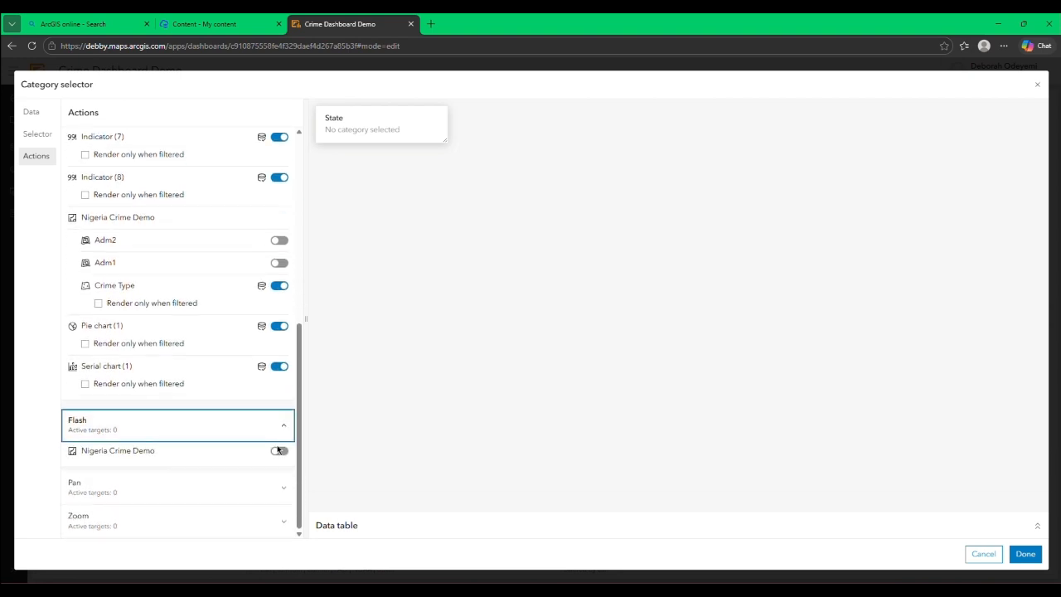
{"action": "left_click", "coordinate": [279, 450]}
{"action": "left_click", "coordinate": [271, 475]}
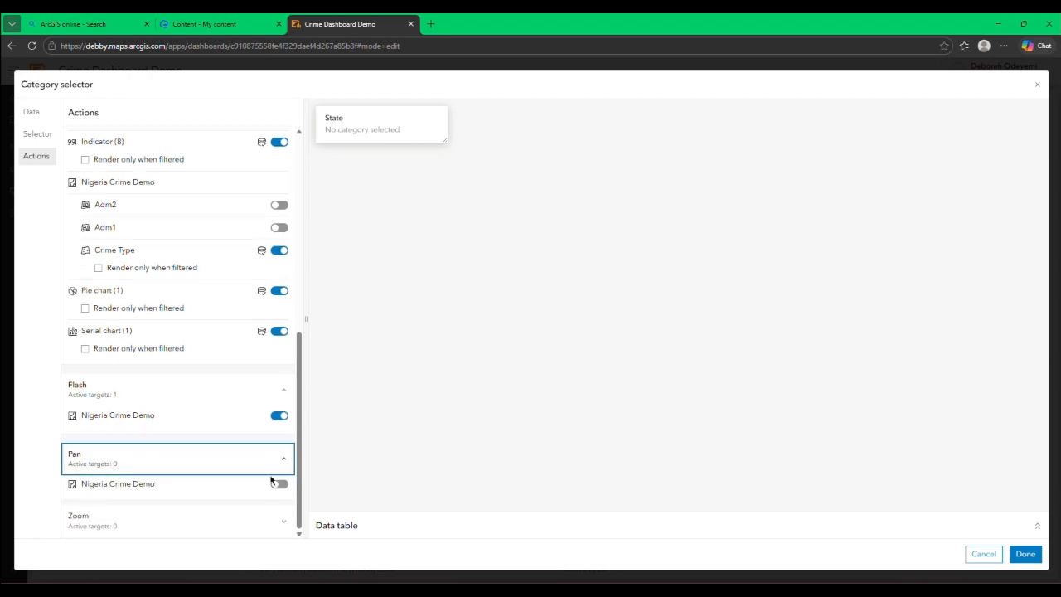
{"action": "left_click", "coordinate": [280, 483]}
{"action": "left_click", "coordinate": [276, 518]}
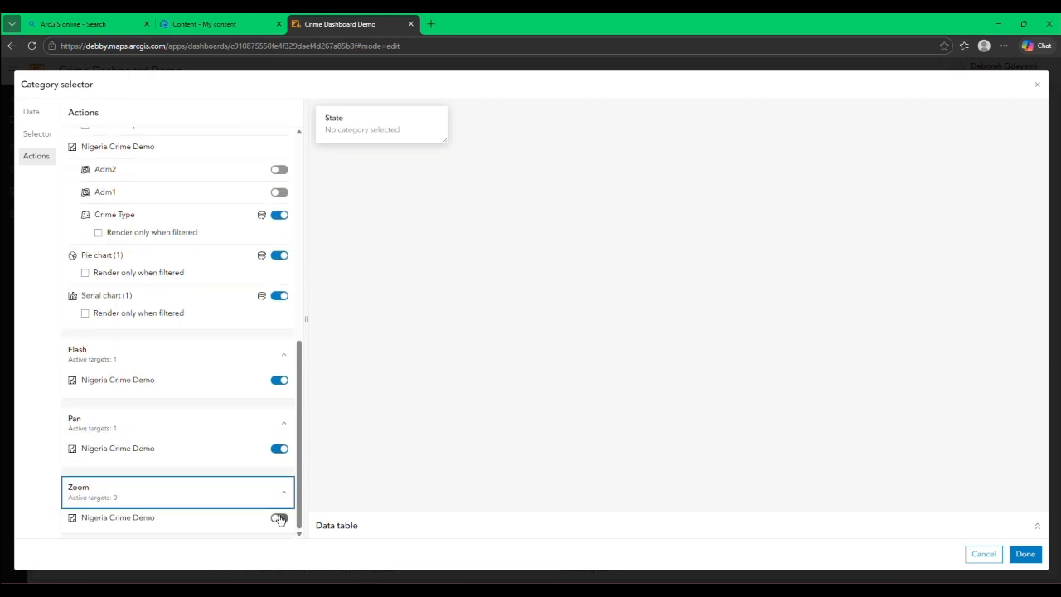
{"action": "left_click", "coordinate": [280, 518]}
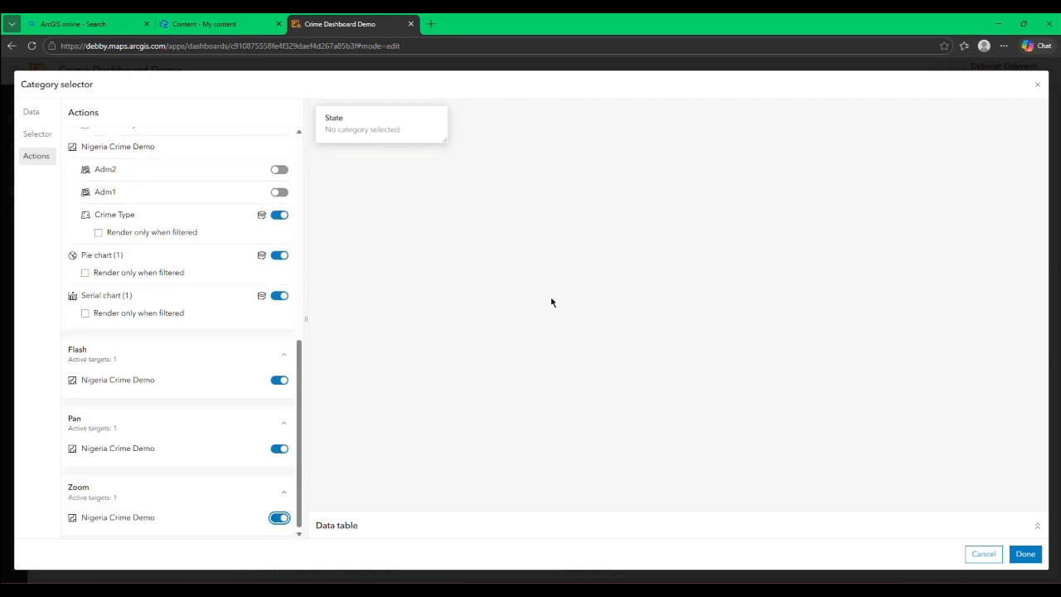
{"action": "left_click", "coordinate": [1026, 554]}
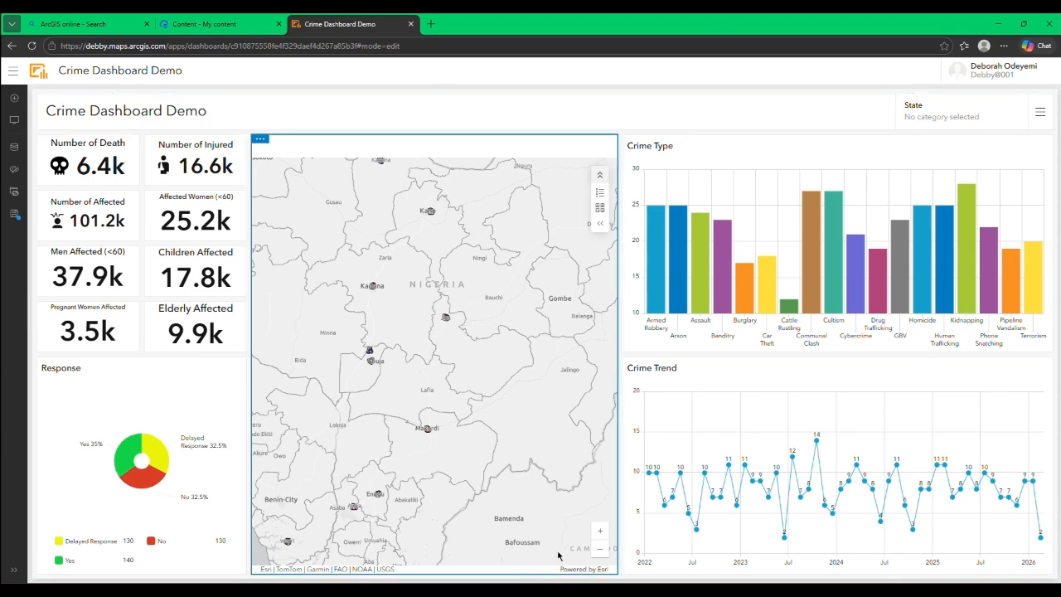
Step: Zoom the dashboard map out to show the whole of Nigeria
{"action": "left_click", "coordinate": [598, 553]}
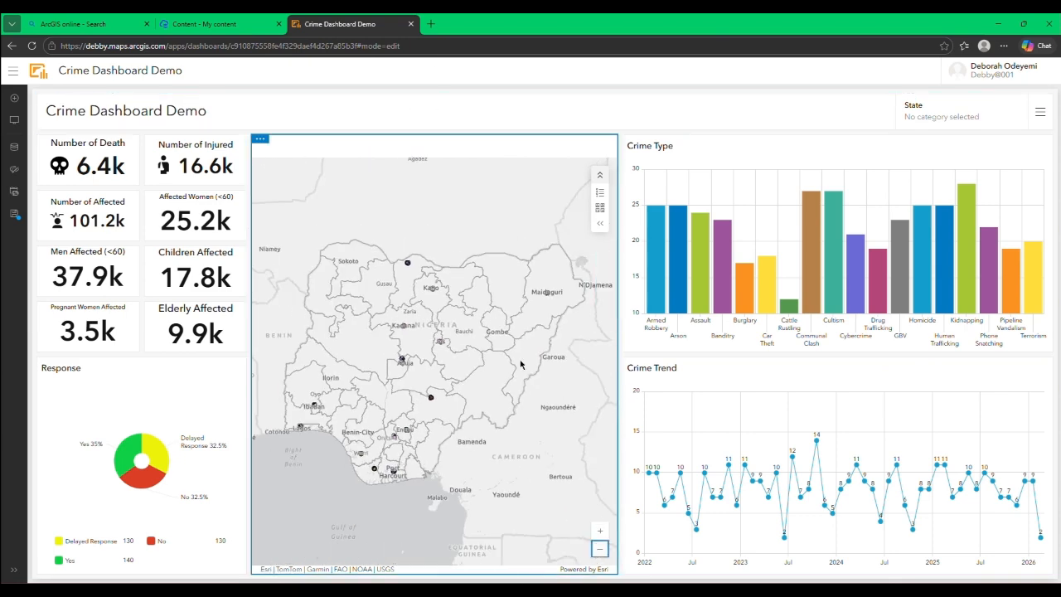
Step: Test the Crime Type chart's filtering by selecting Armed Robbery, Cattle Rustling and Drug Trafficking in turn, and clear the selection
{"action": "left_click", "coordinate": [657, 281]}
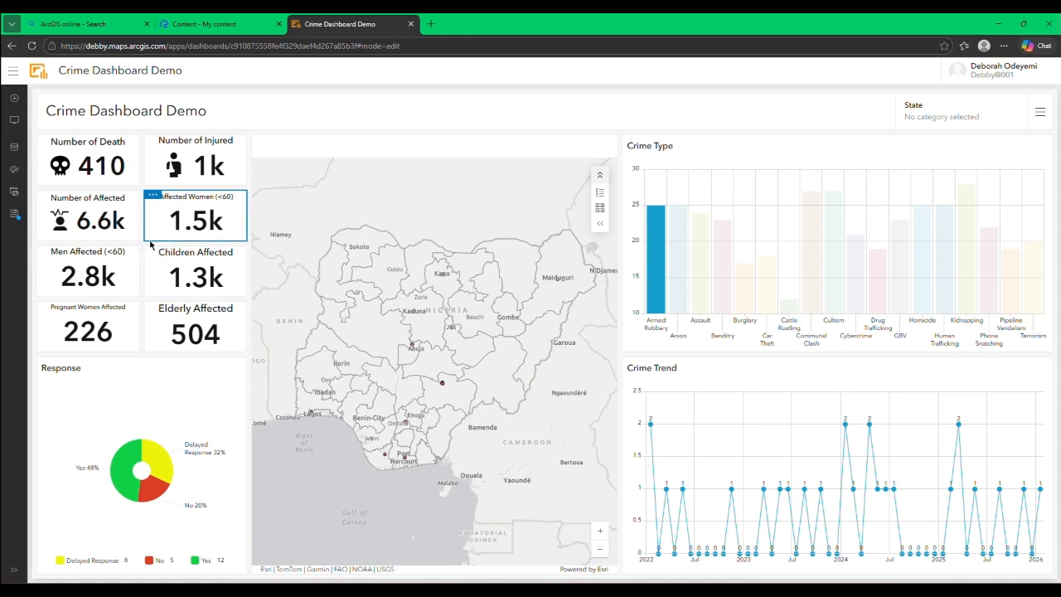
{"action": "left_click", "coordinate": [724, 214]}
{"action": "left_click", "coordinate": [785, 307]}
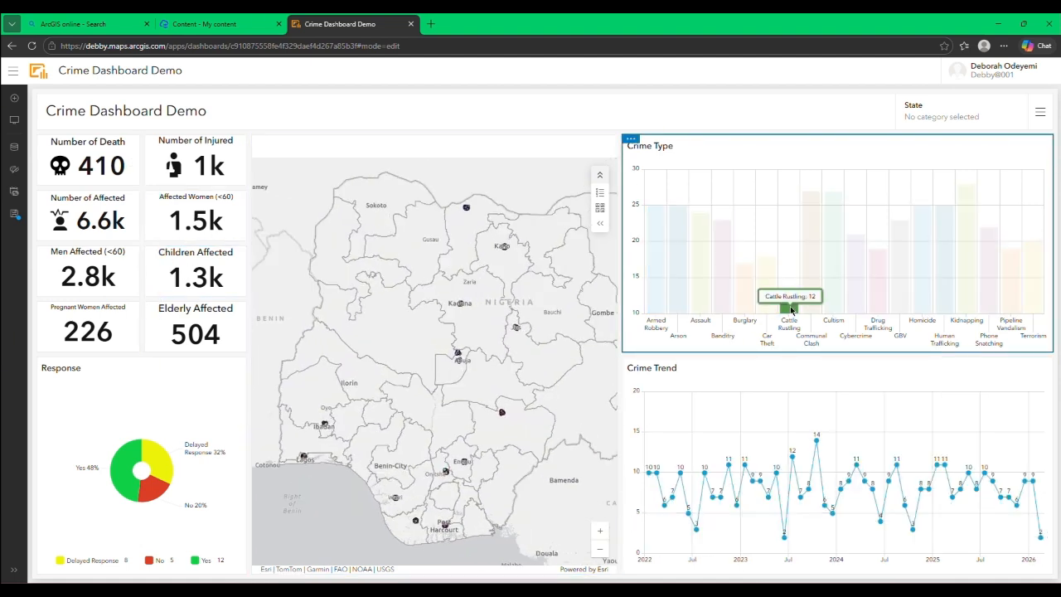
{"action": "left_click", "coordinate": [878, 286]}
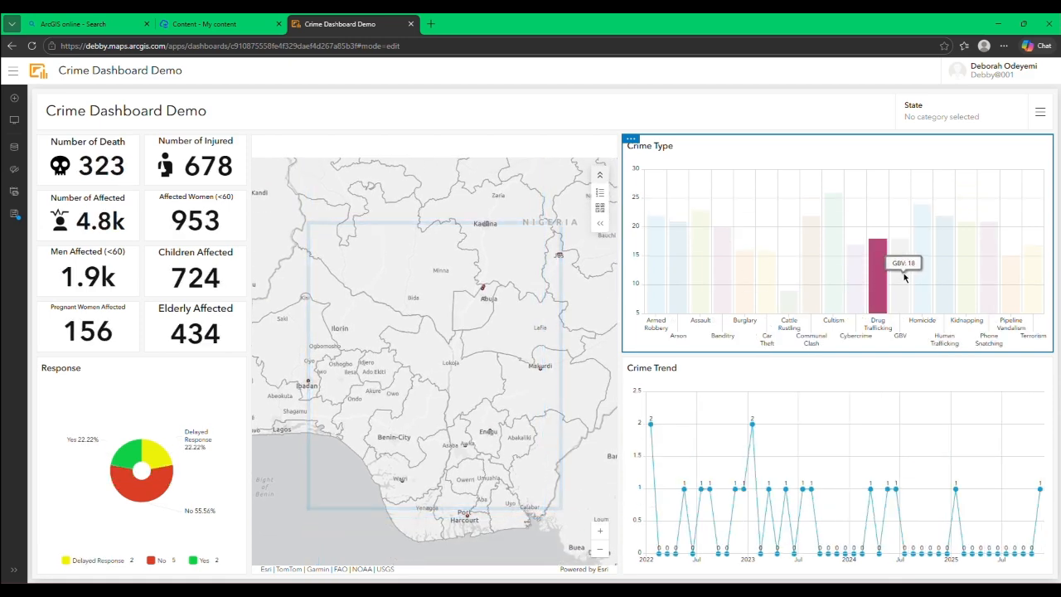
{"action": "left_click", "coordinate": [877, 261]}
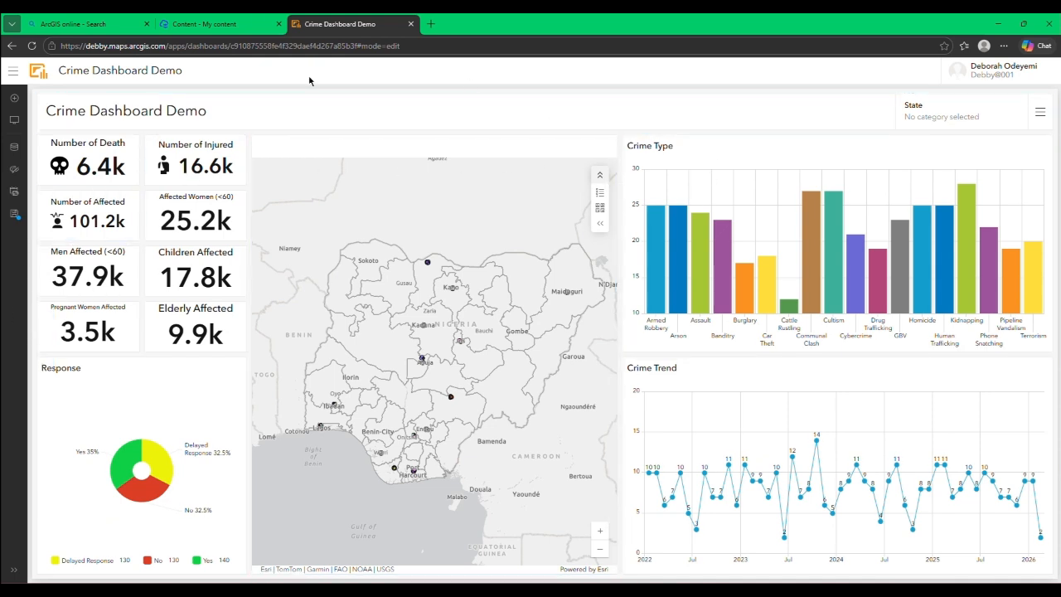
Step: Add a sidebar titled FILTER to the dashboard
{"action": "left_click", "coordinate": [13, 121]}
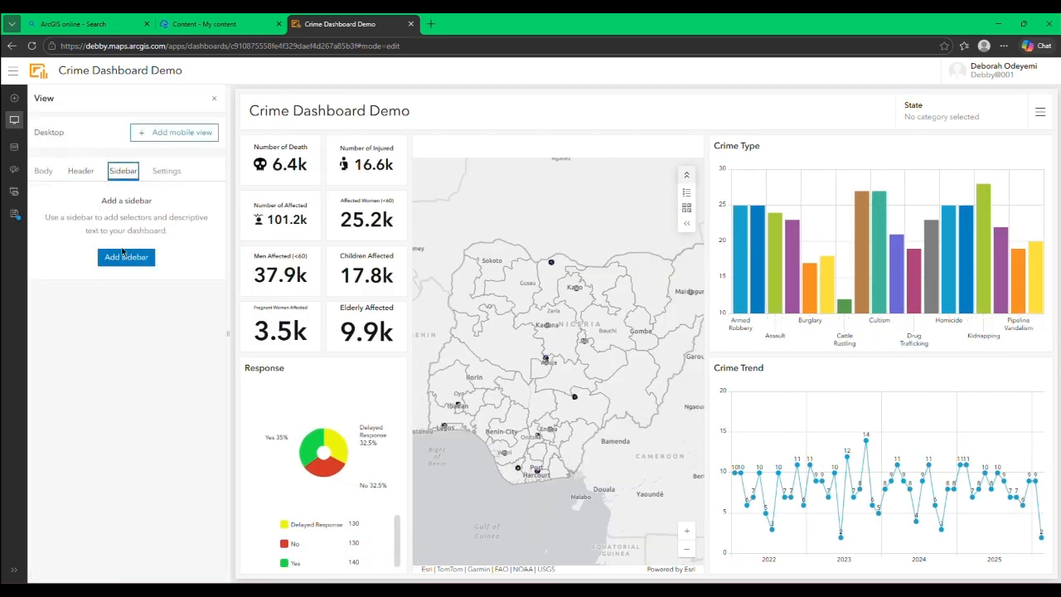
{"action": "left_click", "coordinate": [124, 257]}
{"action": "left_click", "coordinate": [132, 183]}
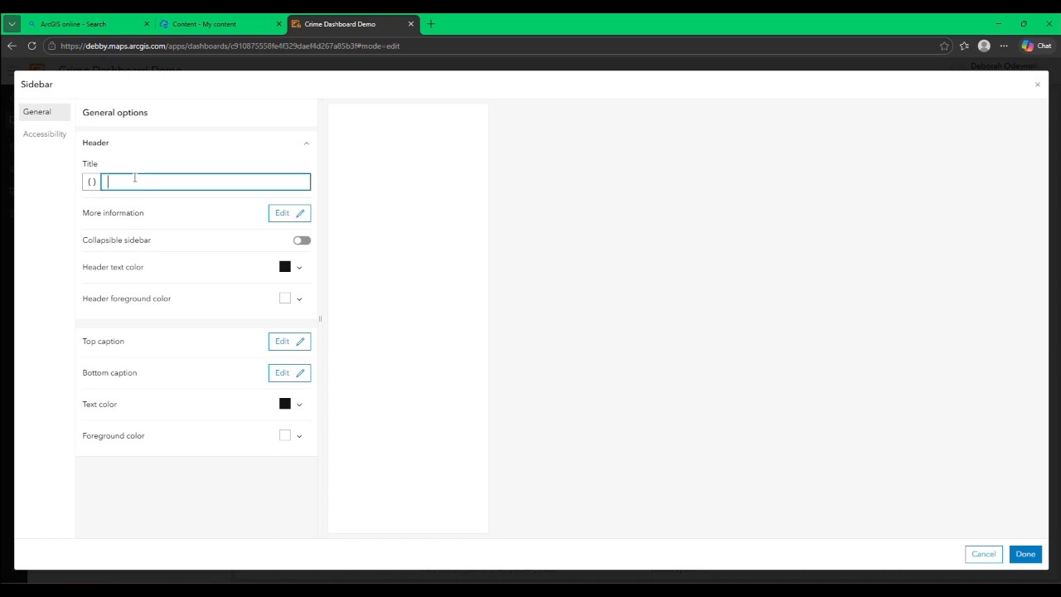
{"action": "type", "text": "Filter"}
{"action": "key", "text": "ctrl+a"}
{"action": "type", "text": "FILTER"}
{"action": "left_click", "coordinate": [191, 491]}
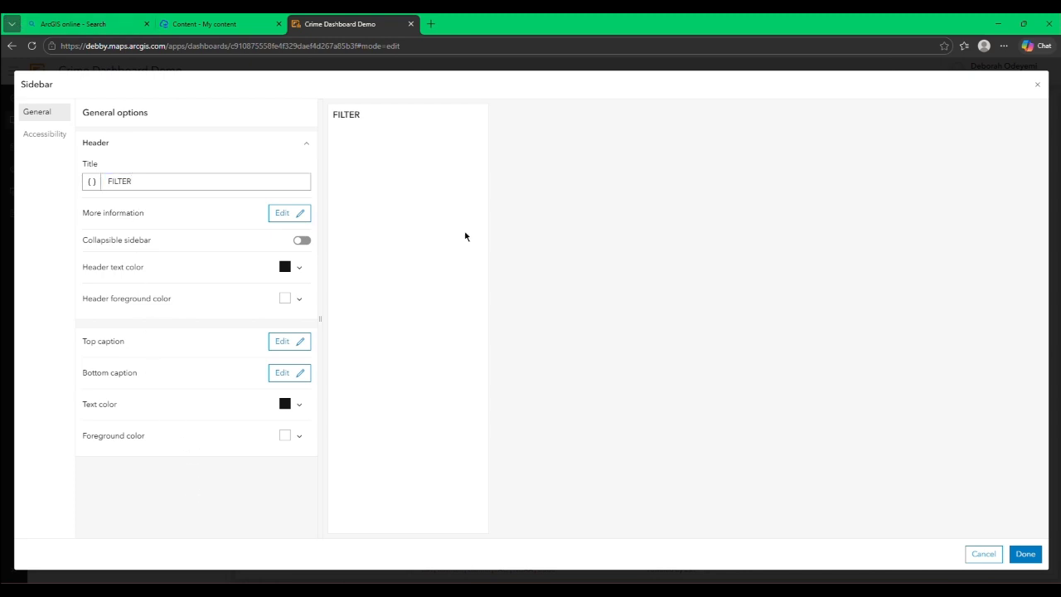
{"action": "left_click", "coordinate": [1026, 553]}
{"action": "left_click", "coordinate": [213, 100]}
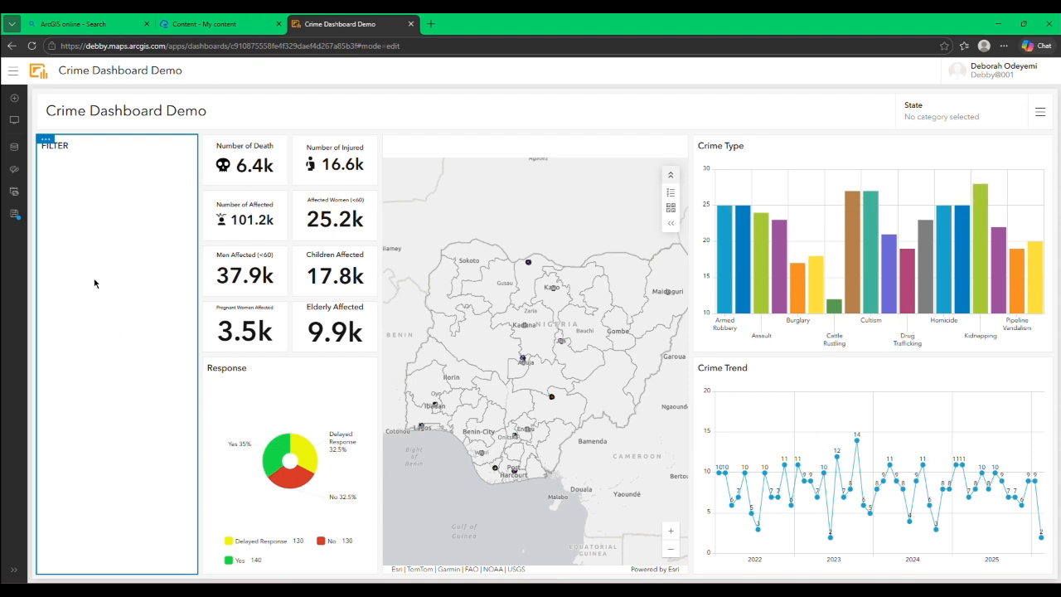
Step: Add a category selector to the sidebar, using grouped values from the Crime Type layer with Crime_Type as category field
{"action": "left_click", "coordinate": [14, 119]}
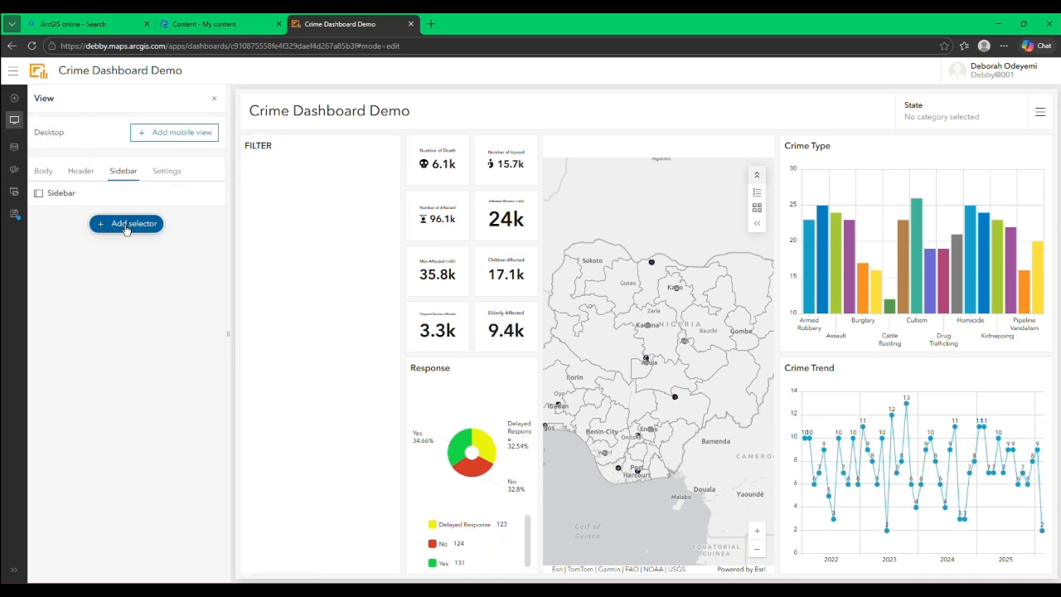
{"action": "left_click", "coordinate": [126, 225]}
{"action": "left_click", "coordinate": [126, 241]}
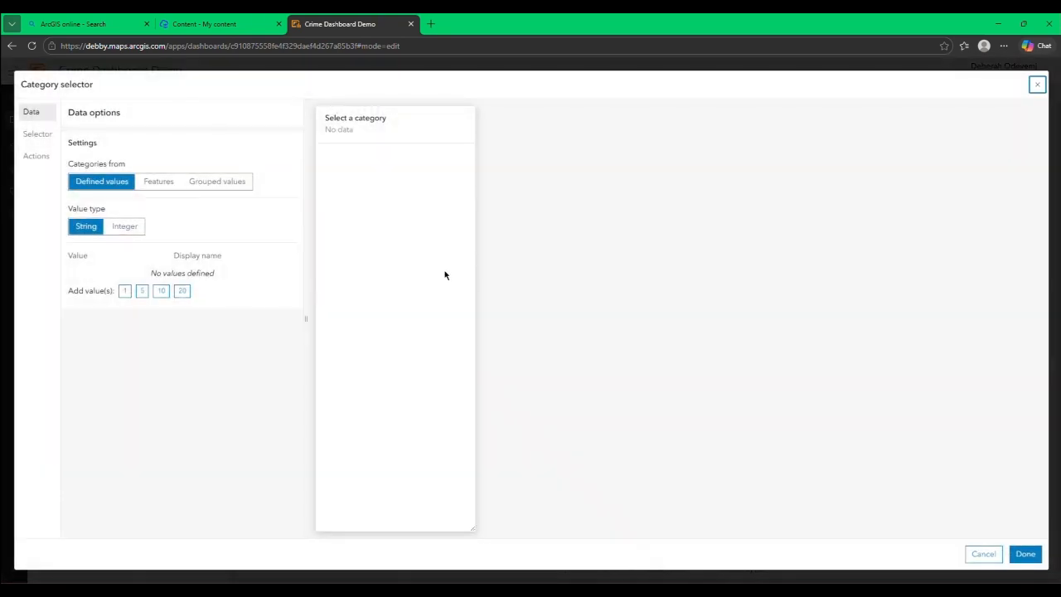
{"action": "left_click", "coordinate": [217, 182]}
{"action": "left_click", "coordinate": [387, 199]}
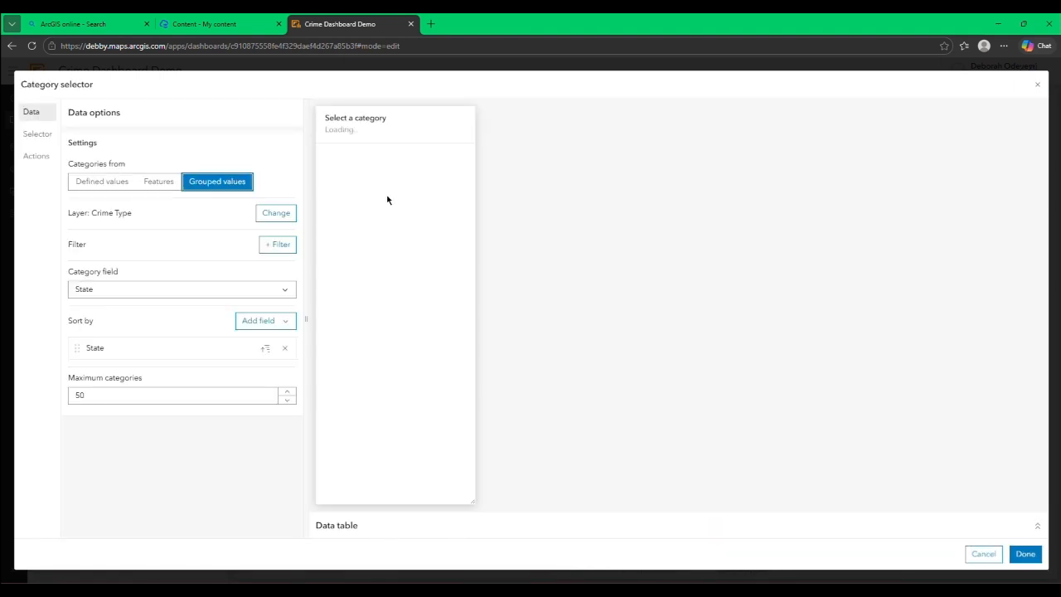
{"action": "left_click", "coordinate": [267, 289]}
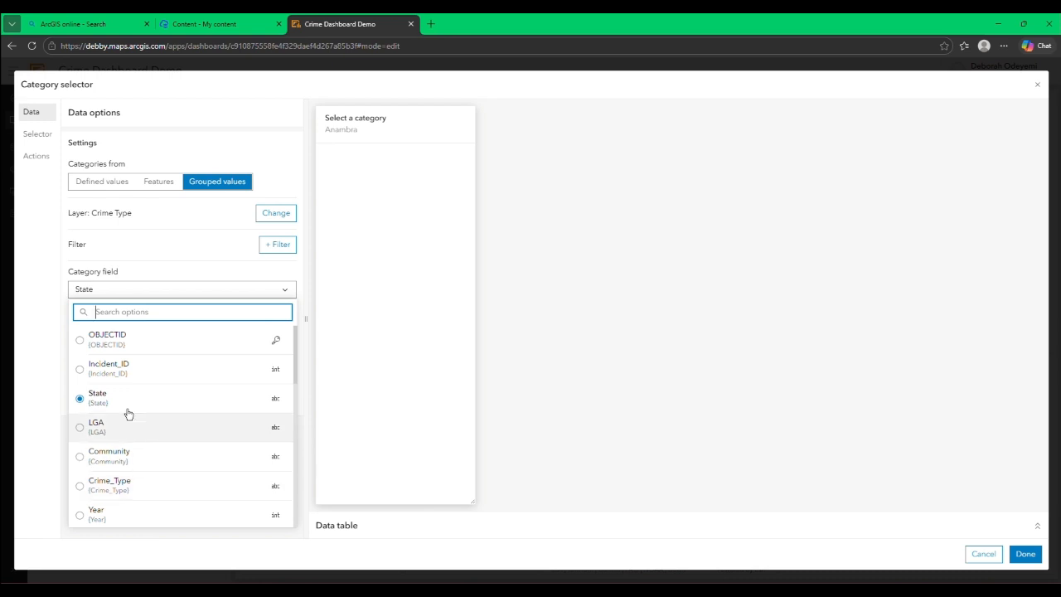
{"action": "left_click", "coordinate": [91, 486]}
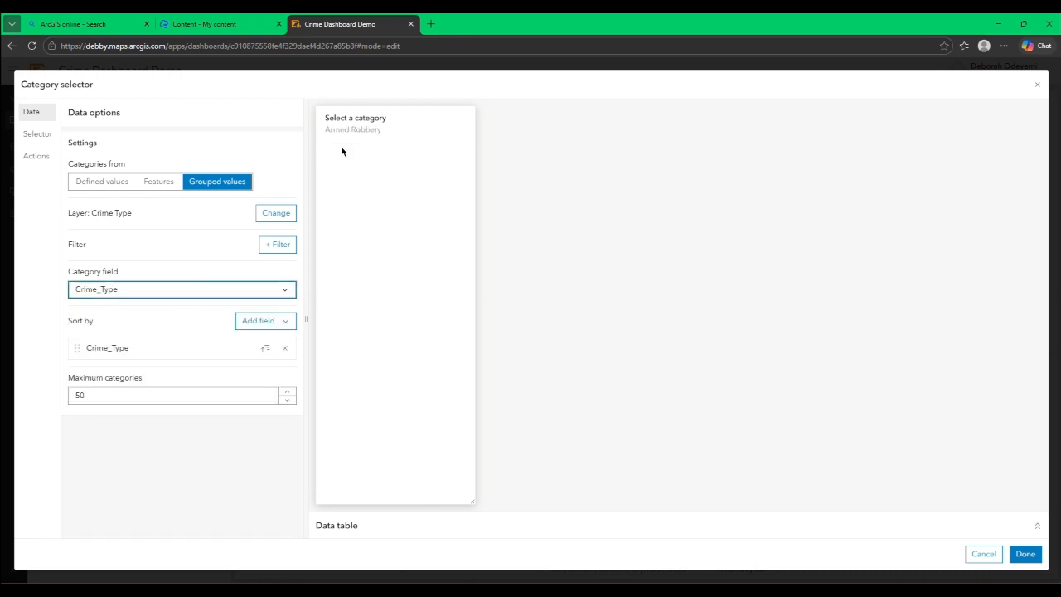
Step: Compare the selector's presentation modes, keep Dropdown, and enable multiple selection with reset and select all
{"action": "left_click", "coordinate": [38, 135]}
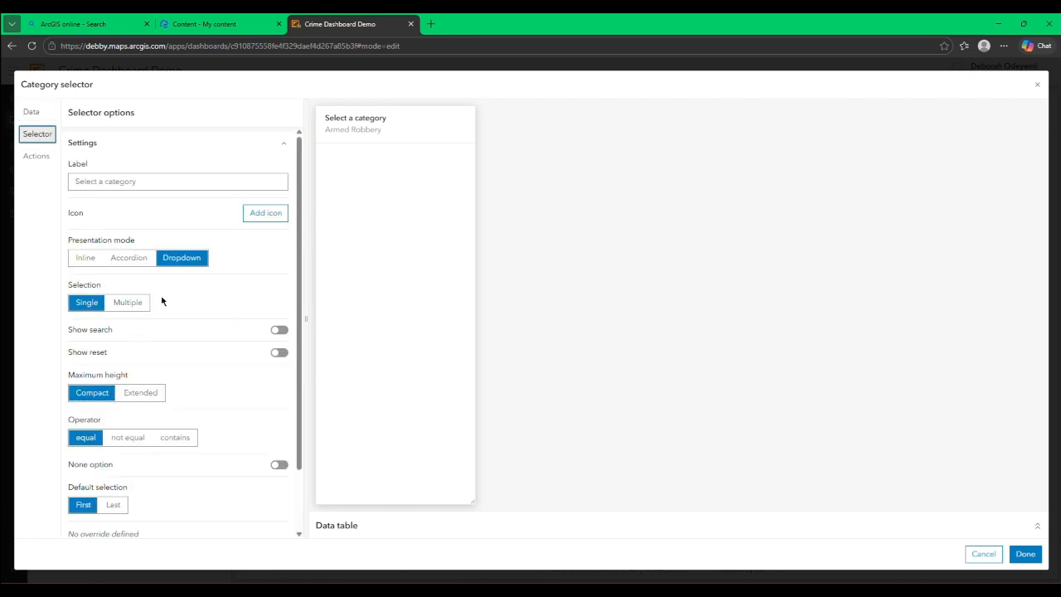
{"action": "left_click", "coordinate": [139, 263]}
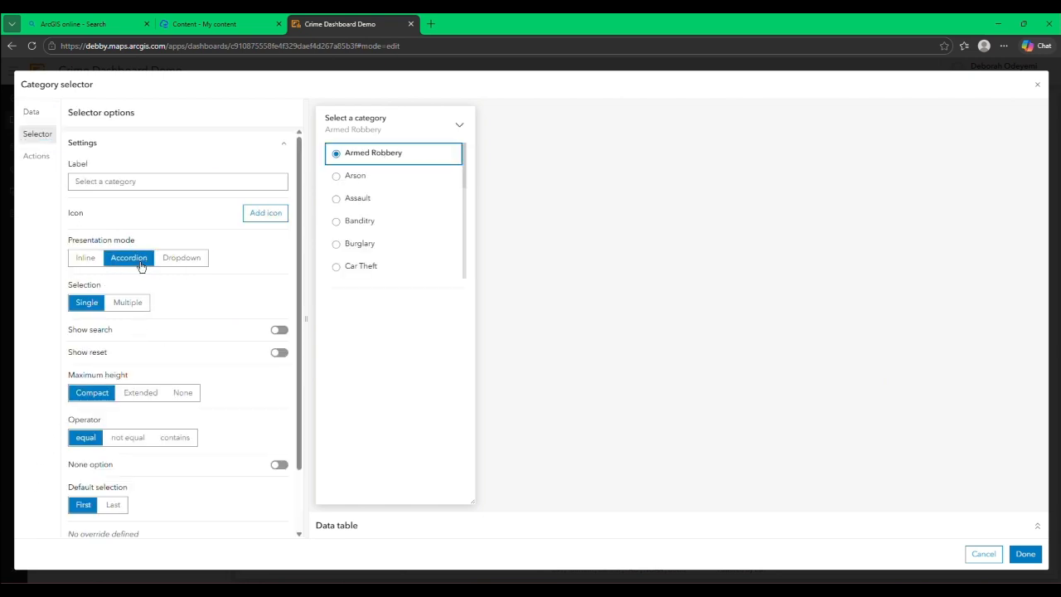
{"action": "left_click", "coordinate": [89, 258]}
{"action": "left_click", "coordinate": [132, 264]}
{"action": "left_click", "coordinate": [170, 261]}
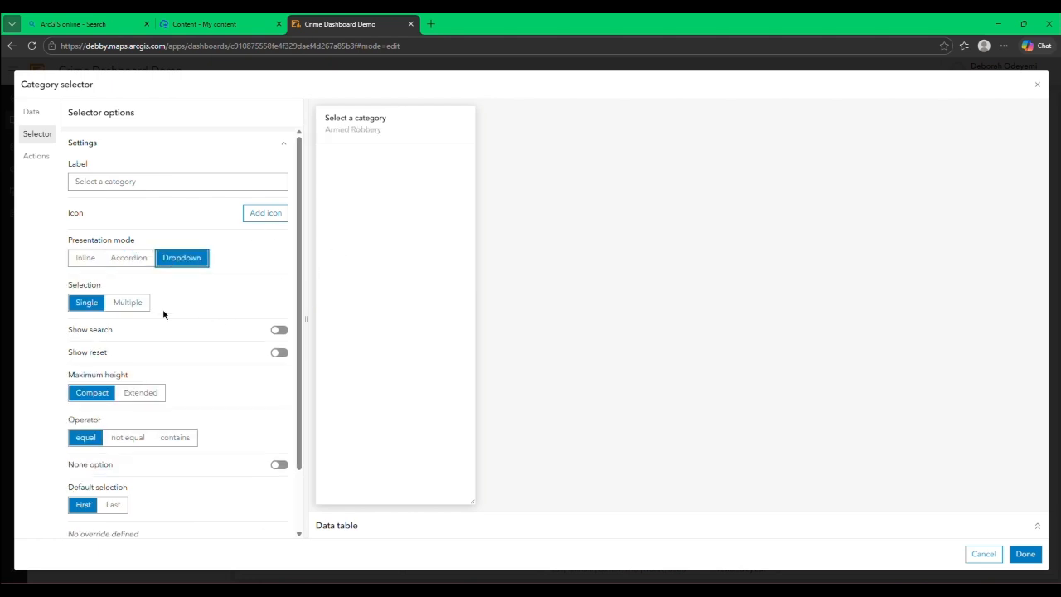
{"action": "left_click", "coordinate": [120, 304]}
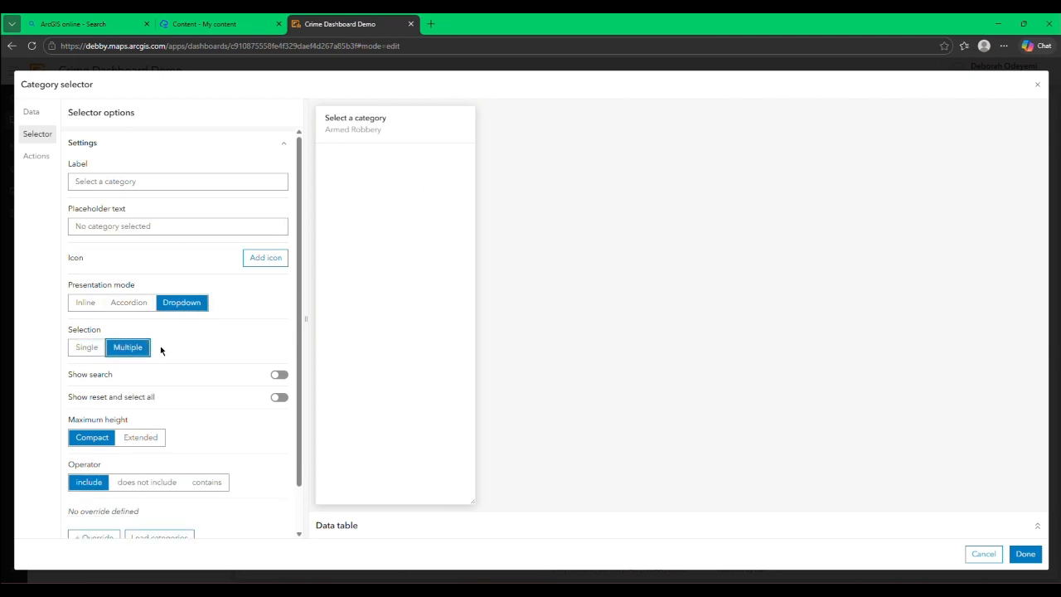
{"action": "left_click", "coordinate": [279, 399]}
{"action": "scroll", "coordinate": [245, 390], "scroll_direction": "down", "scroll_amount": 1}
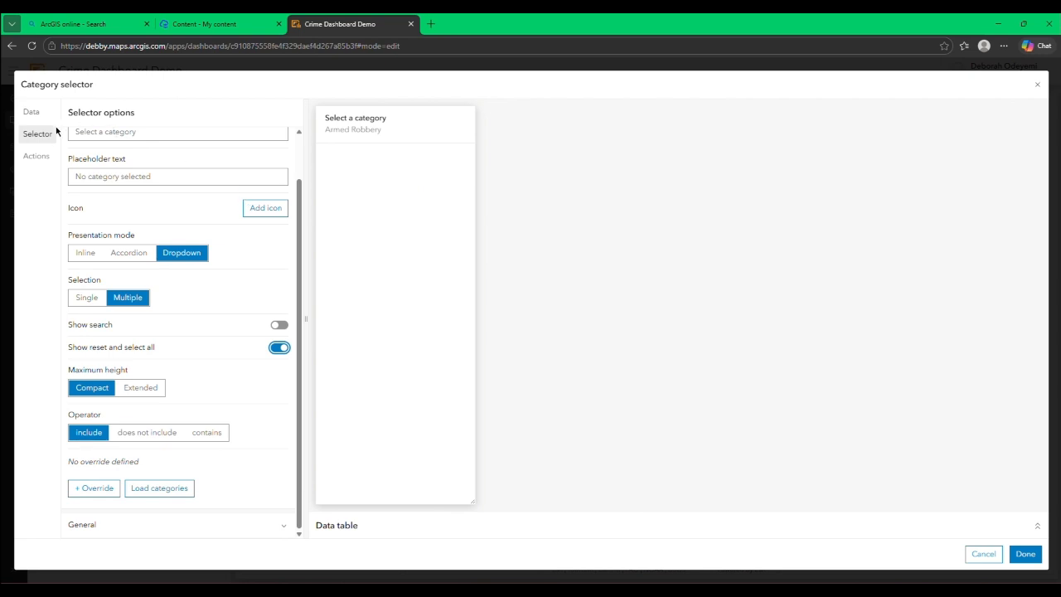
{"action": "scroll", "coordinate": [92, 225], "scroll_direction": "up", "scroll_amount": 1}
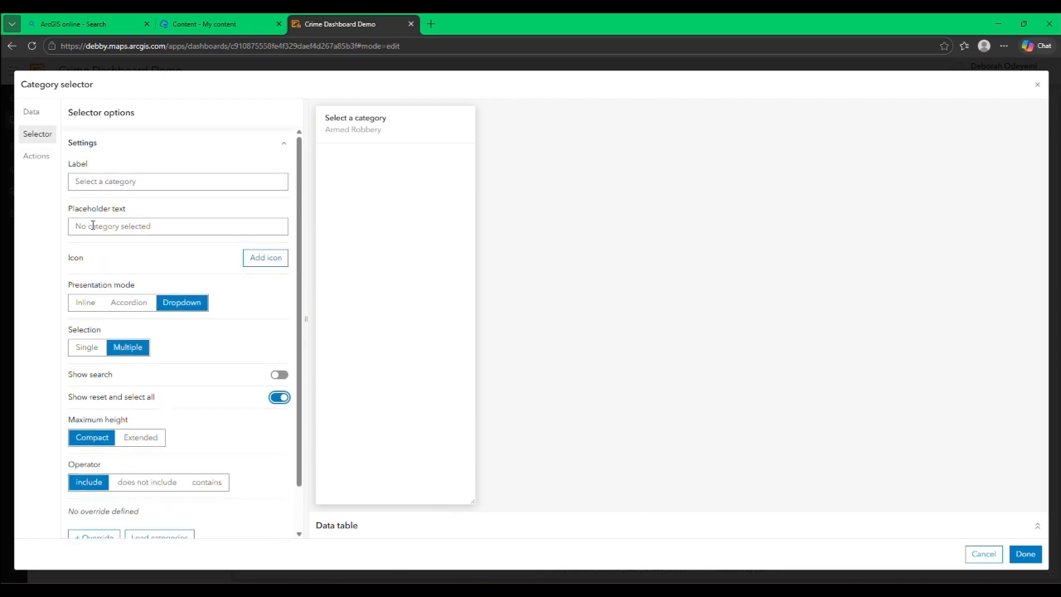
Step: Label the sidebar selector Crime Type, save it and check its dropdown list on the dashboard
{"action": "left_click", "coordinate": [86, 180]}
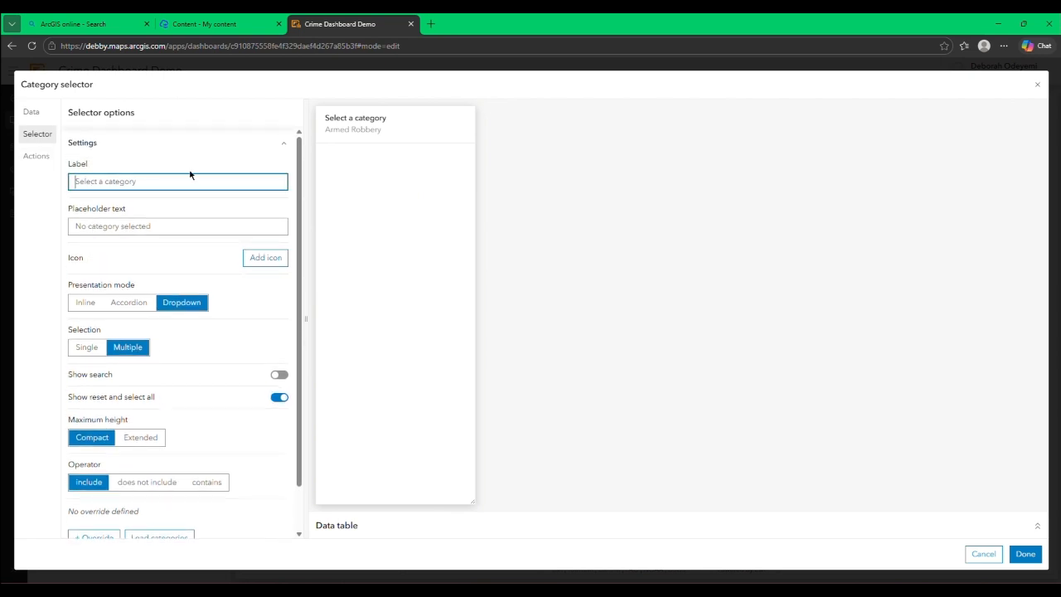
{"action": "type", "text": "Crime Type"}
{"action": "left_click", "coordinate": [1025, 554]}
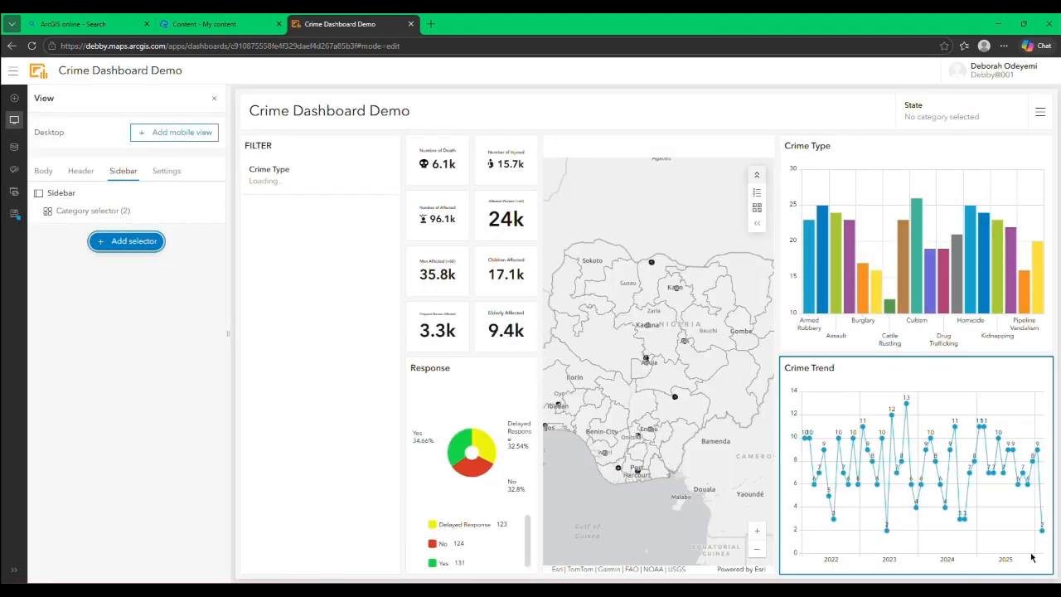
{"action": "left_click", "coordinate": [214, 98]}
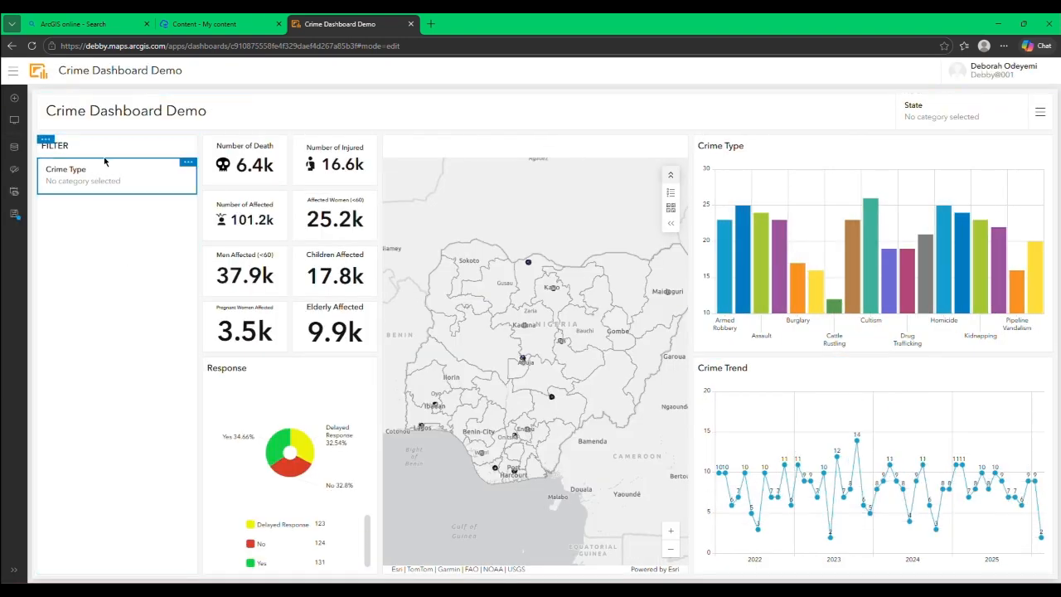
{"action": "left_click", "coordinate": [128, 188]}
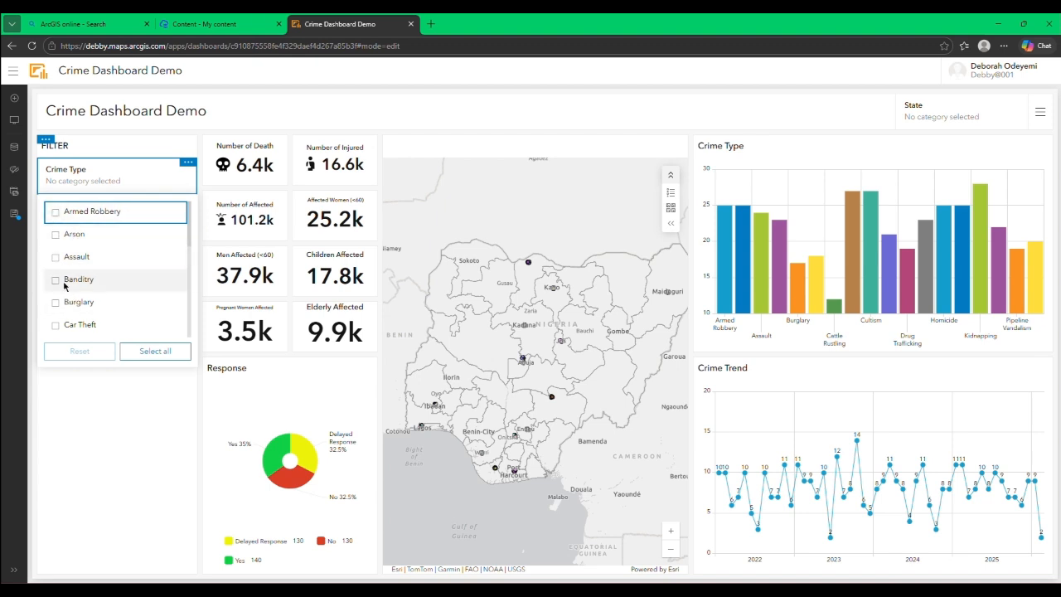
{"action": "left_click", "coordinate": [185, 183]}
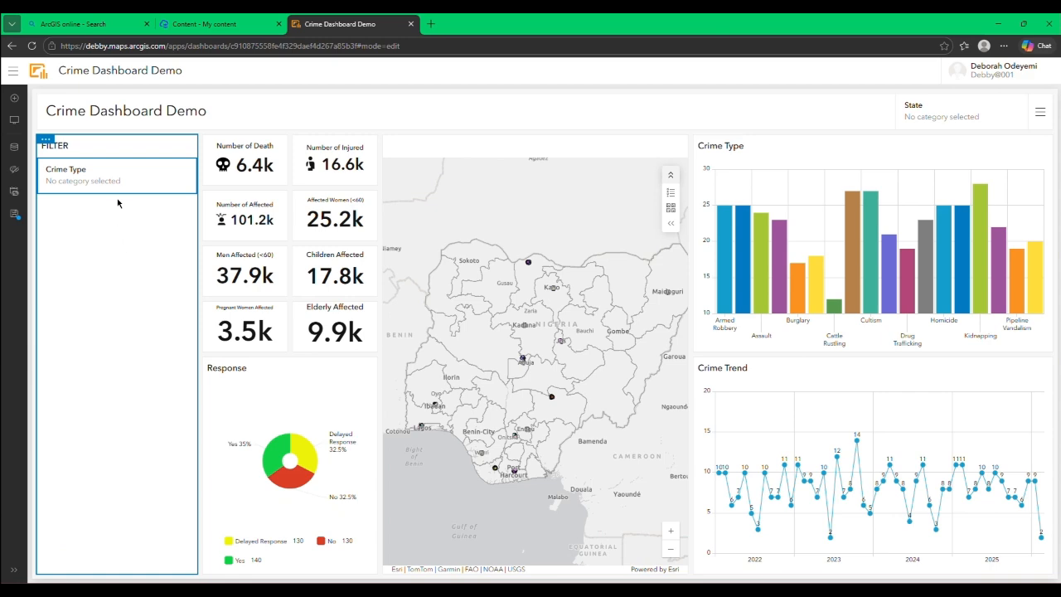
Step: Set the Crime Type sidebar selector to filter Category selector (1), the Crime Type chart and Indicators 1 to 3
{"action": "mouse_move", "coordinate": [125, 172]}
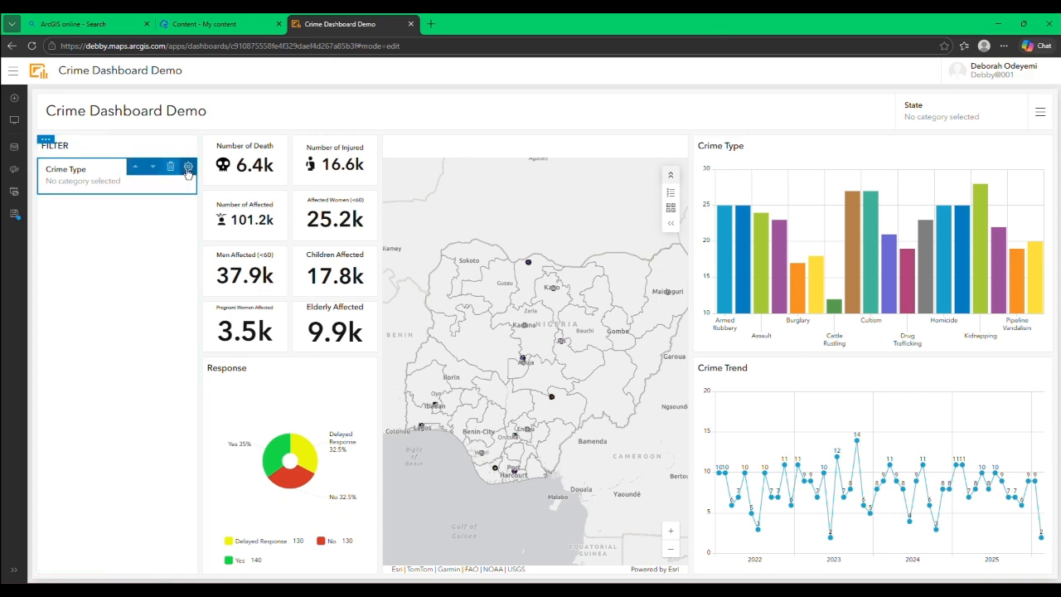
{"action": "left_click", "coordinate": [188, 168]}
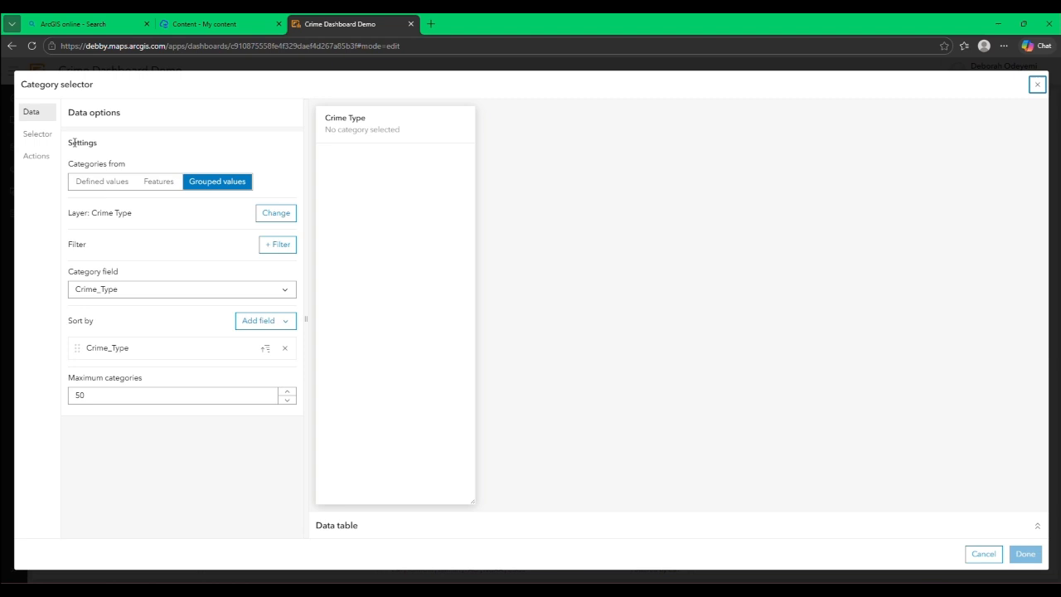
{"action": "left_click", "coordinate": [36, 168]}
{"action": "left_click", "coordinate": [204, 187]}
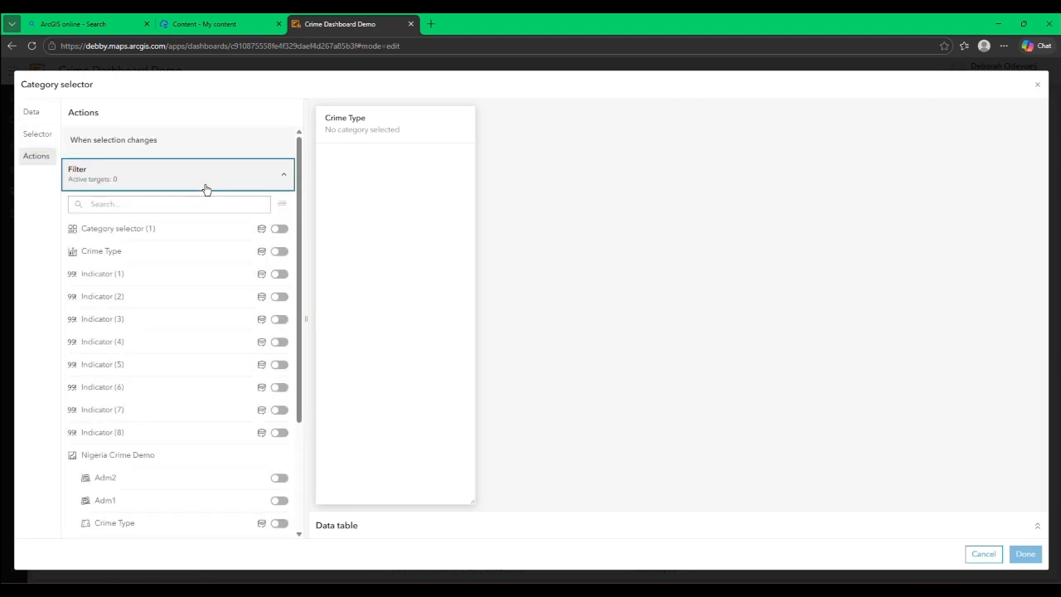
{"action": "left_click", "coordinate": [280, 229]}
{"action": "left_click", "coordinate": [278, 269]}
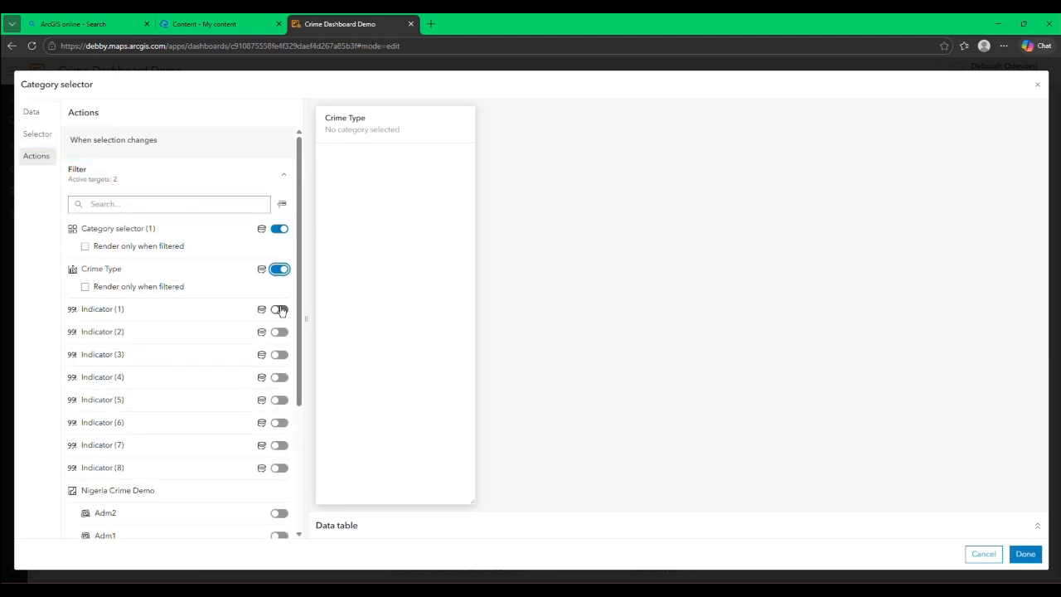
{"action": "left_click", "coordinate": [279, 309]}
{"action": "left_click", "coordinate": [280, 349]}
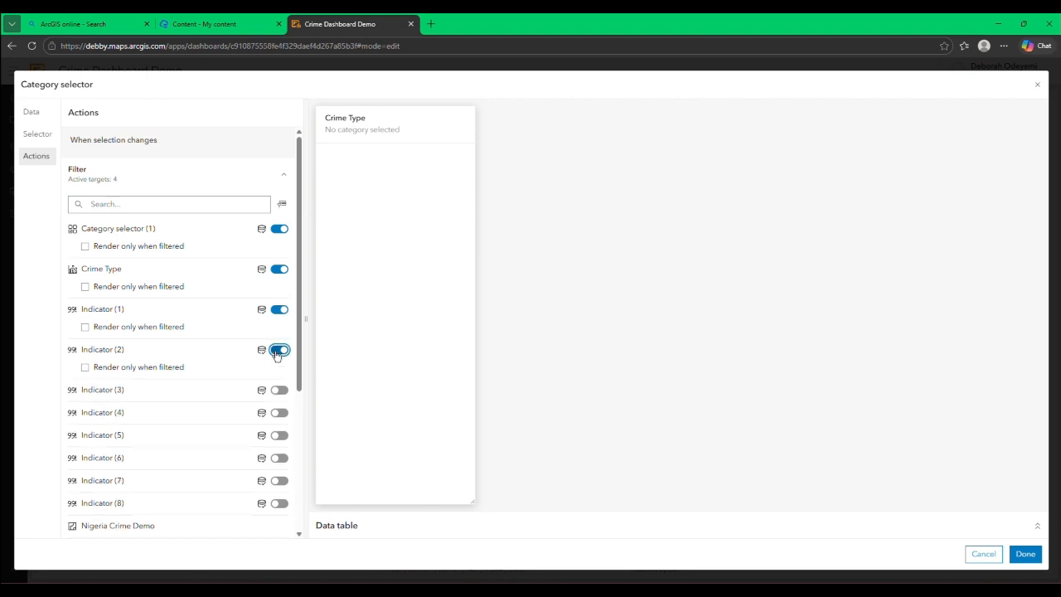
{"action": "left_click", "coordinate": [280, 390]}
Step: Add Indicators 4 to 8 as filter targets of the Crime Type sidebar selector
{"action": "scroll", "coordinate": [276, 400], "scroll_direction": "down", "scroll_amount": 3}
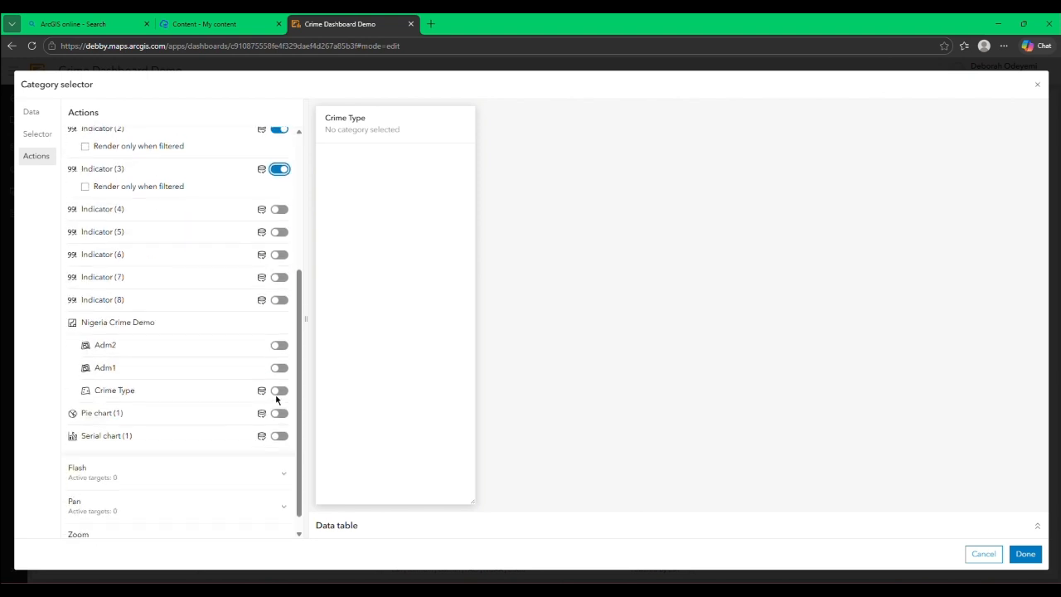
{"action": "left_click", "coordinate": [279, 208]}
{"action": "left_click", "coordinate": [279, 249]}
{"action": "left_click", "coordinate": [279, 290]}
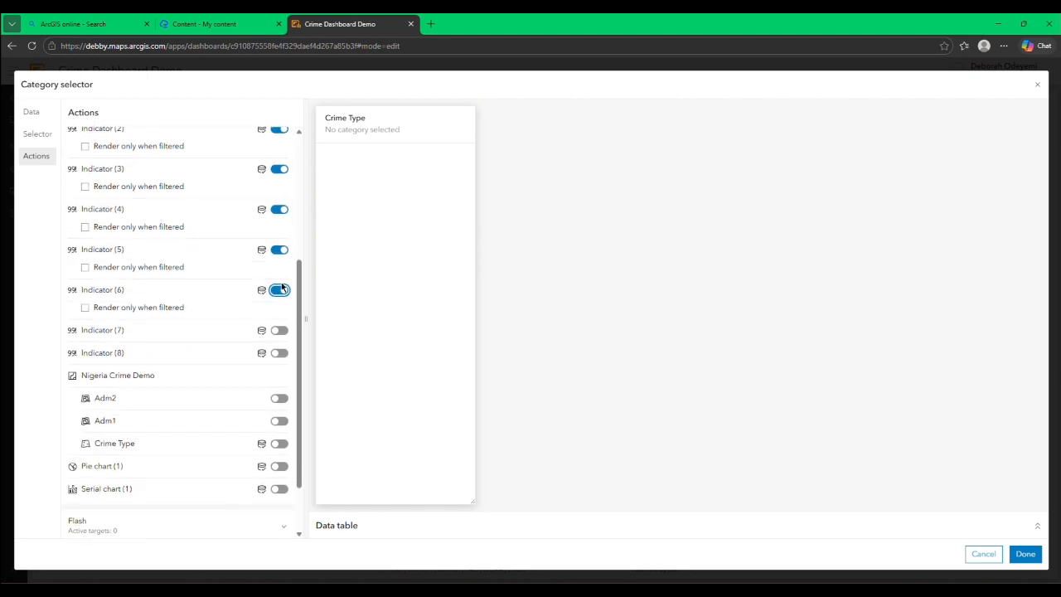
{"action": "scroll", "coordinate": [280, 290], "scroll_direction": "down", "scroll_amount": 1}
{"action": "left_click", "coordinate": [279, 259]}
{"action": "left_click", "coordinate": [279, 298]}
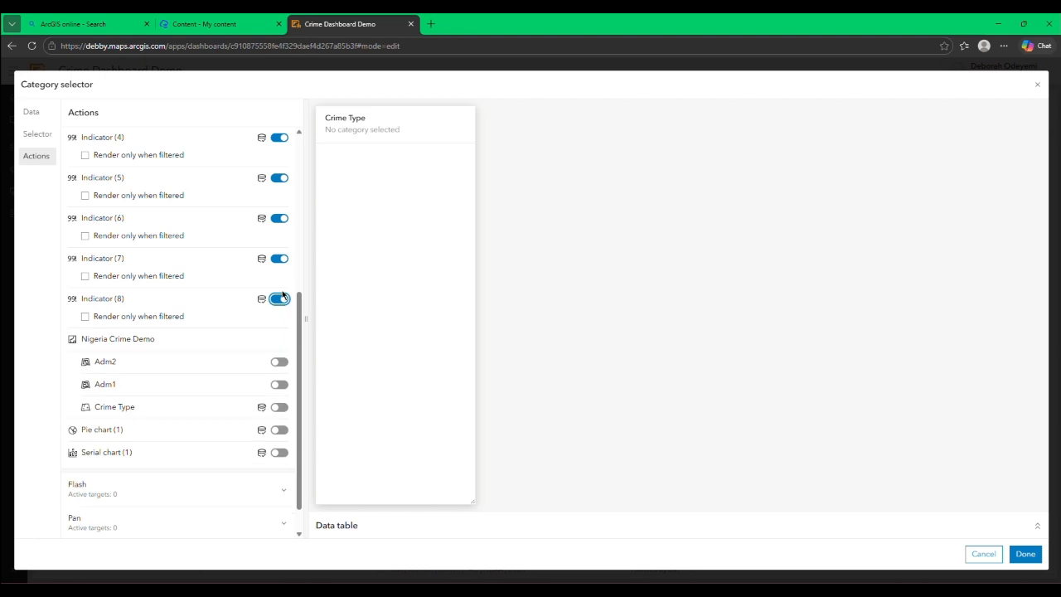
Step: Add the map's Crime Type layer, Pie chart (1) and Serial chart (1) as filter targets of the sidebar selector
{"action": "scroll", "coordinate": [280, 348], "scroll_direction": "down", "scroll_amount": 1}
{"action": "left_click", "coordinate": [279, 372]}
{"action": "left_click", "coordinate": [279, 412]}
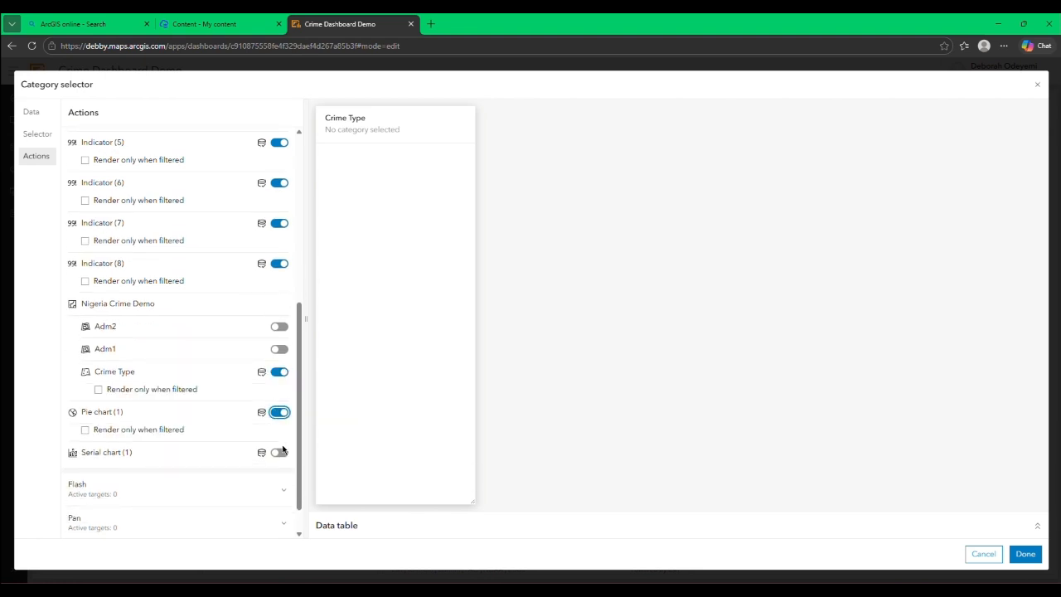
{"action": "left_click", "coordinate": [279, 450]}
Step: Set the Nigeria Crime Demo map as the flash, pan and zoom target of the Crime Type sidebar selector and save it
{"action": "scroll", "coordinate": [279, 444], "scroll_direction": "down", "scroll_amount": 1}
{"action": "left_click", "coordinate": [273, 454]}
{"action": "scroll", "coordinate": [272, 442], "scroll_direction": "down", "scroll_amount": 1}
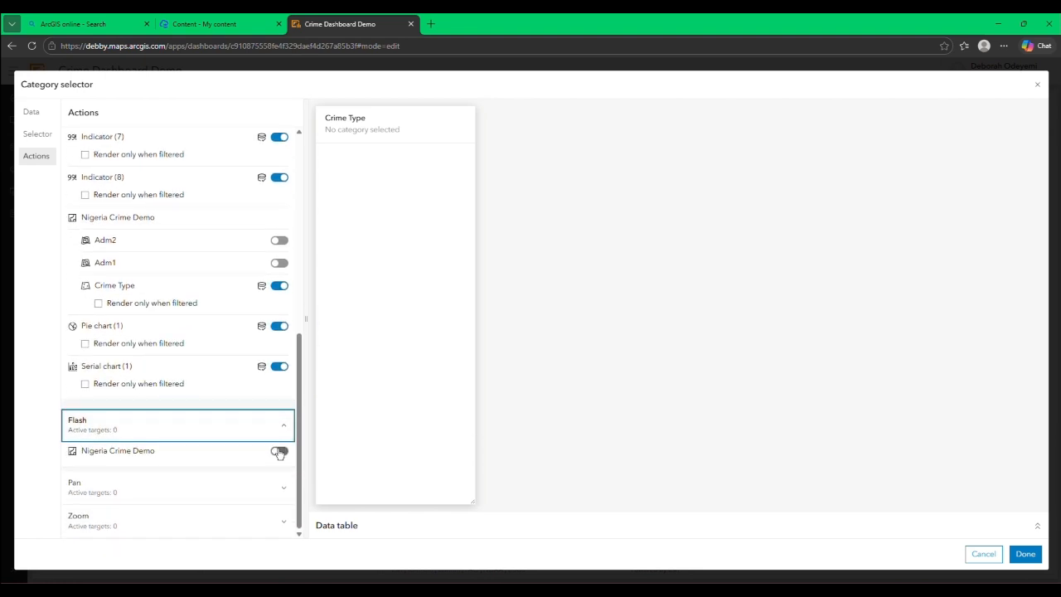
{"action": "left_click", "coordinate": [279, 450]}
{"action": "left_click", "coordinate": [279, 492]}
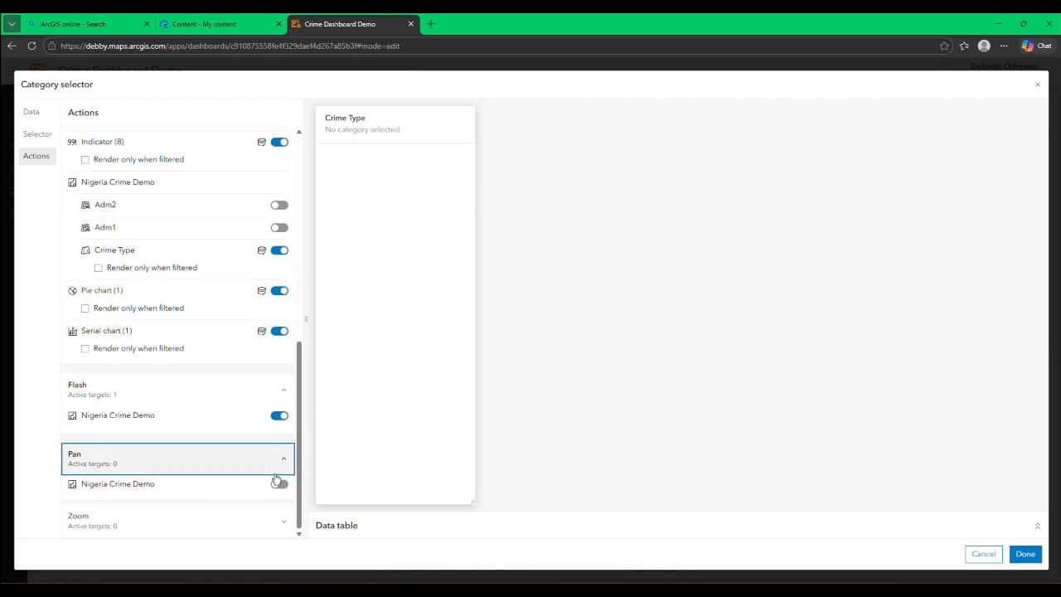
{"action": "left_click", "coordinate": [279, 483]}
{"action": "left_click", "coordinate": [279, 515]}
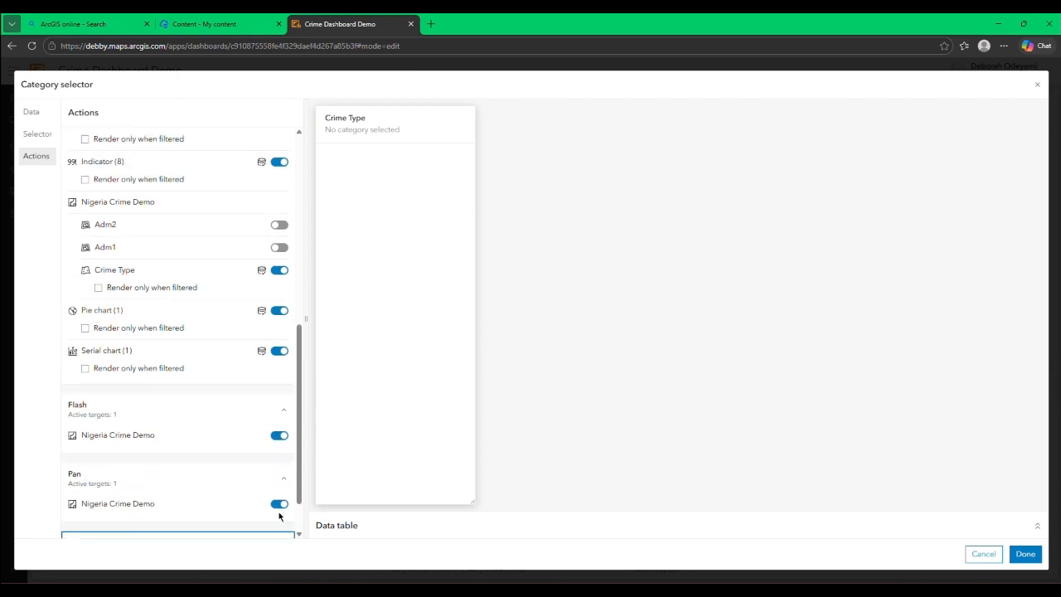
{"action": "left_click", "coordinate": [279, 518]}
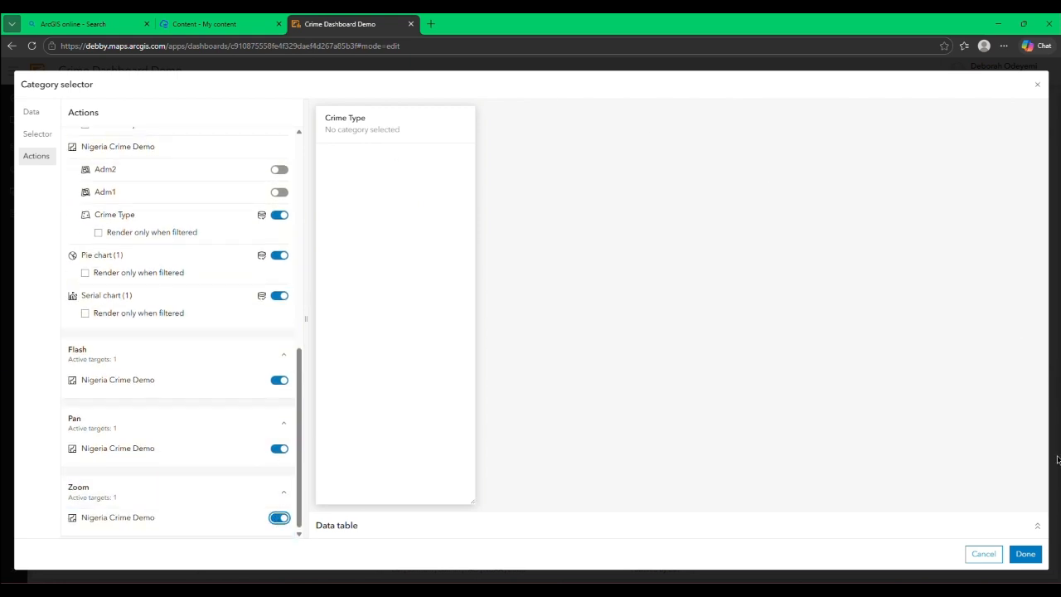
{"action": "left_click", "coordinate": [1038, 553]}
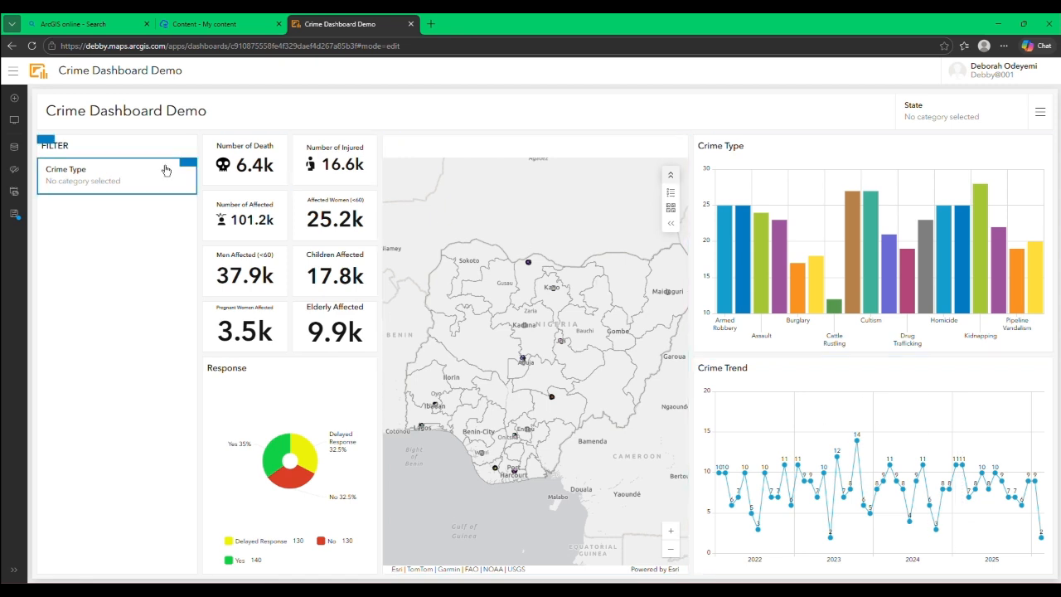
Step: Test the Crime Type sidebar selector by filtering the dashboard to Assault
{"action": "left_click", "coordinate": [122, 170]}
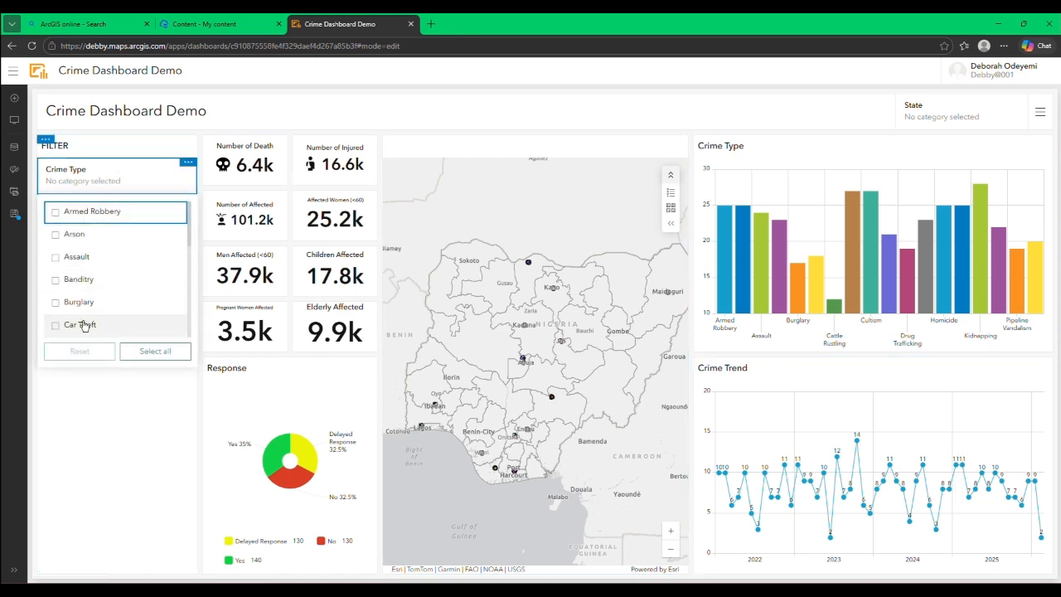
{"action": "left_click", "coordinate": [88, 260]}
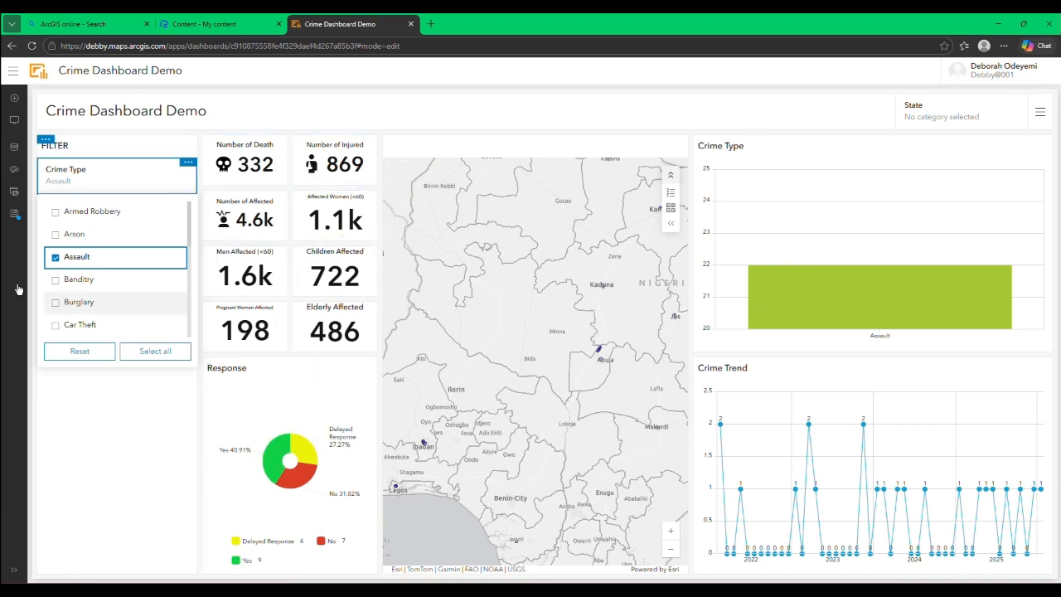
{"action": "left_click", "coordinate": [105, 351]}
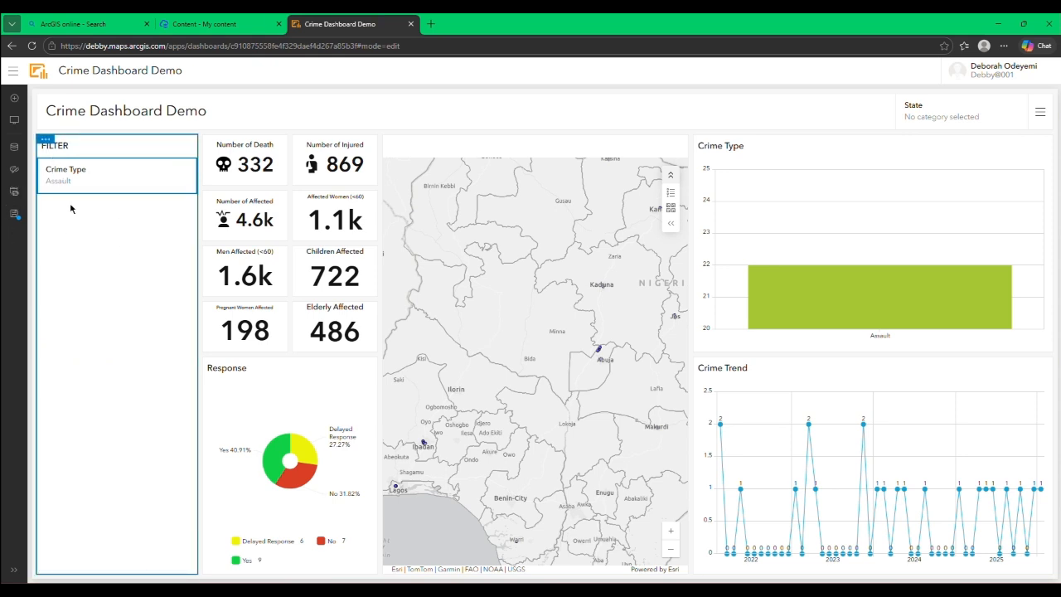
Step: Add another category selector to the sidebar, using grouped values from the Crime Type layer
{"action": "left_click", "coordinate": [14, 119]}
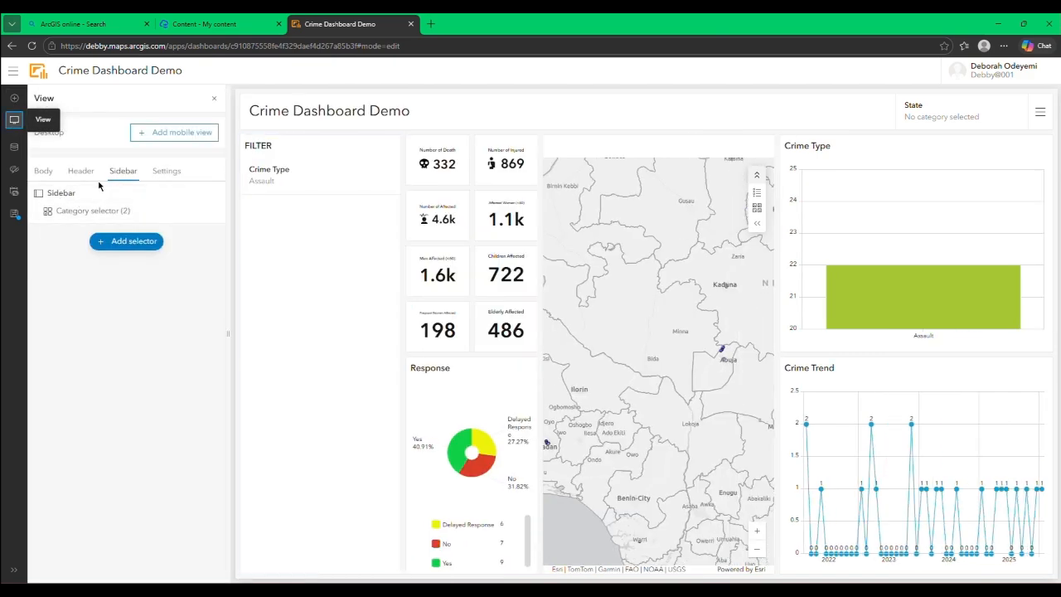
{"action": "left_click", "coordinate": [124, 242]}
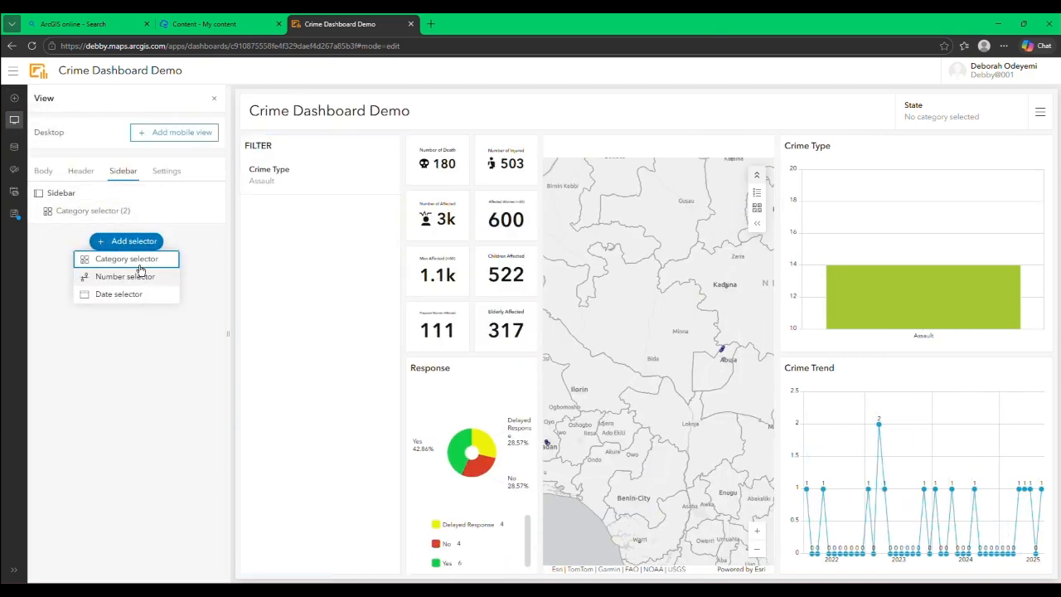
{"action": "left_click", "coordinate": [139, 270]}
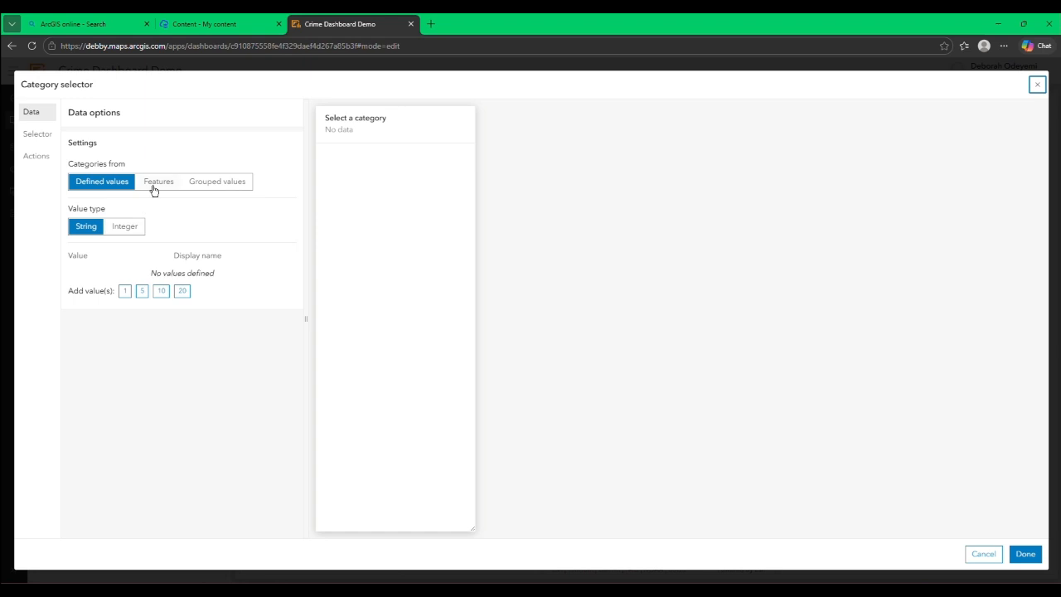
{"action": "left_click", "coordinate": [198, 184]}
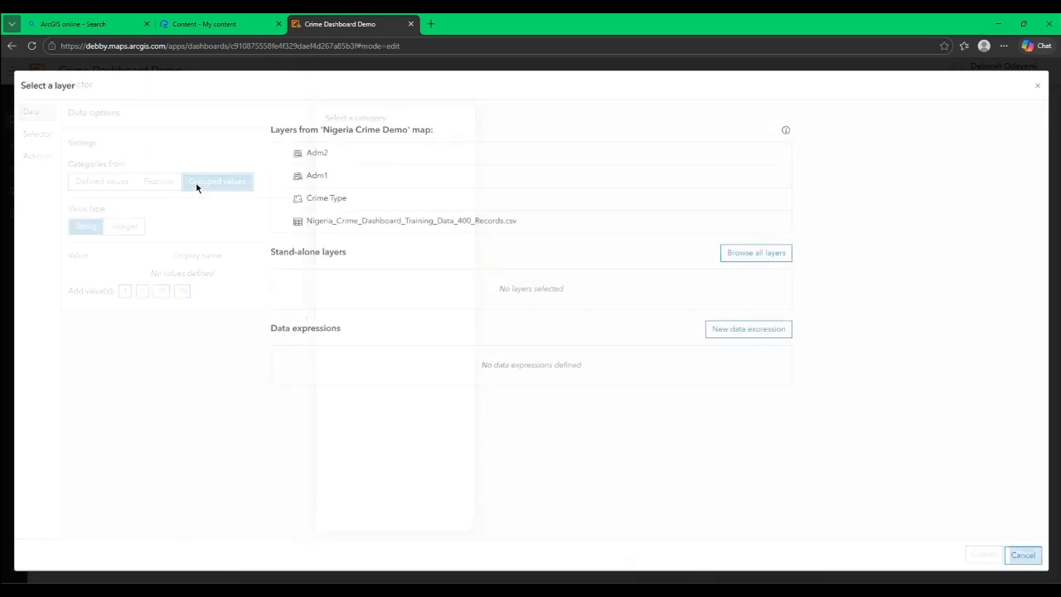
{"action": "left_click", "coordinate": [337, 200]}
Step: Set the new sidebar selector's category field to Year
{"action": "left_click", "coordinate": [159, 288]}
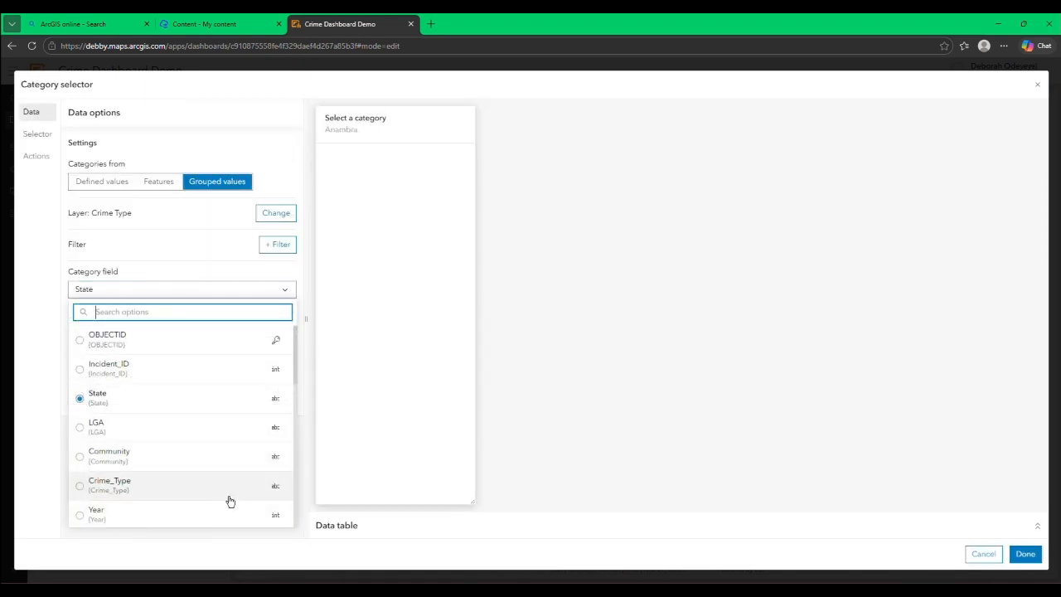
{"action": "scroll", "coordinate": [211, 473], "scroll_direction": "down", "scroll_amount": 3}
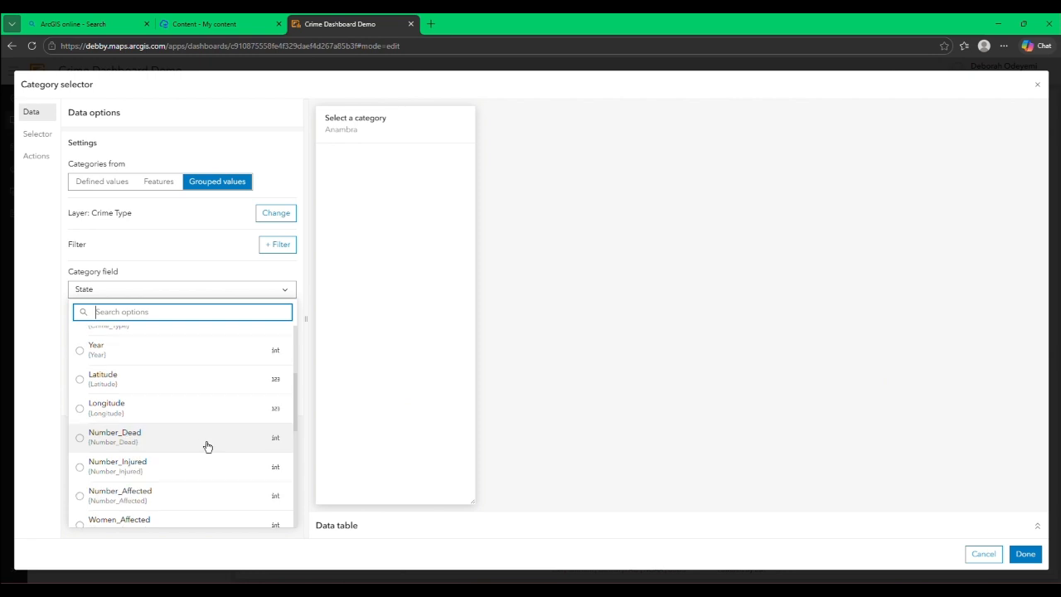
{"action": "scroll", "coordinate": [206, 446], "scroll_direction": "up", "scroll_amount": 3}
{"action": "scroll", "coordinate": [151, 428], "scroll_direction": "down", "scroll_amount": 5}
{"action": "scroll", "coordinate": [152, 429], "scroll_direction": "up", "scroll_amount": 4}
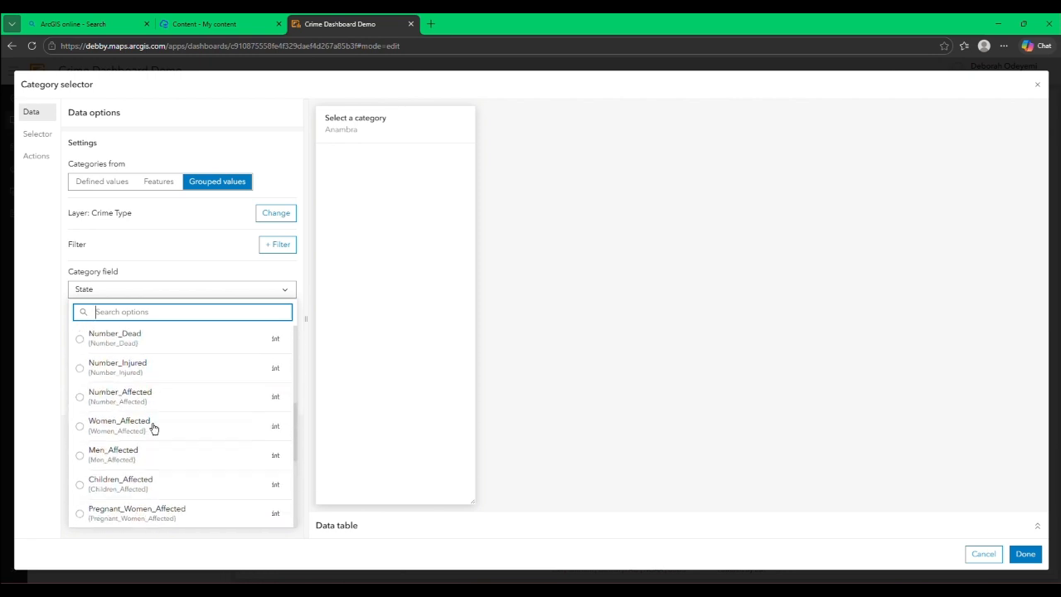
{"action": "scroll", "coordinate": [152, 428], "scroll_direction": "up", "scroll_amount": 3}
{"action": "left_click", "coordinate": [104, 401]}
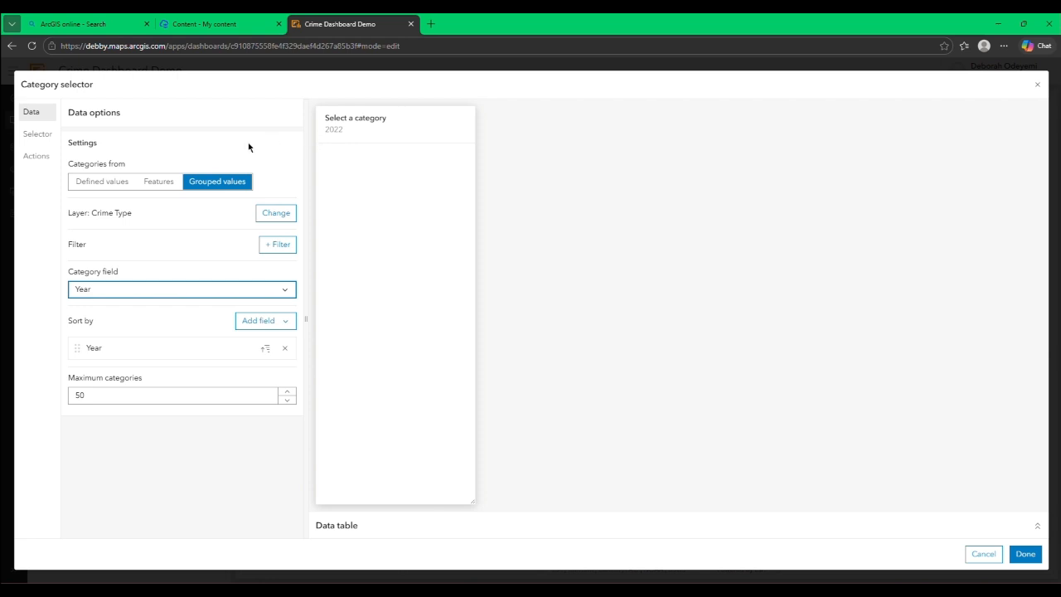
Step: Label the new sidebar selector Year of Occurrence
{"action": "left_click", "coordinate": [46, 141]}
{"action": "left_click", "coordinate": [172, 187]}
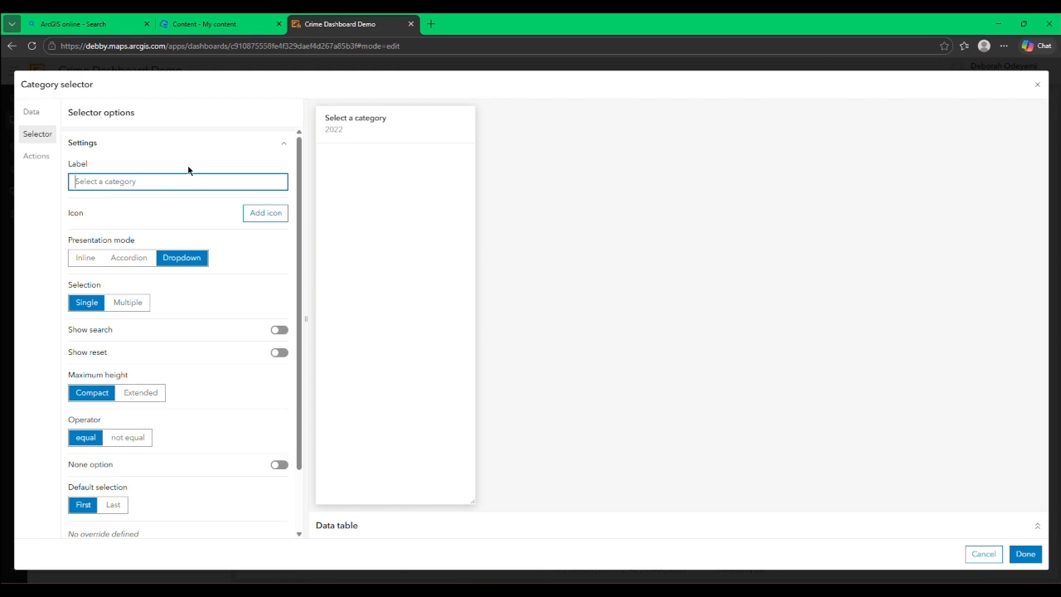
{"action": "type", "text": "Y"}
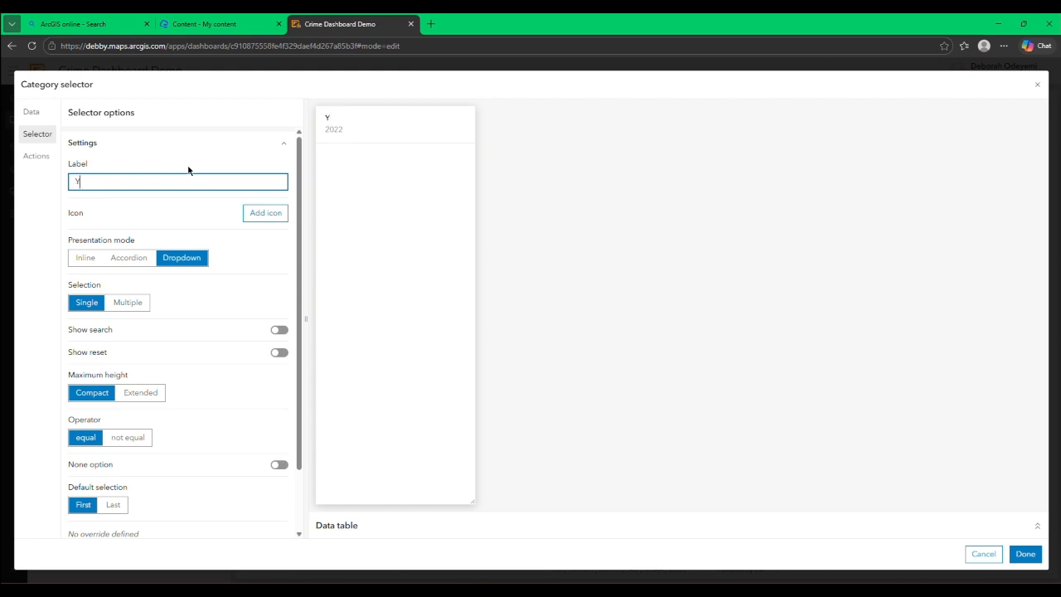
{"action": "type", "text": "ear of Occurrence"}
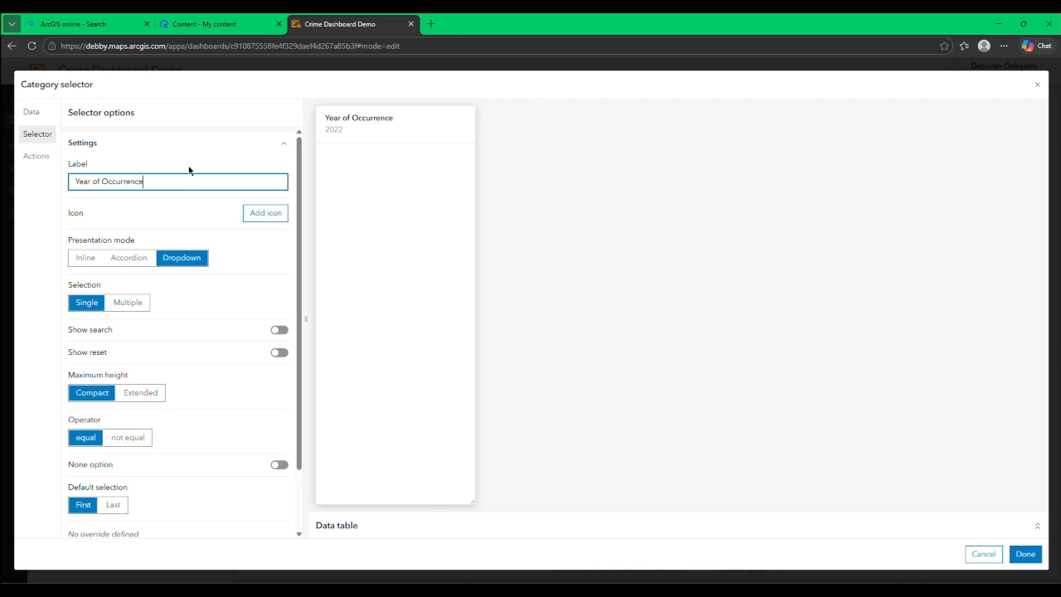
Step: Allow multiple selection in the Year of Occurrence selector and turn on its reset and select all options
{"action": "left_click", "coordinate": [128, 303]}
{"action": "scroll", "coordinate": [168, 307], "scroll_direction": "down", "scroll_amount": 1}
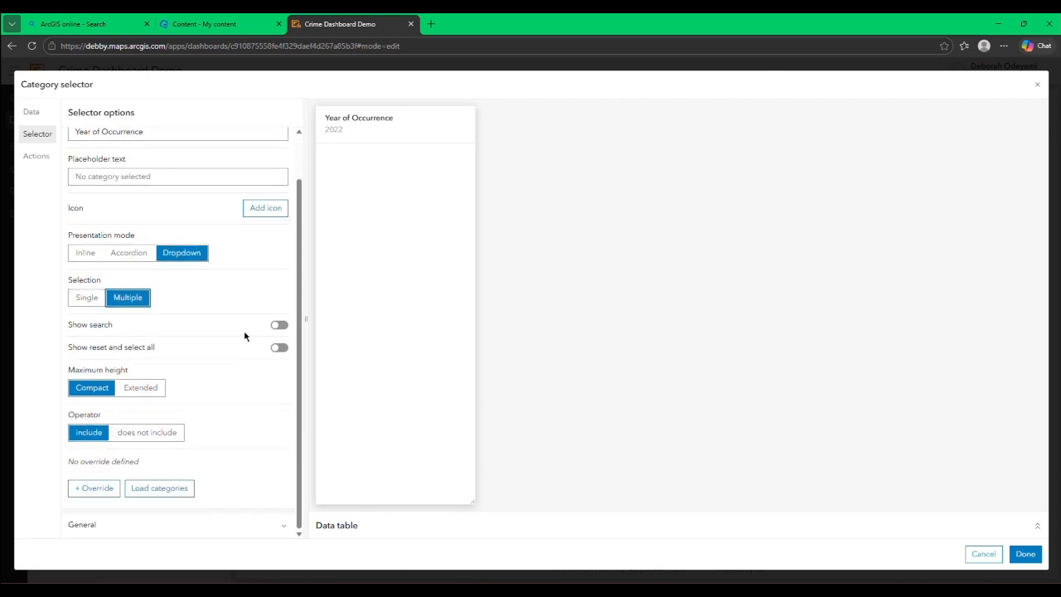
{"action": "left_click", "coordinate": [279, 348]}
Step: Set the Year of Occurrence selector to filter Category selectors (1) and (2), the Crime Type chart and Indicators 1 to 3
{"action": "left_click", "coordinate": [35, 156]}
{"action": "left_click", "coordinate": [280, 269]}
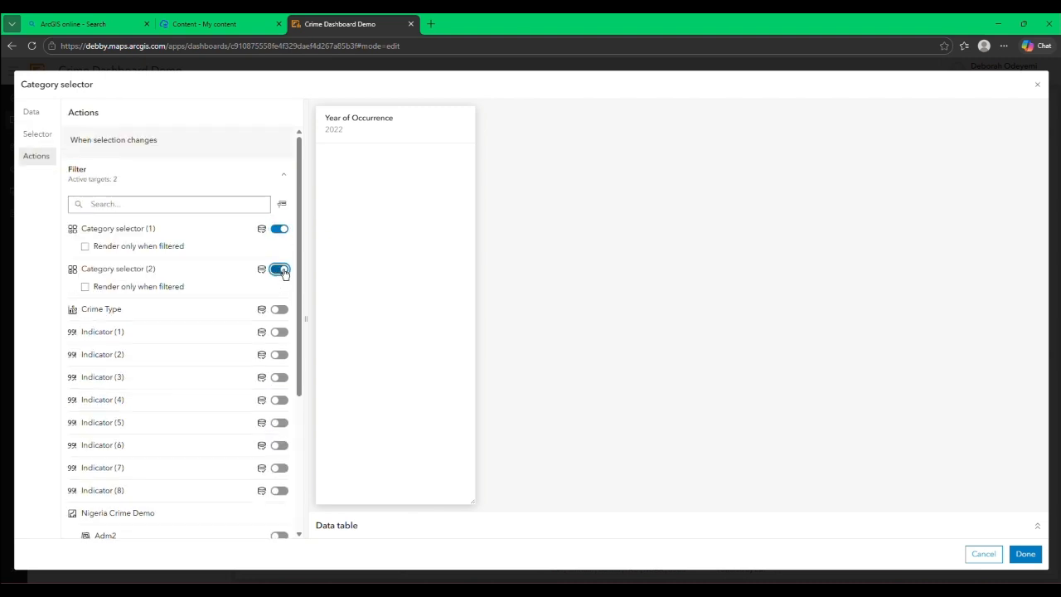
{"action": "left_click", "coordinate": [280, 309]}
{"action": "left_click", "coordinate": [279, 349]}
{"action": "left_click", "coordinate": [279, 390]}
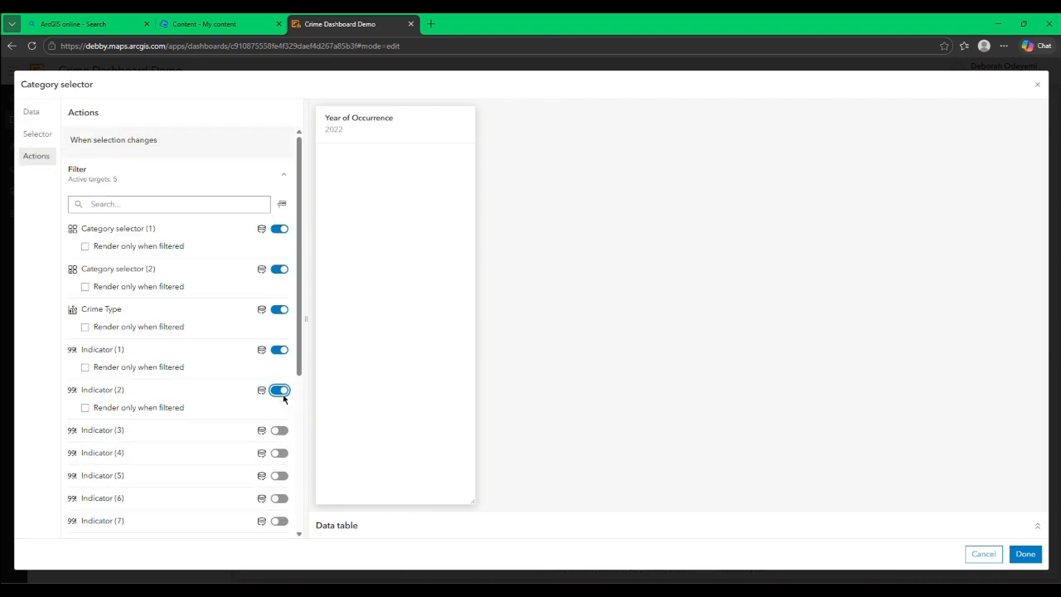
{"action": "left_click", "coordinate": [281, 433]}
Step: Add Indicators 4 to 8 as filter targets of the Year of Occurrence selector
{"action": "scroll", "coordinate": [280, 285], "scroll_direction": "down", "scroll_amount": 5}
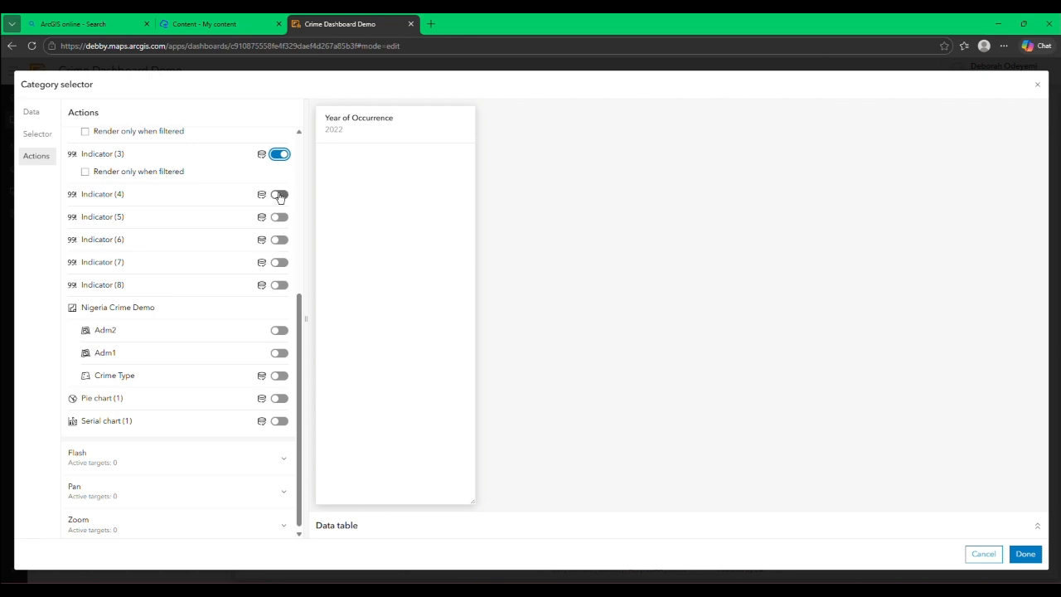
{"action": "left_click", "coordinate": [279, 194]}
{"action": "left_click", "coordinate": [280, 235]}
{"action": "left_click", "coordinate": [280, 275]}
{"action": "left_click", "coordinate": [280, 316]}
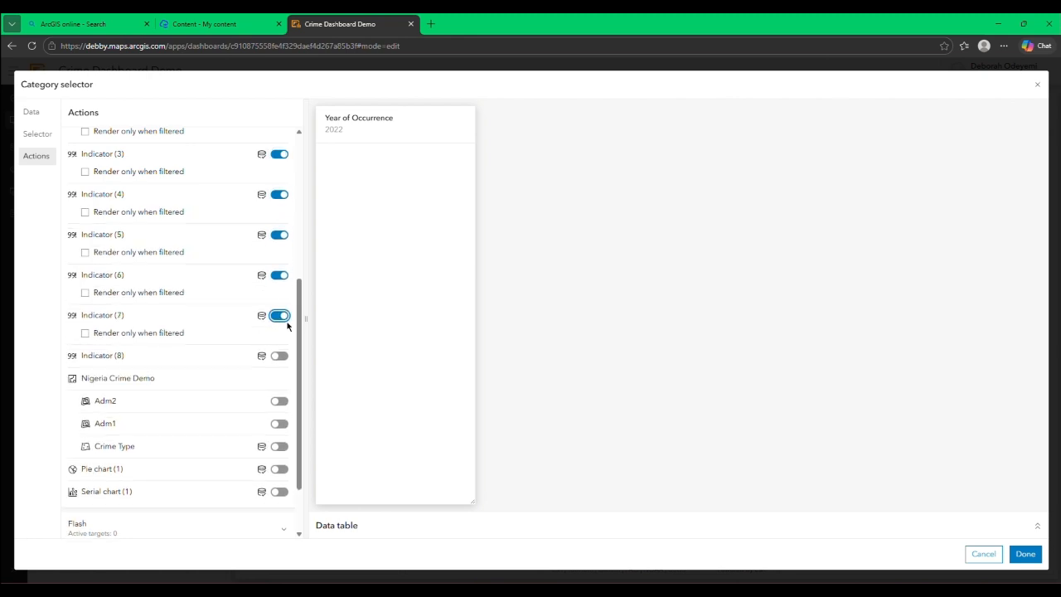
{"action": "left_click", "coordinate": [279, 356]}
Step: Add the map's Crime Type layer, Pie chart (1) and Serial chart (1) as filter targets of the Year of Occurrence selector
{"action": "scroll", "coordinate": [279, 356], "scroll_direction": "down", "scroll_amount": 2}
{"action": "left_click", "coordinate": [279, 371]}
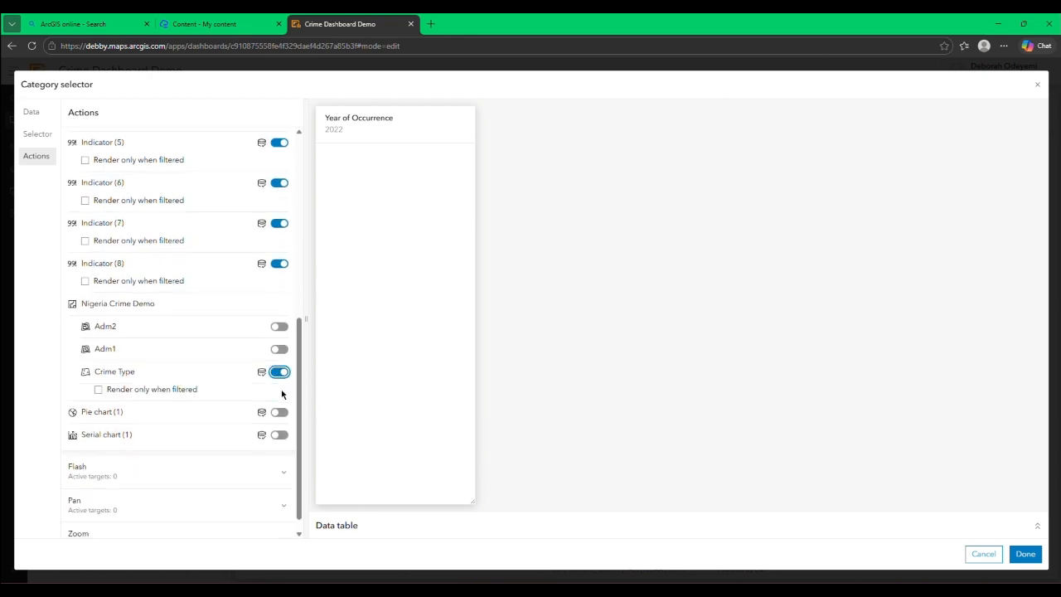
{"action": "left_click", "coordinate": [279, 414]}
{"action": "left_click", "coordinate": [279, 449]}
Step: Set the Nigeria Crime Demo map as the flash, pan and zoom target of the Year of Occurrence selector and save it
{"action": "scroll", "coordinate": [279, 450], "scroll_direction": "down", "scroll_amount": 1}
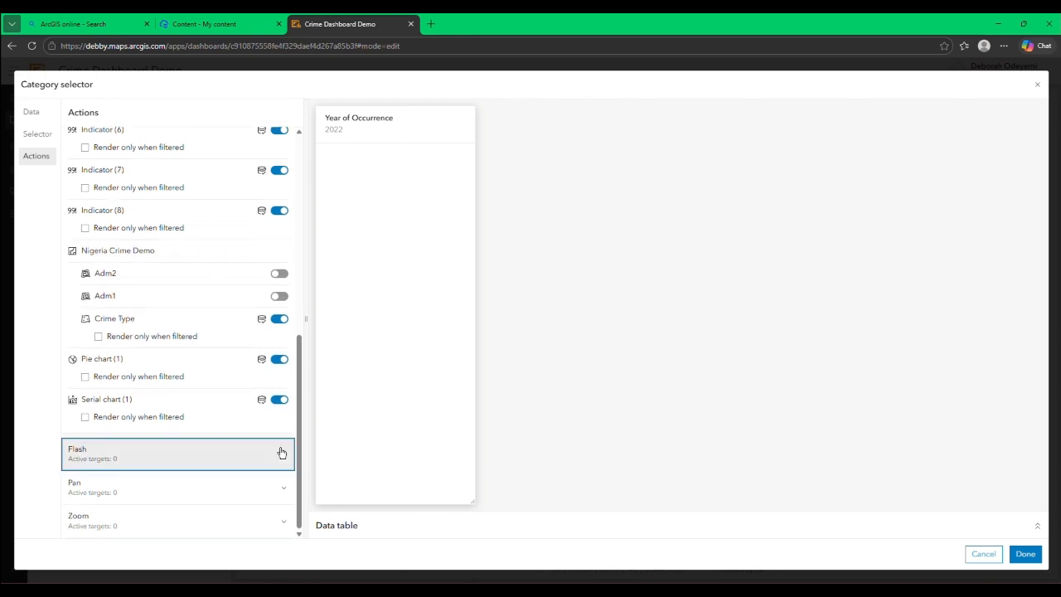
{"action": "left_click", "coordinate": [280, 449]}
{"action": "left_click", "coordinate": [279, 452]}
{"action": "left_click", "coordinate": [282, 489]}
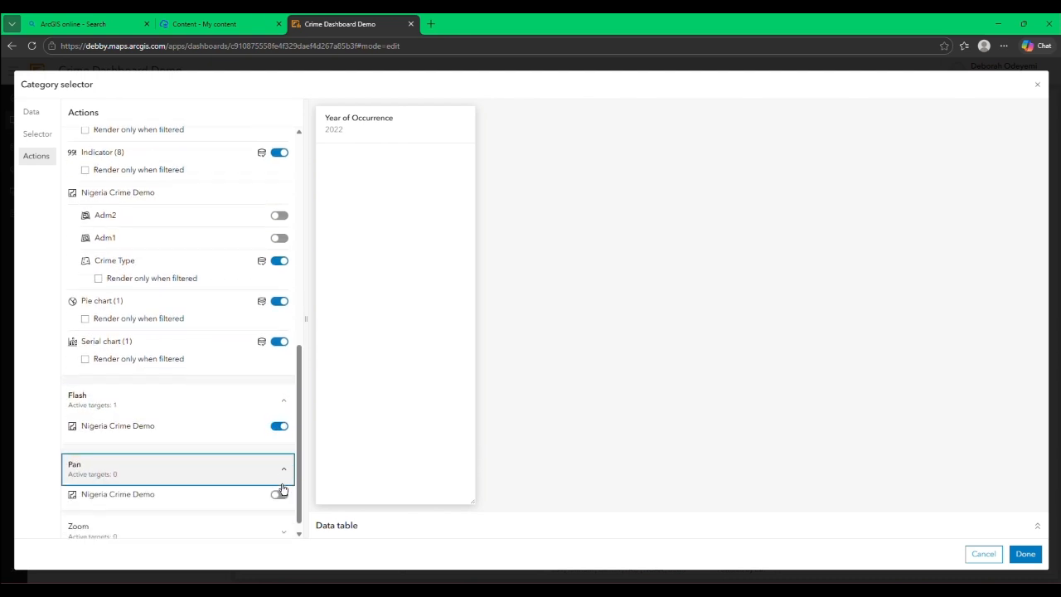
{"action": "left_click", "coordinate": [280, 491]}
{"action": "left_click", "coordinate": [283, 522]}
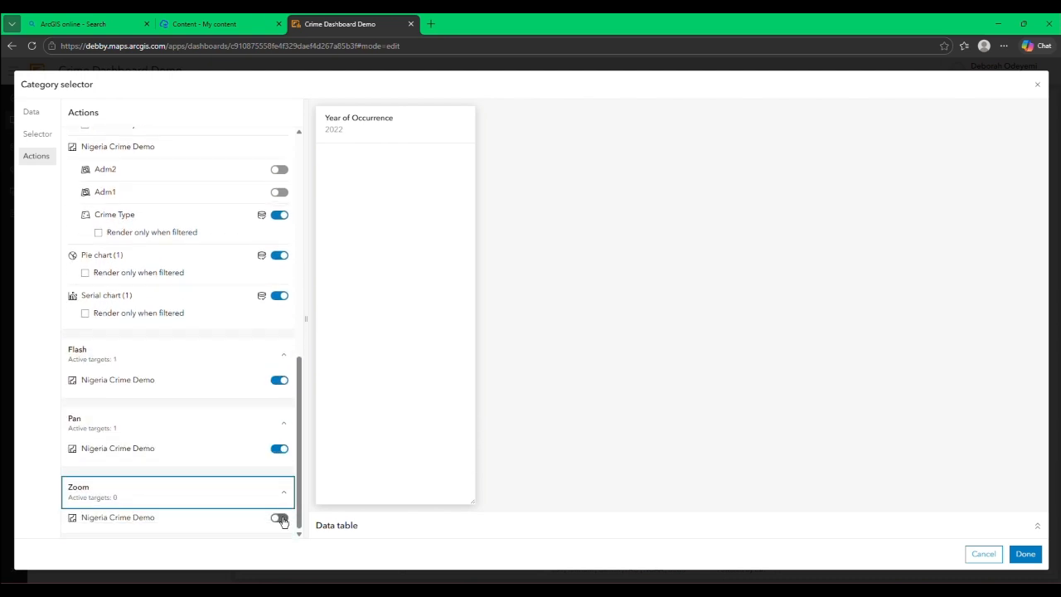
{"action": "left_click", "coordinate": [279, 517]}
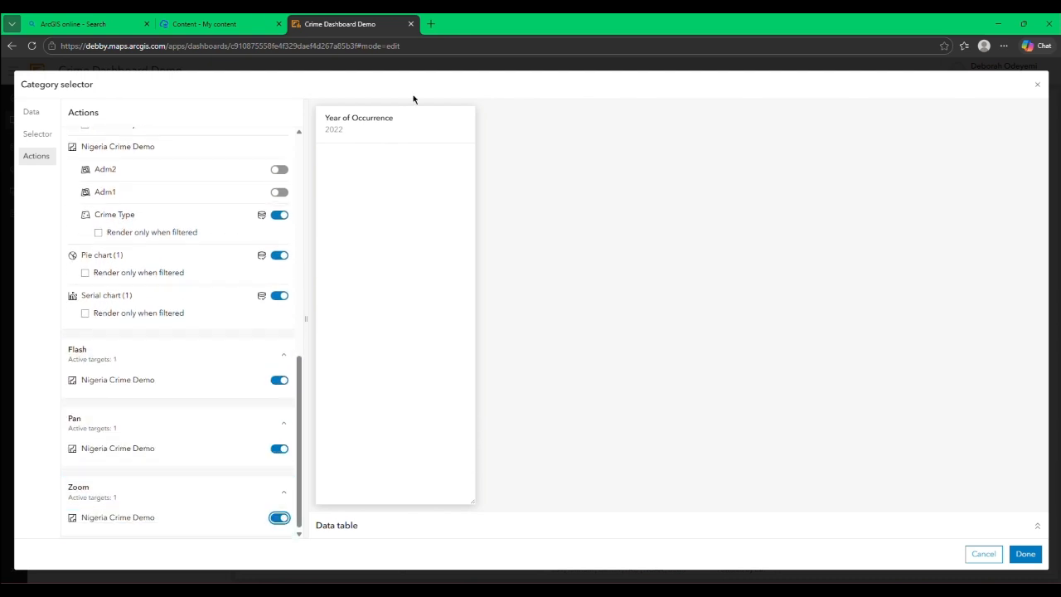
{"action": "left_click", "coordinate": [1032, 553]}
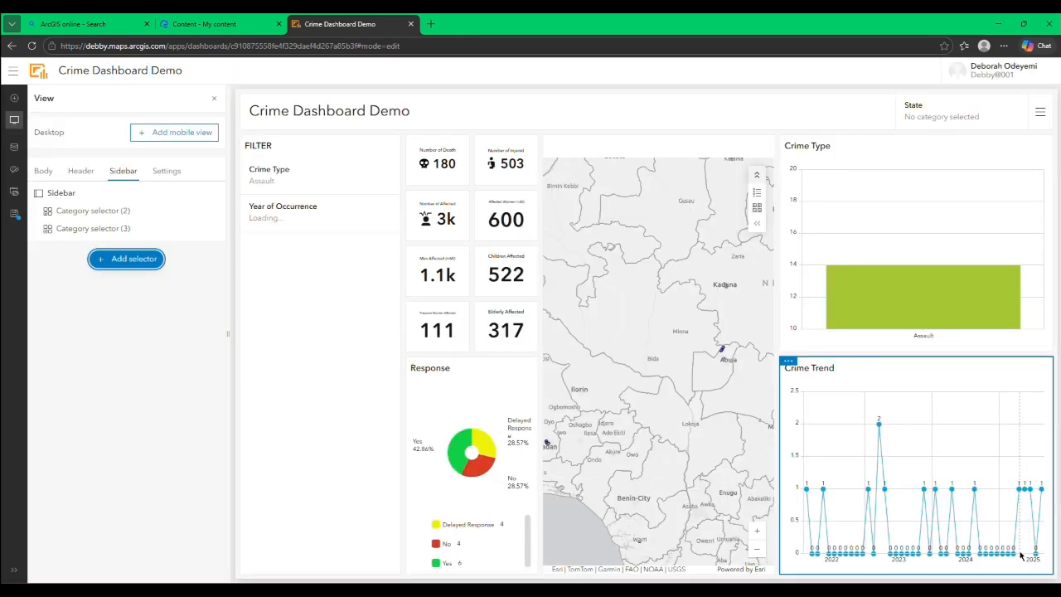
Step: Make the FILTER sidebar collapsible, save the setting and collapse the sidebar on the dashboard
{"action": "left_click", "coordinate": [214, 100]}
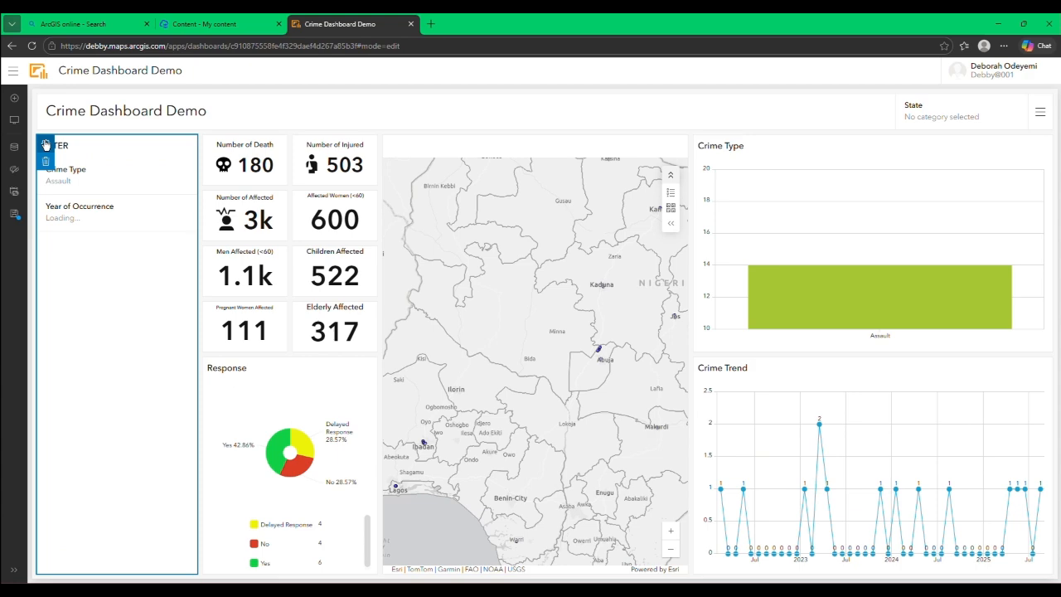
{"action": "left_click", "coordinate": [45, 145]}
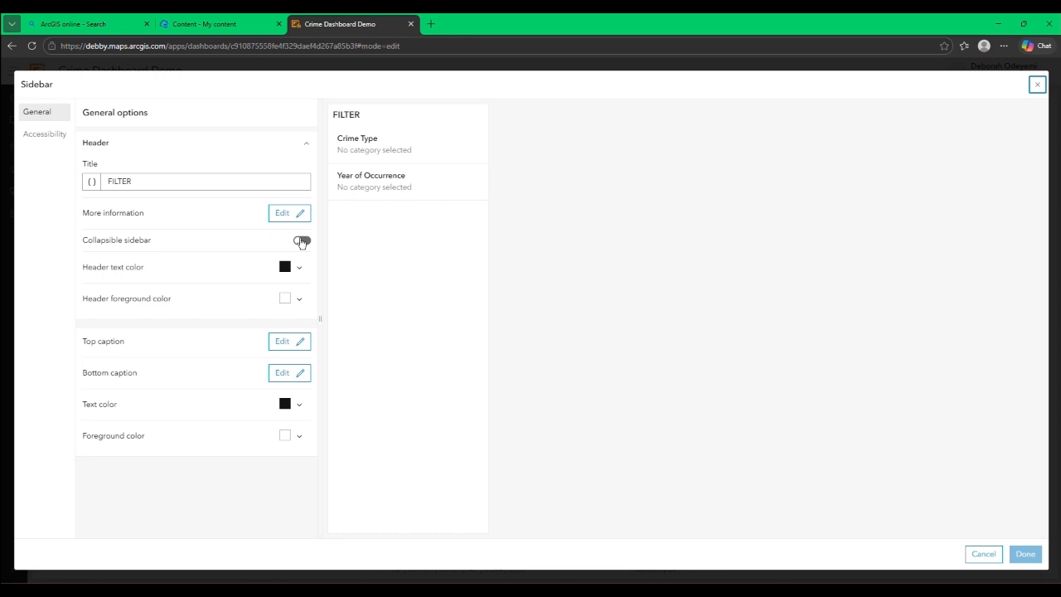
{"action": "left_click", "coordinate": [301, 241]}
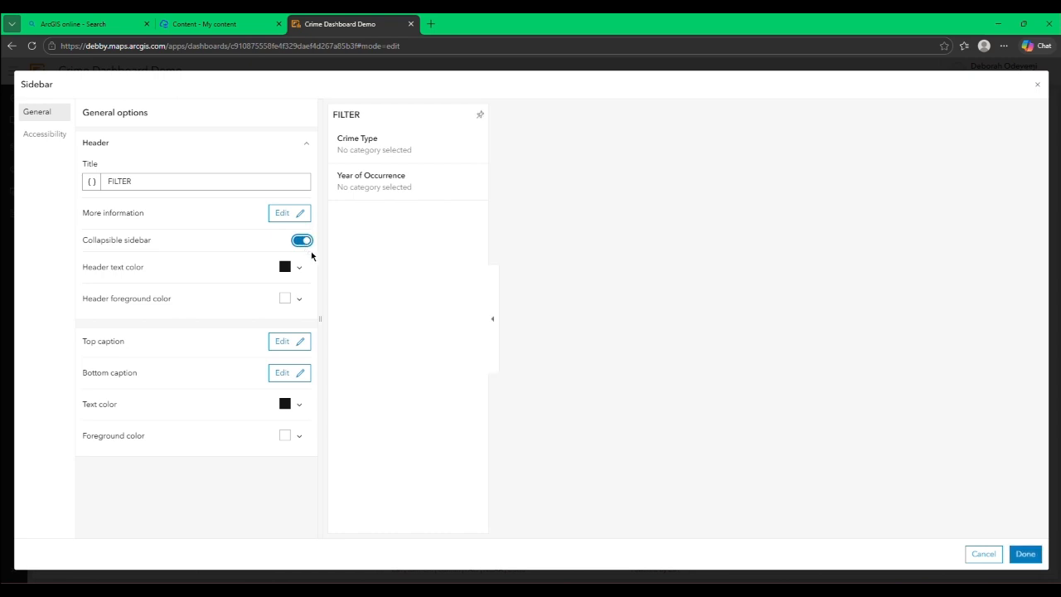
{"action": "left_click", "coordinate": [1026, 554]}
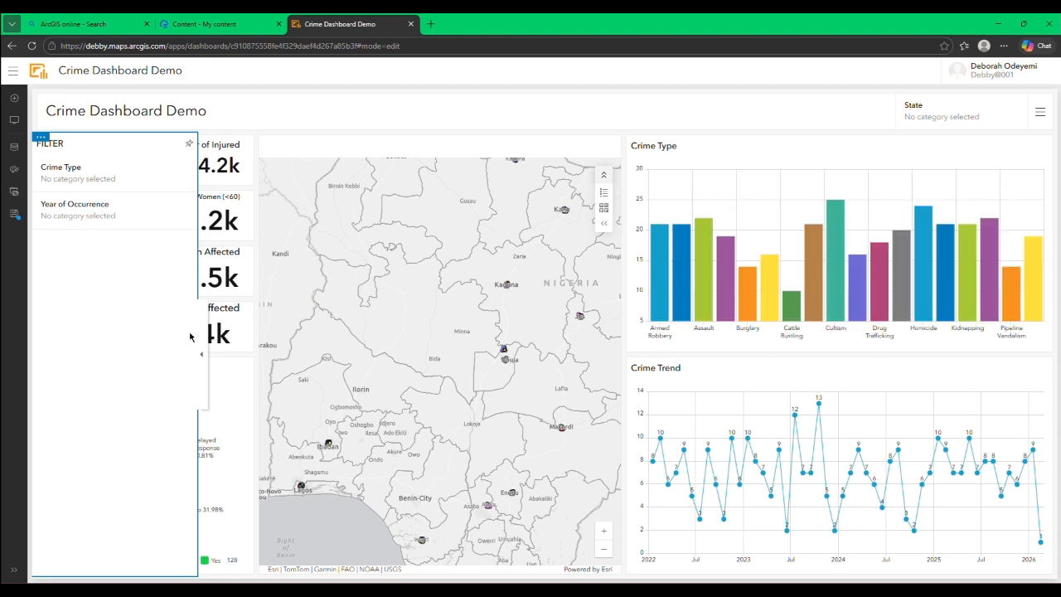
{"action": "left_click", "coordinate": [202, 354]}
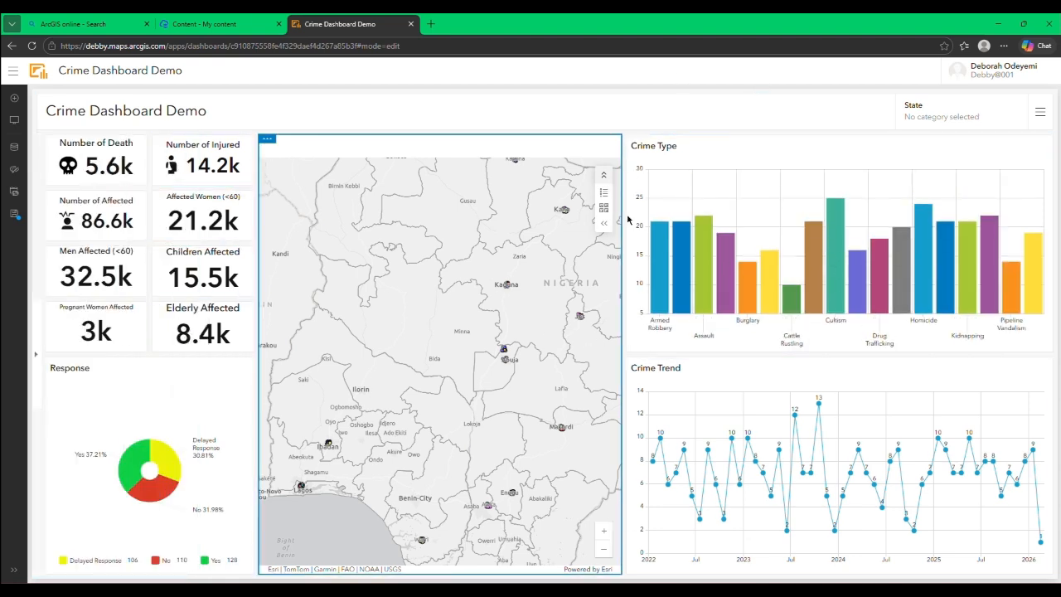
Step: Test the Year of Occurrence selector by filtering the dashboard to 2023, and collapse the FILTER sidebar to view the whole layout
{"action": "left_click", "coordinate": [35, 354]}
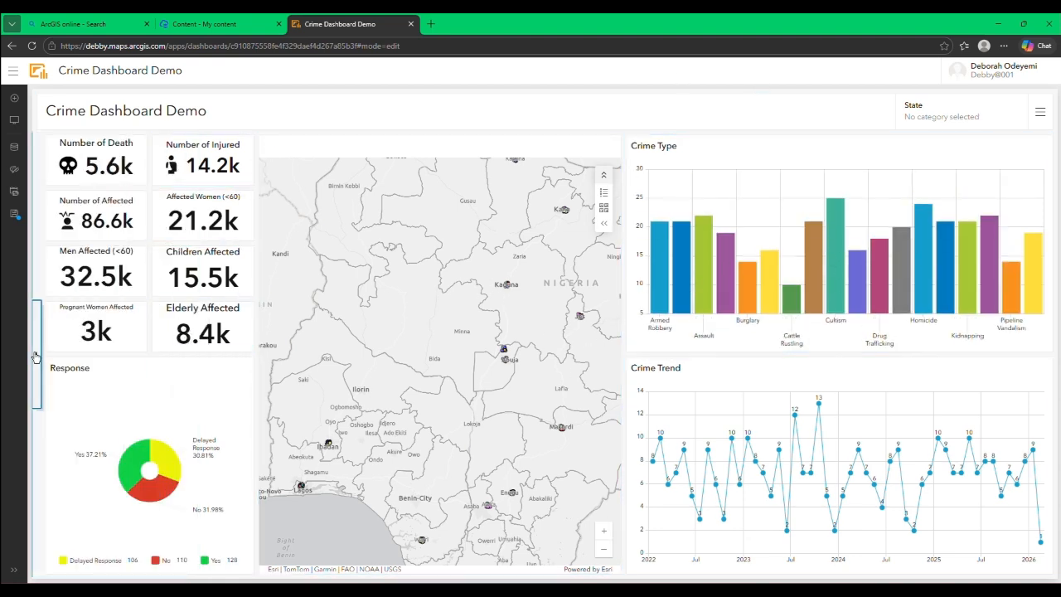
{"action": "left_click", "coordinate": [92, 221]}
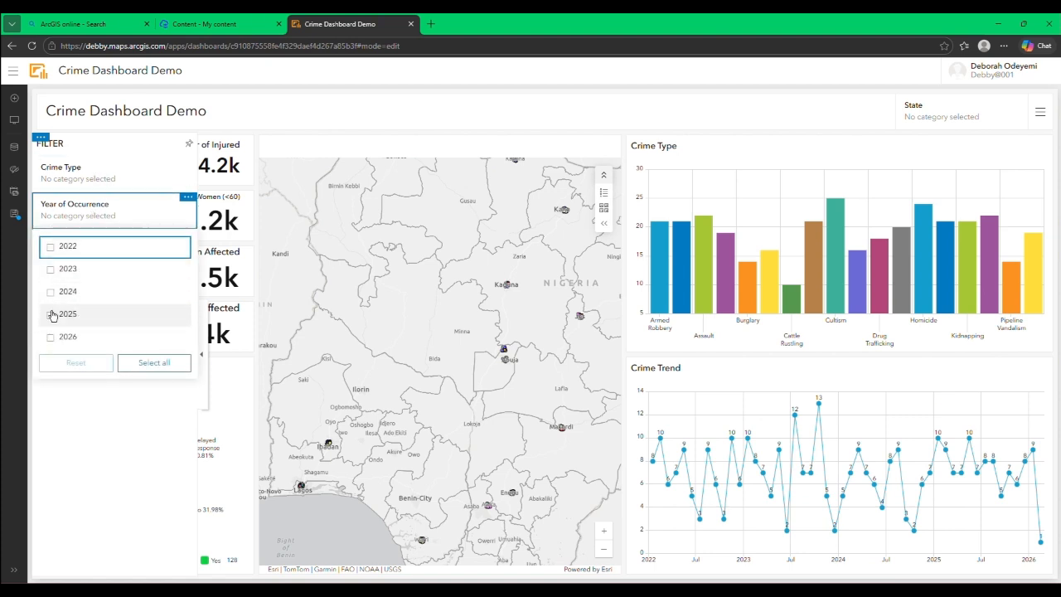
{"action": "left_click", "coordinate": [51, 271]}
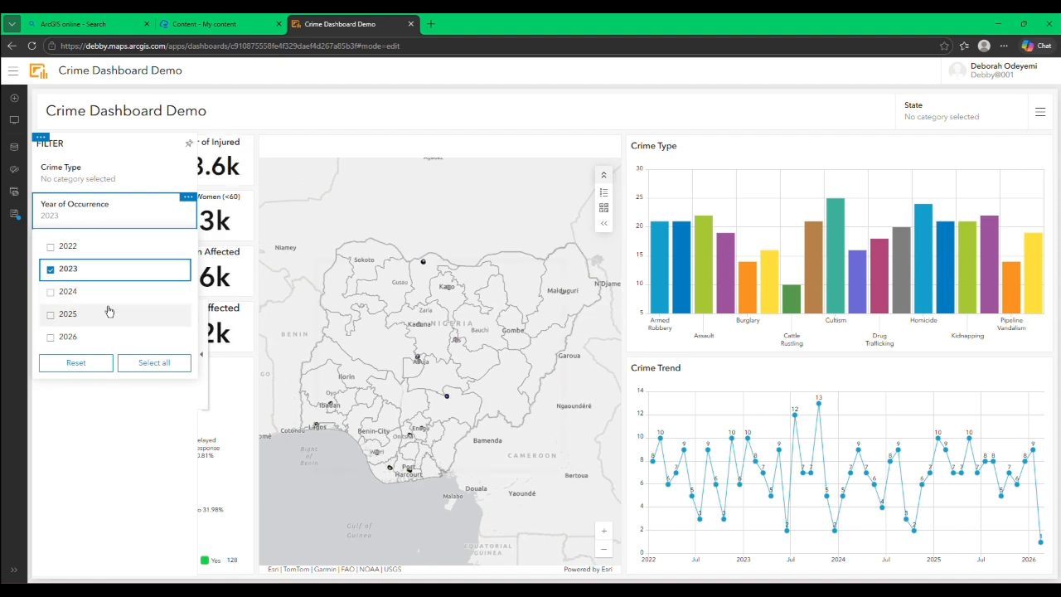
{"action": "left_click", "coordinate": [202, 348]}
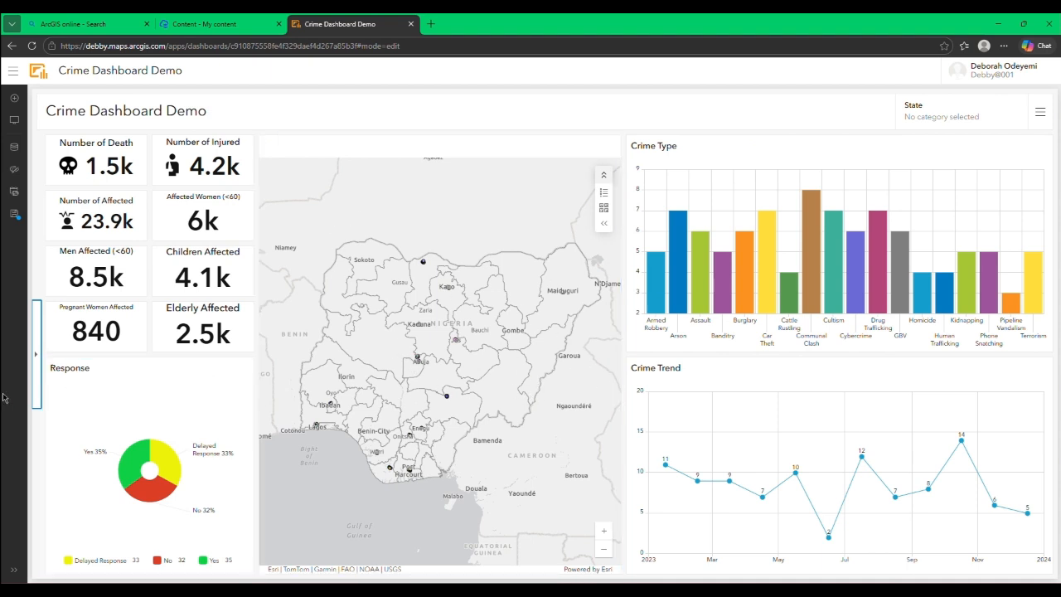
Step: Test the Crime Type selector by filtering the dashboard to Kidnapping, and collapse the sidebar to view the filtered indicators and charts
{"action": "left_click", "coordinate": [35, 375]}
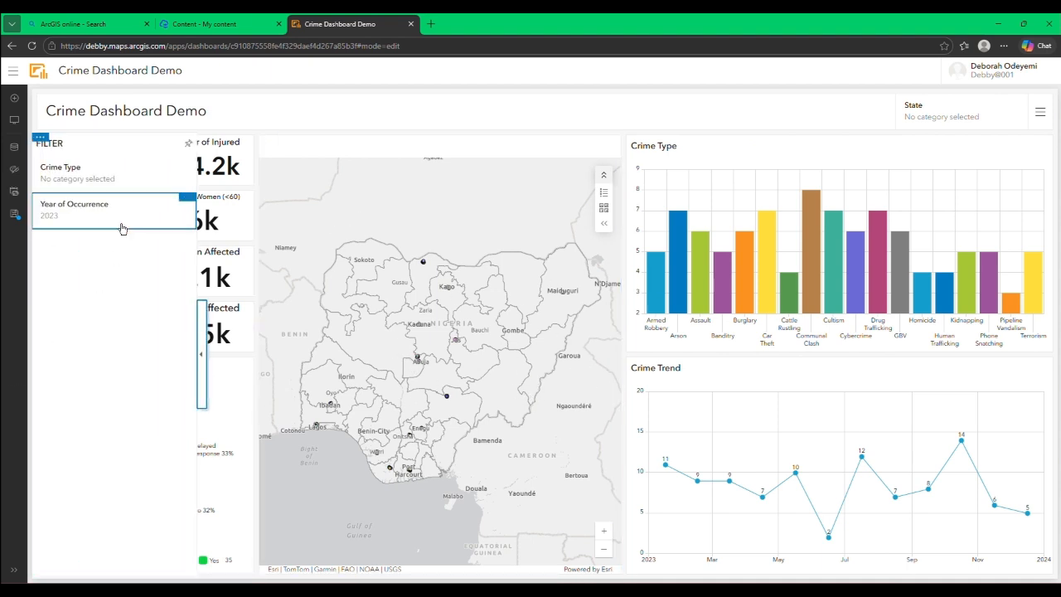
{"action": "left_click", "coordinate": [118, 170]}
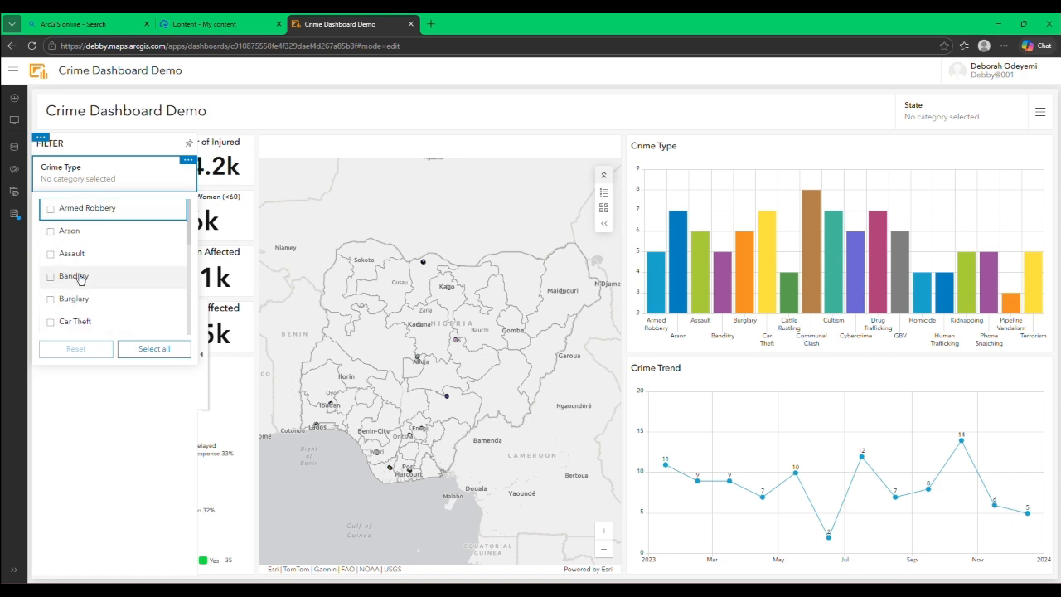
{"action": "scroll", "coordinate": [80, 278], "scroll_direction": "down", "scroll_amount": 5}
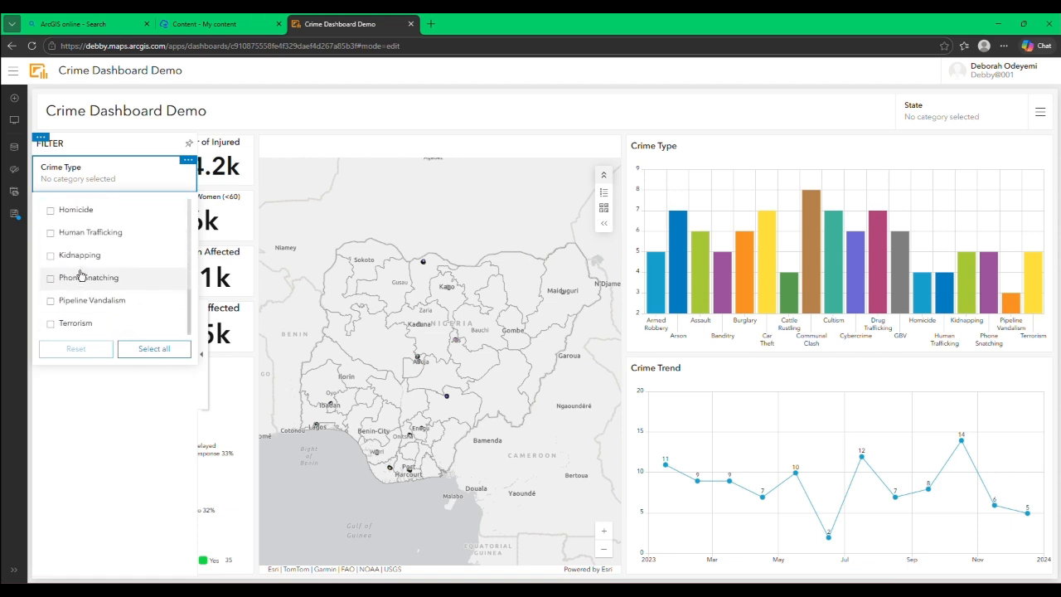
{"action": "left_click", "coordinate": [51, 256]}
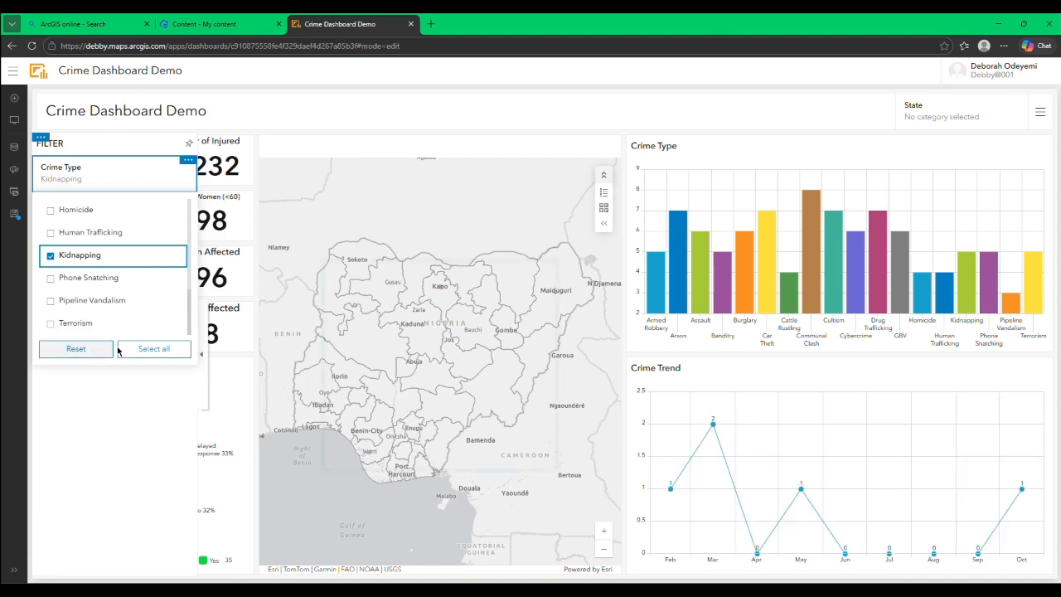
{"action": "left_click", "coordinate": [200, 353]}
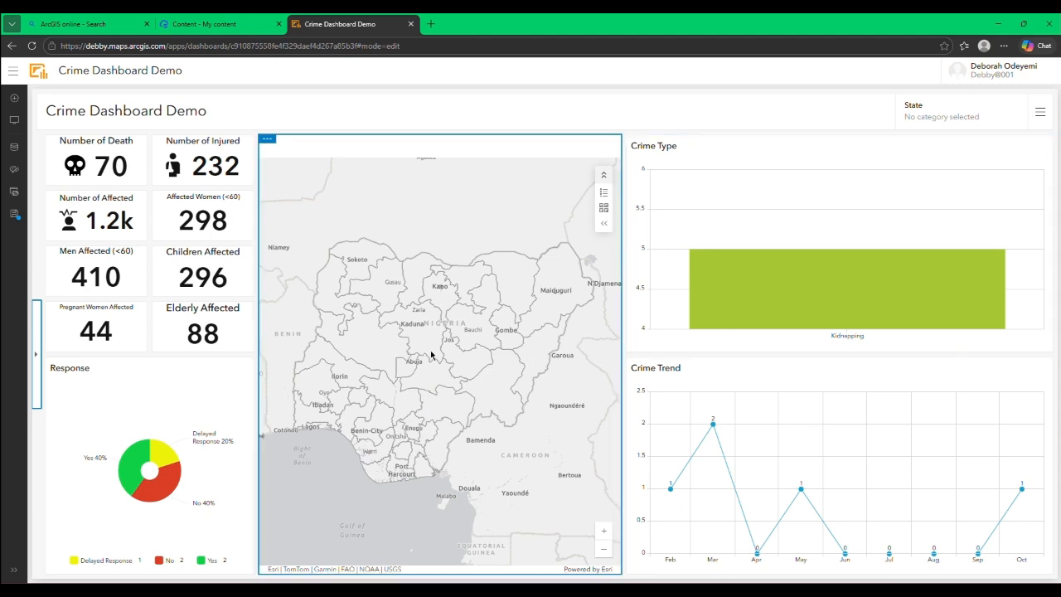
Step: Reopen the FILTER sidebar and add GBV and Homicide to the Crime Type selection
{"action": "left_click", "coordinate": [34, 365]}
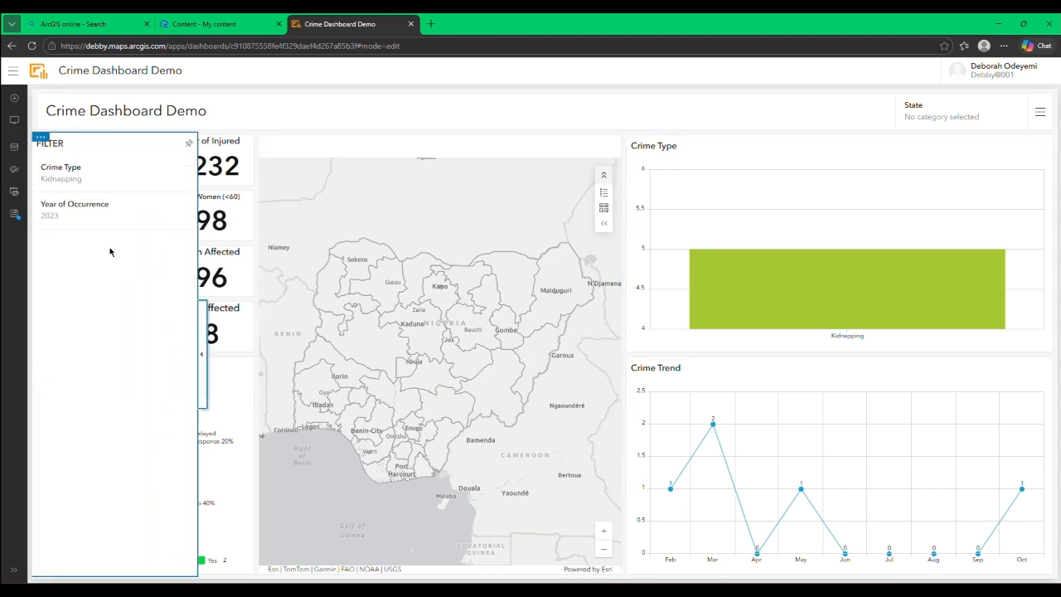
{"action": "left_click", "coordinate": [105, 175]}
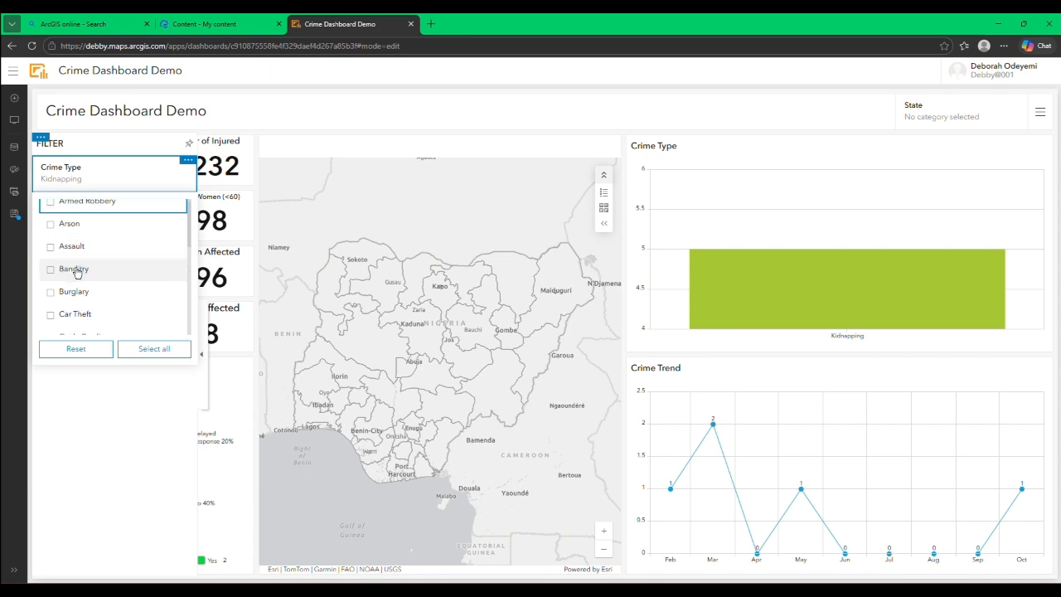
{"action": "scroll", "coordinate": [70, 274], "scroll_direction": "down", "scroll_amount": 2}
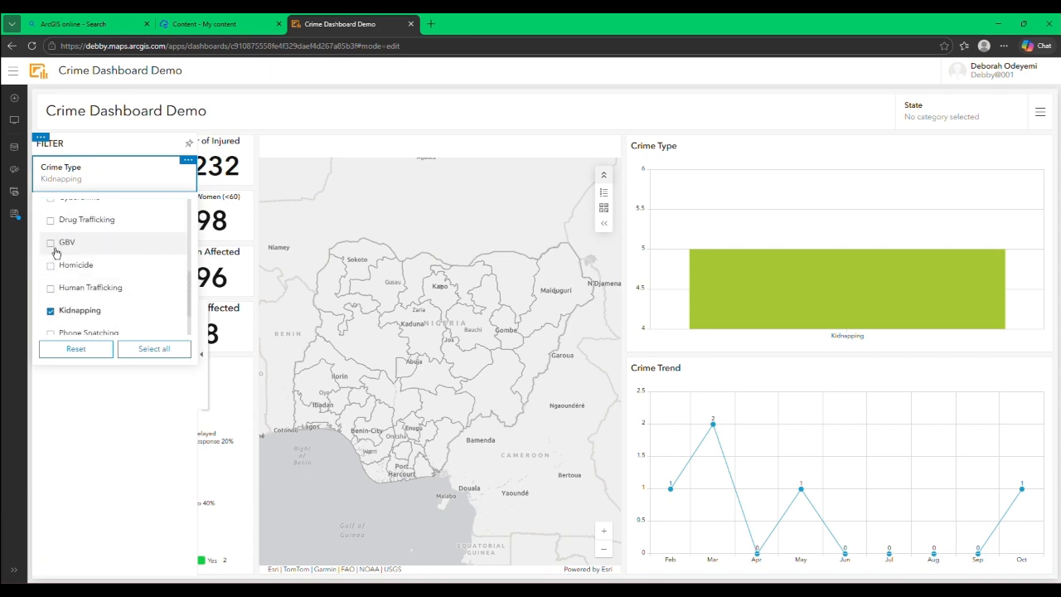
{"action": "left_click", "coordinate": [51, 247]}
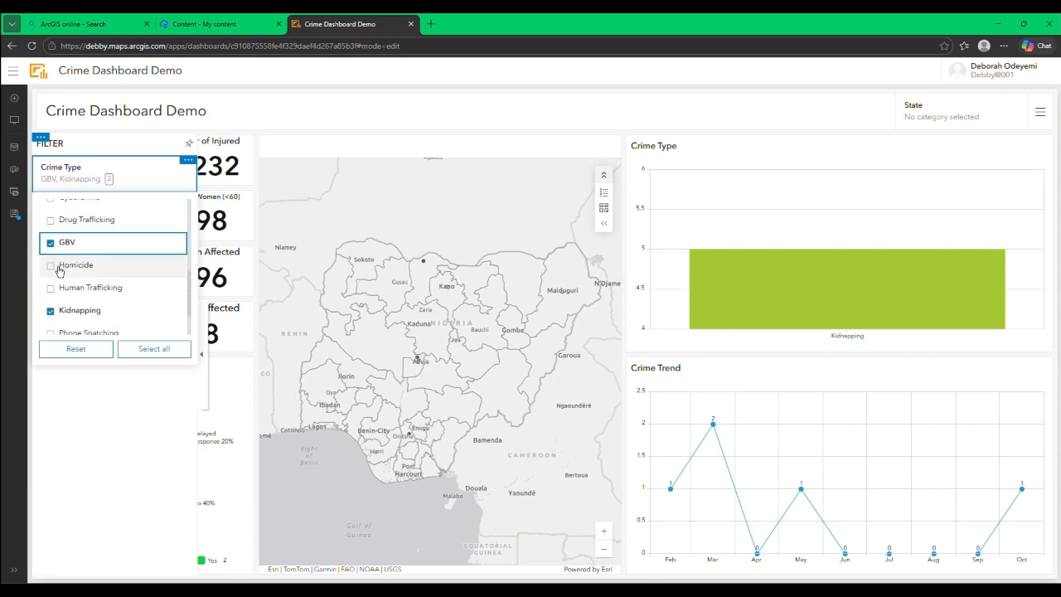
{"action": "left_click", "coordinate": [50, 266]}
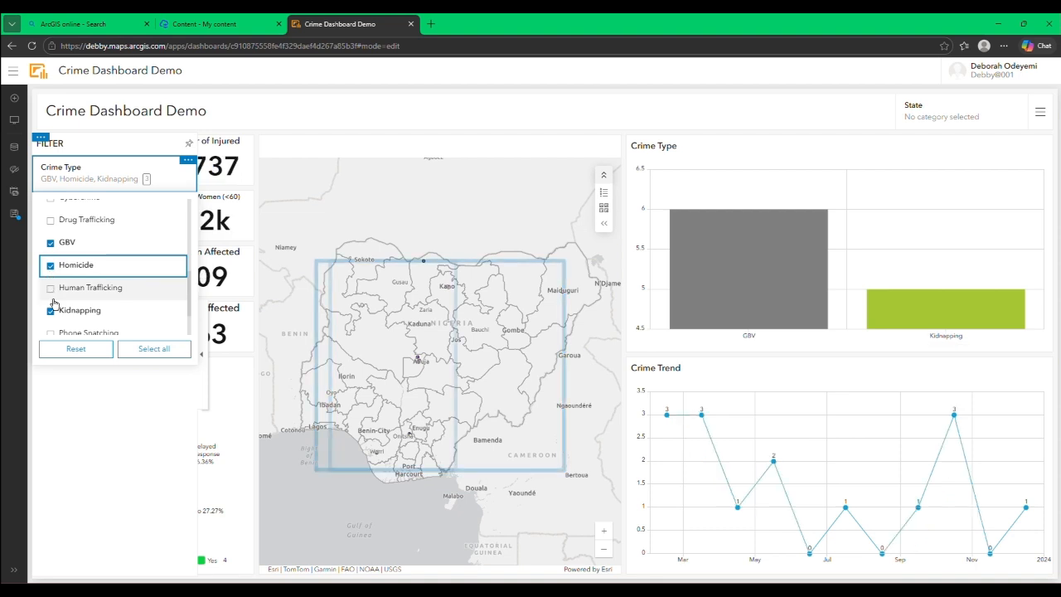
Step: Reset the Crime Type filter, select all crime types, collapse the sidebar and save the dashboard
{"action": "left_click", "coordinate": [75, 349]}
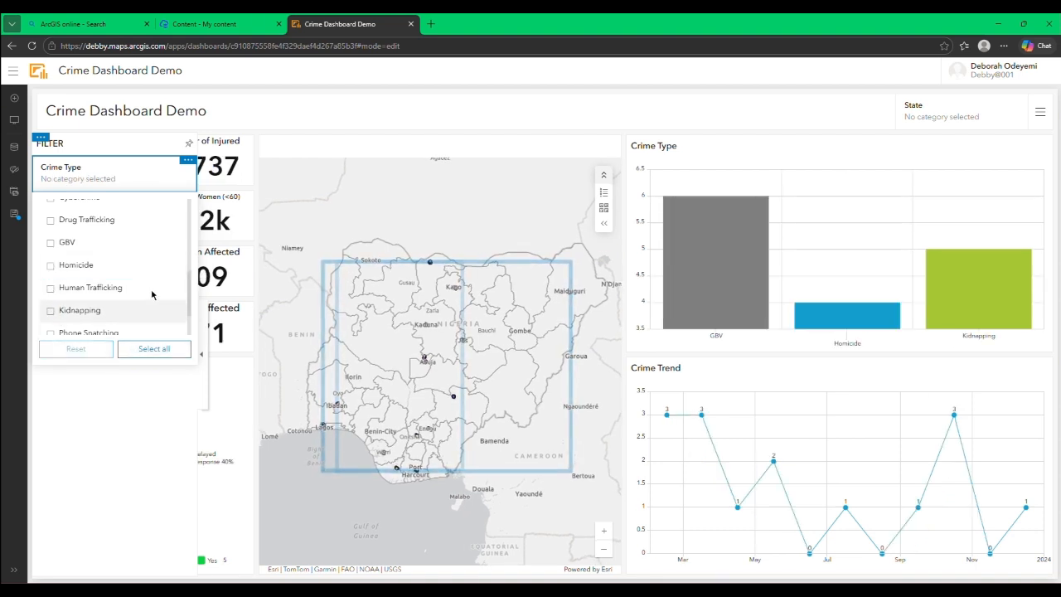
{"action": "left_click", "coordinate": [154, 349]}
{"action": "left_click", "coordinate": [204, 375]}
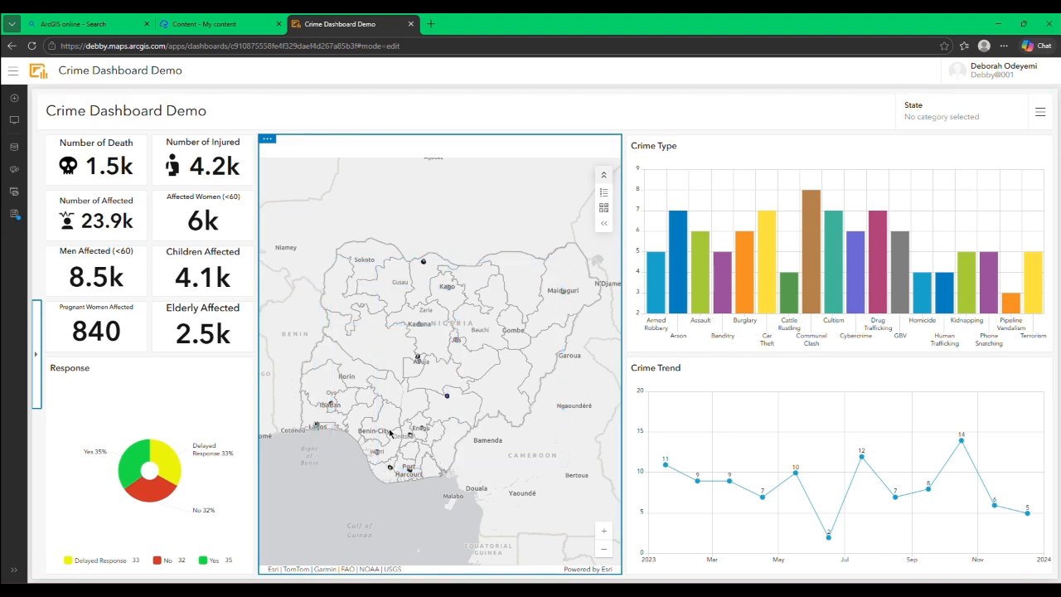
{"action": "left_click", "coordinate": [12, 213]}
{"action": "left_click", "coordinate": [39, 207]}
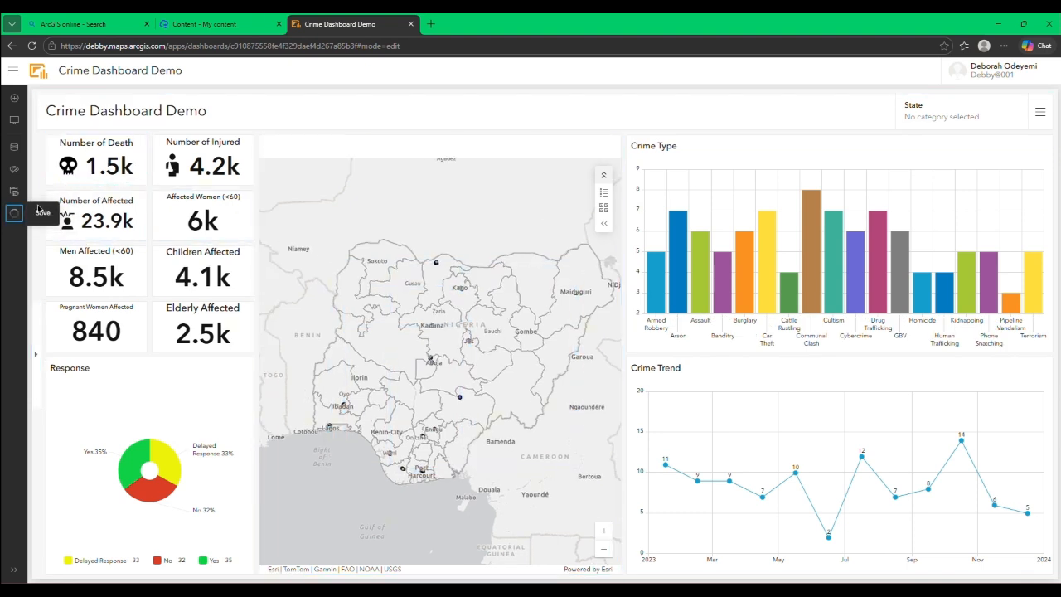
Step: Preview the available dashboard themes one after another, from Light and Dark down to Enhanced contrast
{"action": "left_click", "coordinate": [11, 171]}
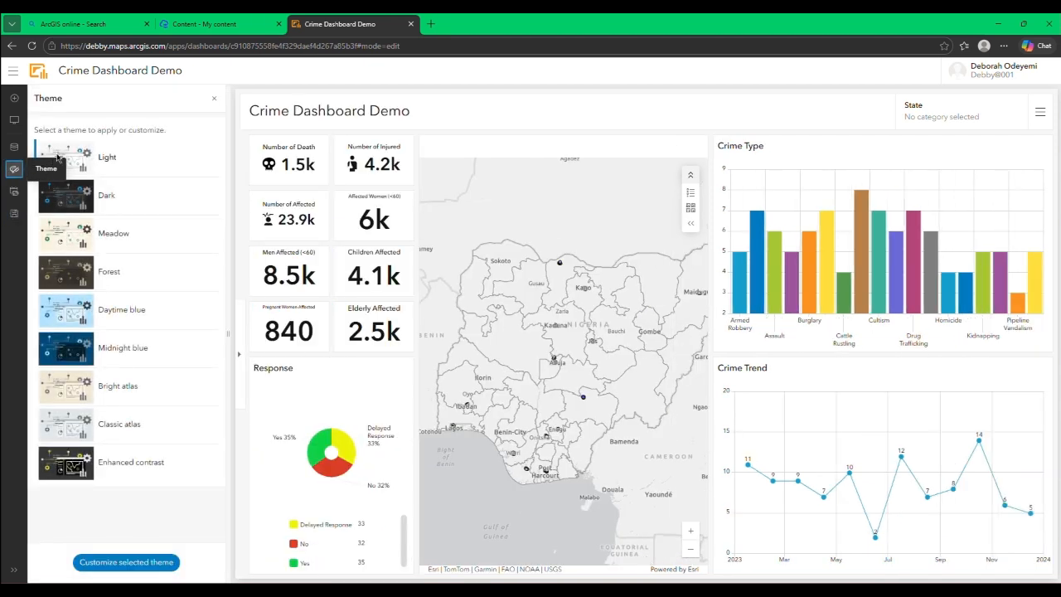
{"action": "left_click", "coordinate": [116, 168]}
{"action": "left_click", "coordinate": [121, 191]}
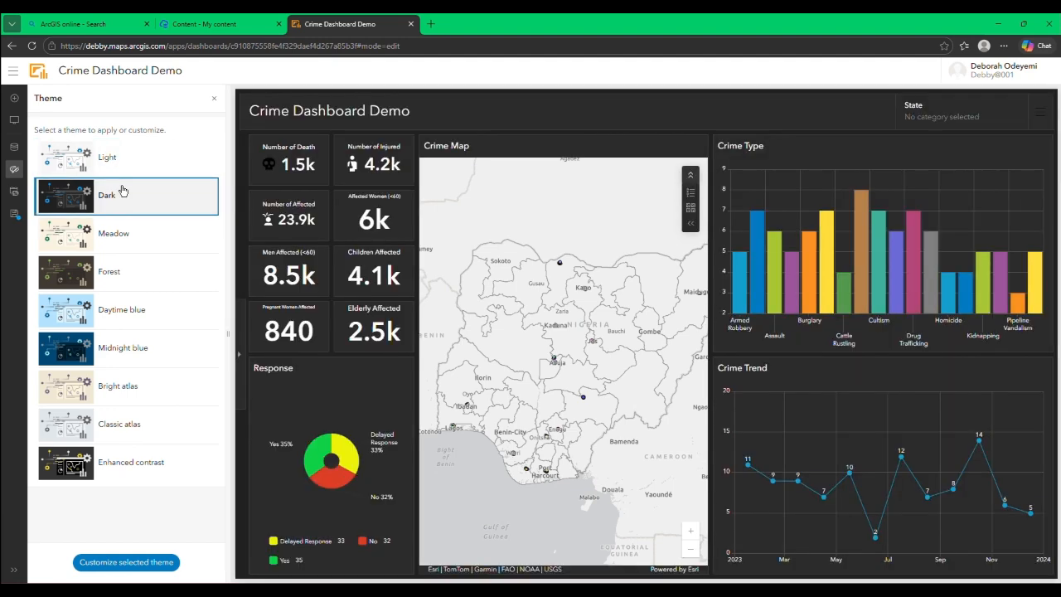
{"action": "left_click", "coordinate": [135, 232]}
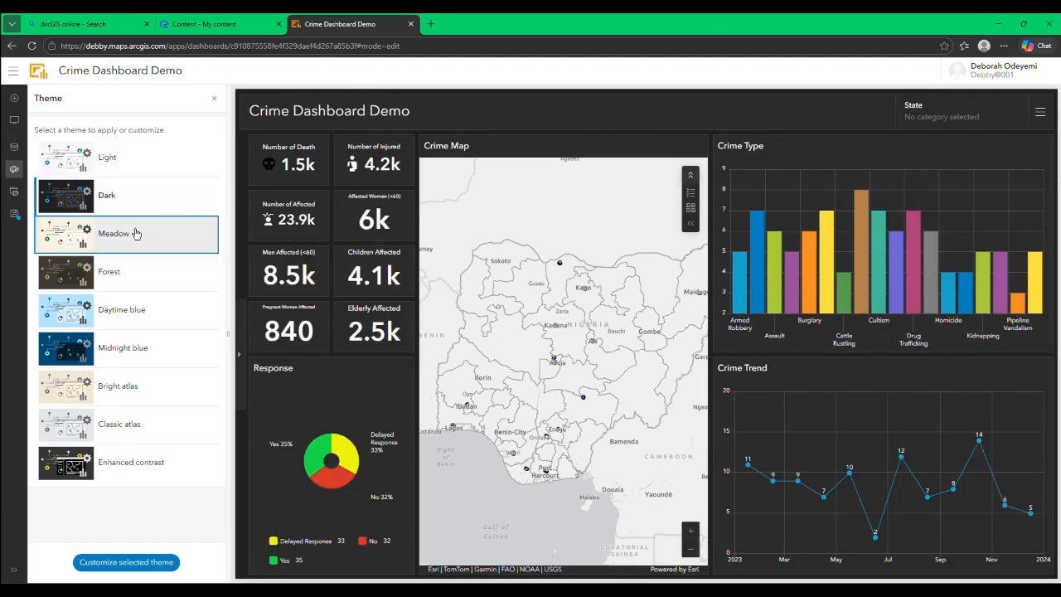
{"action": "left_click", "coordinate": [137, 275]}
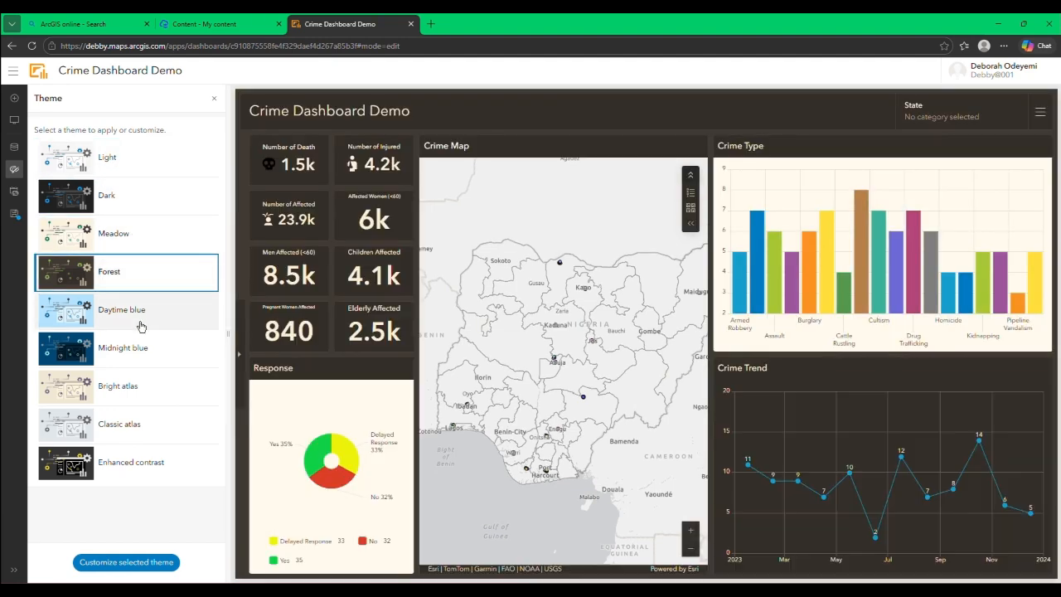
{"action": "left_click", "coordinate": [138, 308]}
{"action": "left_click", "coordinate": [144, 353]}
{"action": "left_click", "coordinate": [136, 390]}
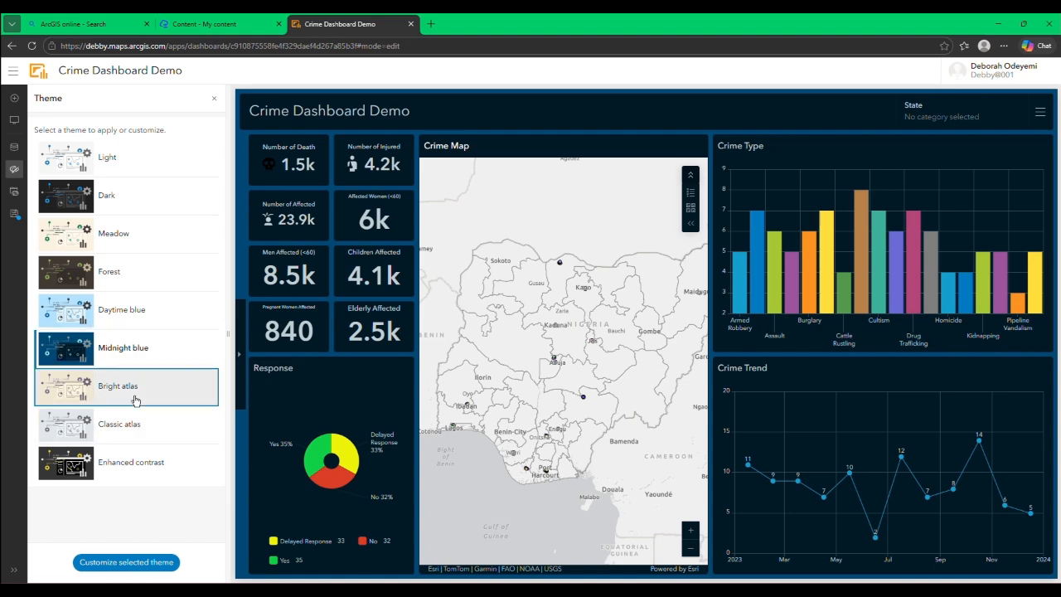
{"action": "left_click", "coordinate": [138, 425]}
{"action": "left_click", "coordinate": [143, 454]}
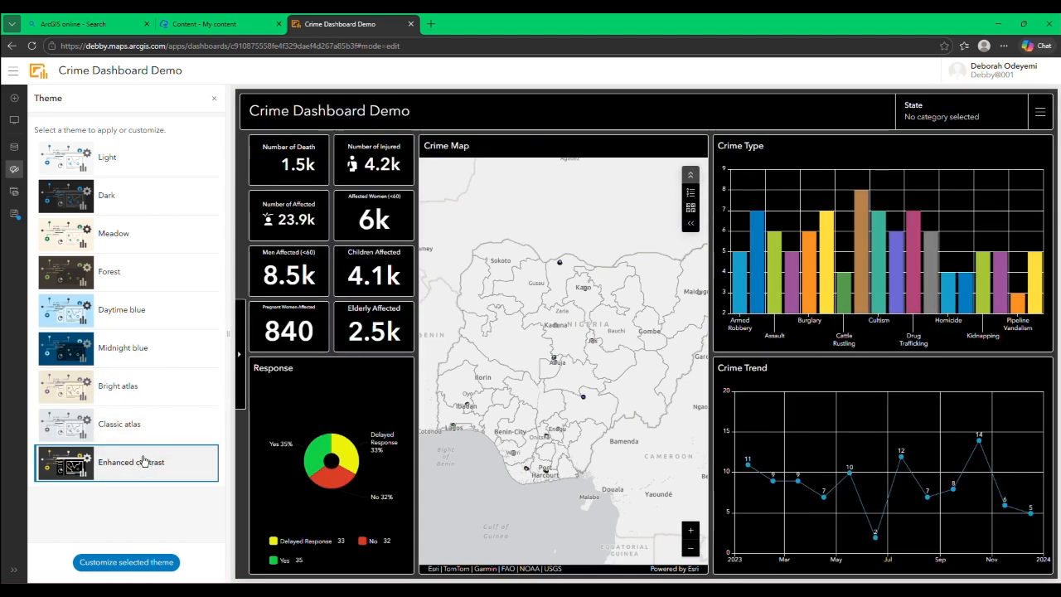
Step: Apply the Daytime blue theme to the dashboard and close the theme settings
{"action": "left_click", "coordinate": [121, 320]}
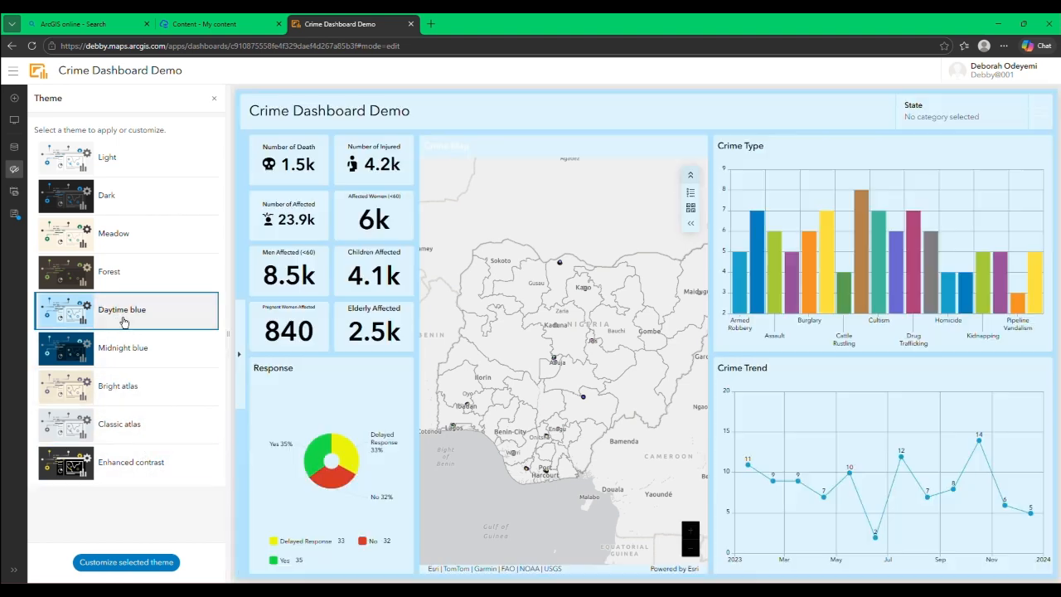
{"action": "left_click", "coordinate": [214, 102]}
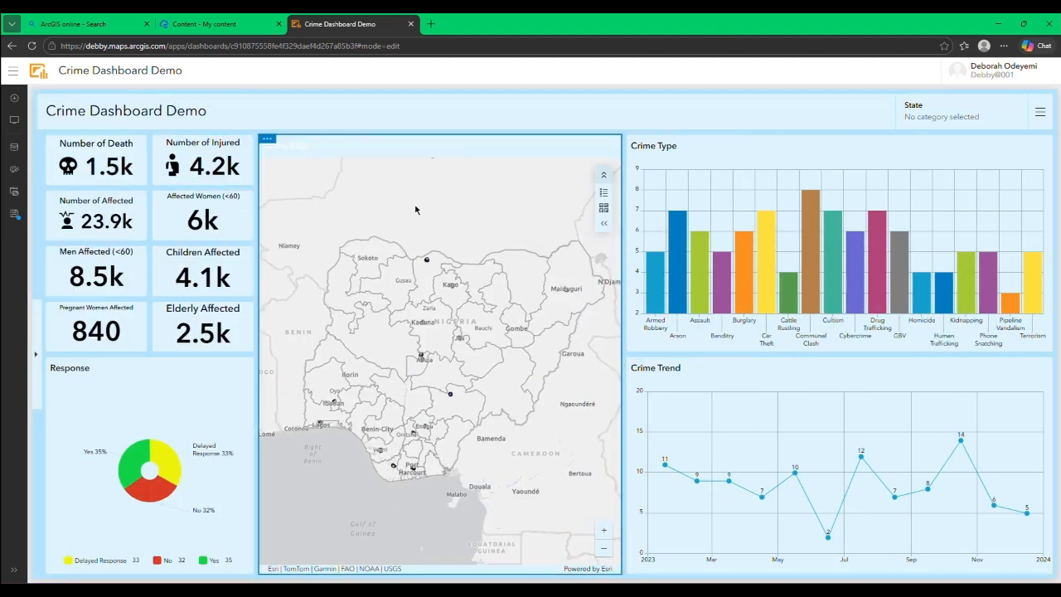
Step: Filter the dashboard to Benue with the State selector and examine the Crime Type and Crime Trend charts
{"action": "left_click", "coordinate": [958, 117]}
{"action": "left_click", "coordinate": [910, 199]}
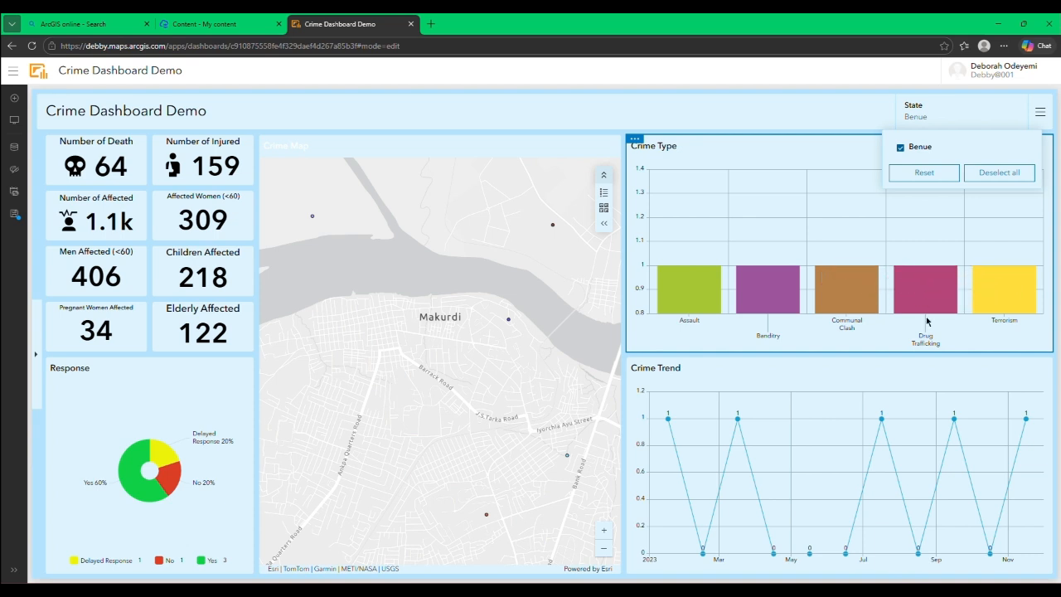
{"action": "mouse_move", "coordinate": [669, 421]}
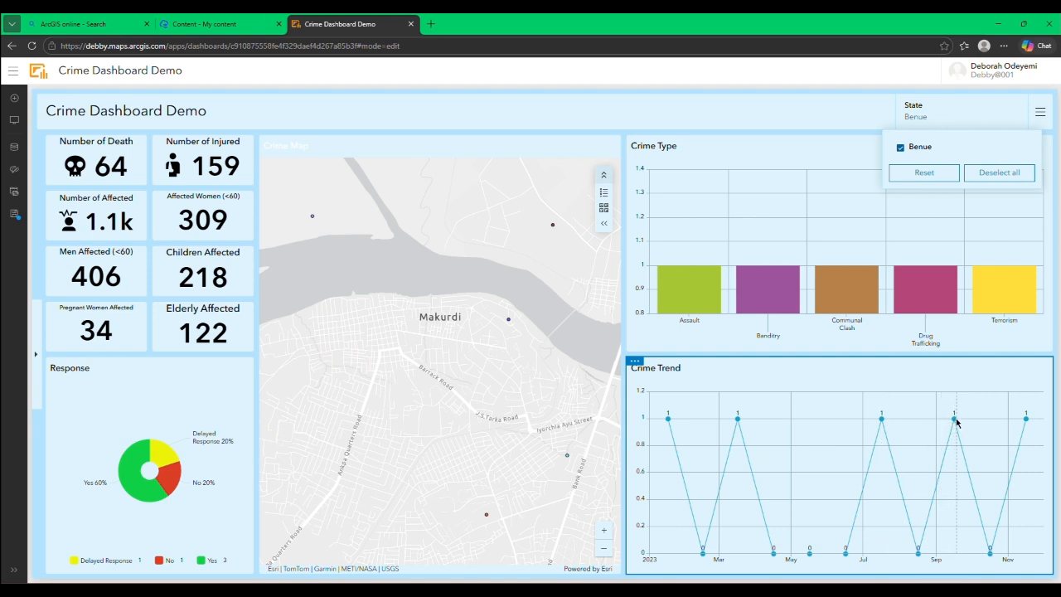
{"action": "mouse_move", "coordinate": [954, 421]}
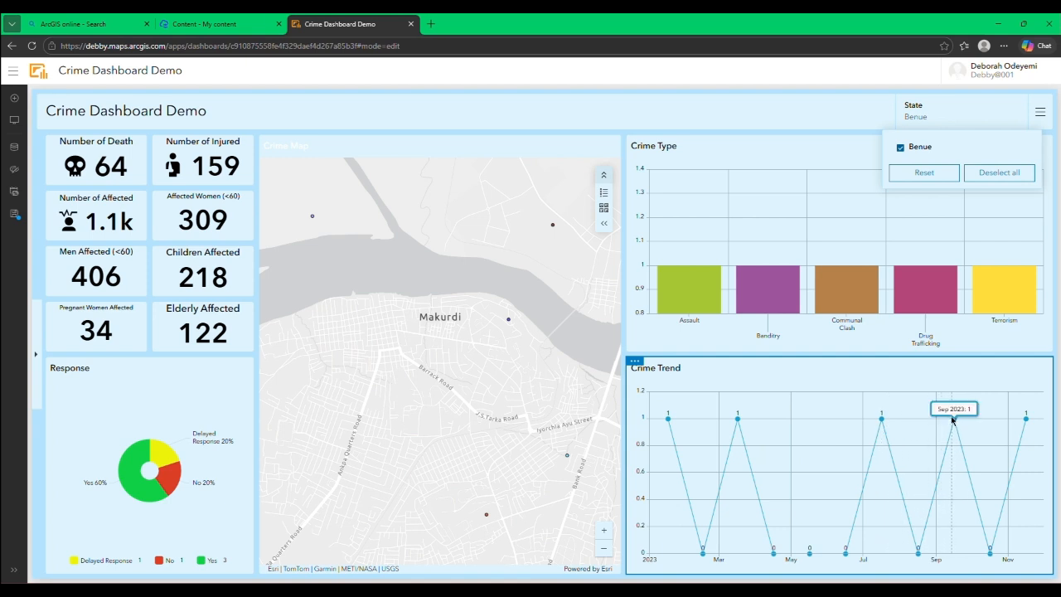
Step: Reset the Year of Occurrence and Crime Type selectors in the FILTER sidebar and collapse the sidebar
{"action": "left_click", "coordinate": [33, 341]}
{"action": "left_click", "coordinate": [108, 208]}
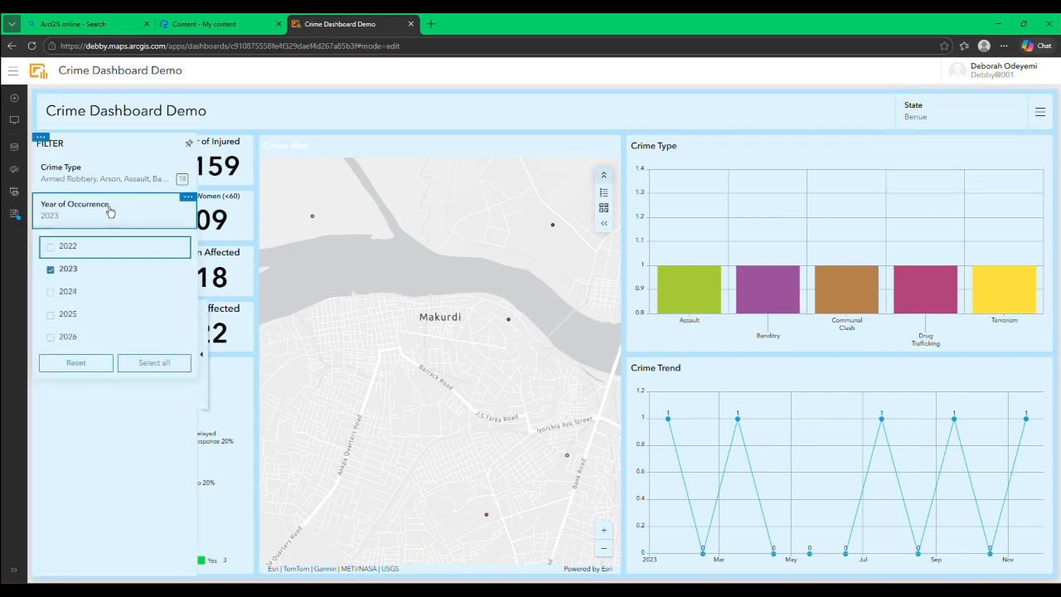
{"action": "left_click", "coordinate": [107, 364]}
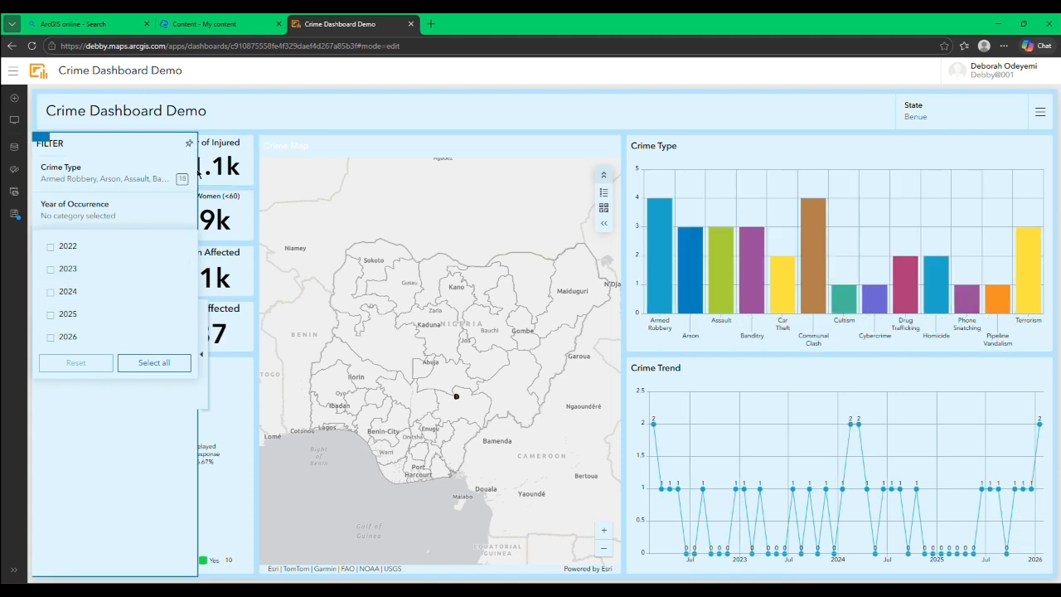
{"action": "left_click", "coordinate": [169, 179]}
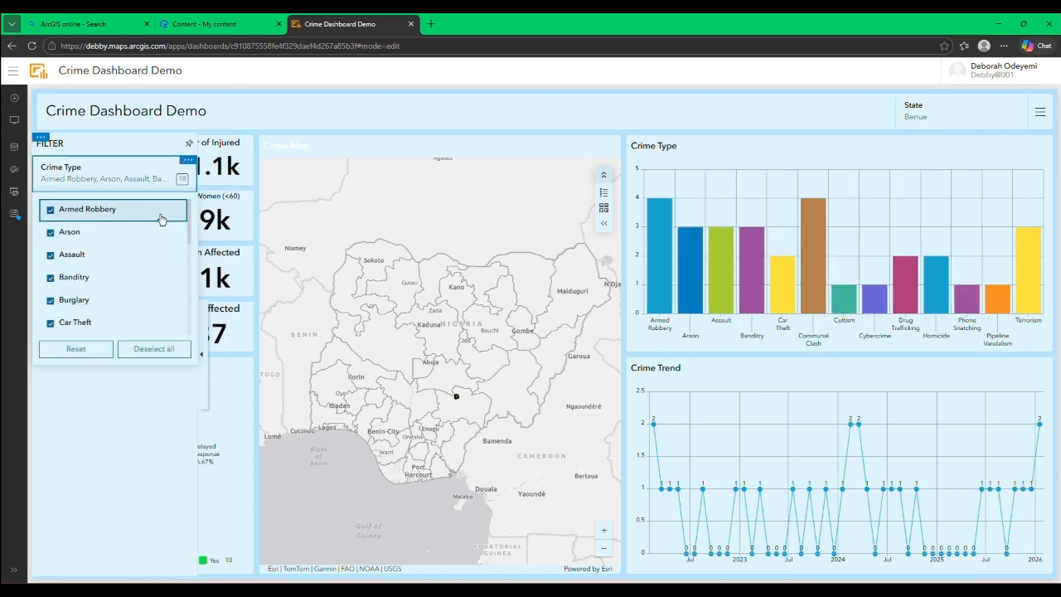
{"action": "left_click", "coordinate": [106, 350]}
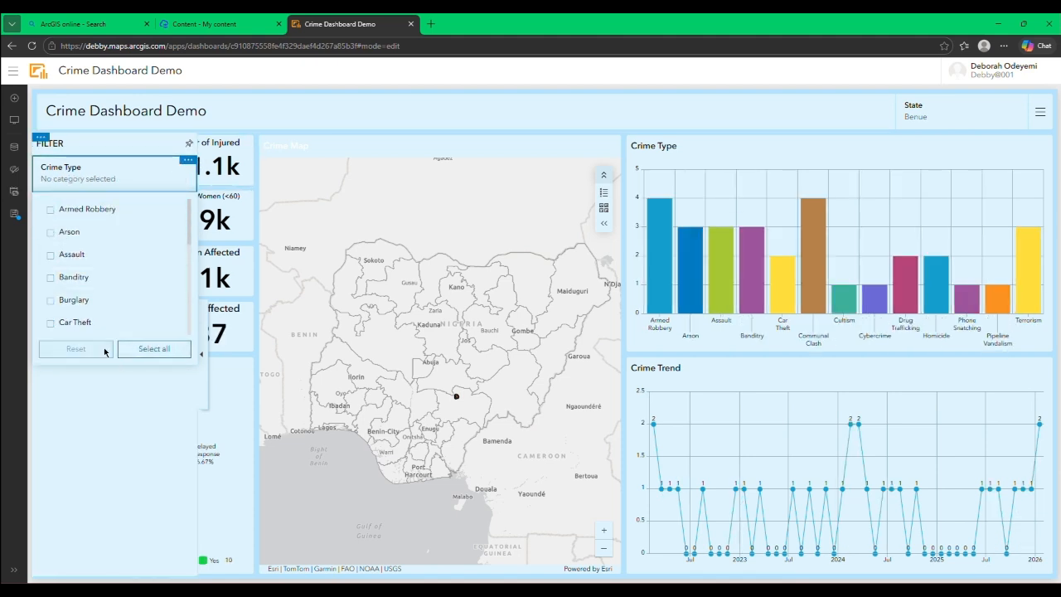
{"action": "left_click", "coordinate": [201, 354]}
Step: Reset the State selector so that no state is selected and close its list
{"action": "left_click", "coordinate": [921, 116]}
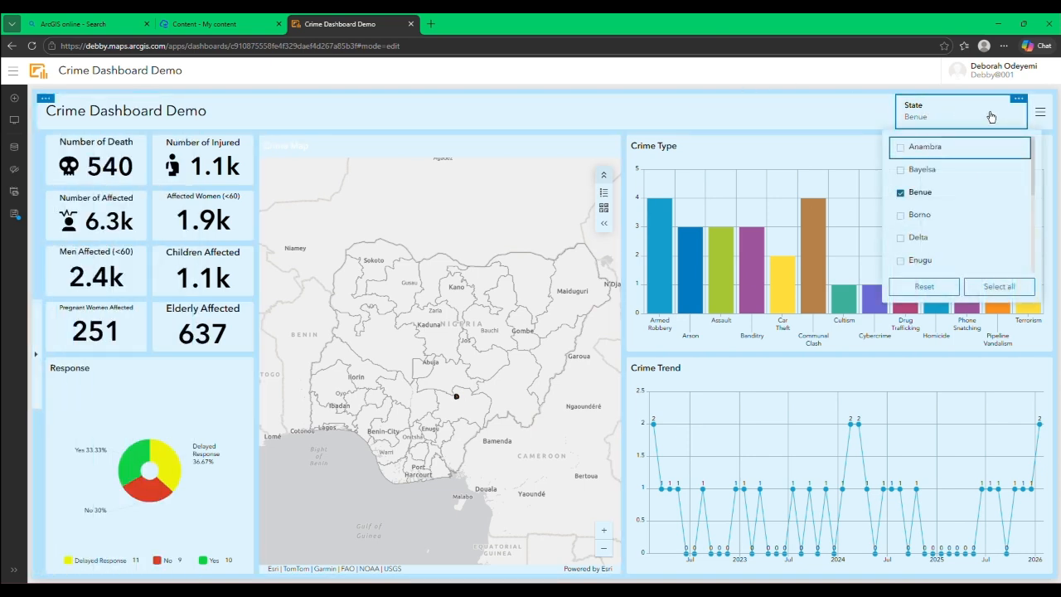
{"action": "left_click", "coordinate": [934, 290]}
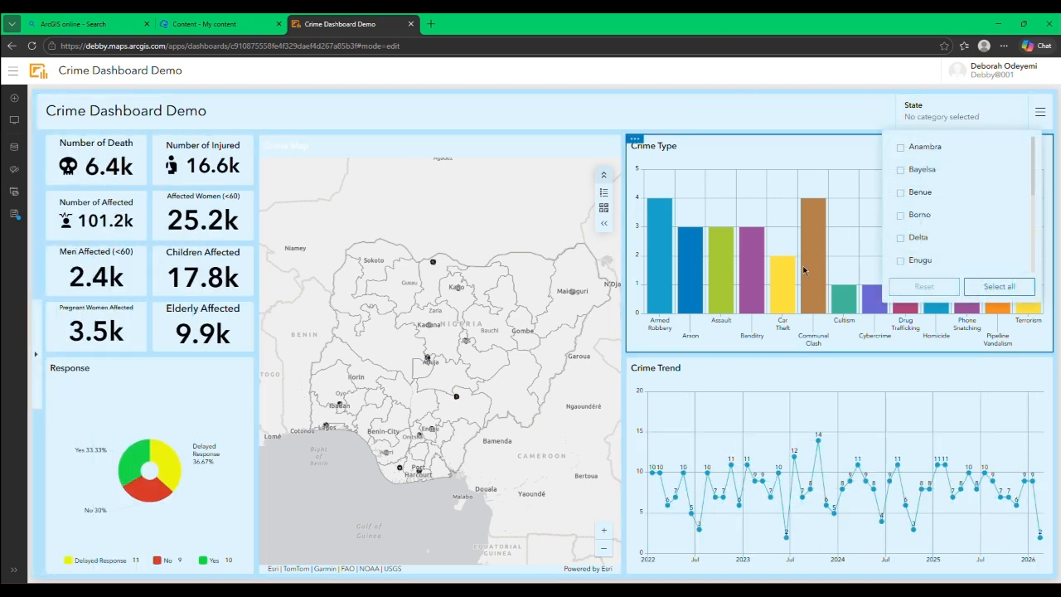
{"action": "left_click", "coordinate": [377, 113]}
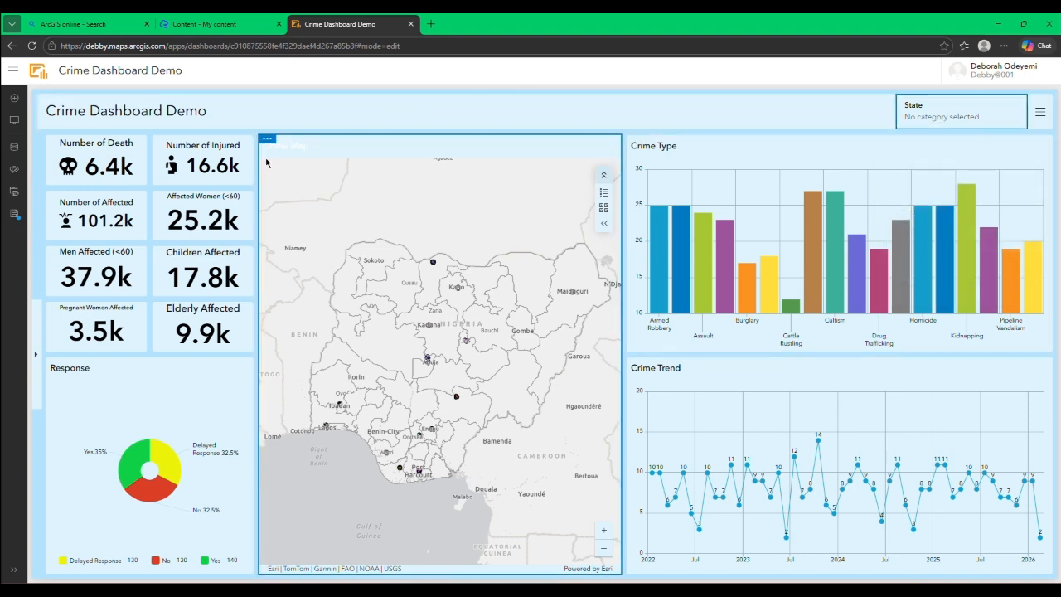